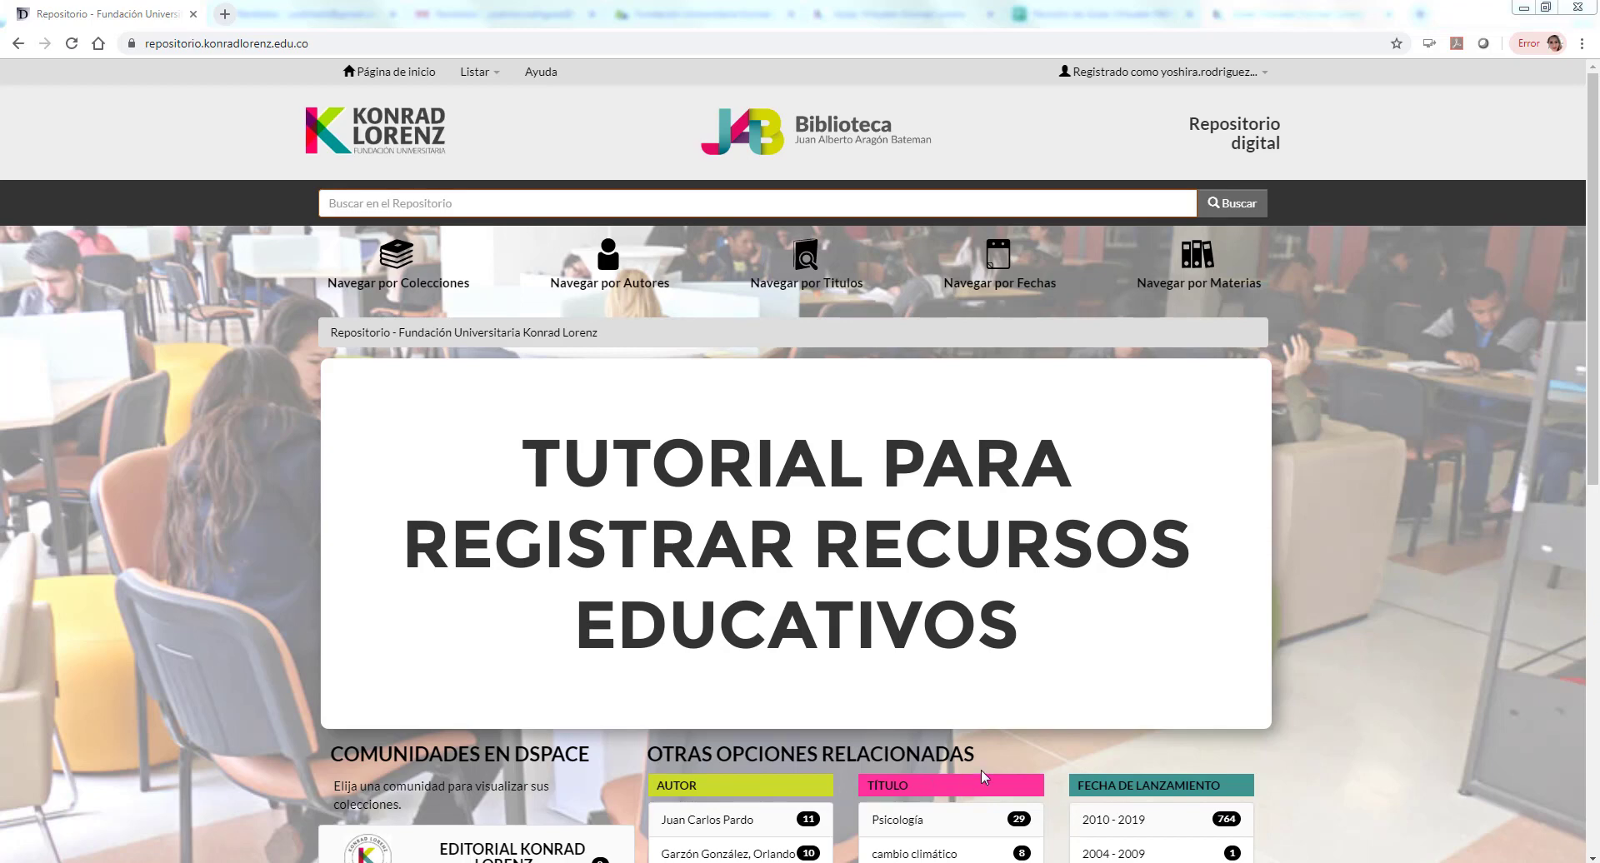
Step: Log in through Servicios > Mi DSpace with the browser's saved e-mail and password
left_click(1224, 71)
left_click(1211, 100)
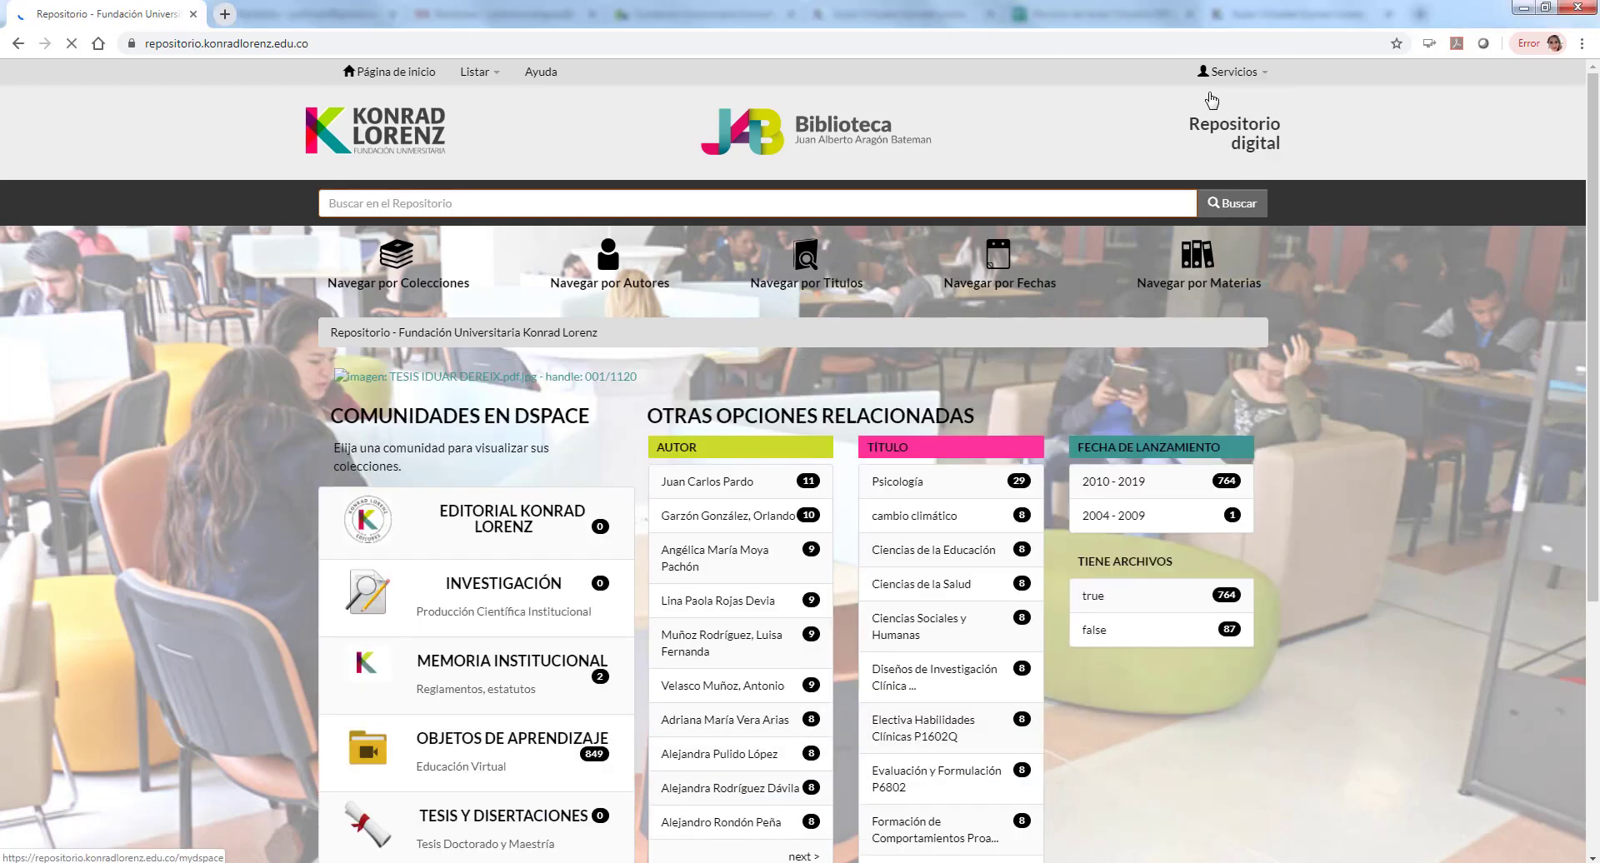
left_click(744, 430)
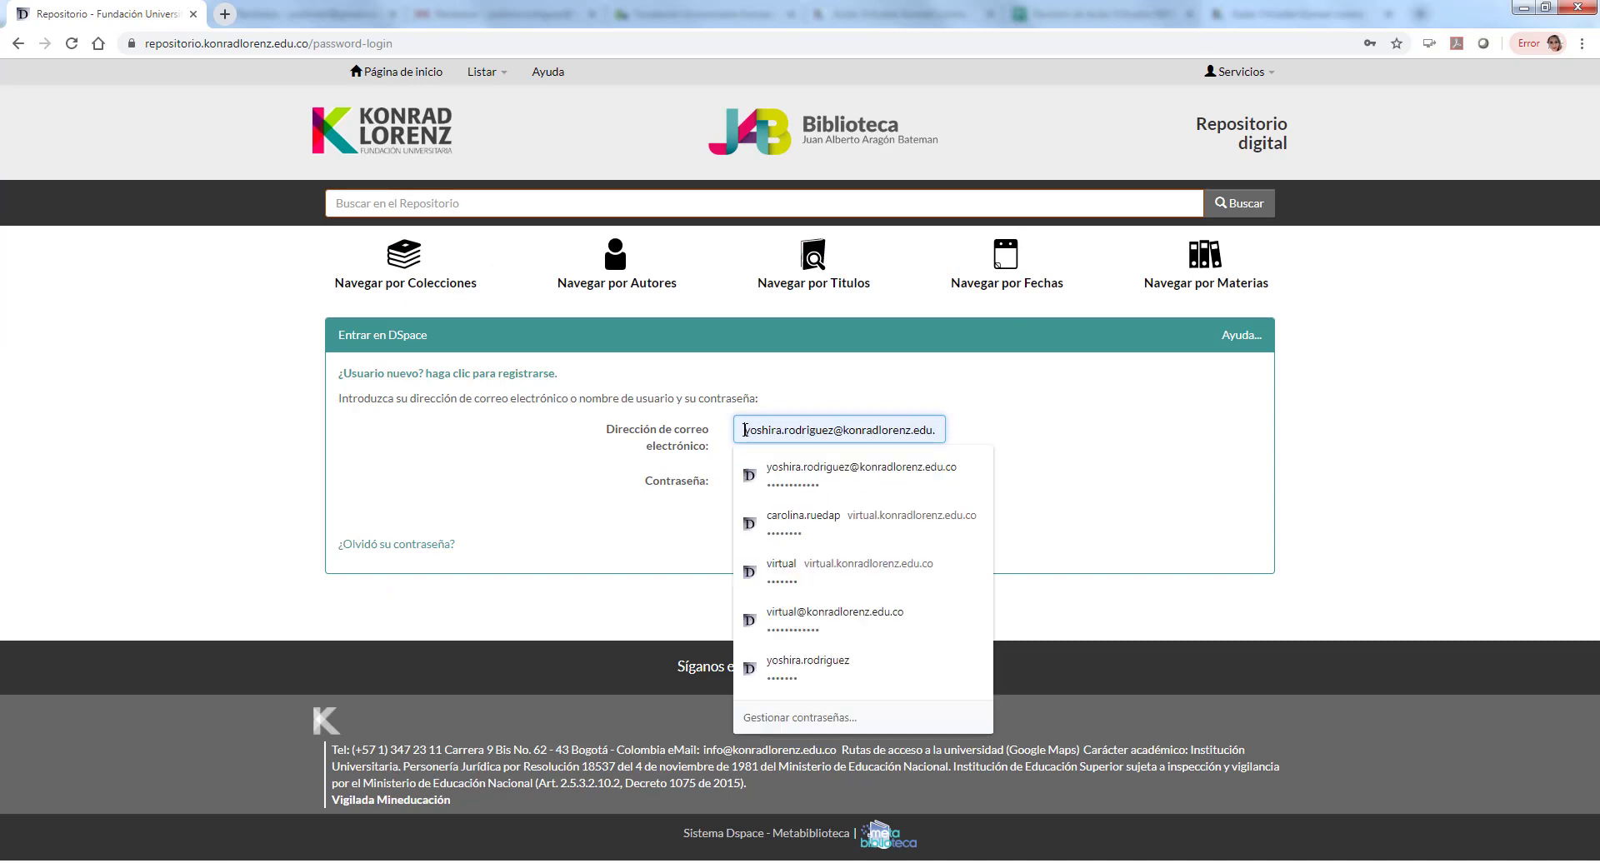
left_click_drag(744, 429, 969, 430)
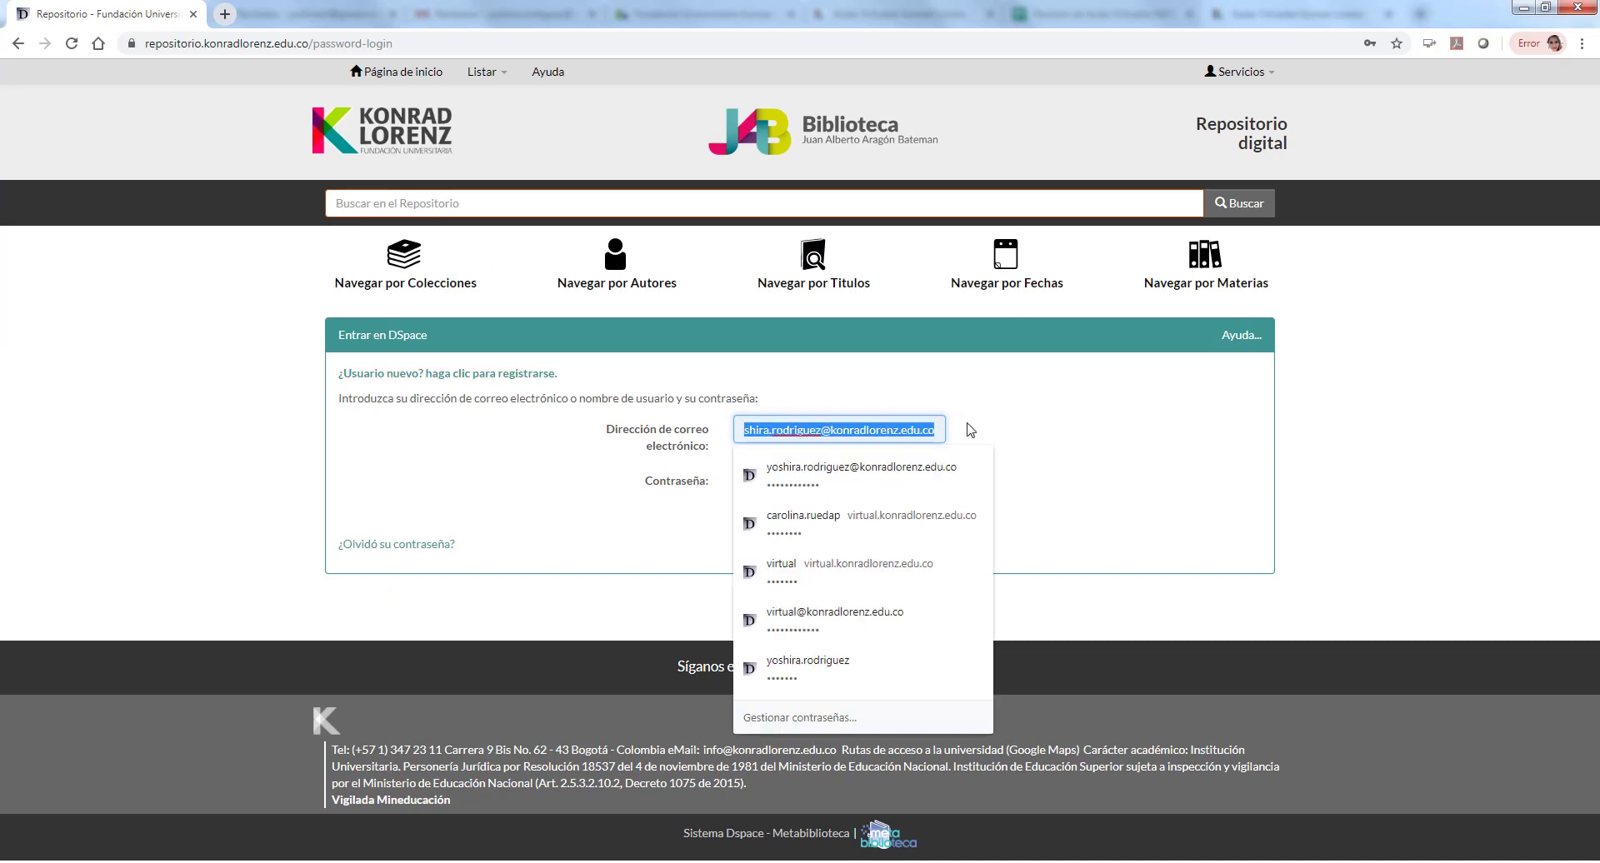
left_click(874, 429)
left_click(900, 481)
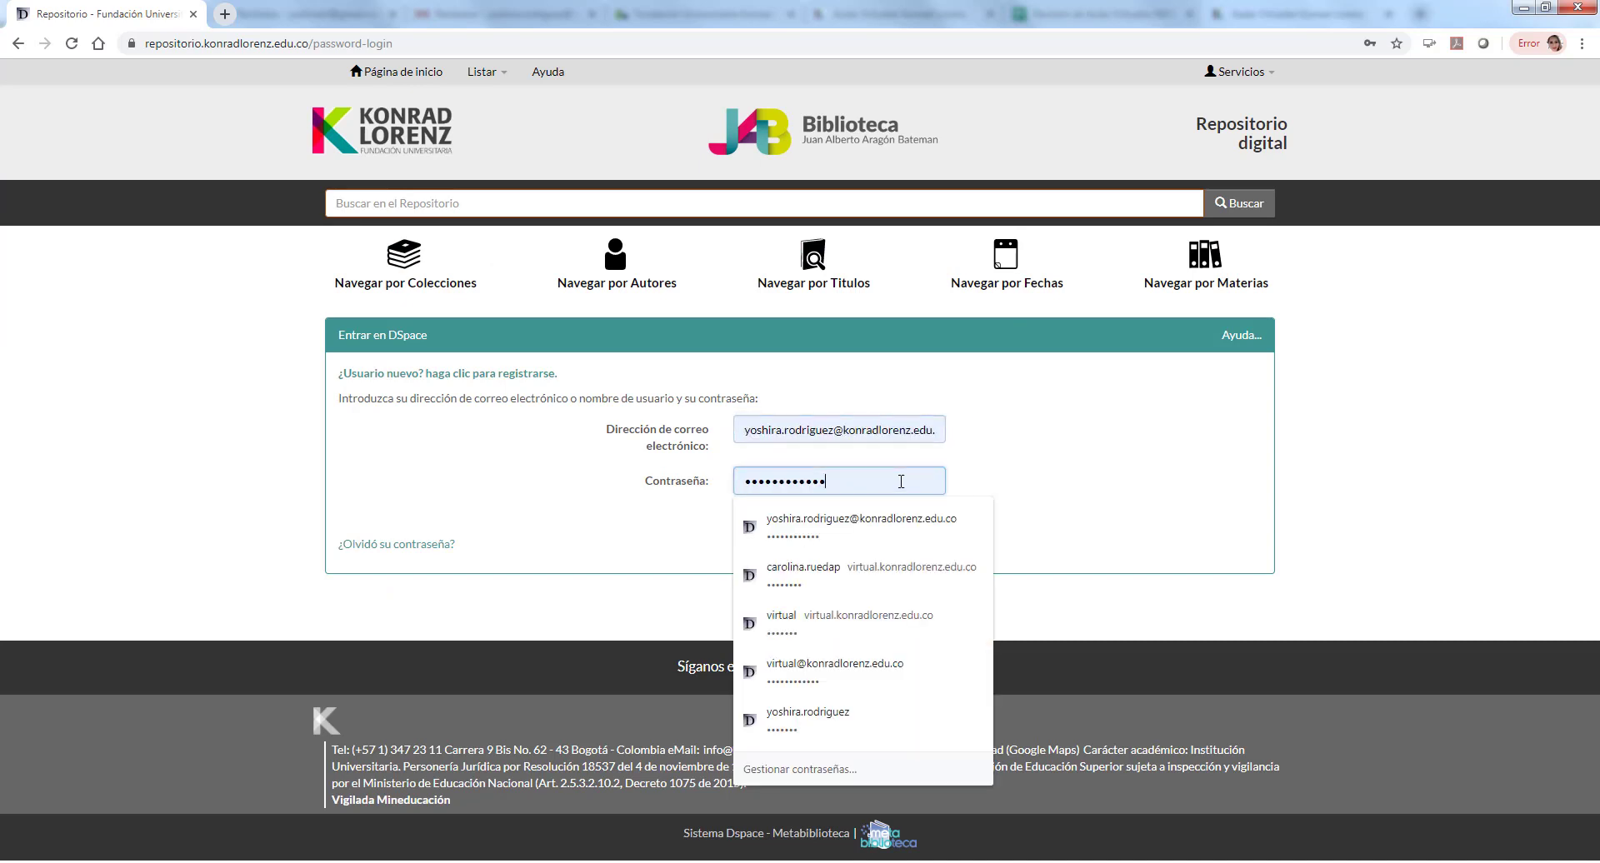
left_click(1088, 464)
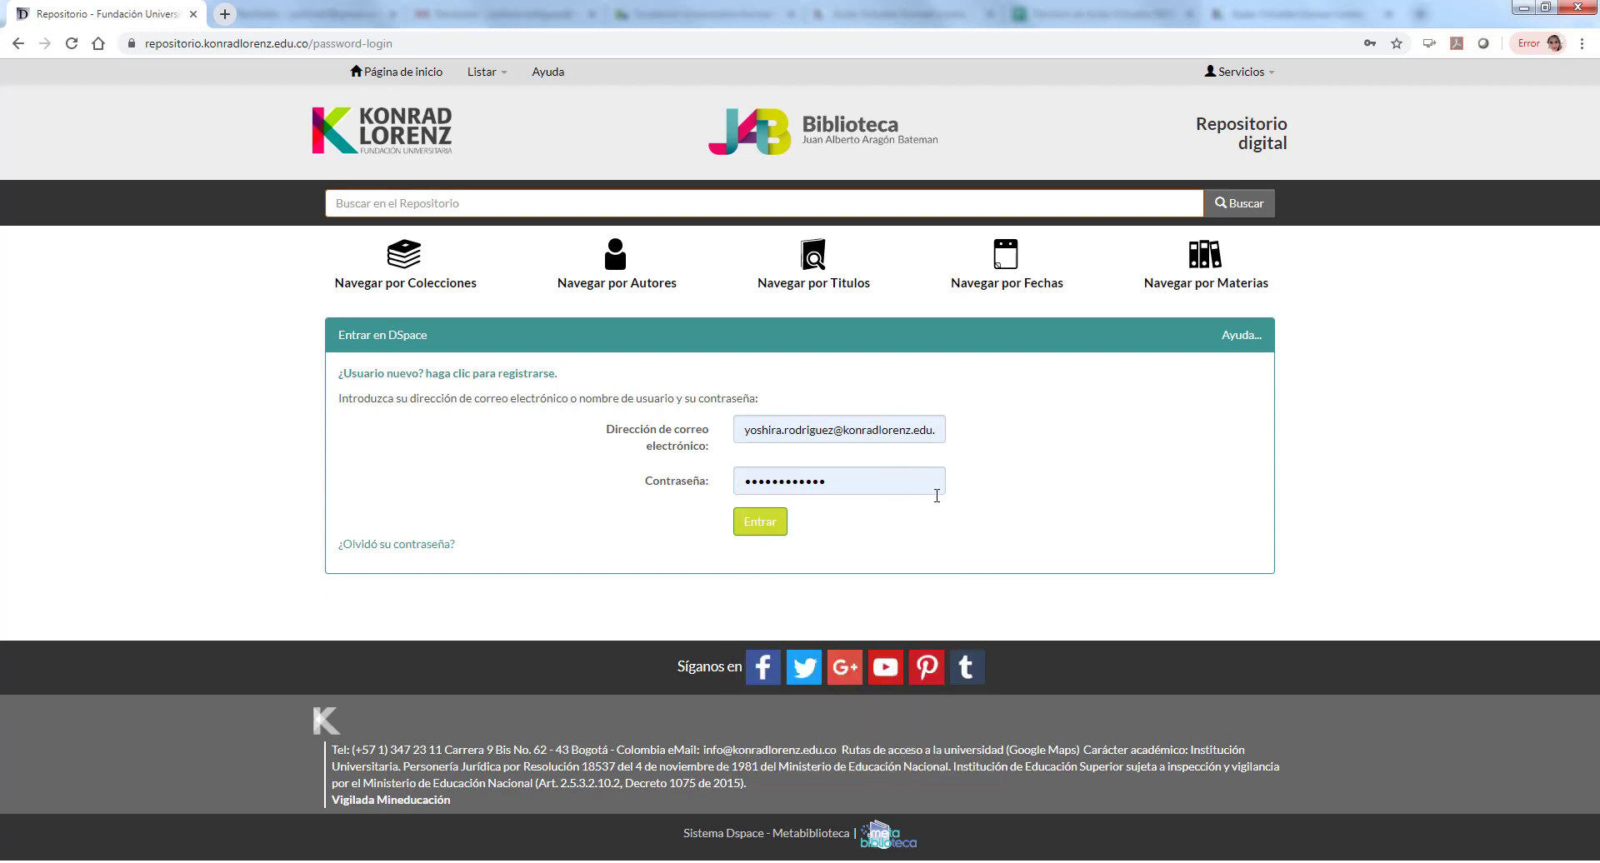
left_click(747, 526)
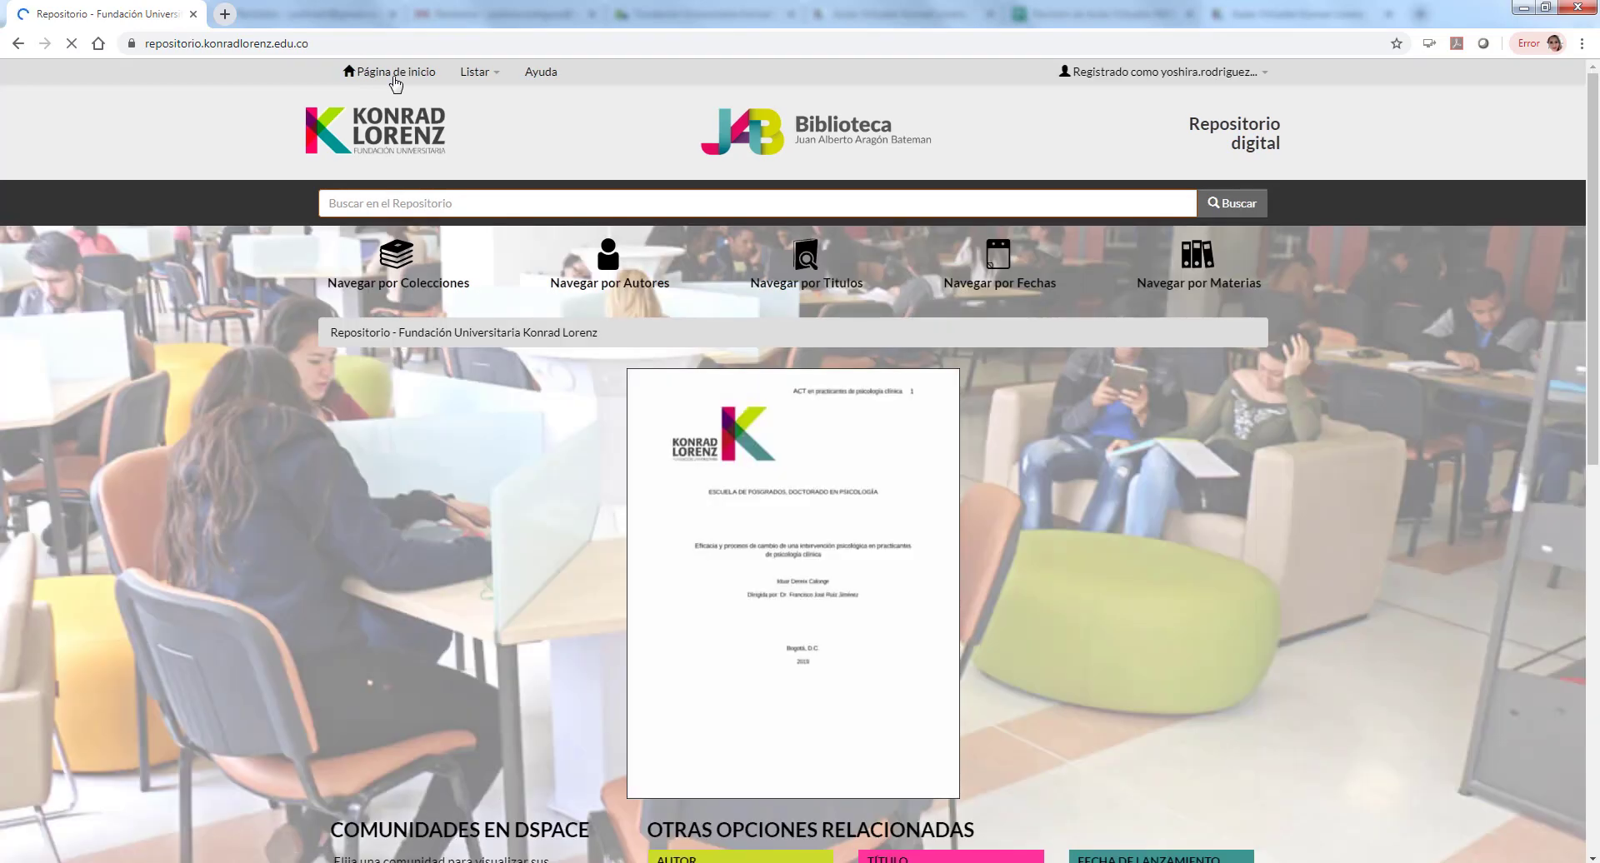
Step: Open the Comunidades y Colecciones list and scroll through it
left_click(404, 265)
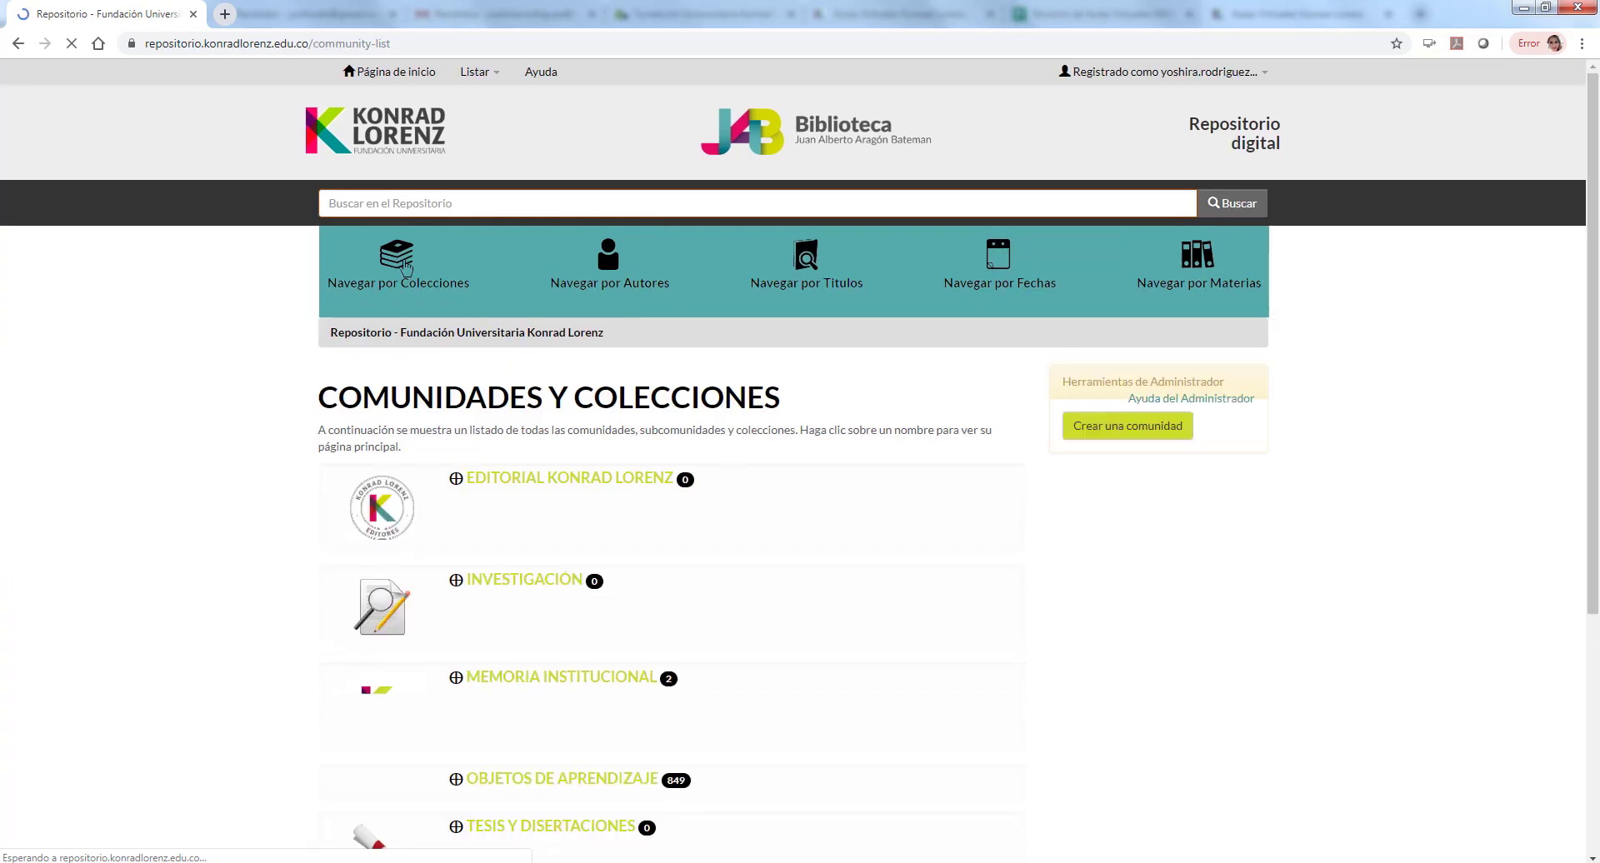
scroll(631, 500, "down", 3)
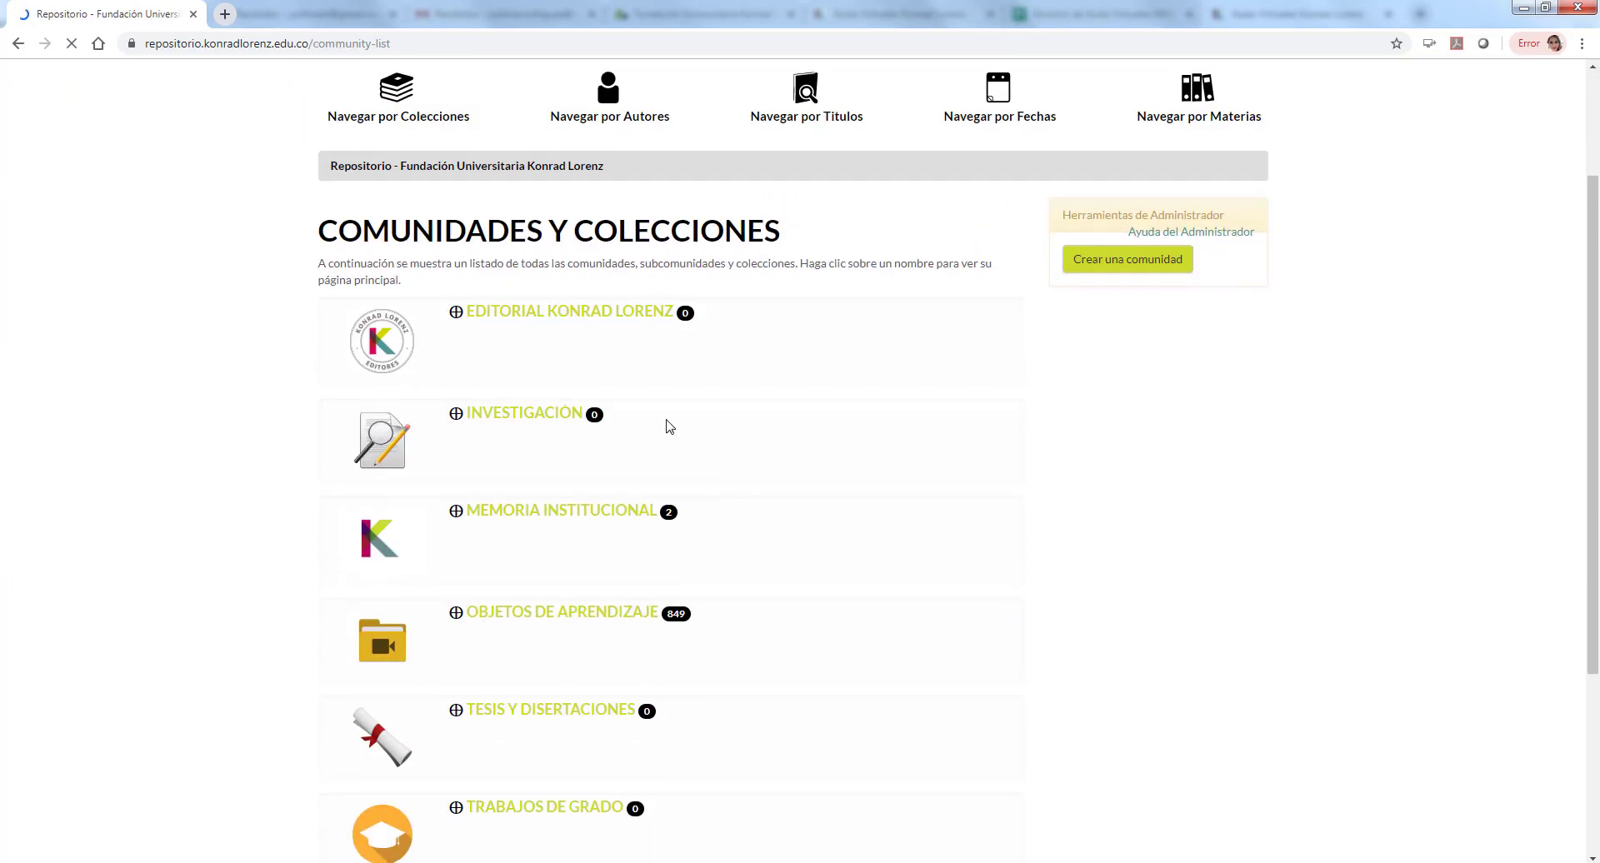
scroll(660, 657, "down", 2)
scroll(860, 657, "up", 1)
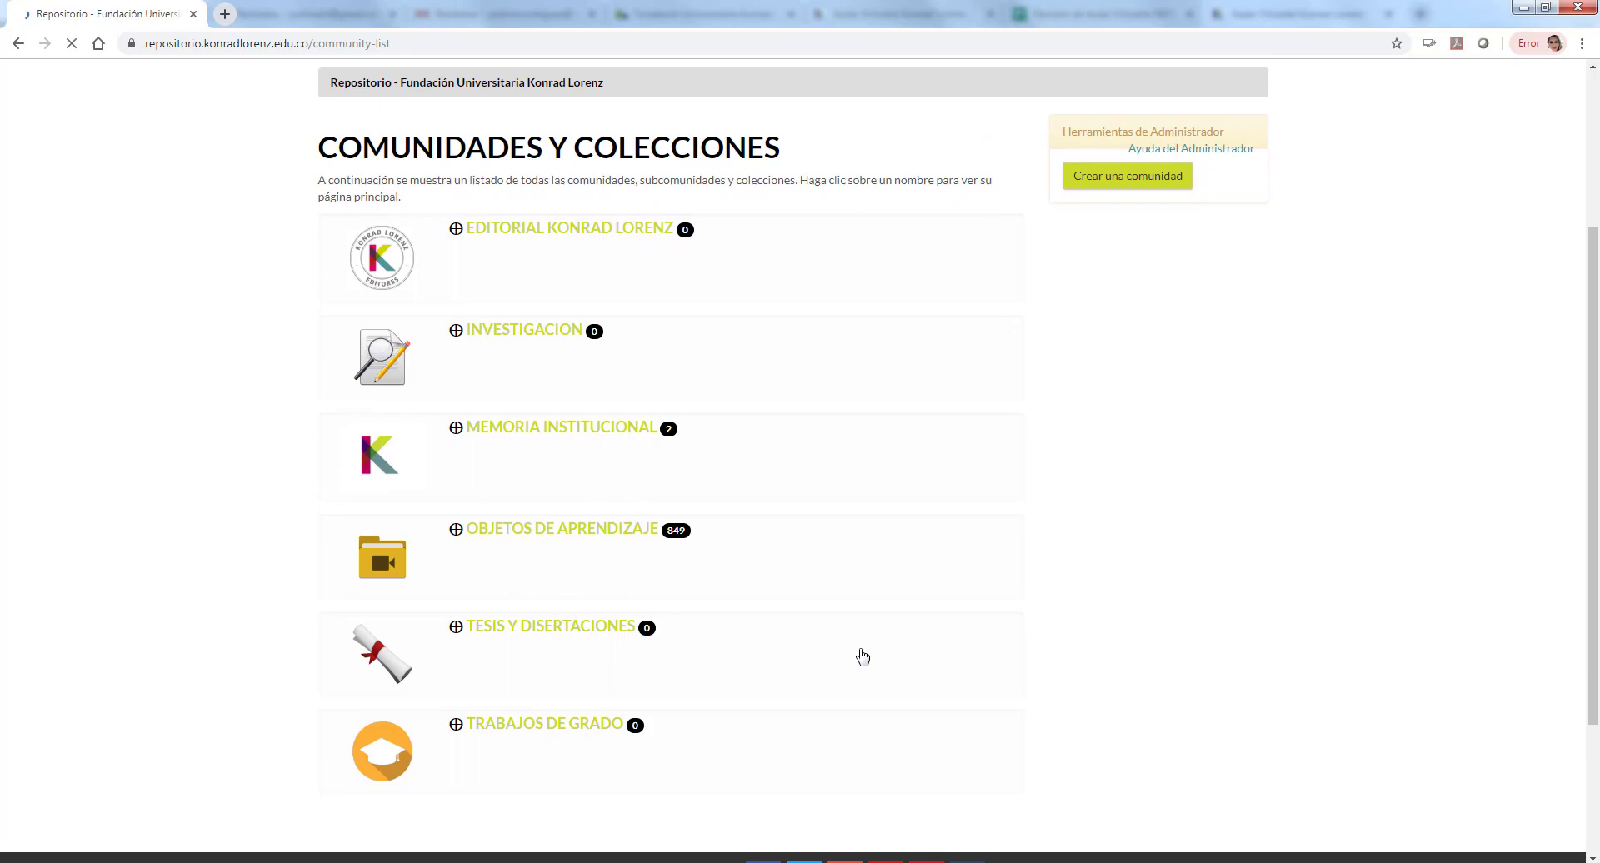
scroll(862, 658, "up", 3)
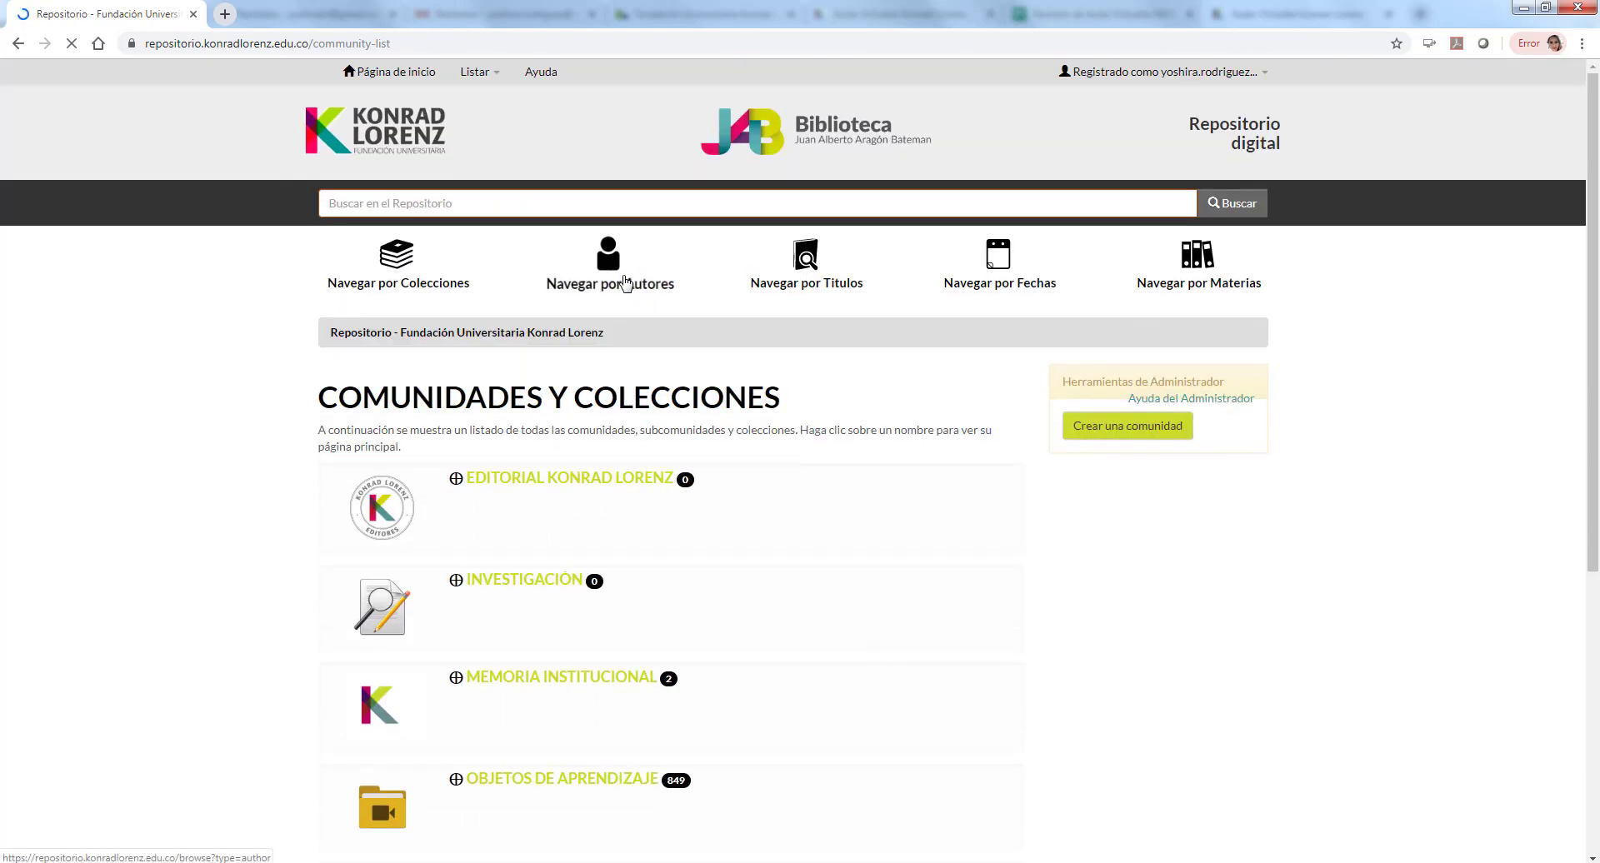
scroll(663, 467, "down", 5)
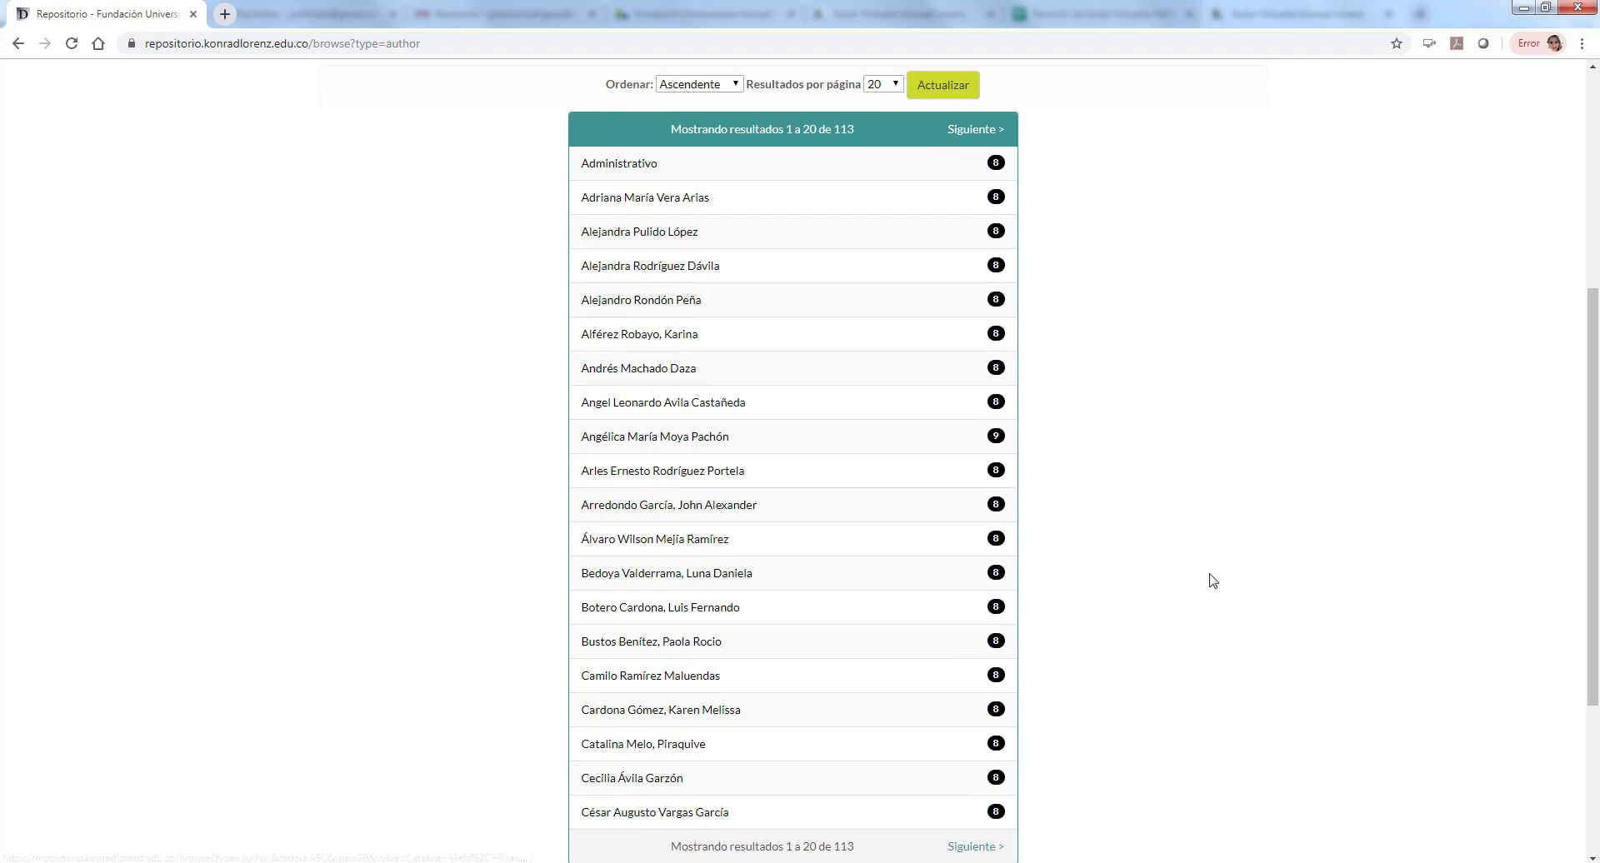
scroll(1213, 581, "up", 5)
Step: Browse the repository items by title (851 results)
left_click(819, 271)
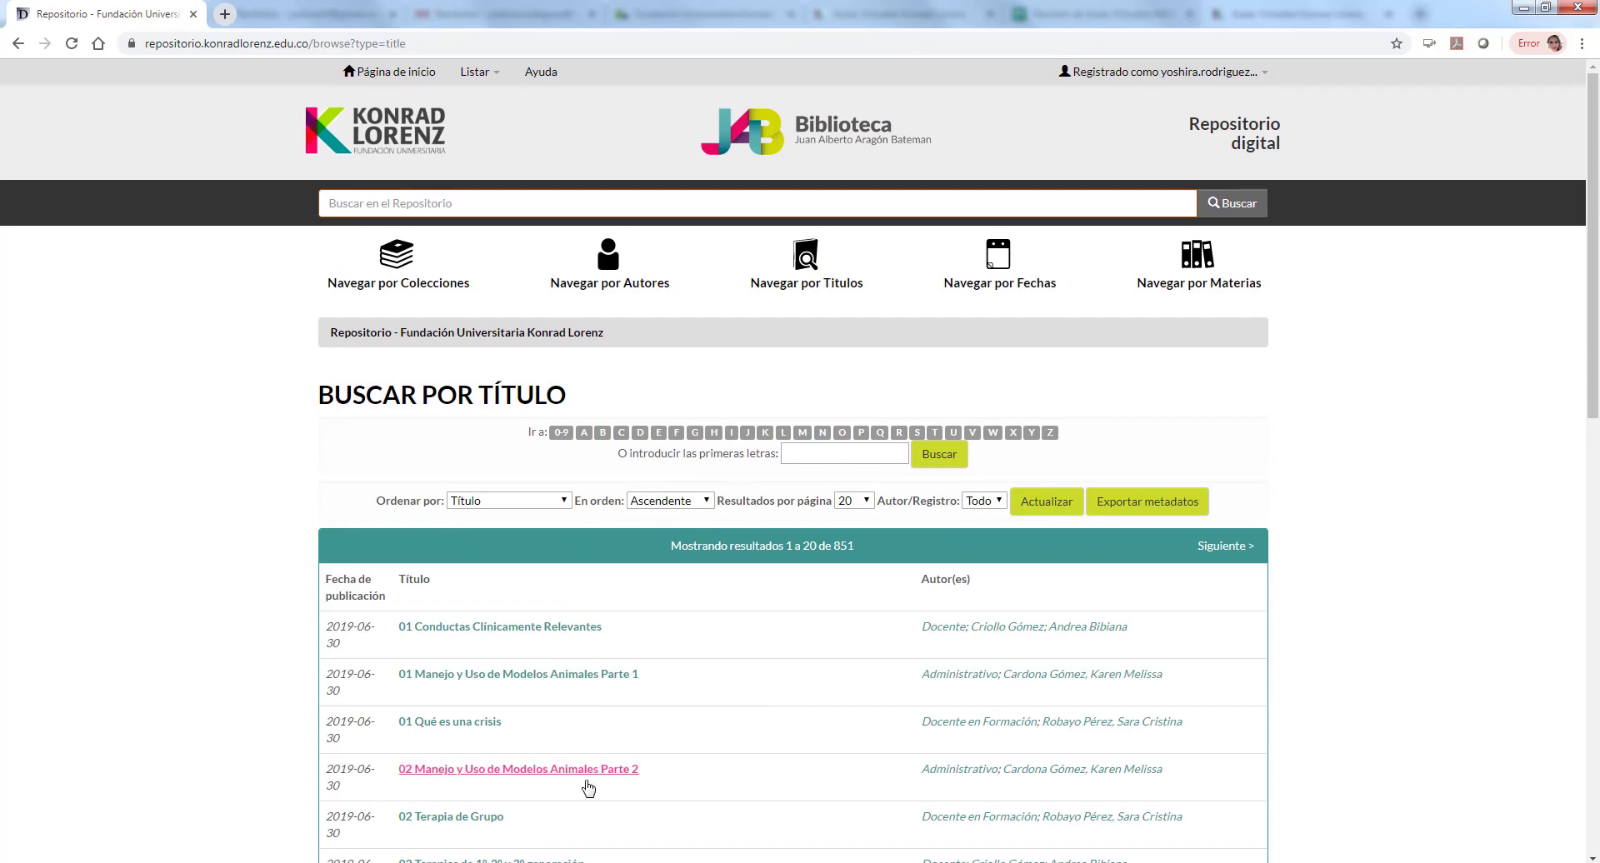
scroll(657, 779, "down", 3)
scroll(732, 518, "up", 3)
left_click(822, 453)
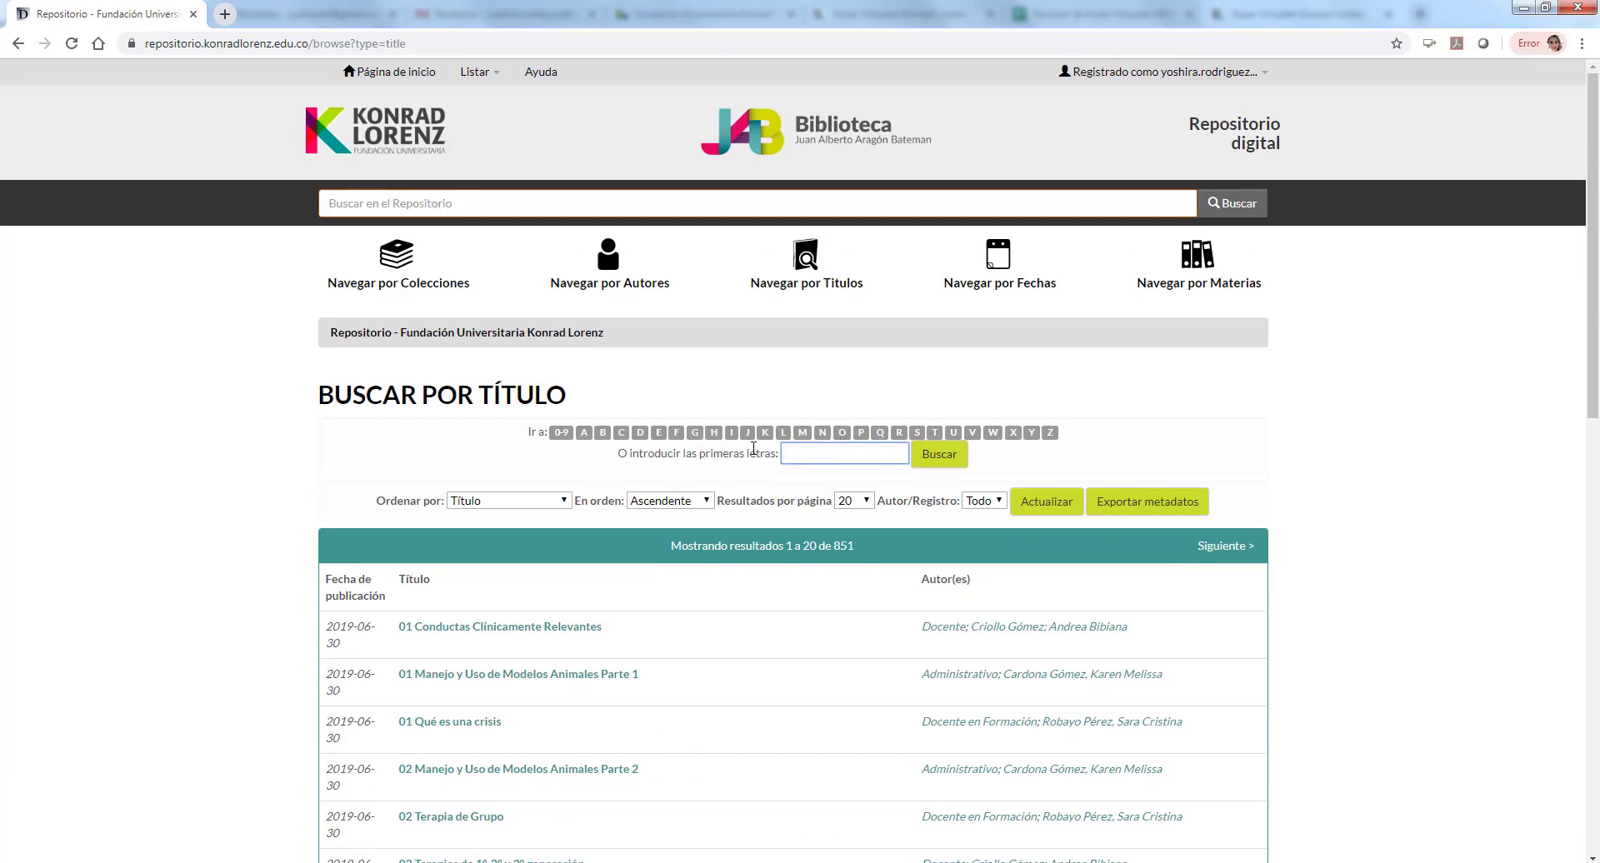
Step: Browse by subject (1132 results), then return to Comunidades y Colecciones
left_click(1212, 279)
scroll(580, 599, "down", 6)
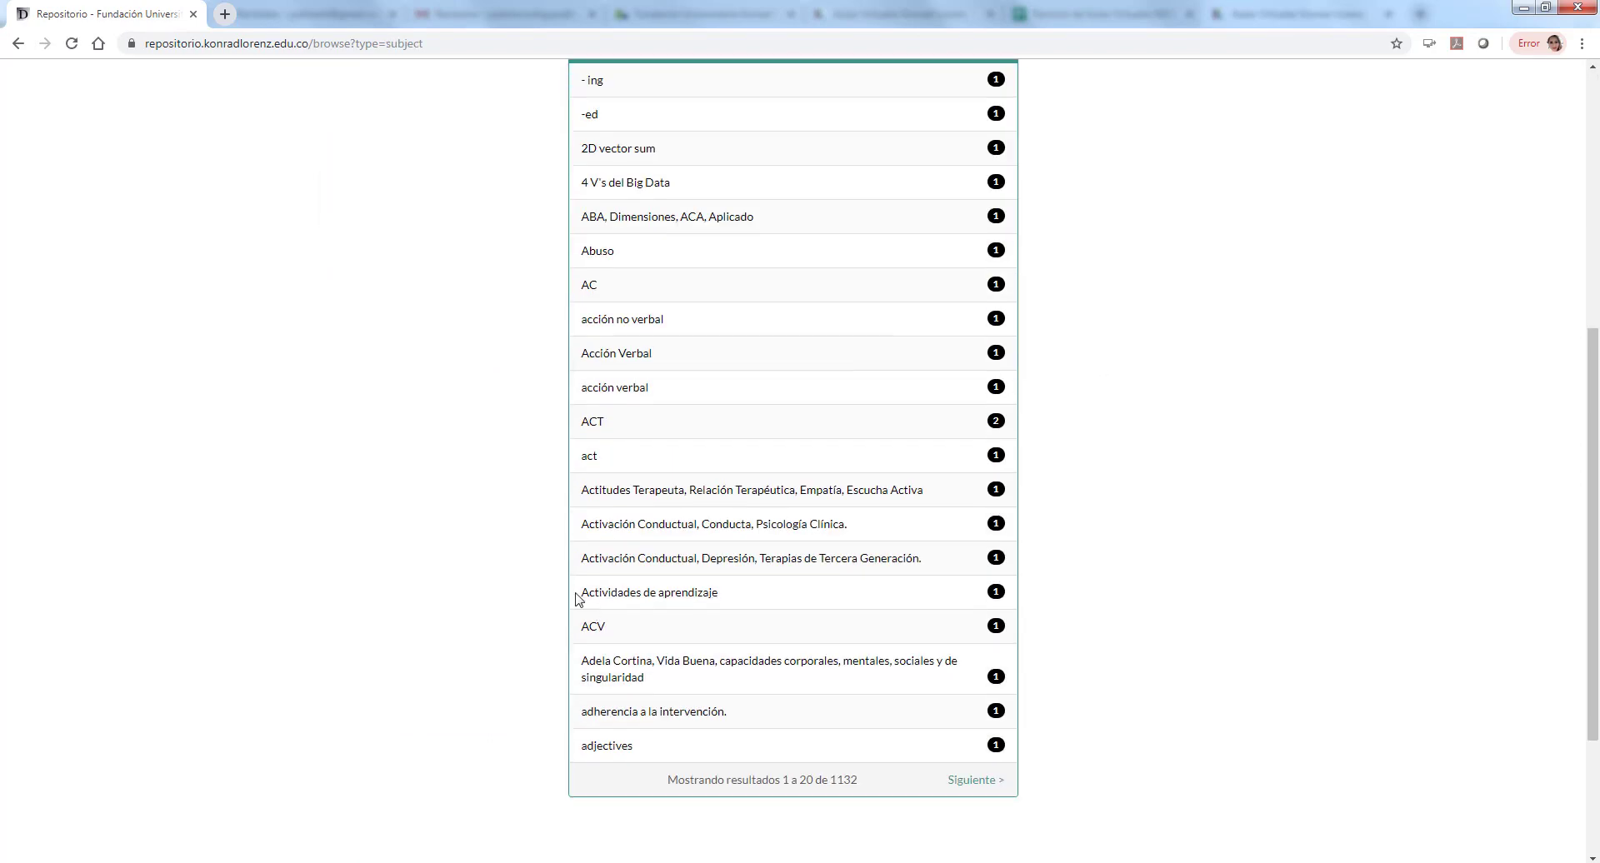
scroll(735, 442, "up", 6)
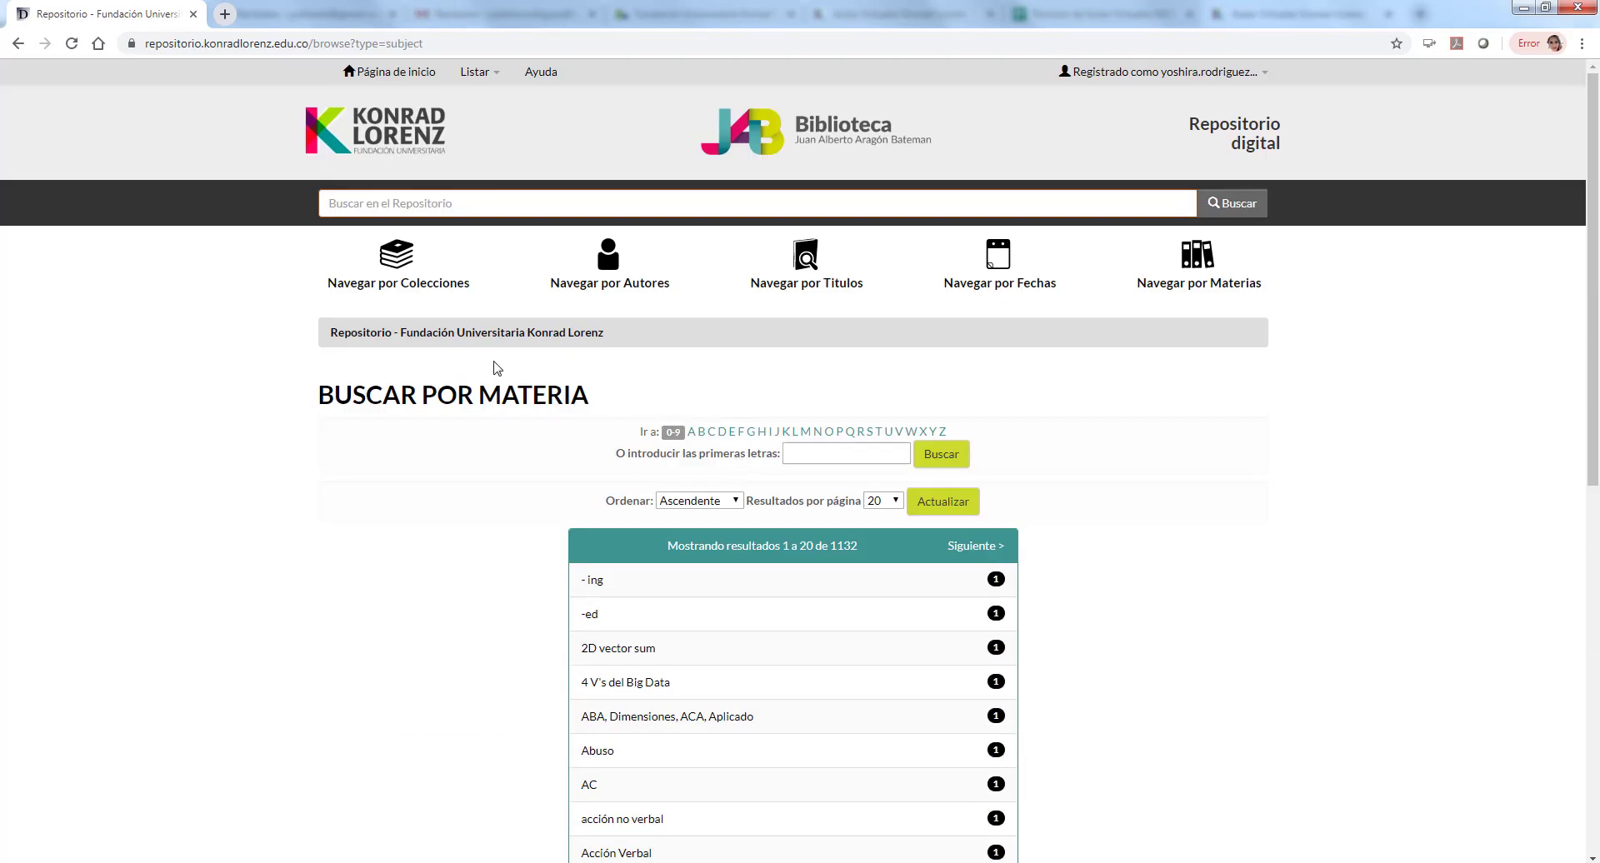
left_click(366, 268)
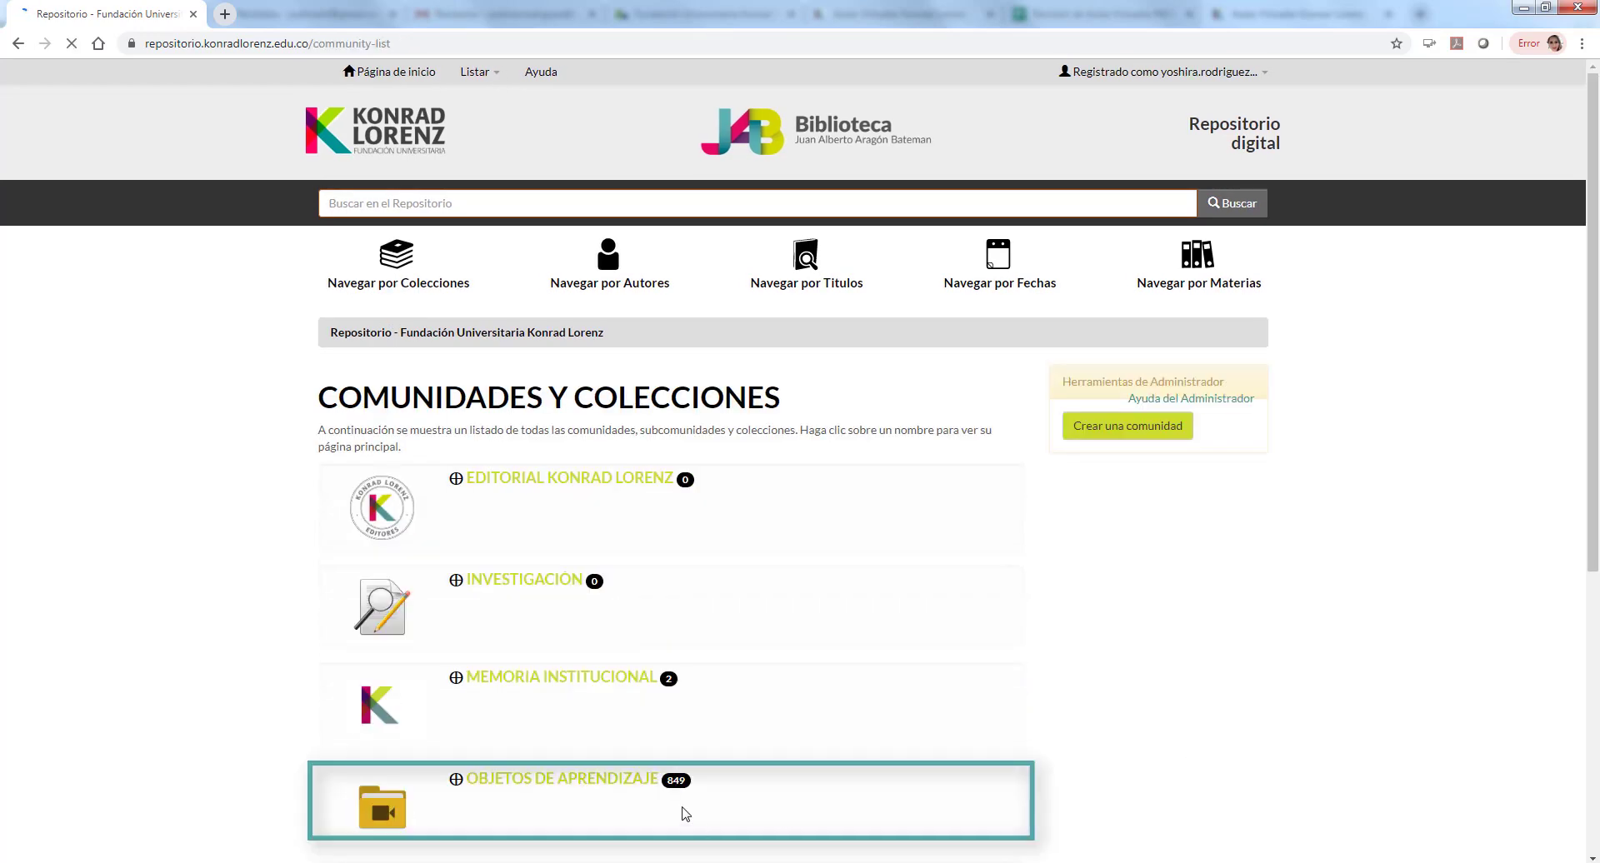
Step: Open OBJETOS DE APRENDIZAJE > RECURSOS 2019-2 and choose 'Enviar un ítem en esta colección'
left_click(568, 783)
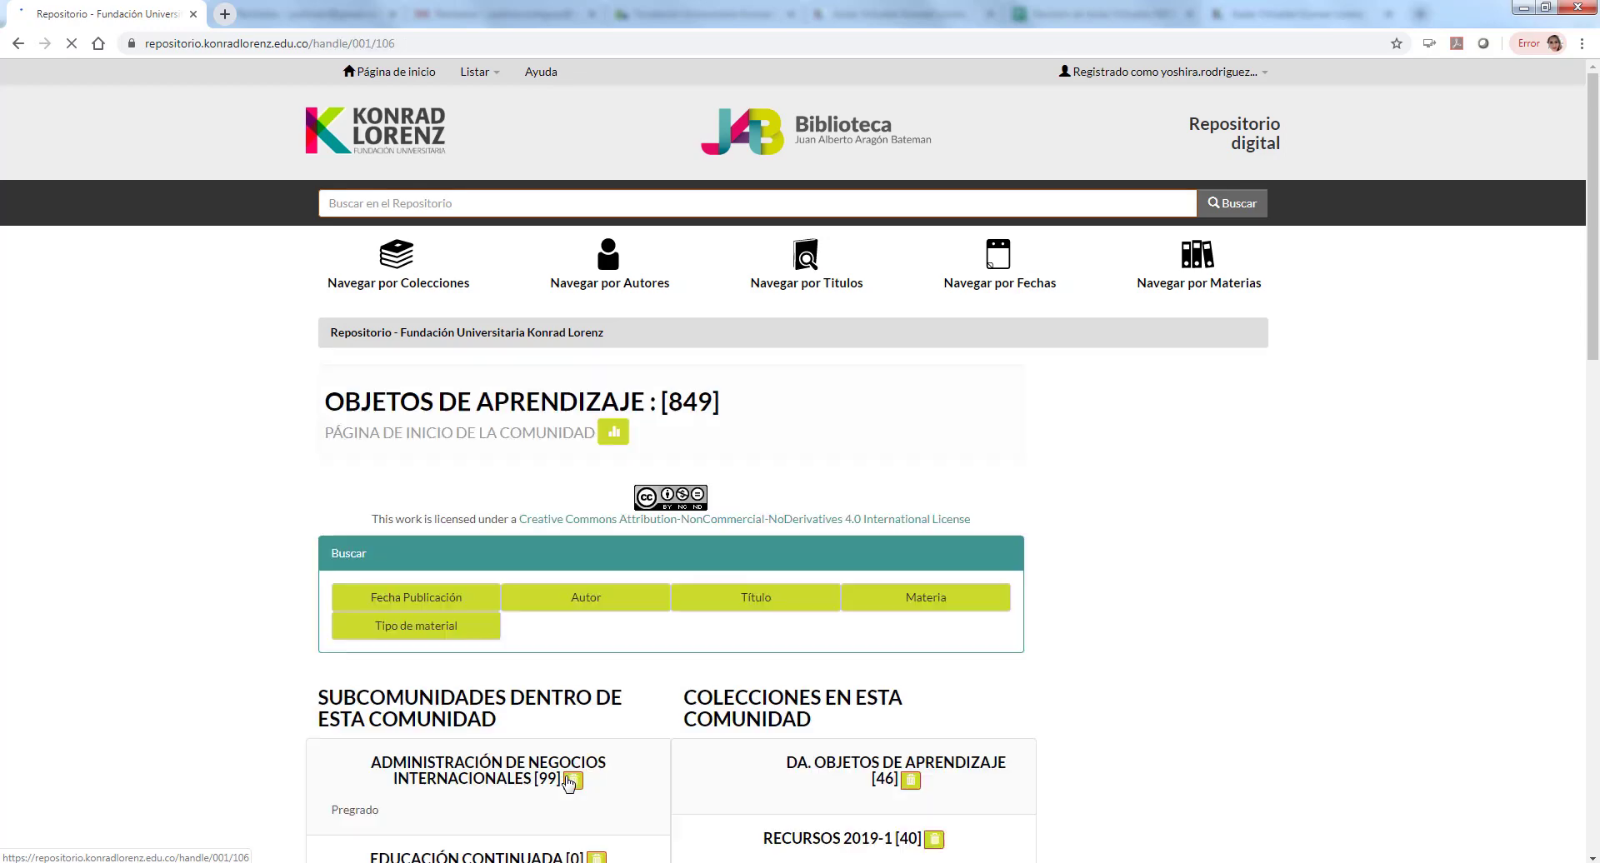
scroll(1561, 638, "down", 1)
scroll(1561, 638, "down", 5)
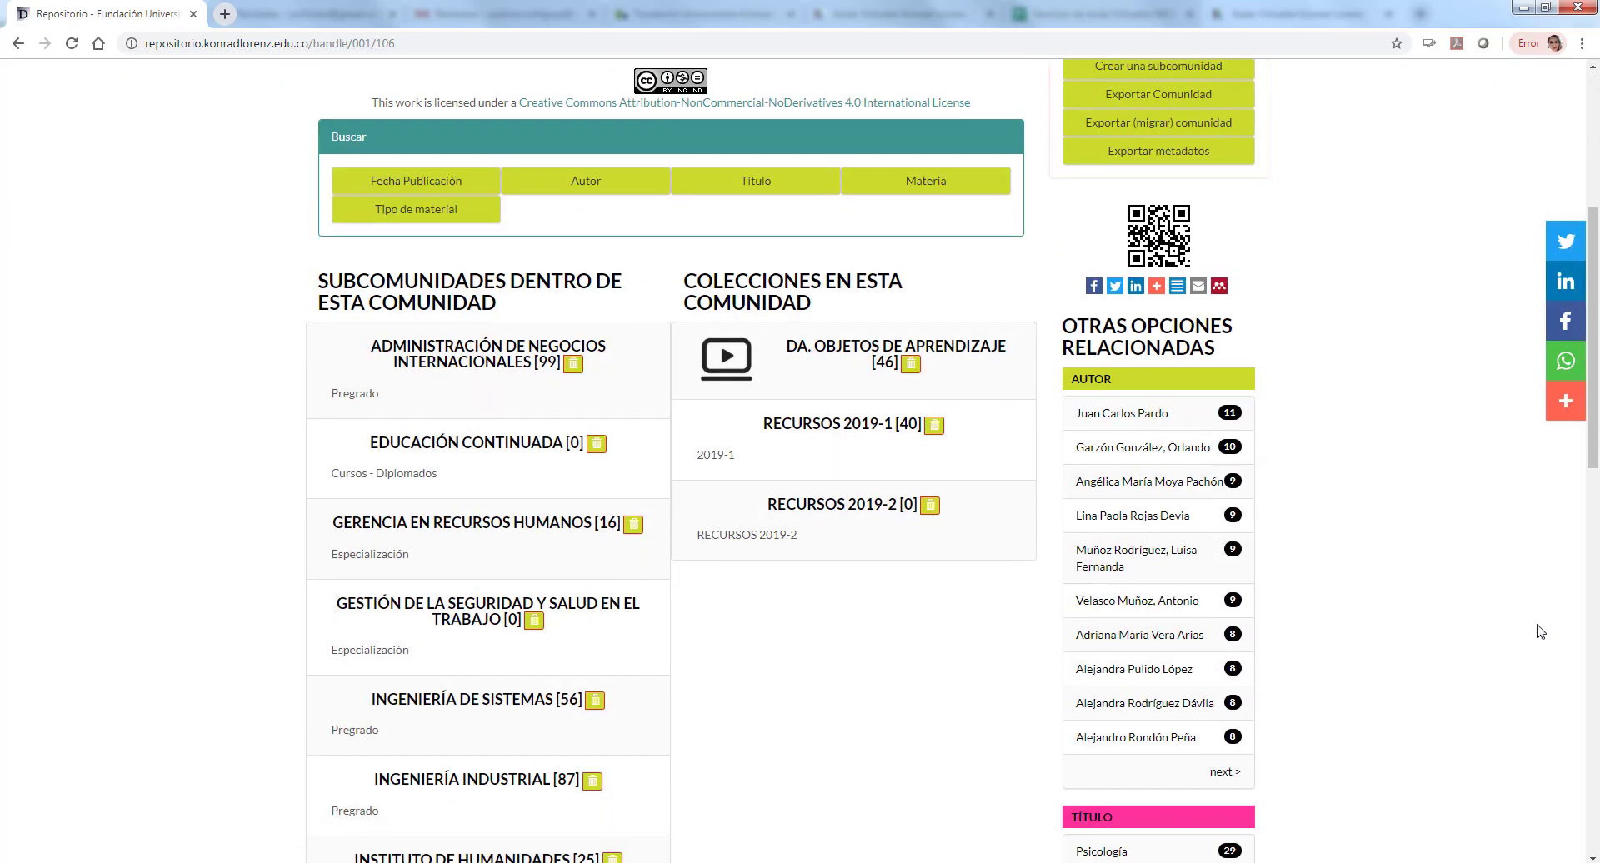
left_click(872, 516)
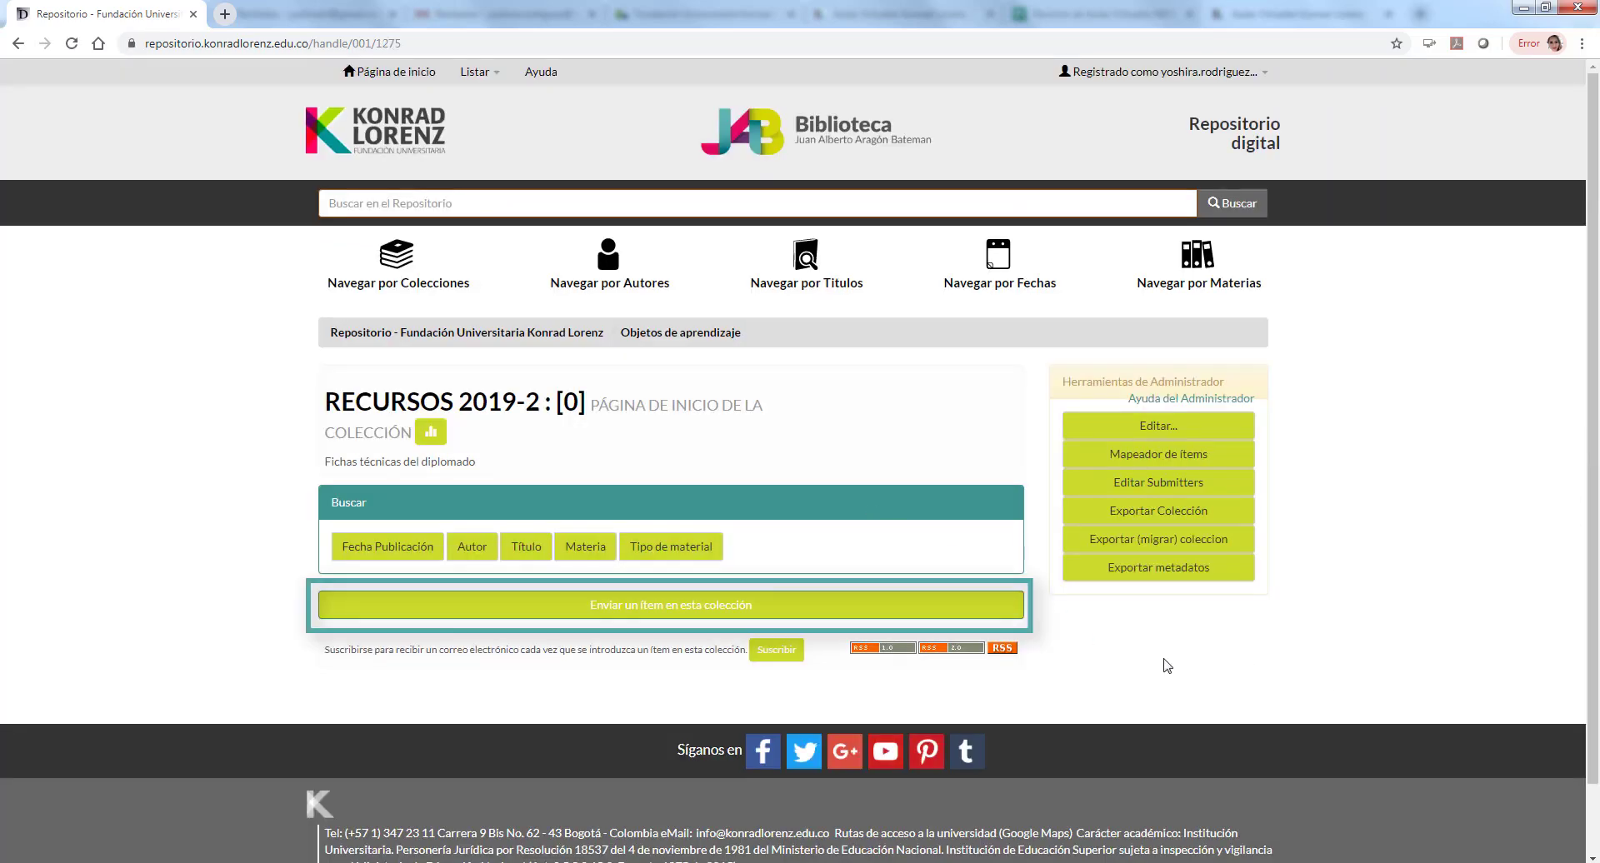
left_click(639, 619)
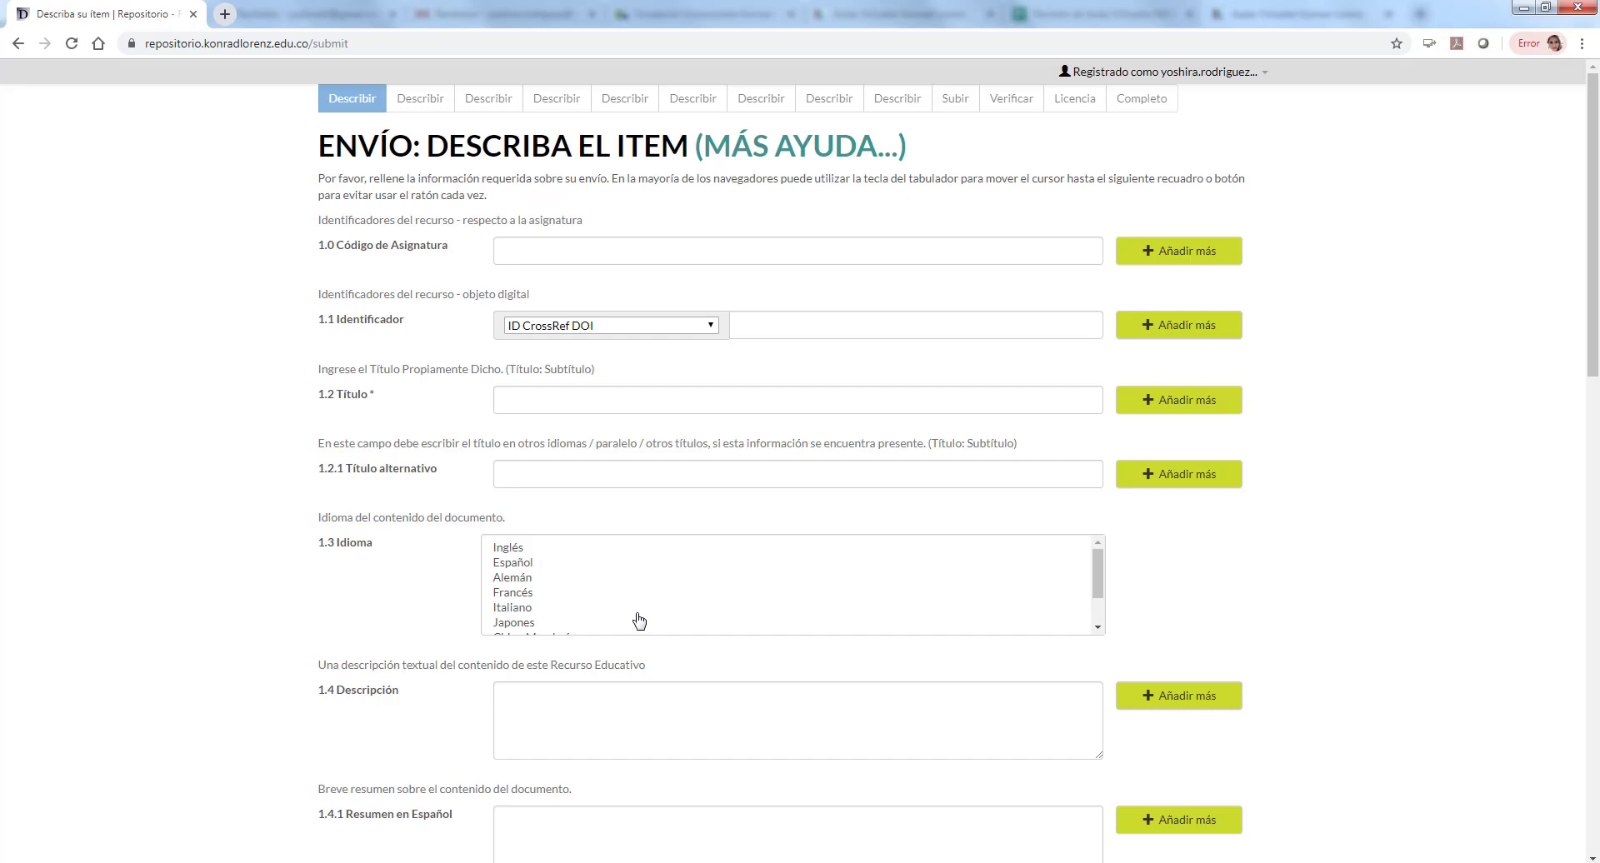
Step: Paste 'Estadística II 21304' into 1.0 Código de Asignatura and trim it to 21304
left_click(577, 248)
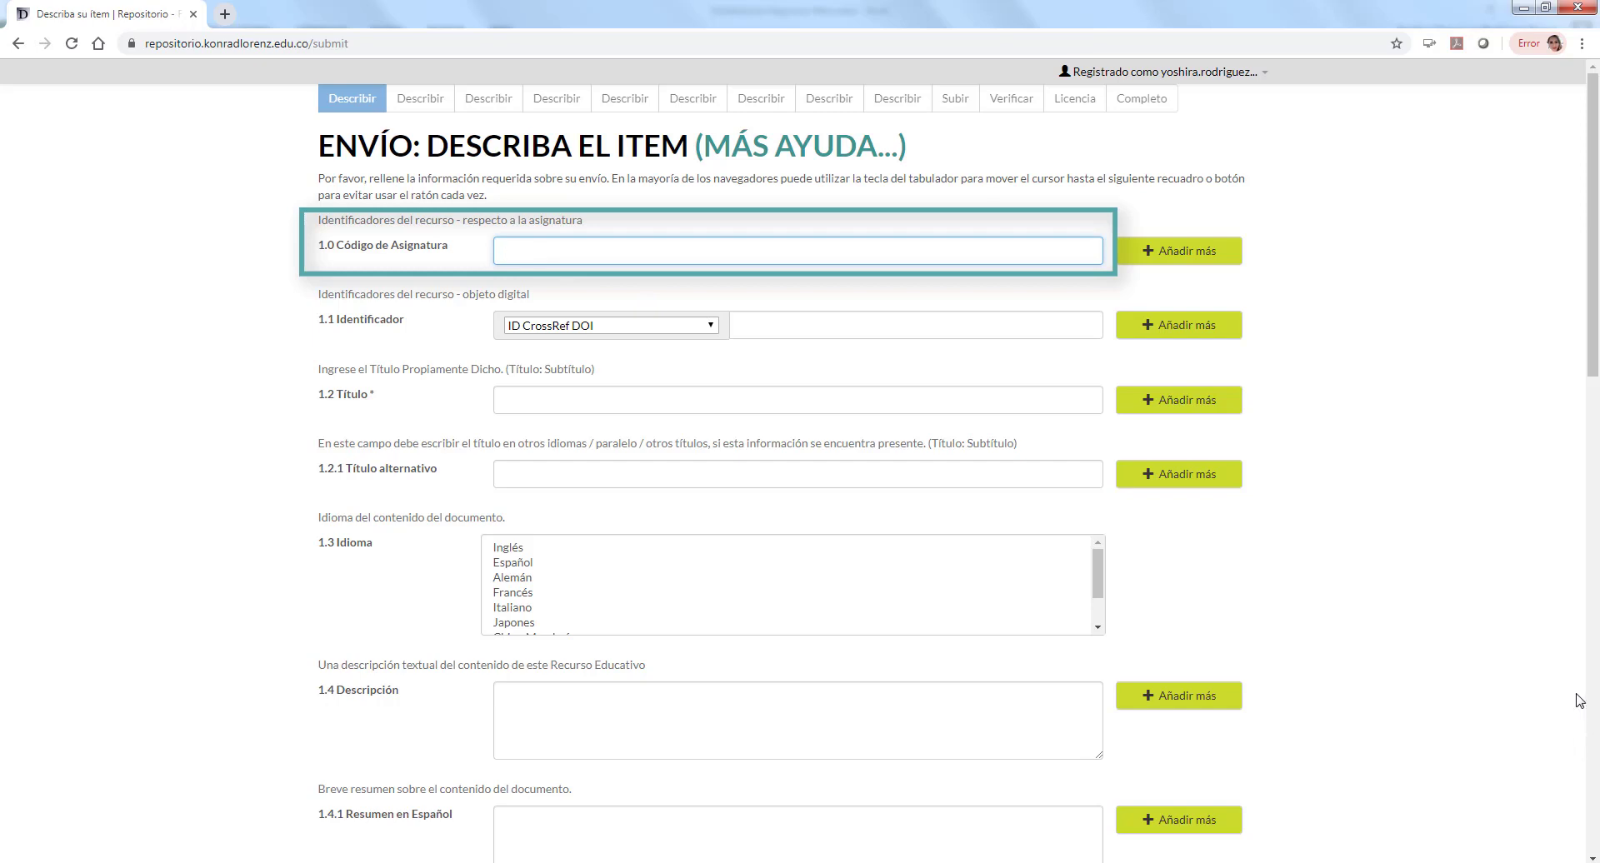
type("Estadística II 21304")
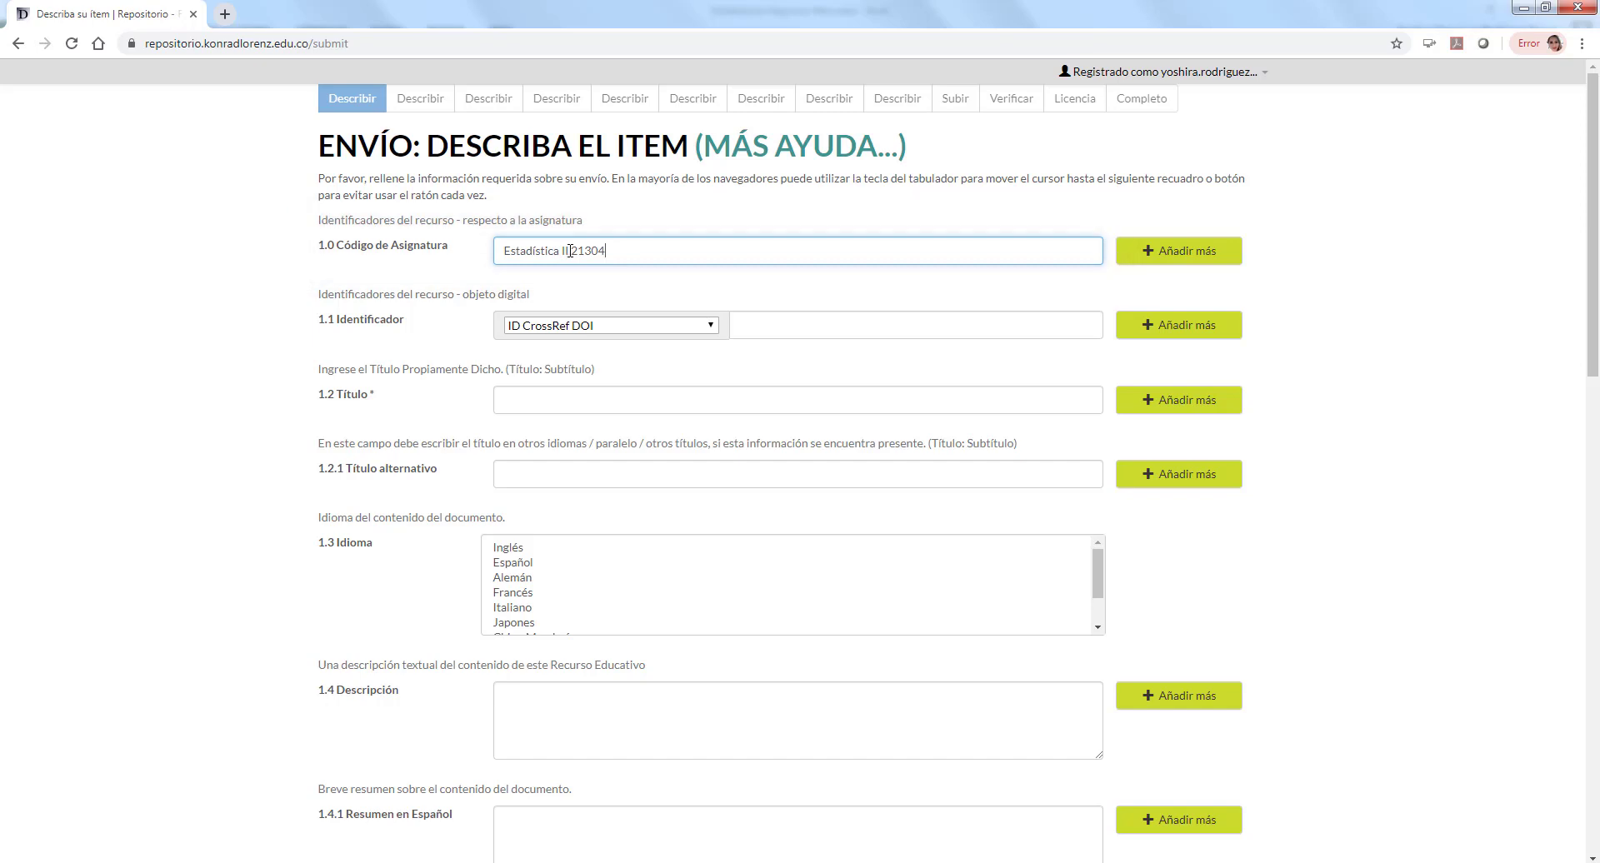
left_click_drag(571, 250, 465, 246)
key("BackSpace")
Step: Enter the title 'Objetos Virtuales de Aprendizaje' with alternative title 'OVA'
left_click(538, 400)
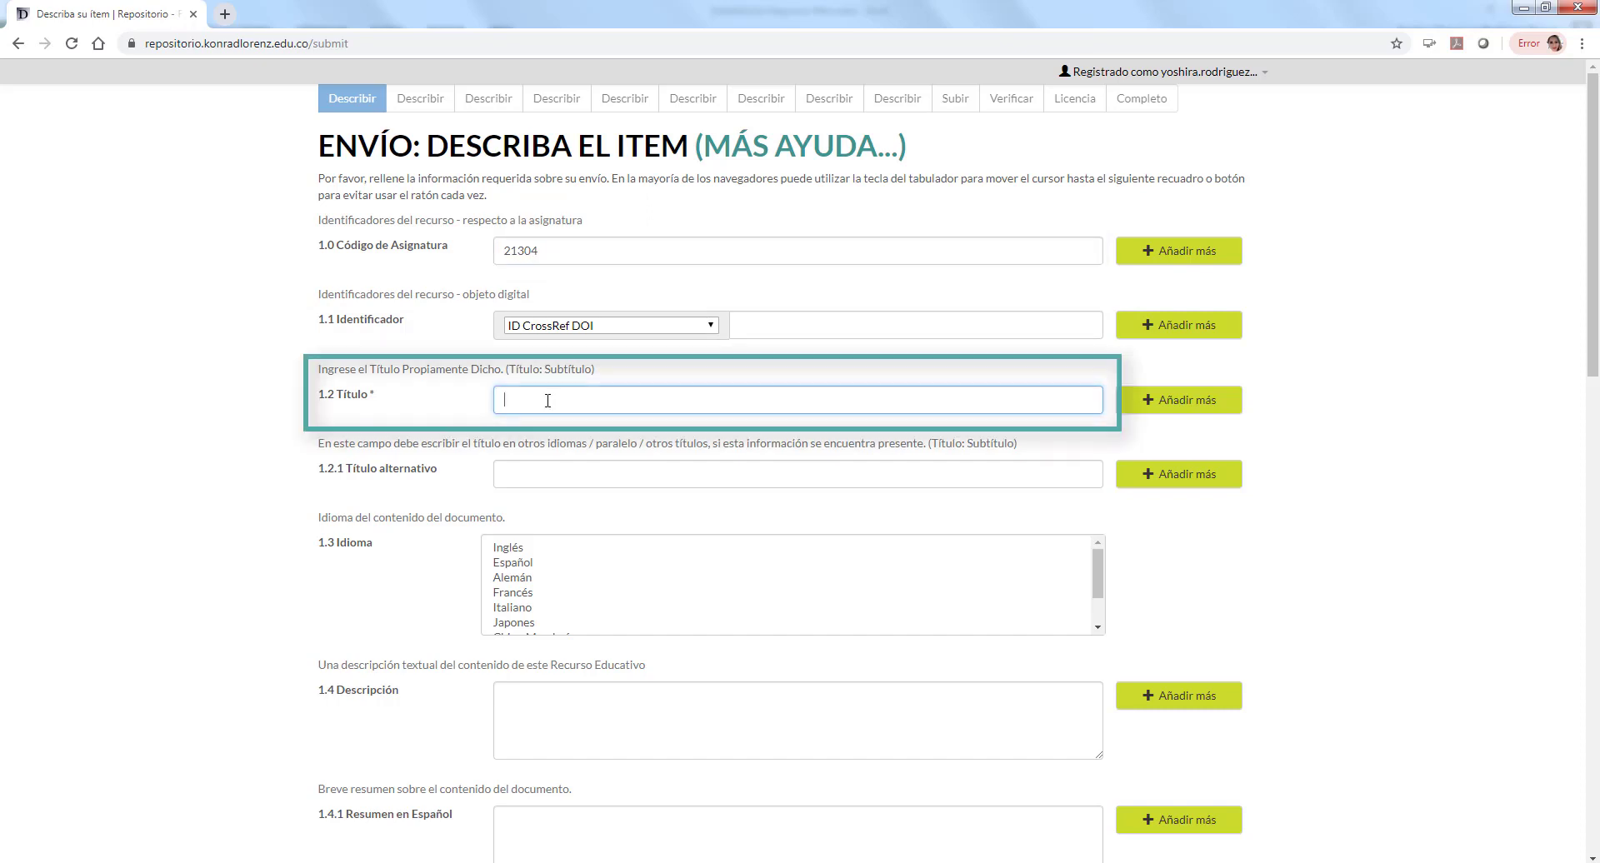
type("Objeto")
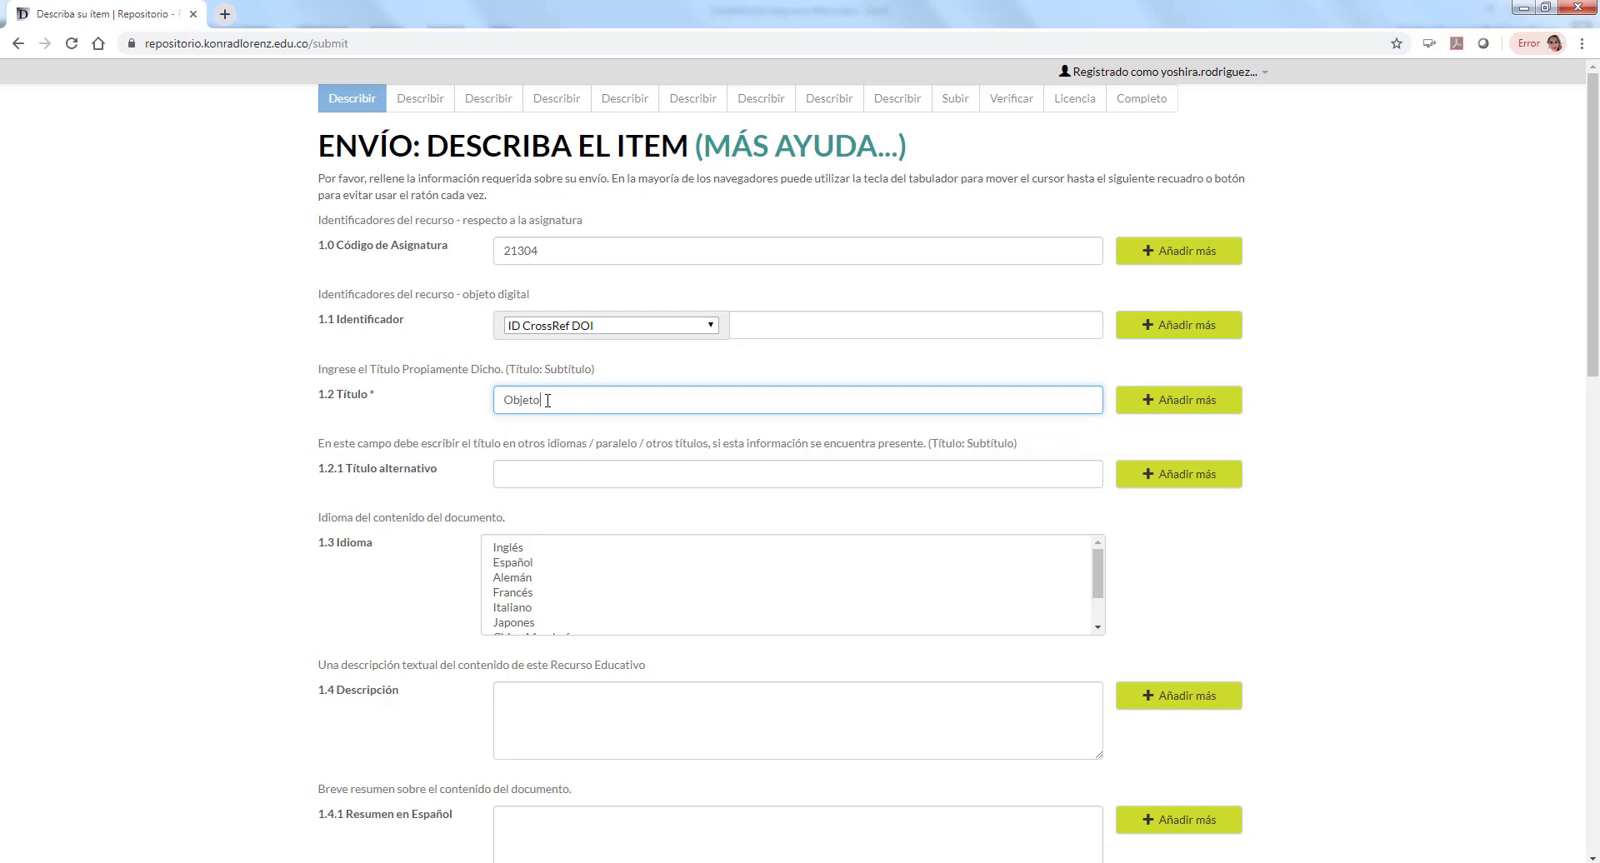
type("s Virtuales de Aprendizaje")
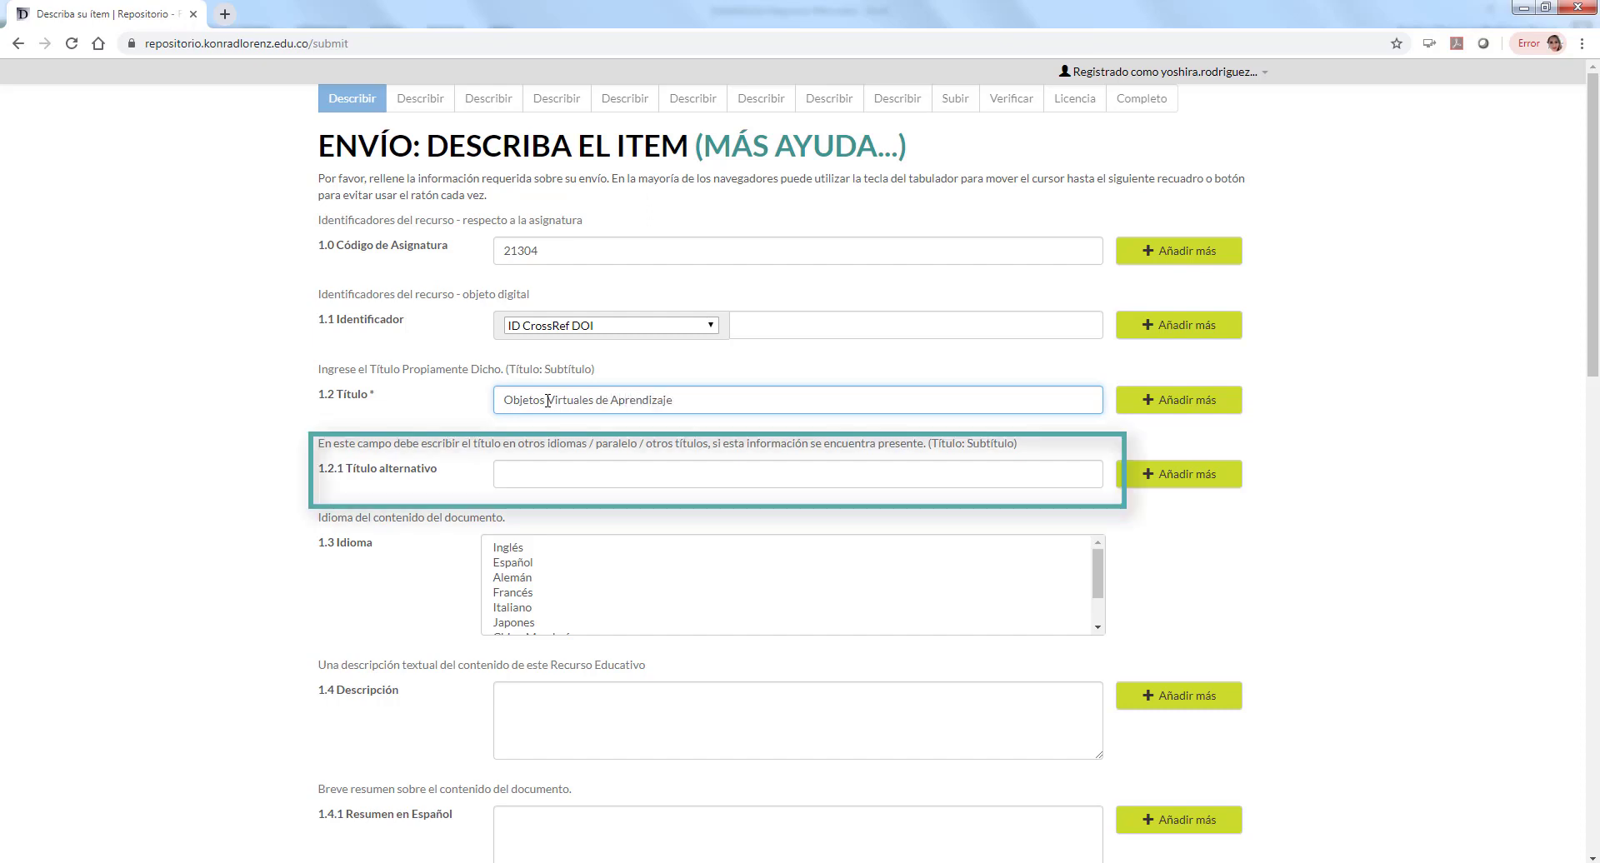
left_click(531, 468)
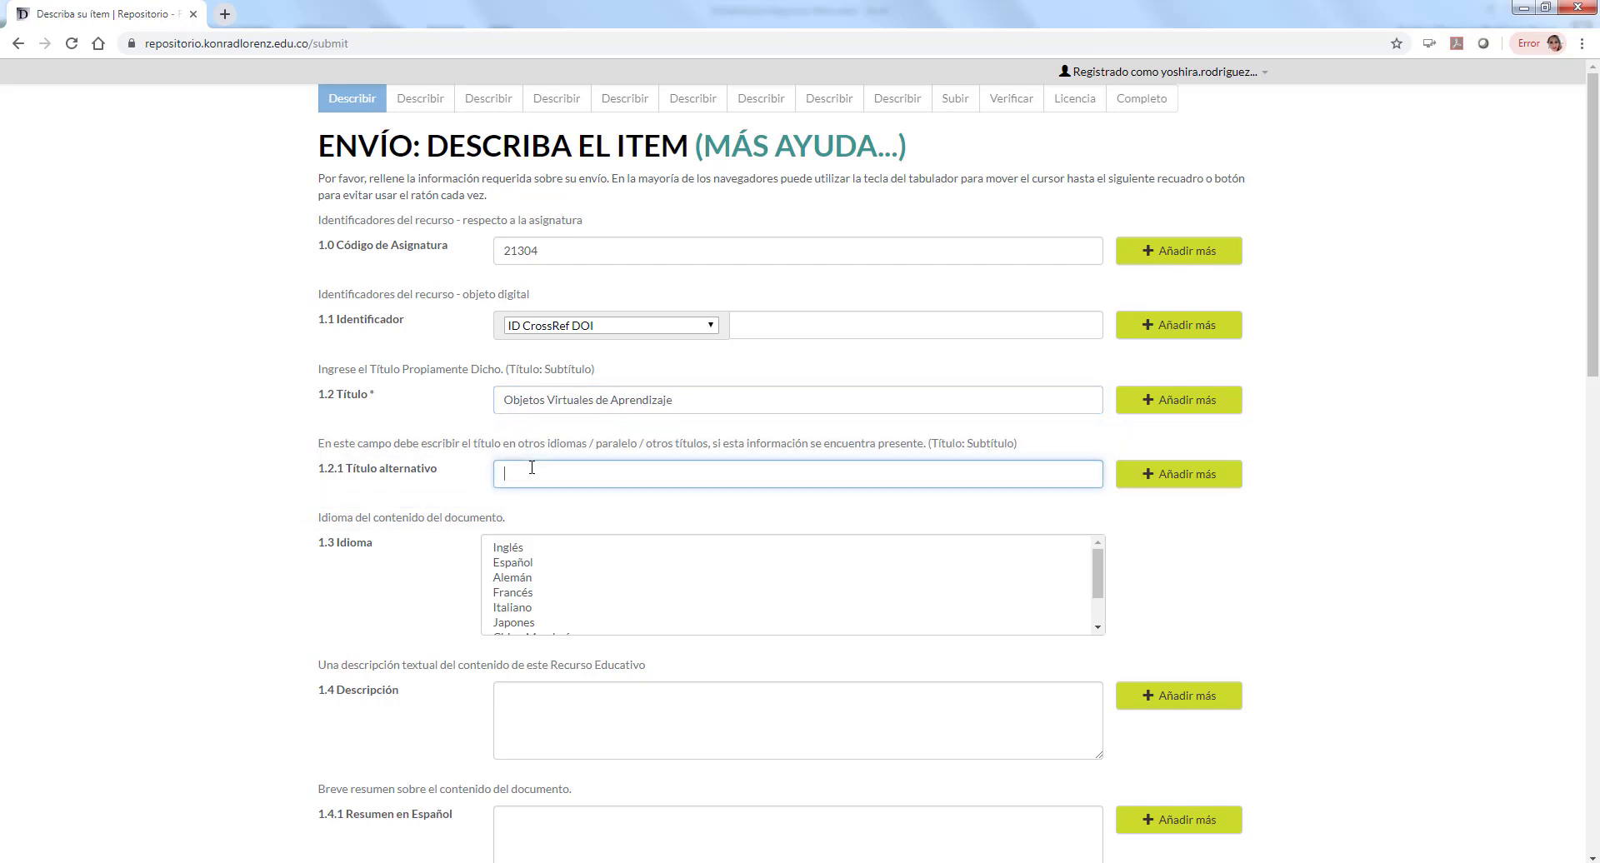
type("OVA")
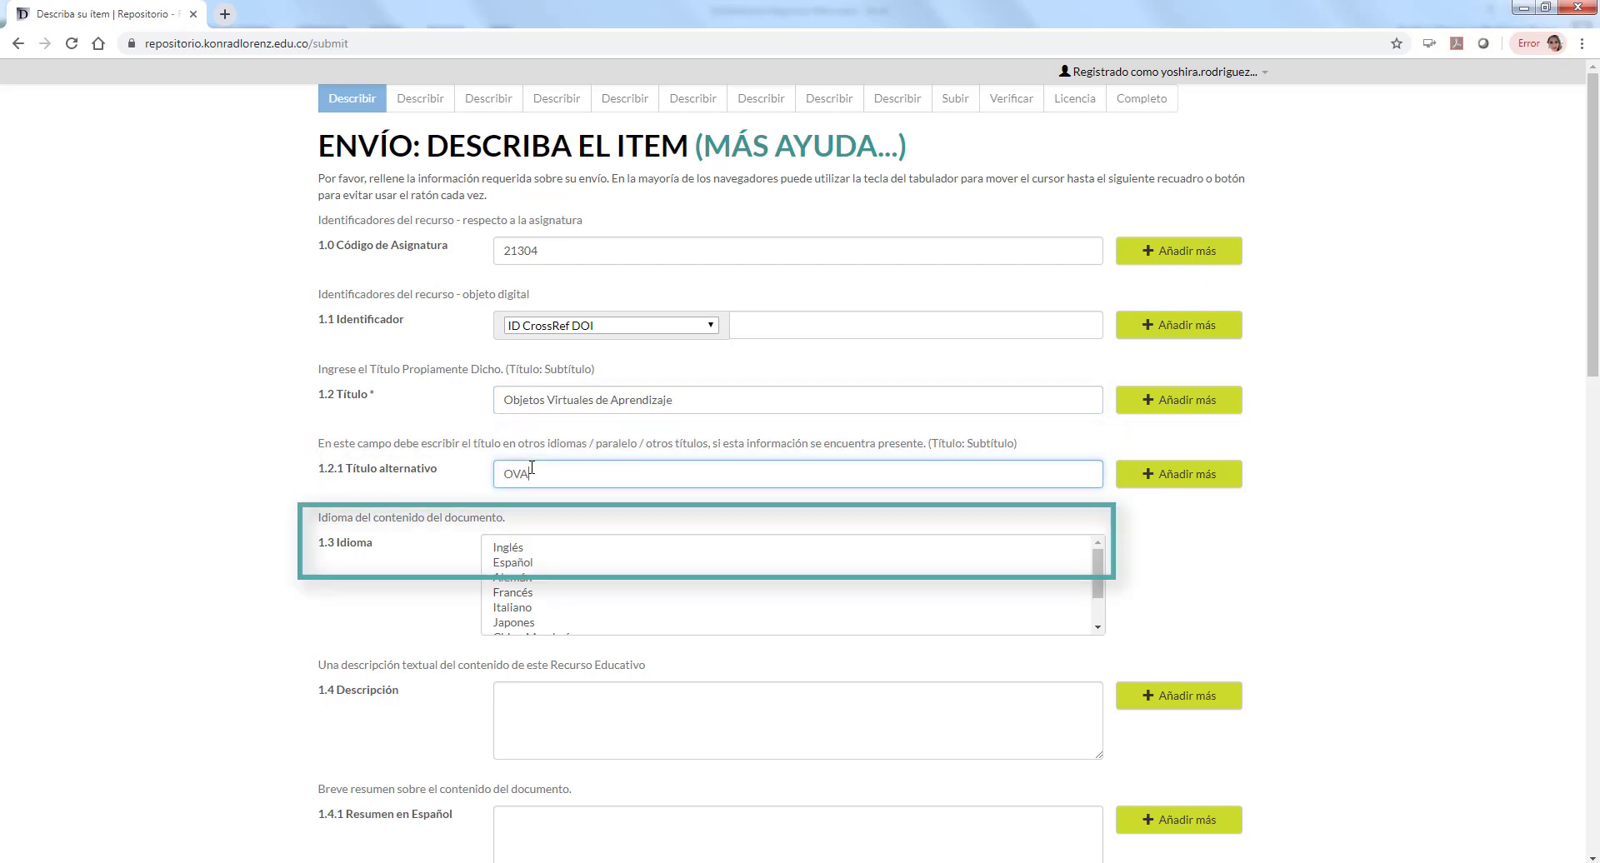
Step: Type the description 'Se muestra un videotutorial de cómo construir objetos virtuales de aprendizaje en la…'
left_click(546, 562)
key("Tab")
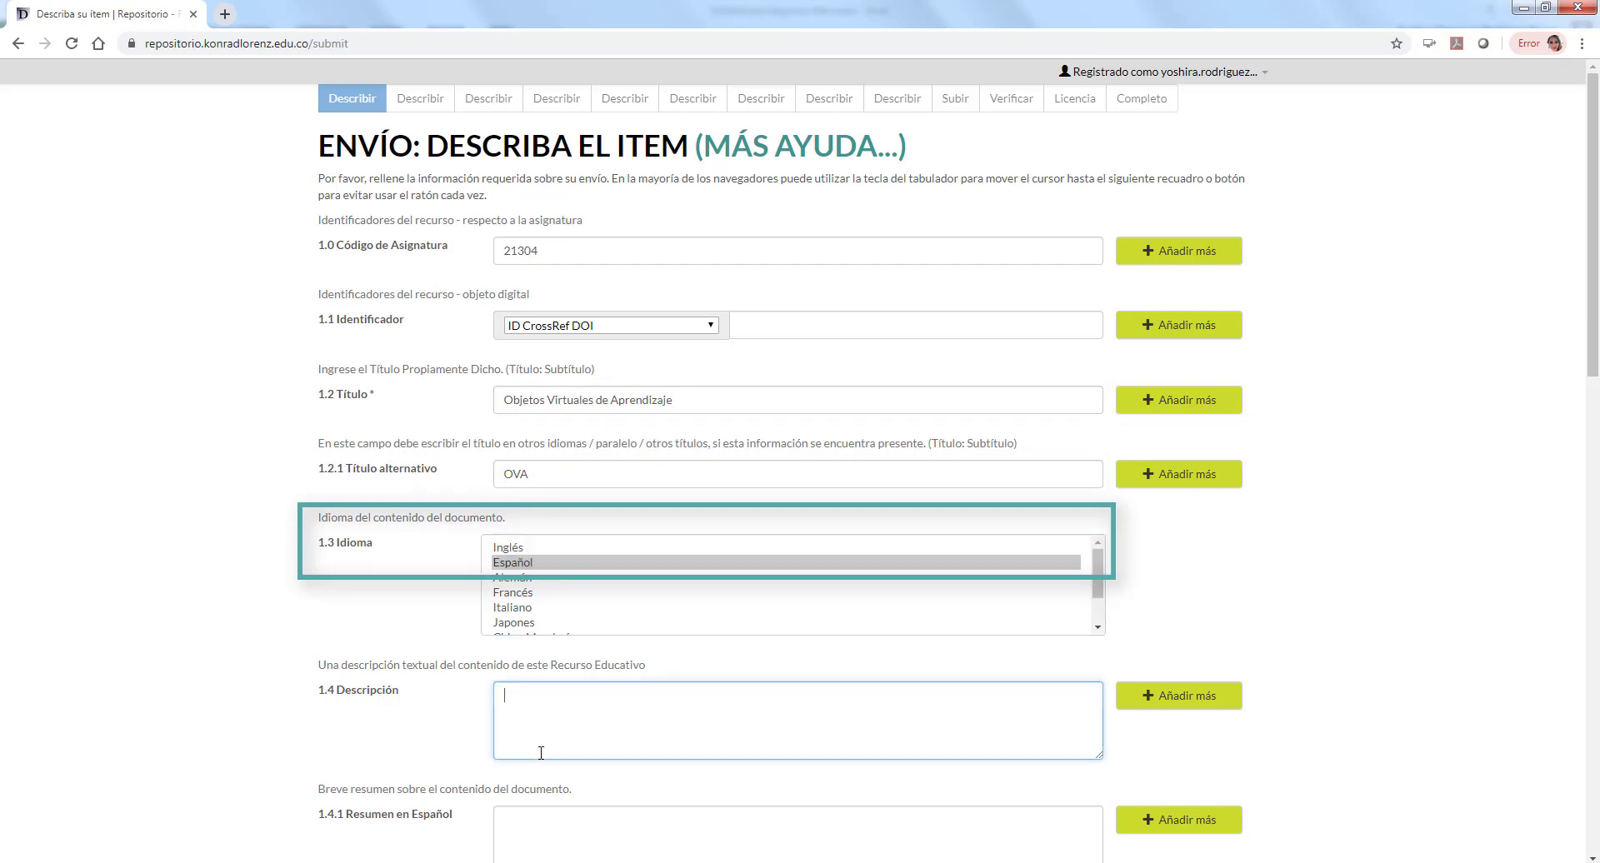
type("Se muestra un videotutor")
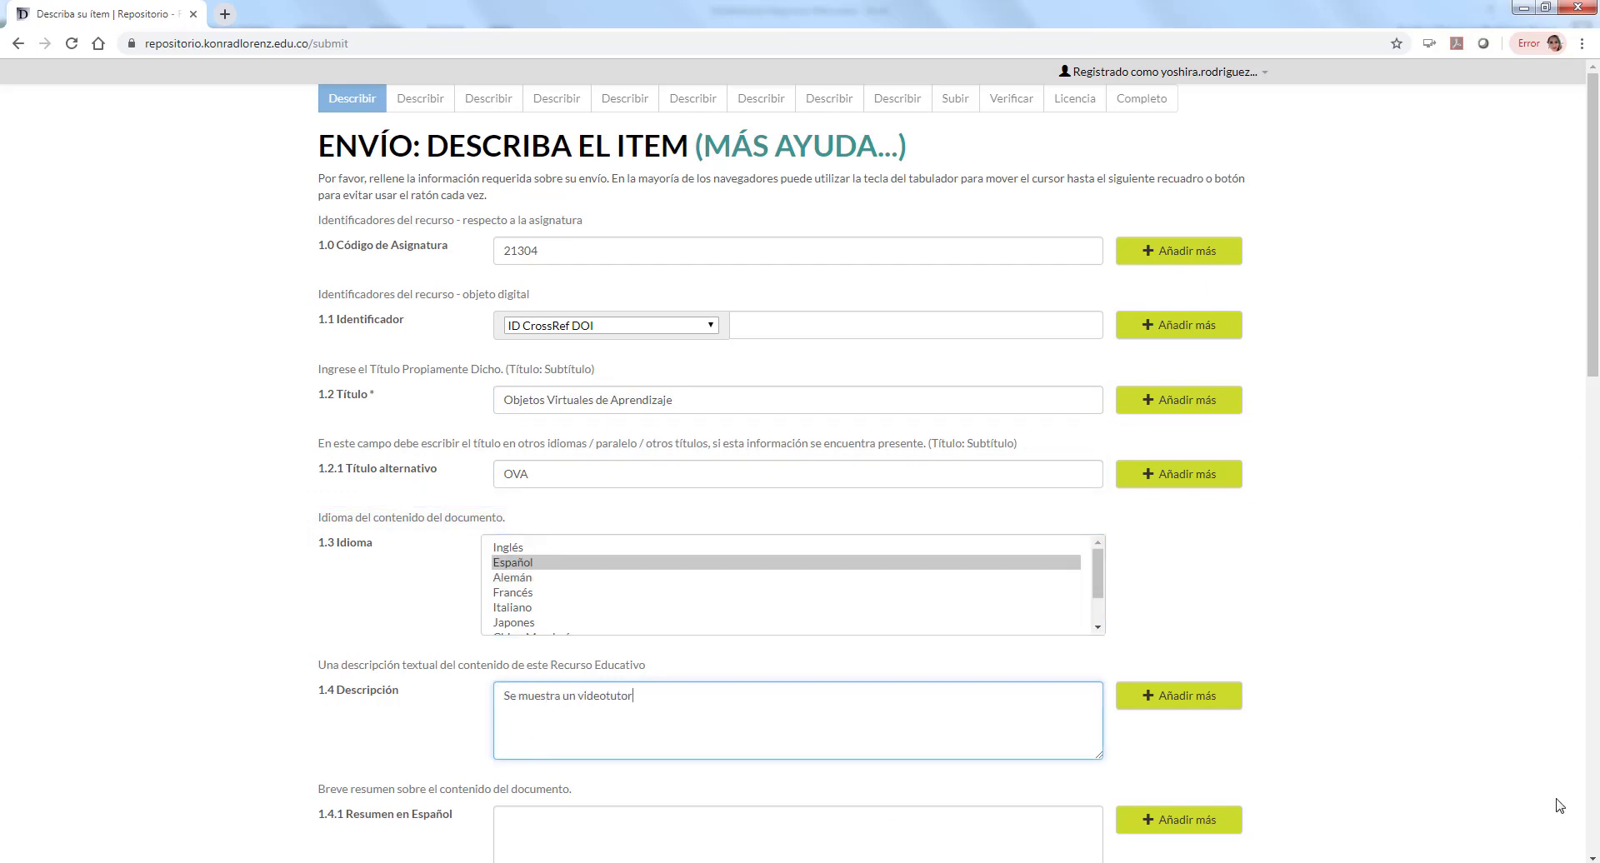
type("ial de cómo construir objet")
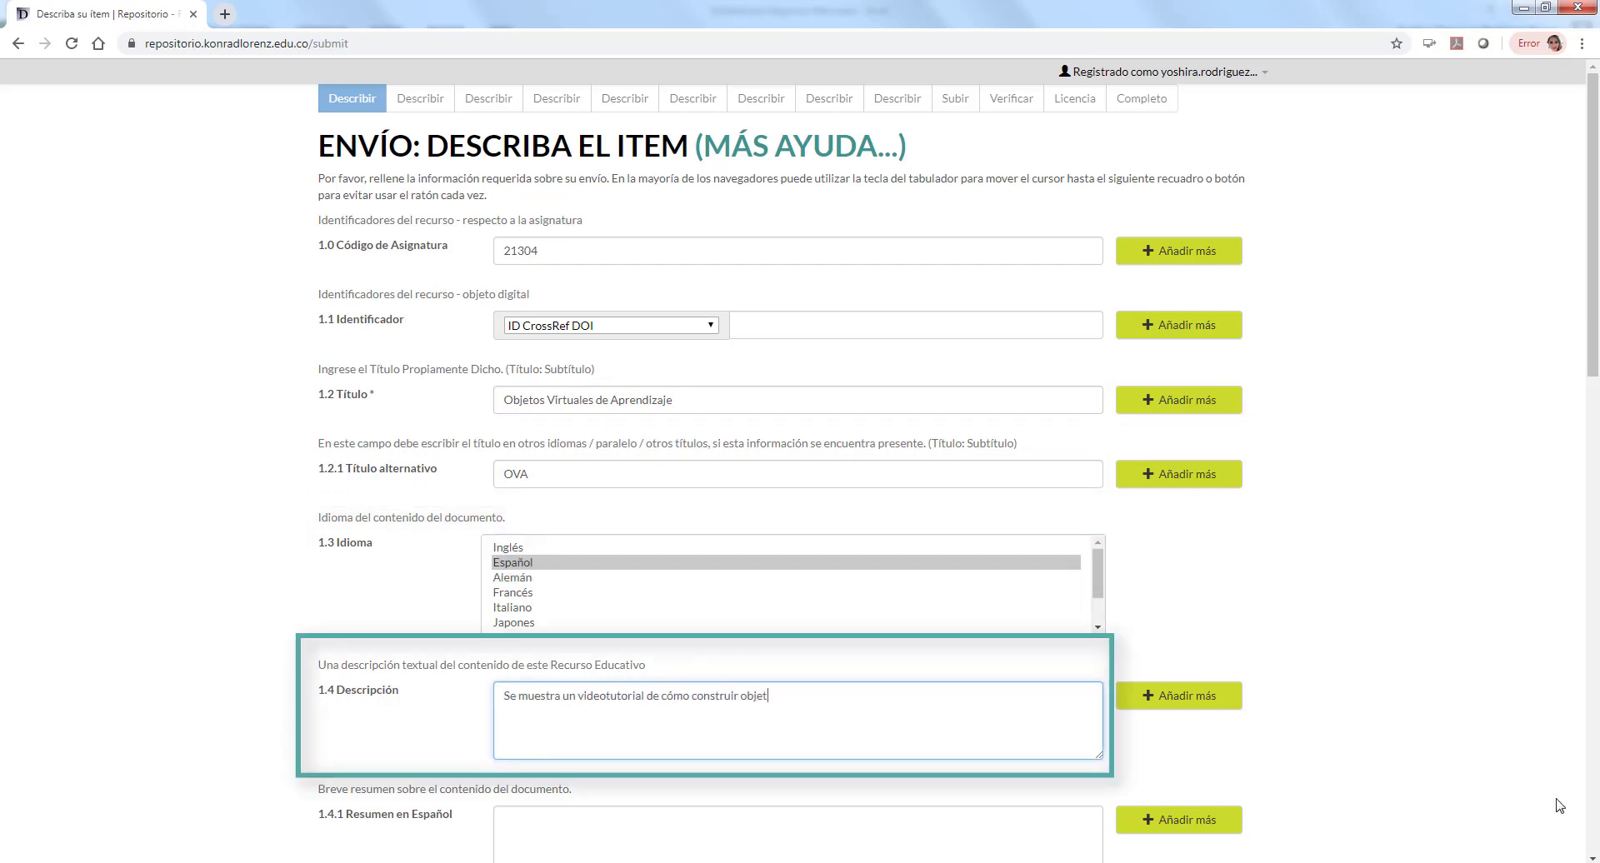
type("os virtuales de aprendizaje en la Fundación U")
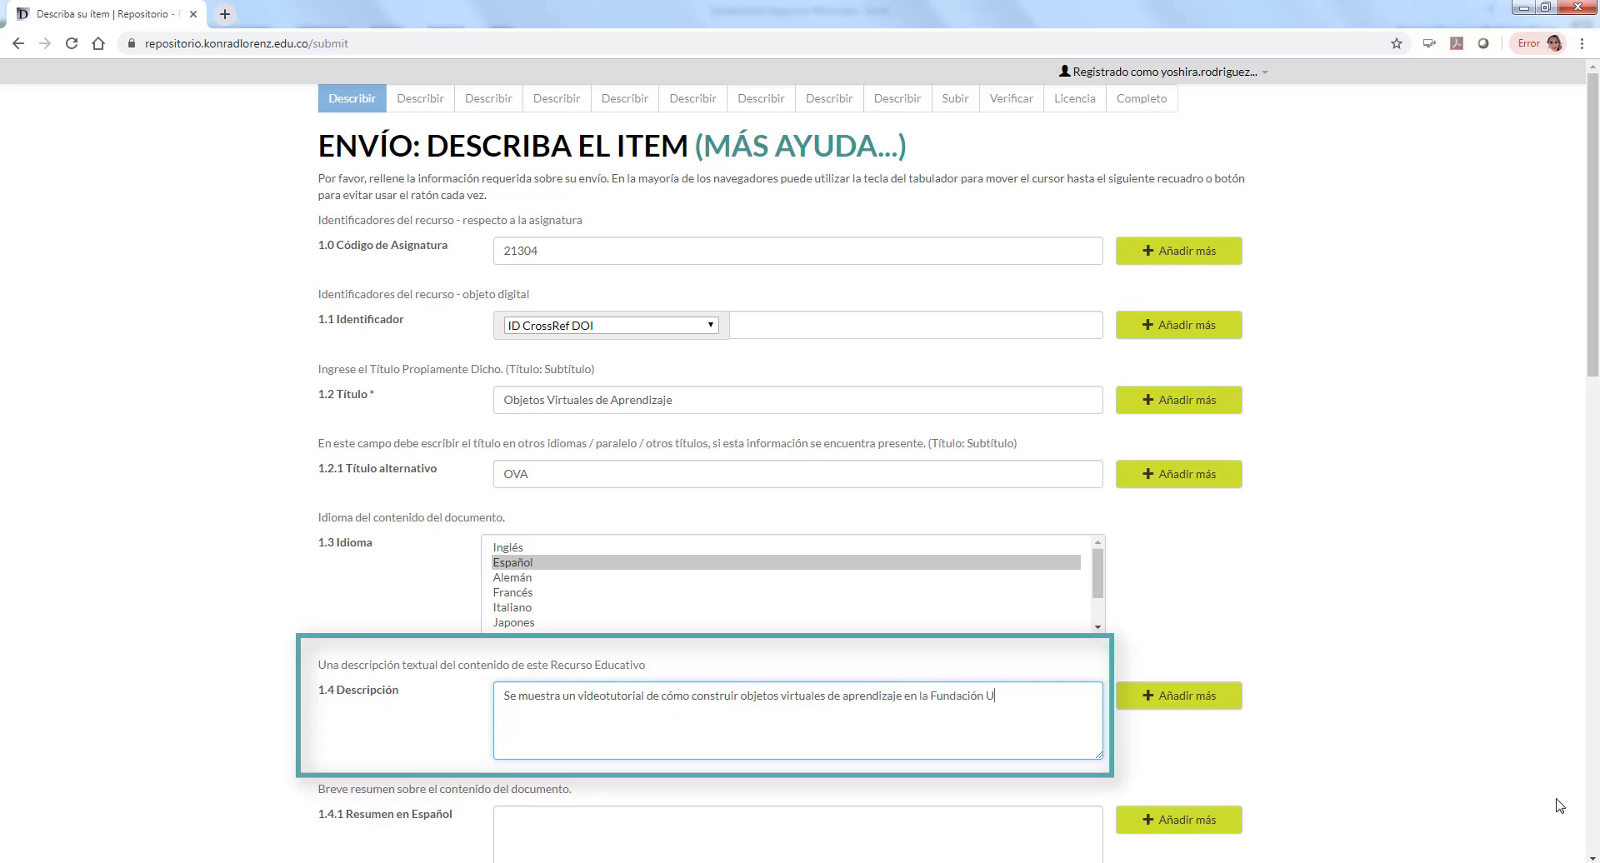
type("niversitaria Konrad Lorenz")
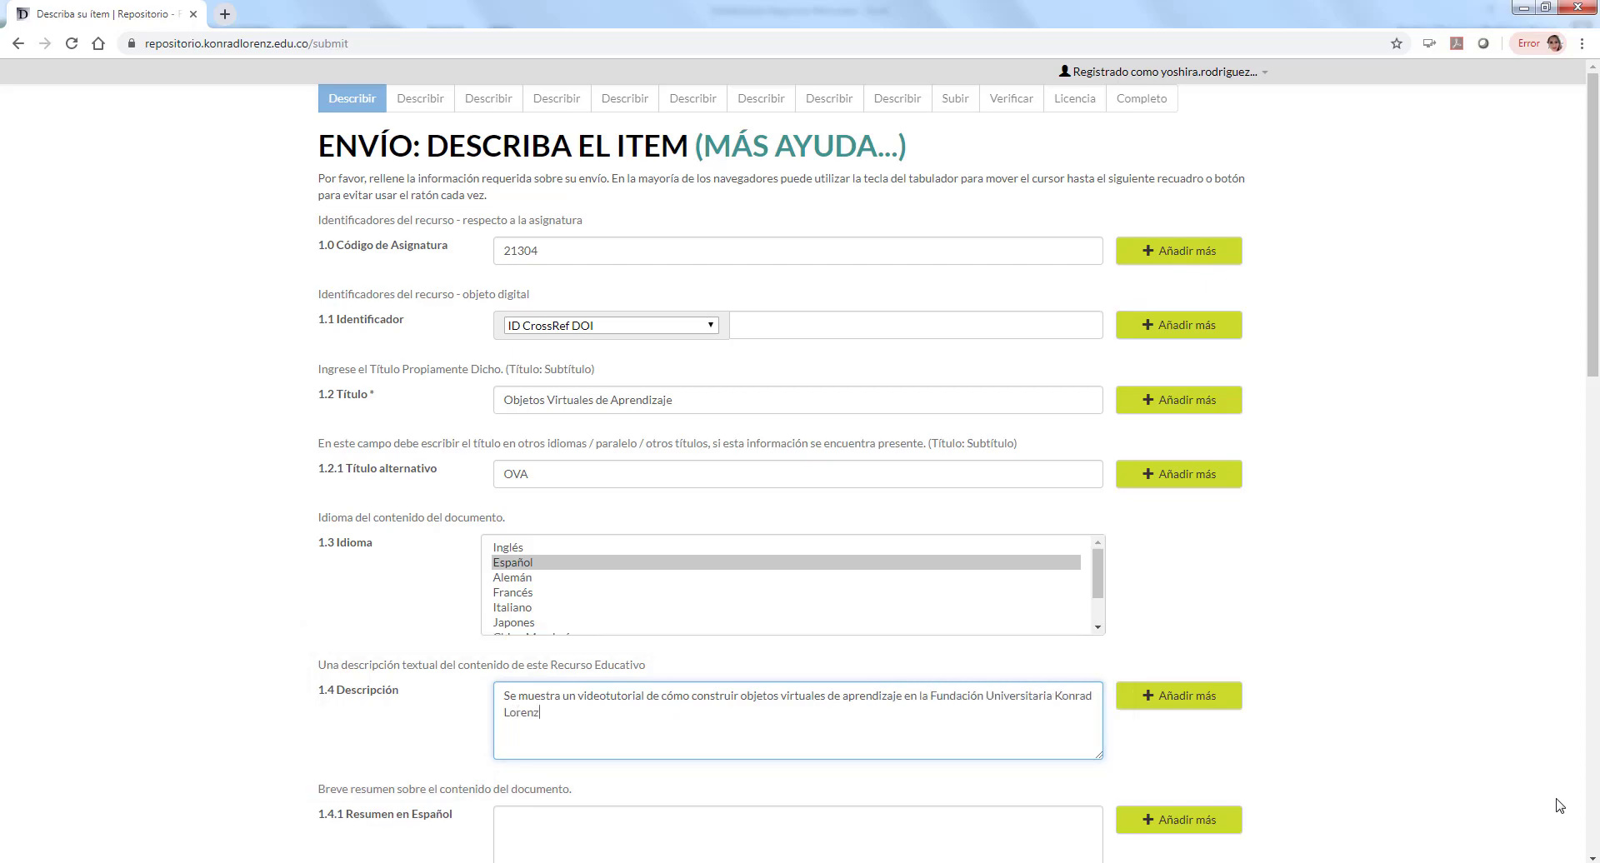
Step: Write the Spanish summary 'Introducción a los objetivos virtuales…', correcting 'resursos' to 'recursos'
key("Tab")
scroll(1447, 629, "down", 5)
type("Introducci")
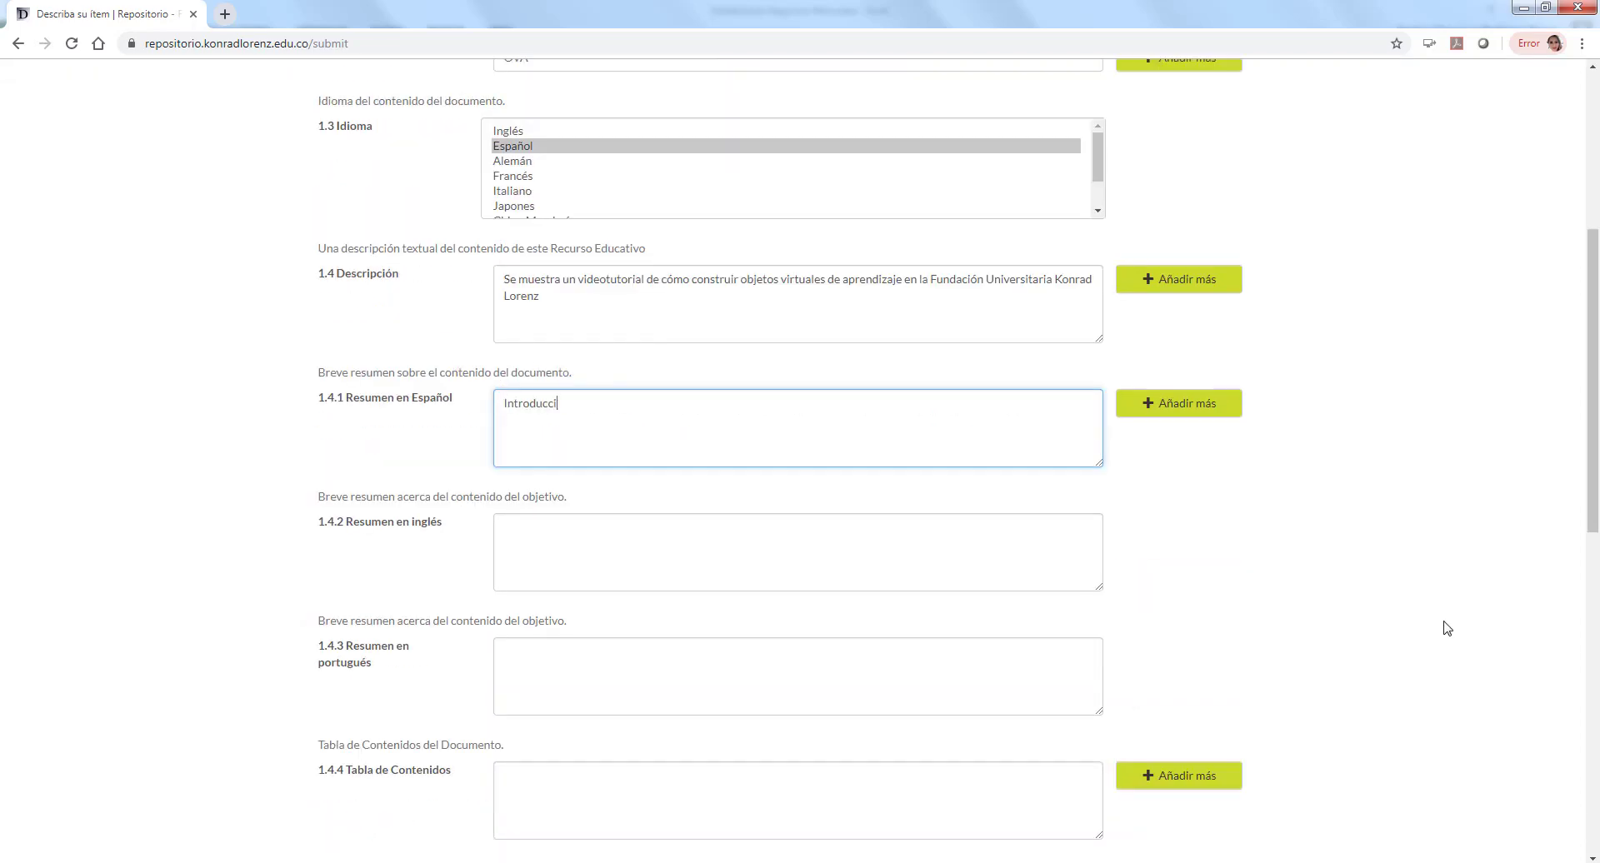
type("ón a los objetivos virtuales y explicaci")
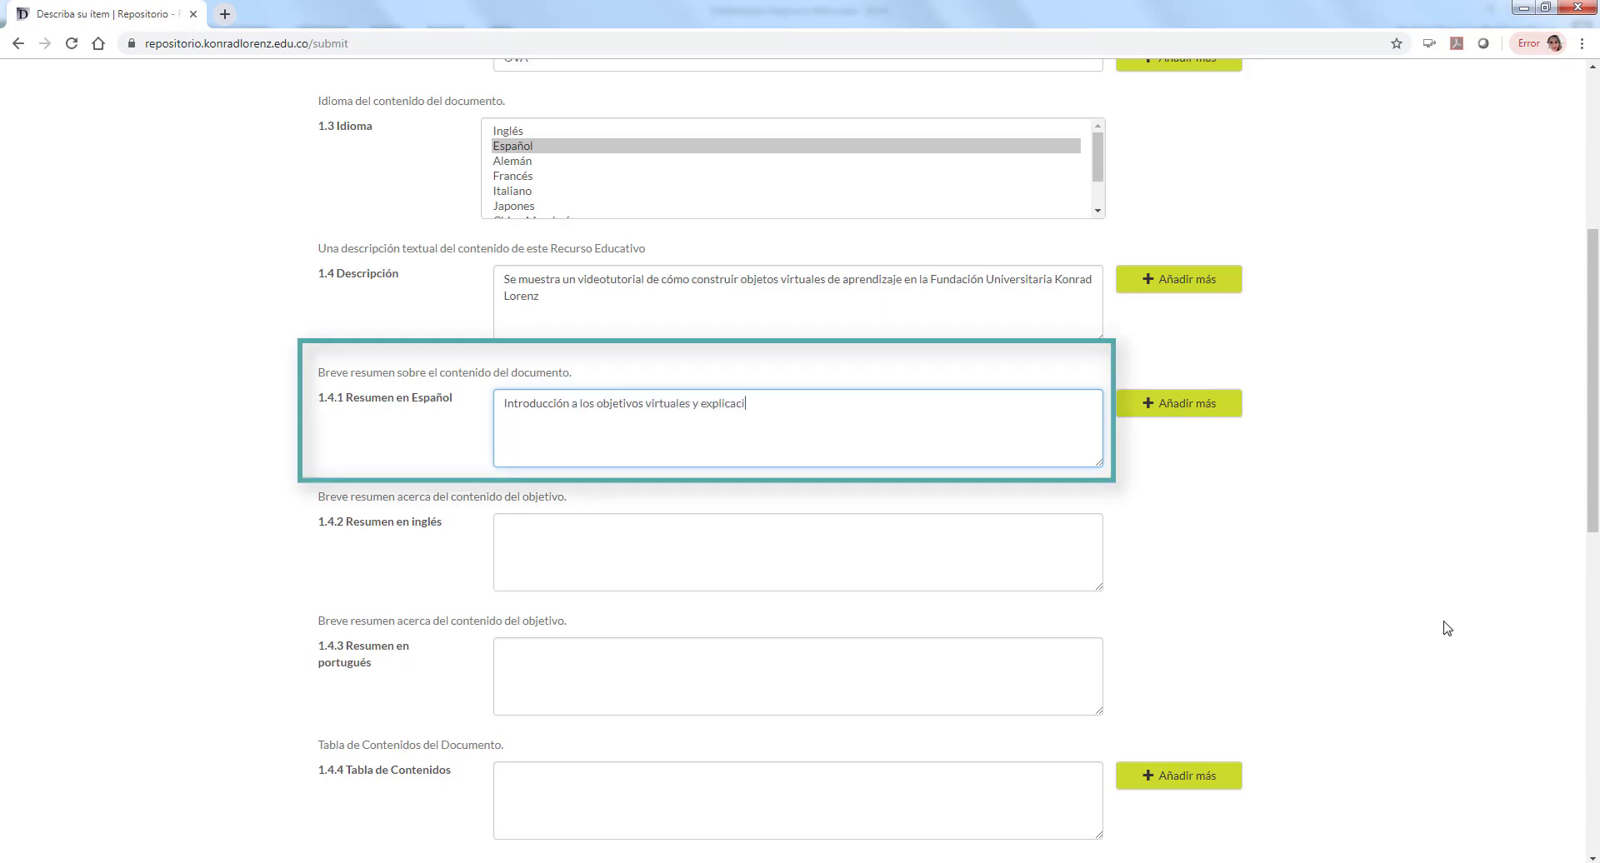
type("ón de la construcción de este tipo de resursos")
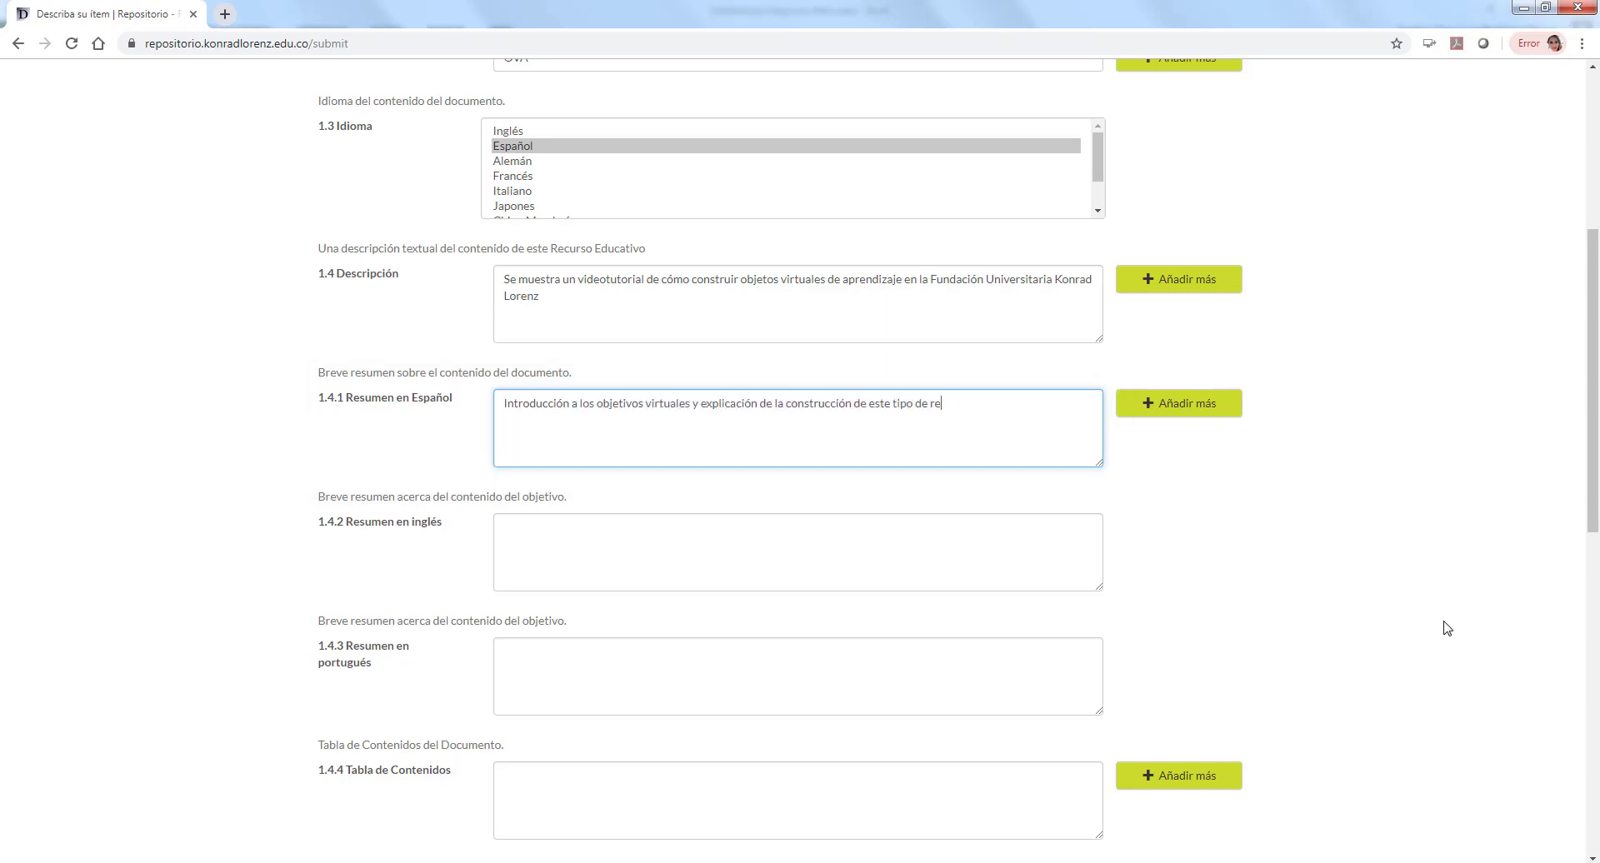
left_click(942, 539)
scroll(943, 539, "down", 1)
right_click(950, 321)
left_click(992, 337)
Step: Enter English summary 'Learning Objects' and contents 'Introducción || Definiciones|| Funcionalidad || Ejemplos || Programas a usar'
left_click(953, 453)
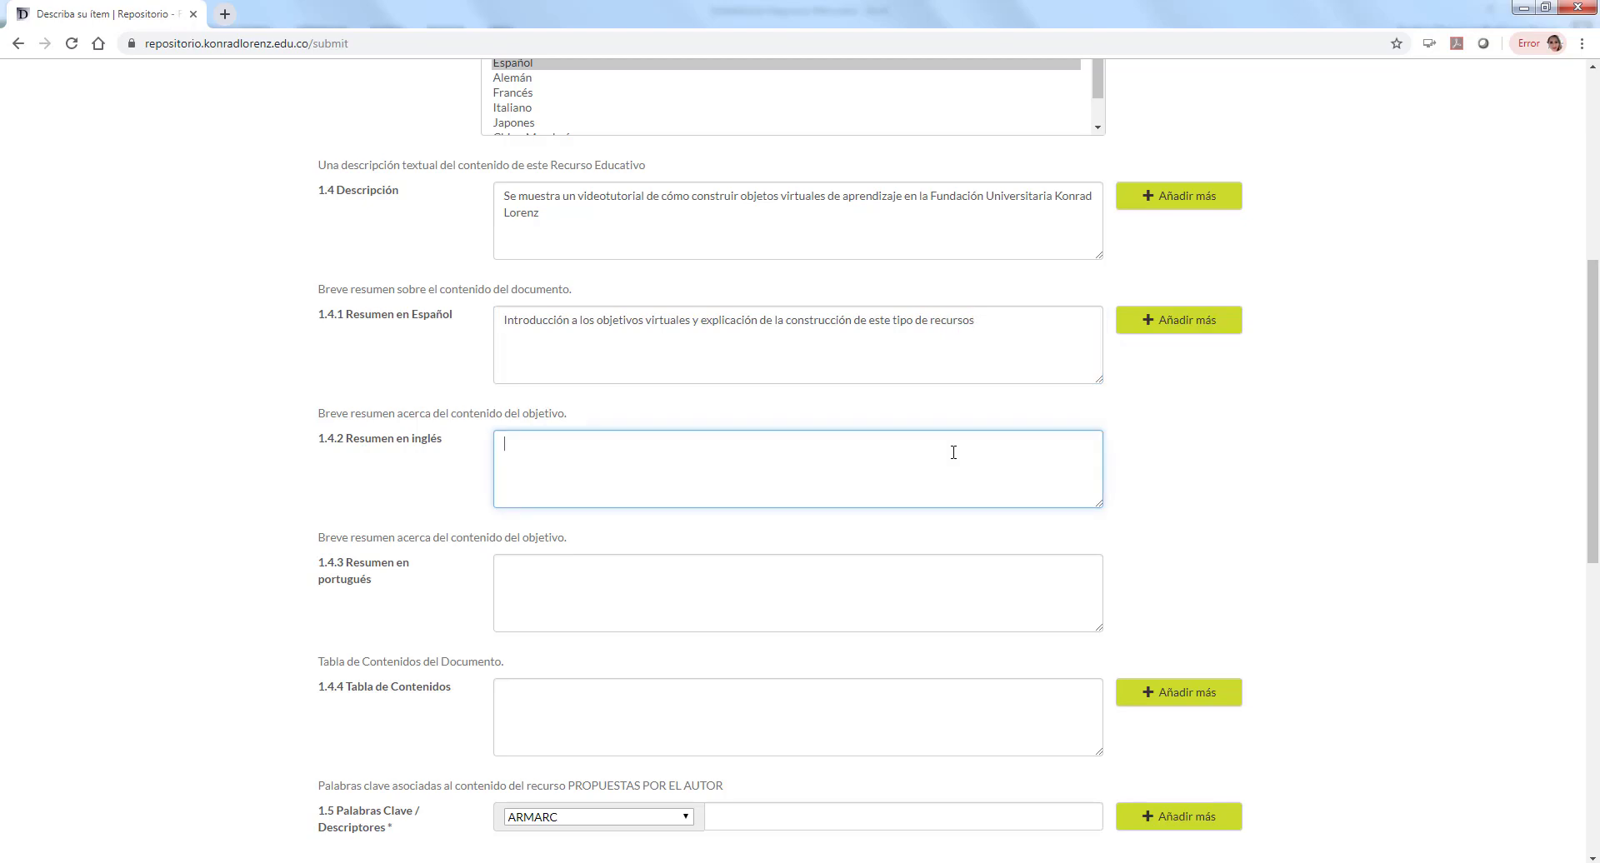
type("Learning Objects.")
left_click(670, 580)
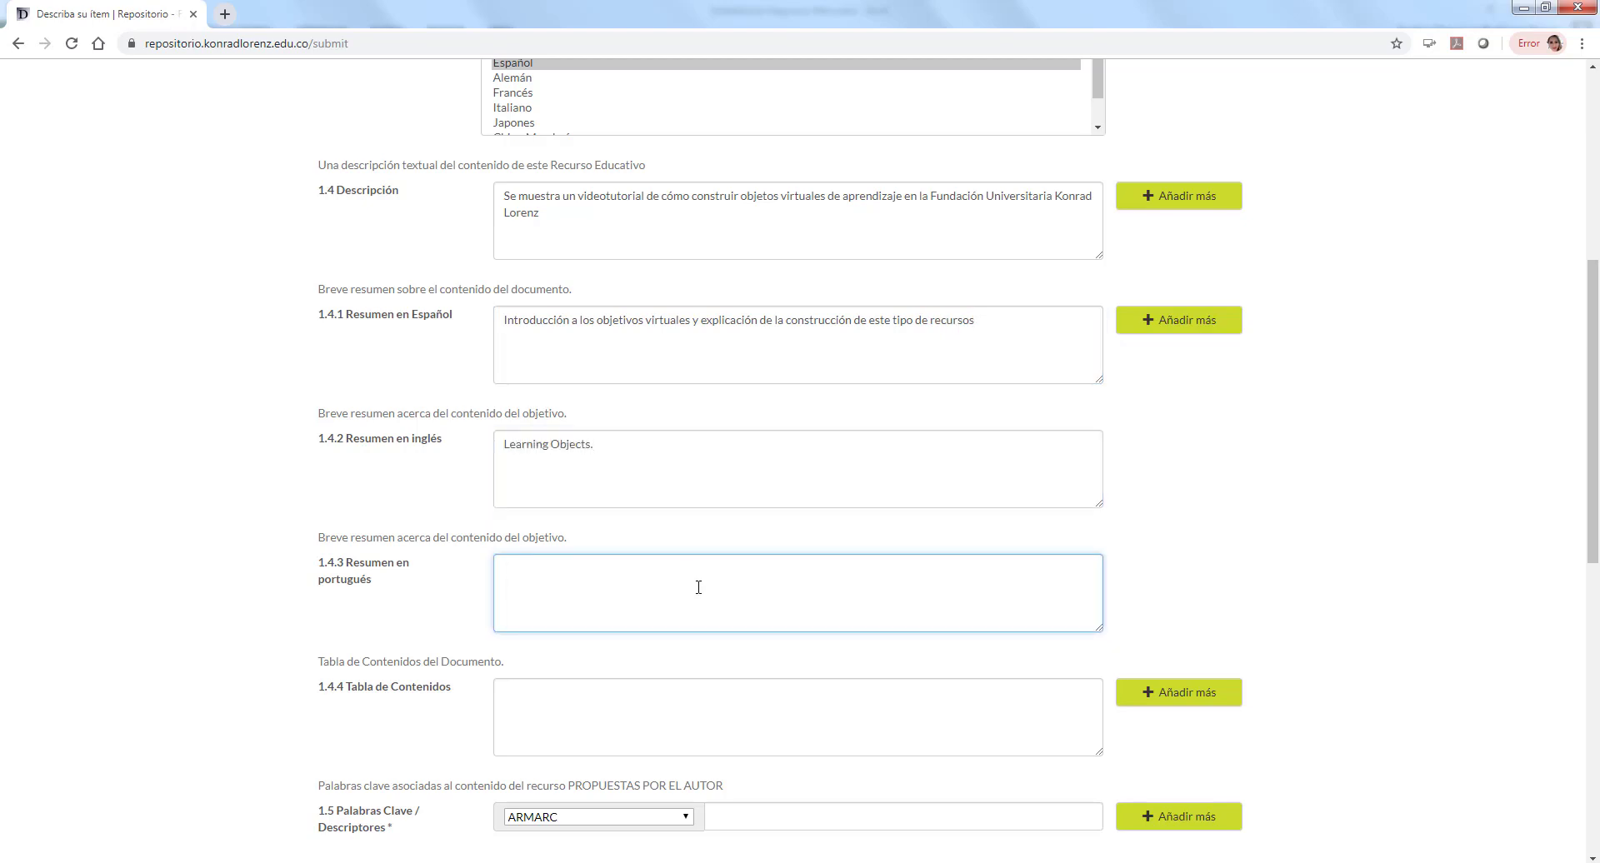
left_click(658, 714)
type("I")
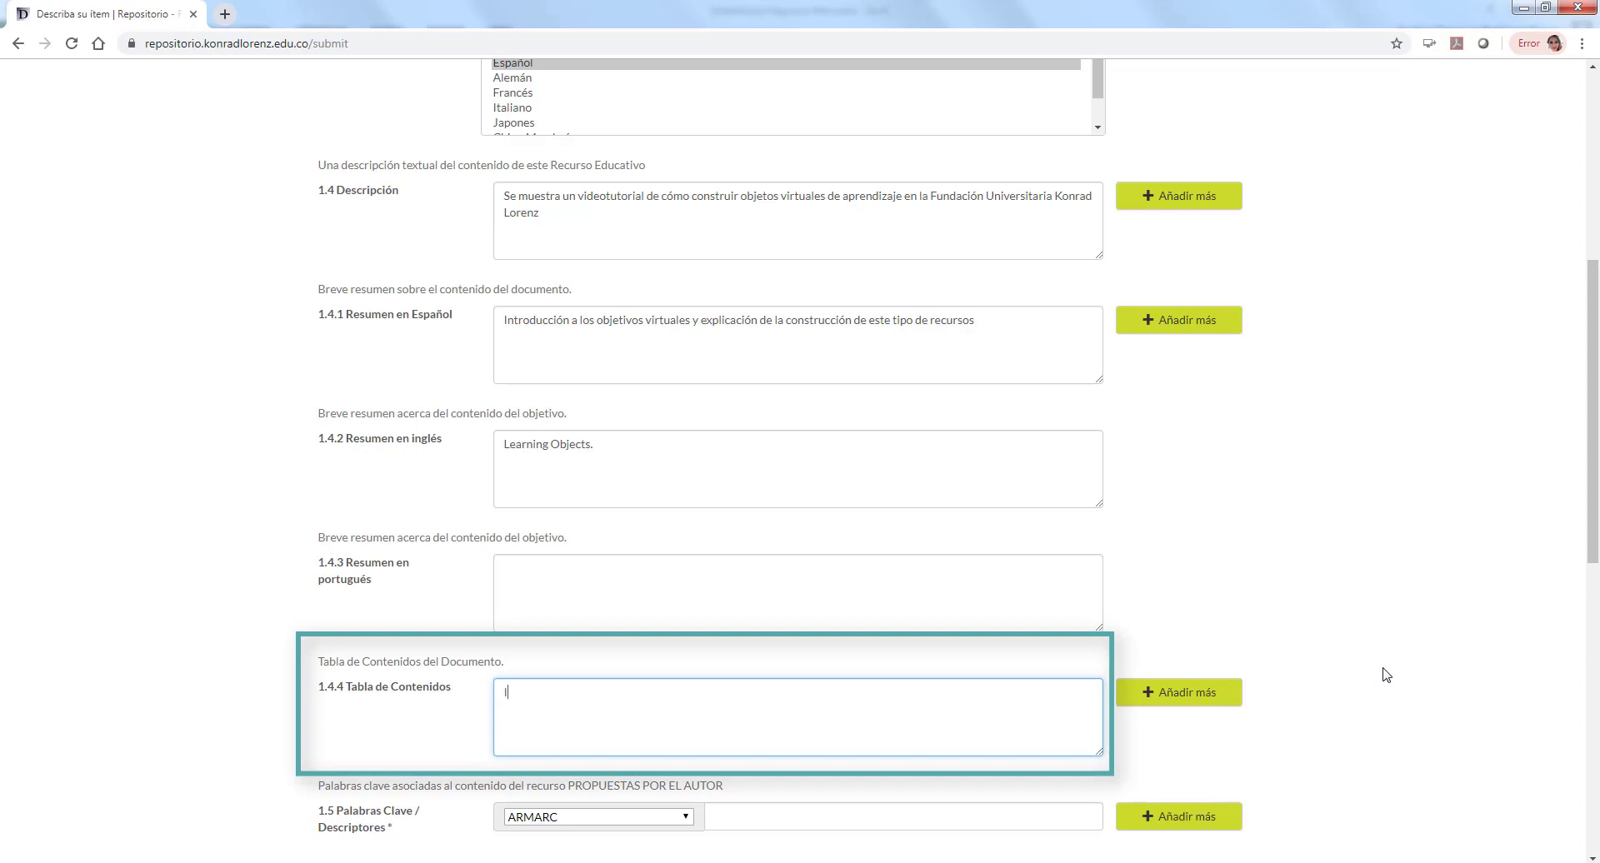
type("ntroducción")
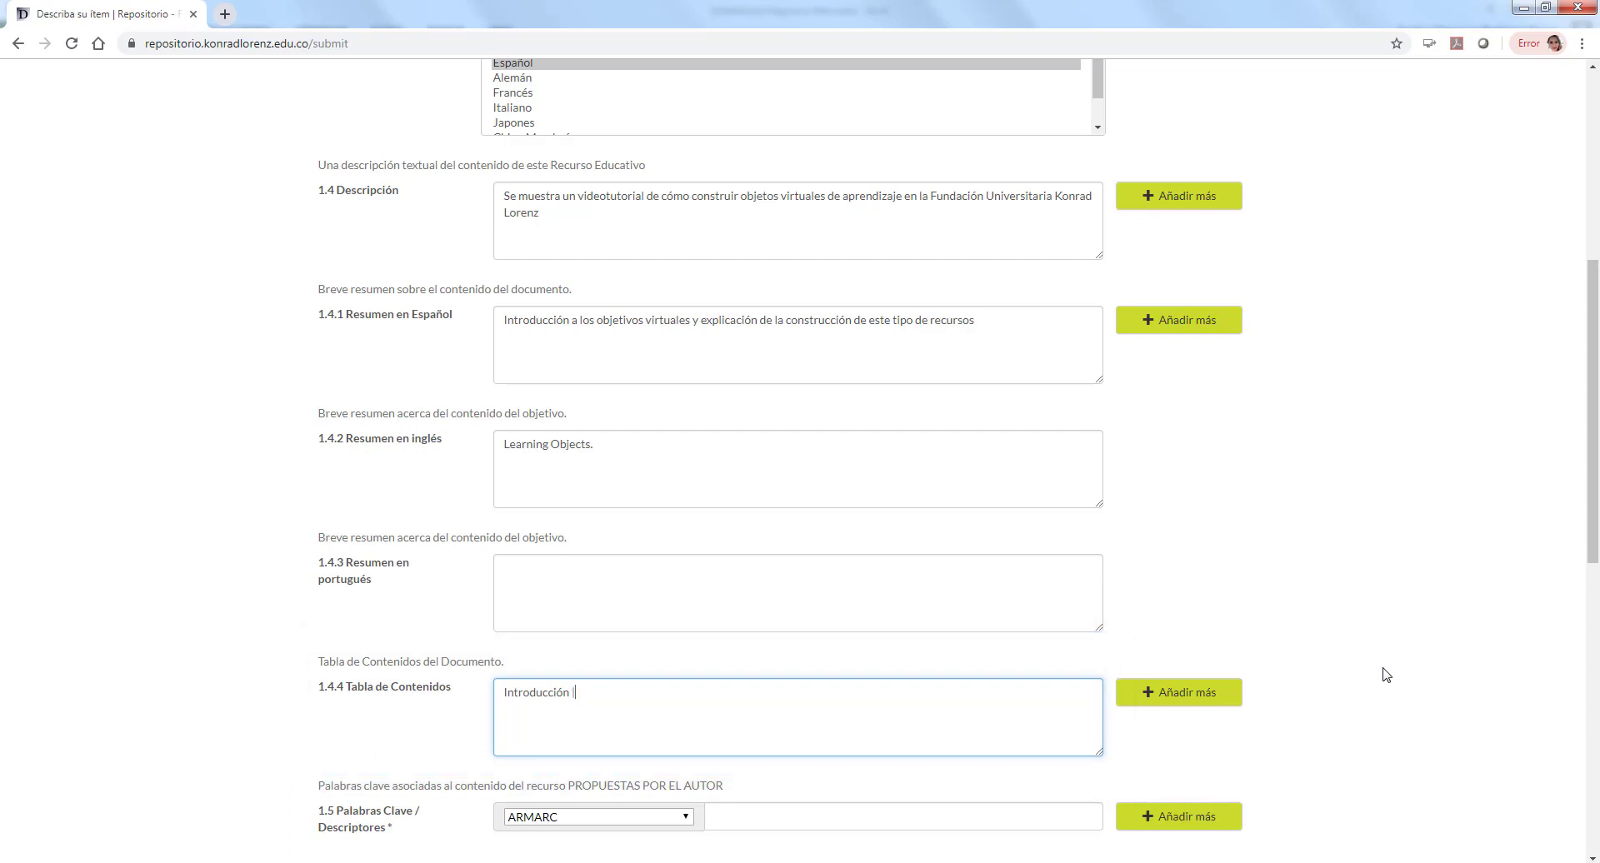
type(" || Definiciones|| Funcionalidad || Ejemplos")
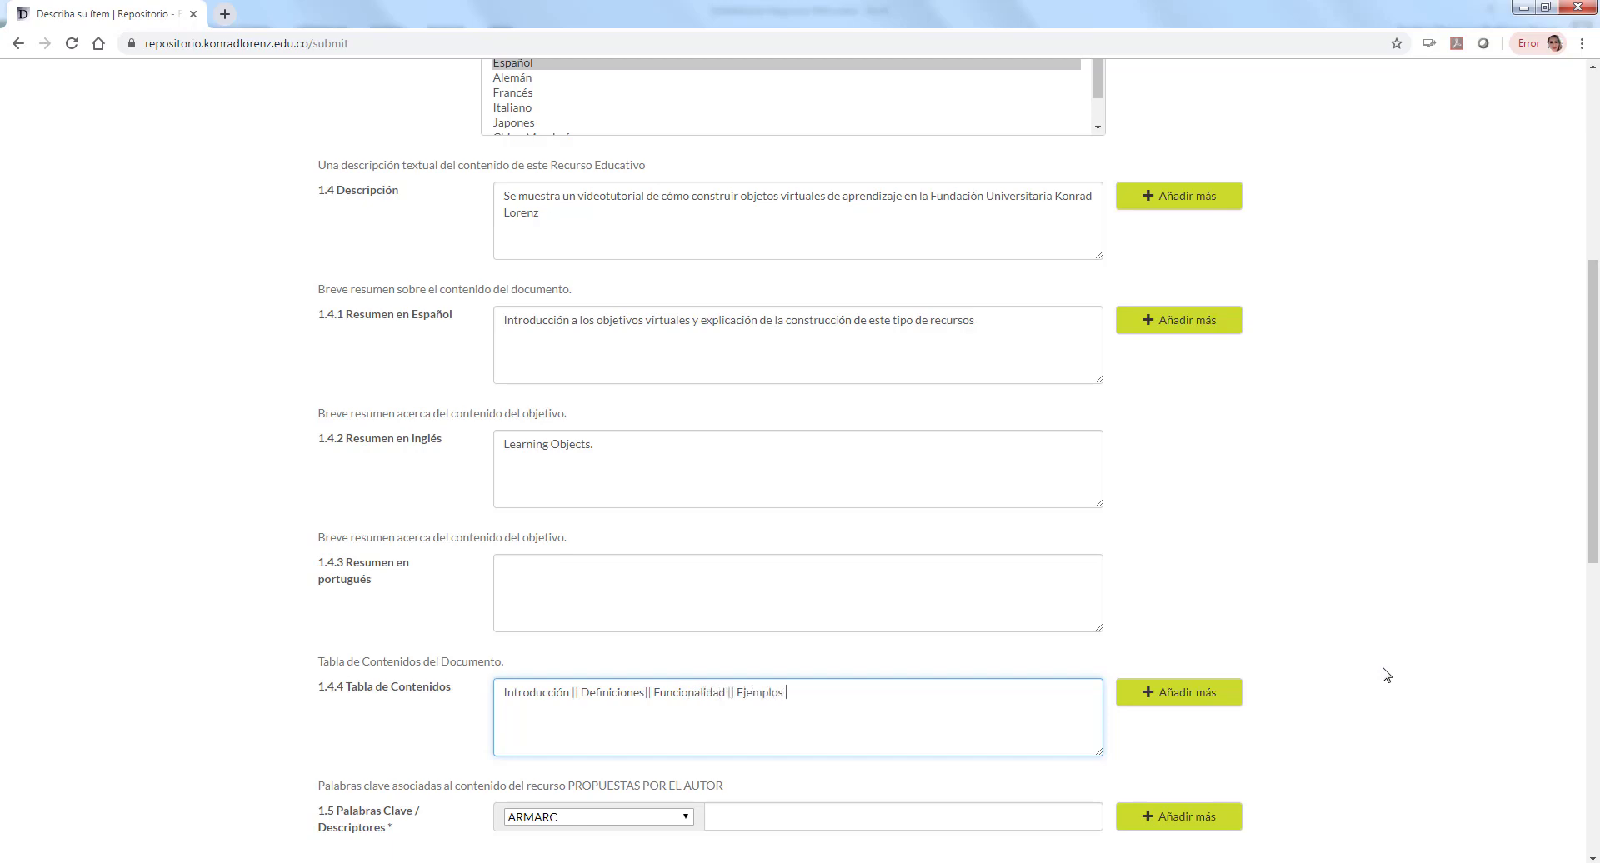
type(" || Programas a usar")
Step: Add the keyword 'Objeto virtual de aprendizaje' from the Tesauro Educativo de la UNESCO
left_click(1404, 439)
scroll(1405, 439, "down", 3)
scroll(1405, 439, "down", 3)
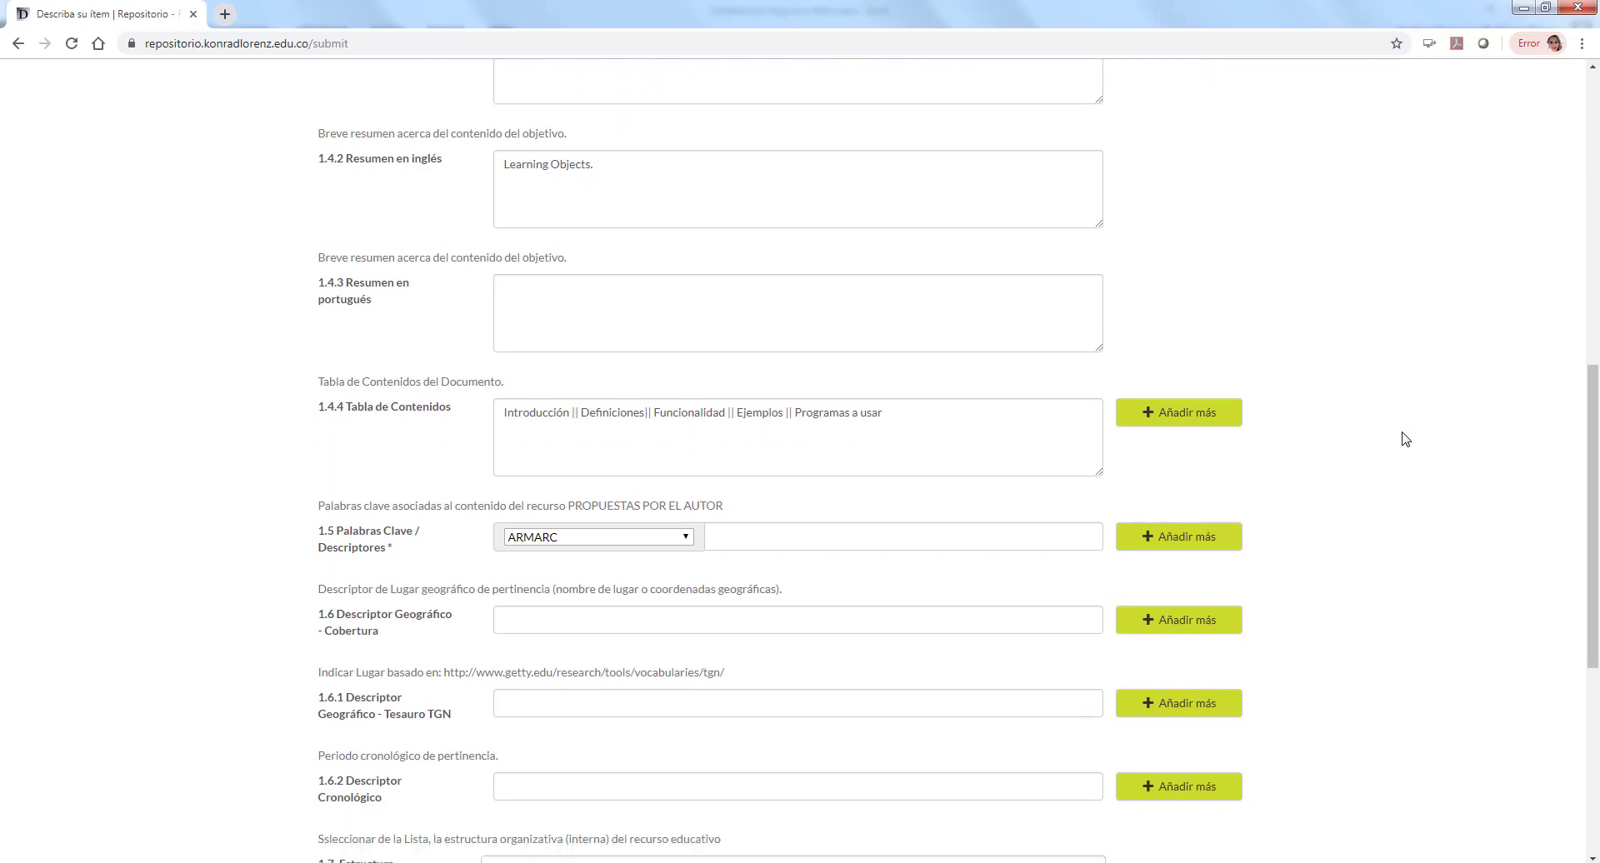
left_click(591, 318)
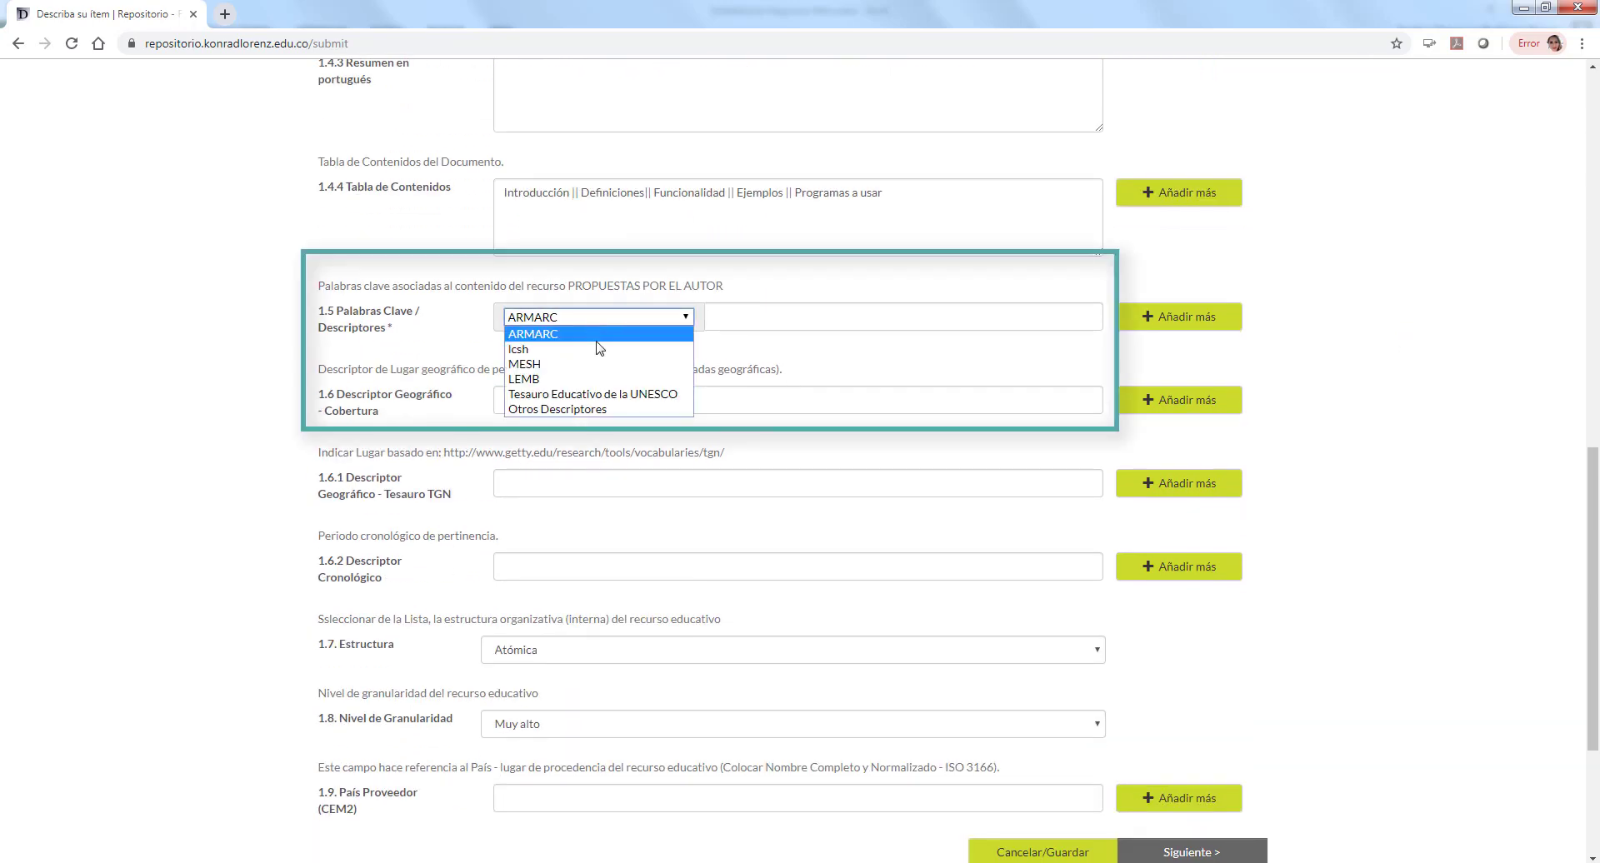
left_click(617, 394)
left_click(733, 321)
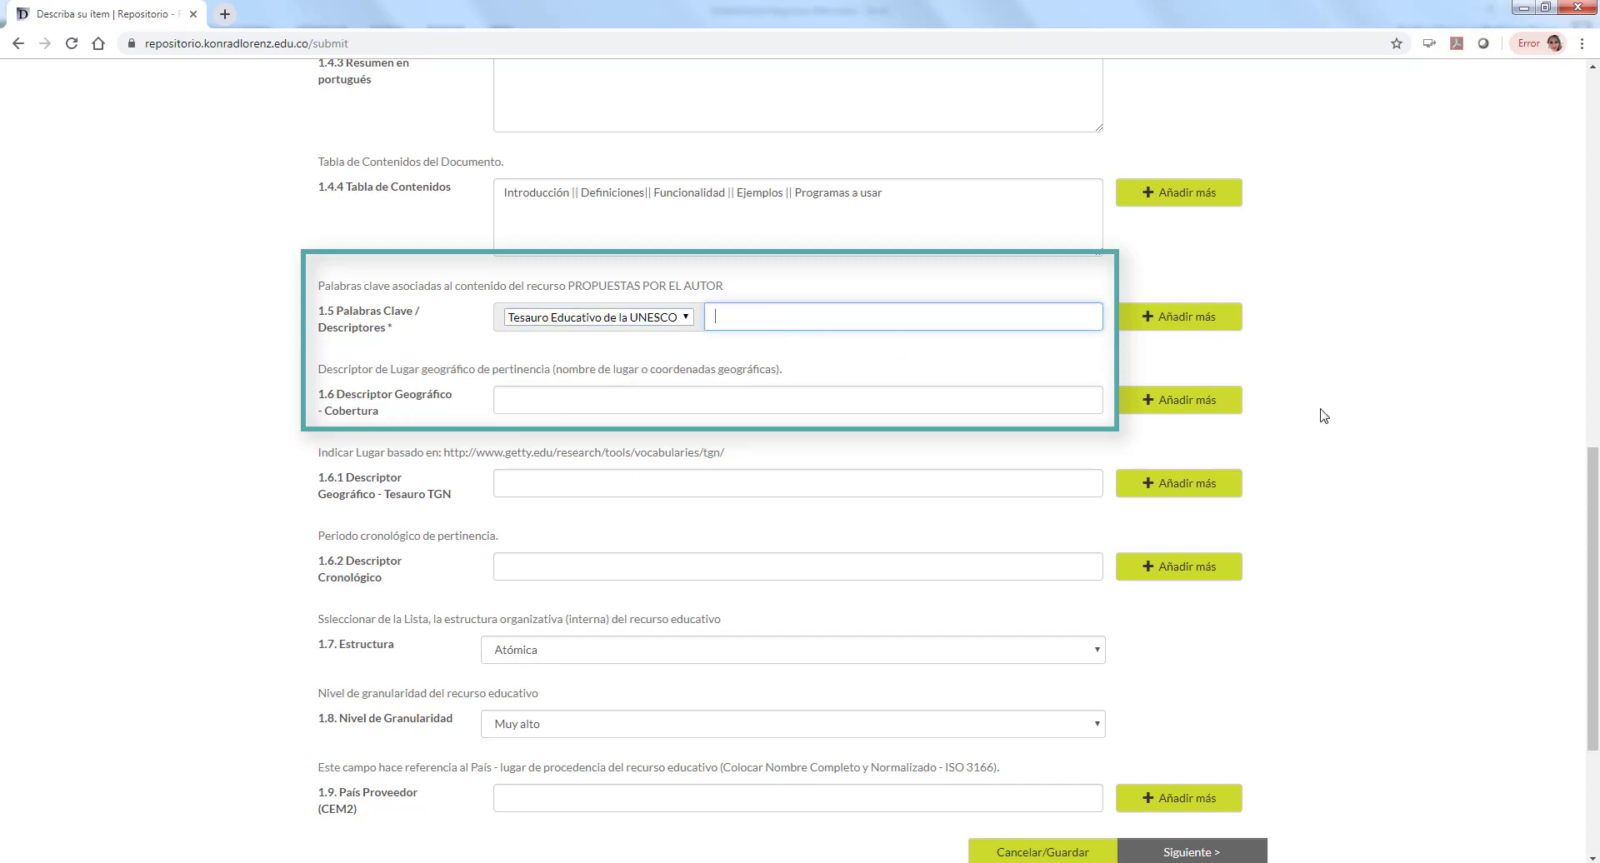
type("Objeto virtual de aprendizaje")
Step: Add a second UNESCO-thesaurus keyword 'OVA'
left_click(1150, 317)
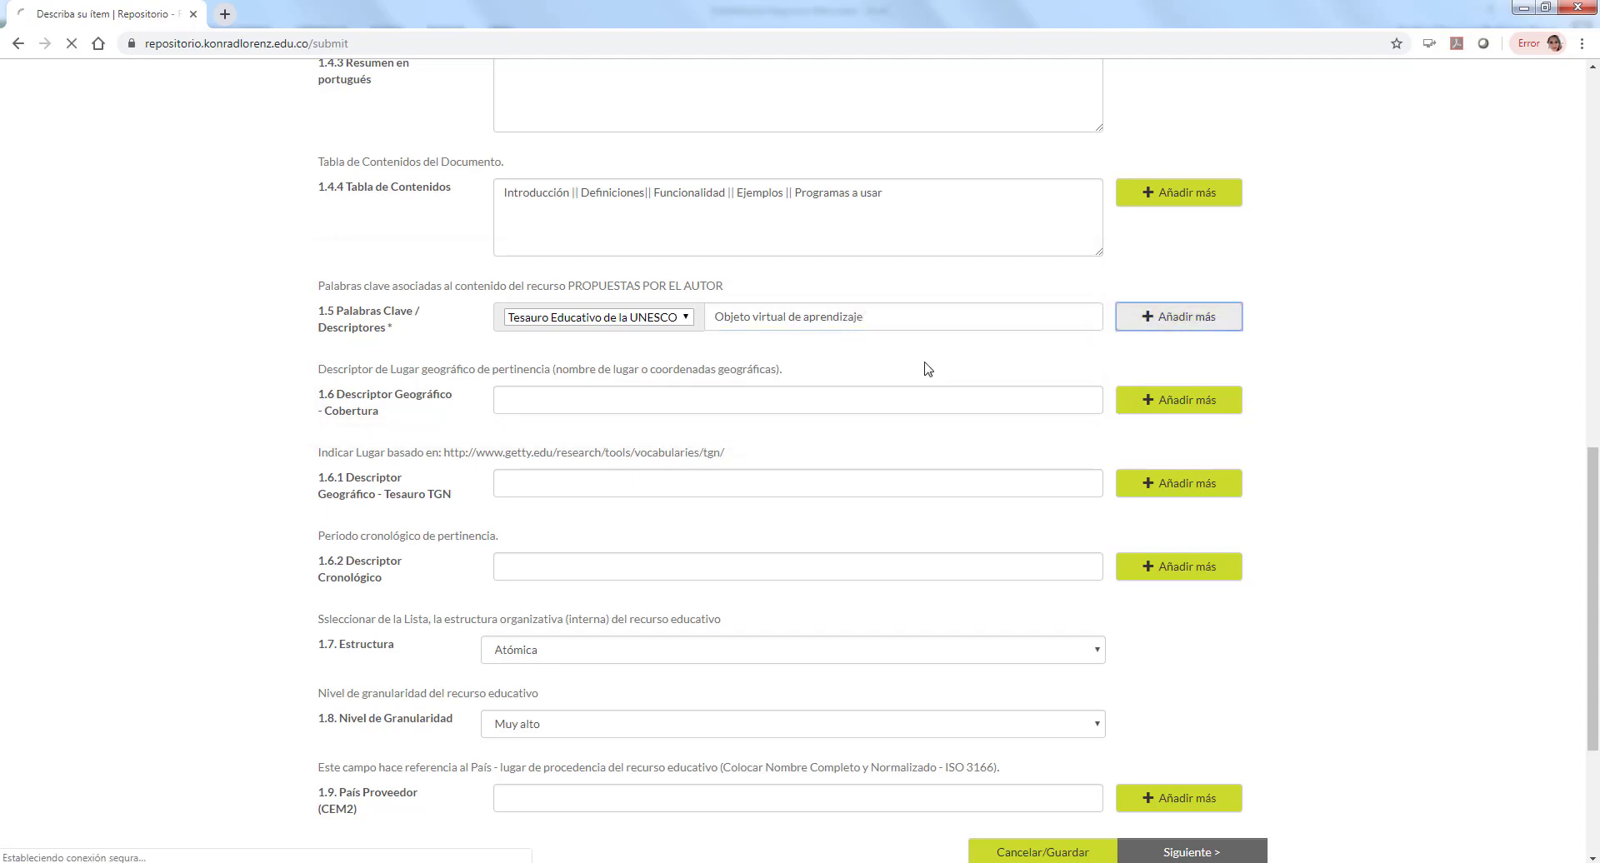
scroll(1215, 461, "down", 5)
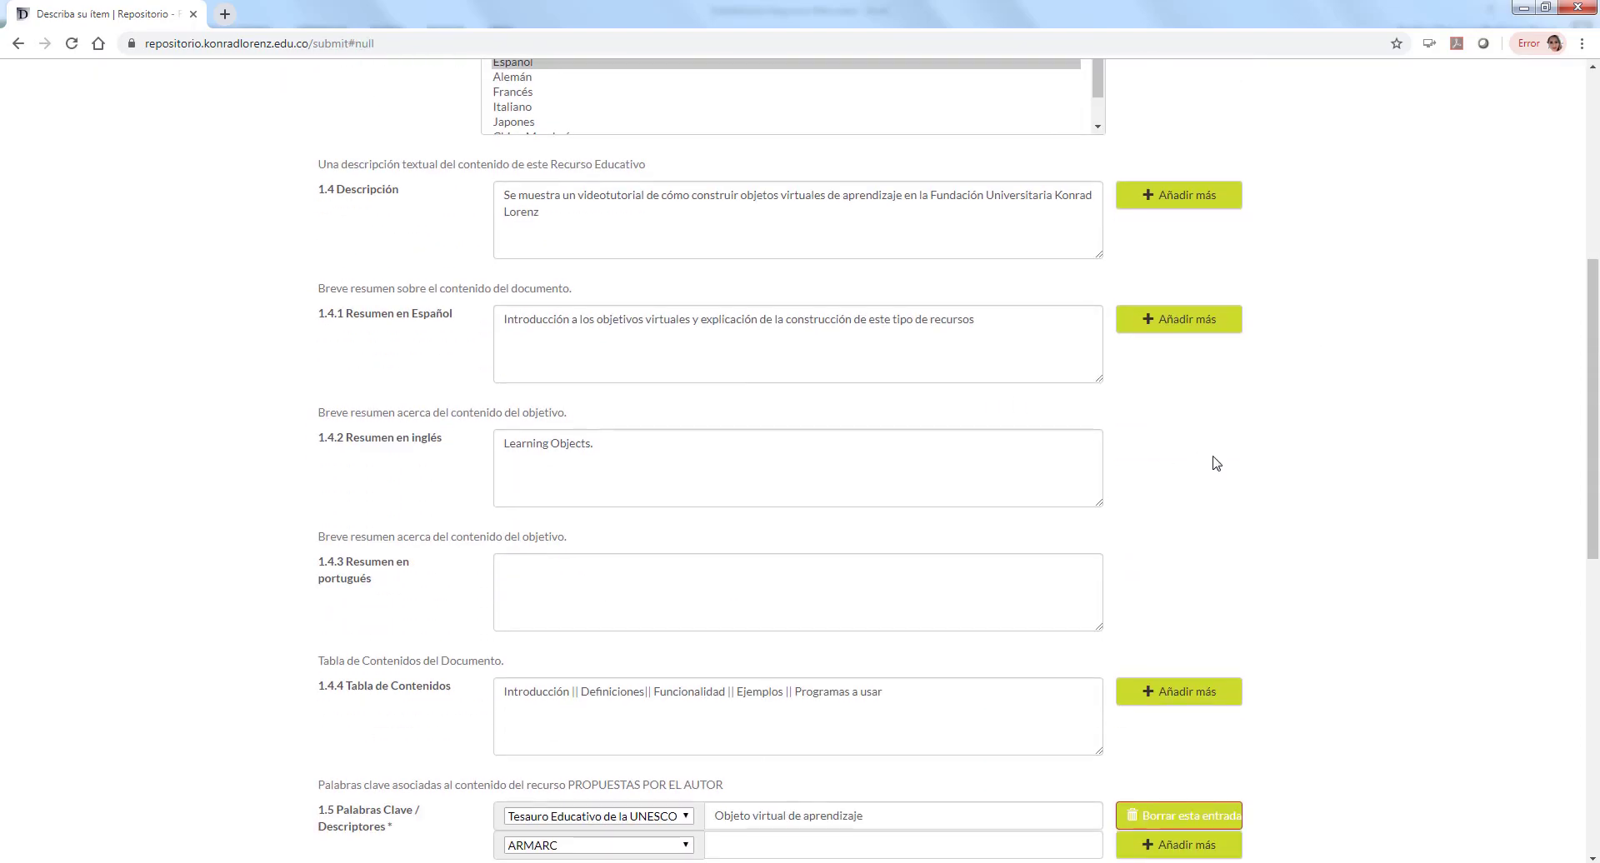
scroll(1216, 463, "down", 5)
left_click(819, 429)
left_click(635, 429)
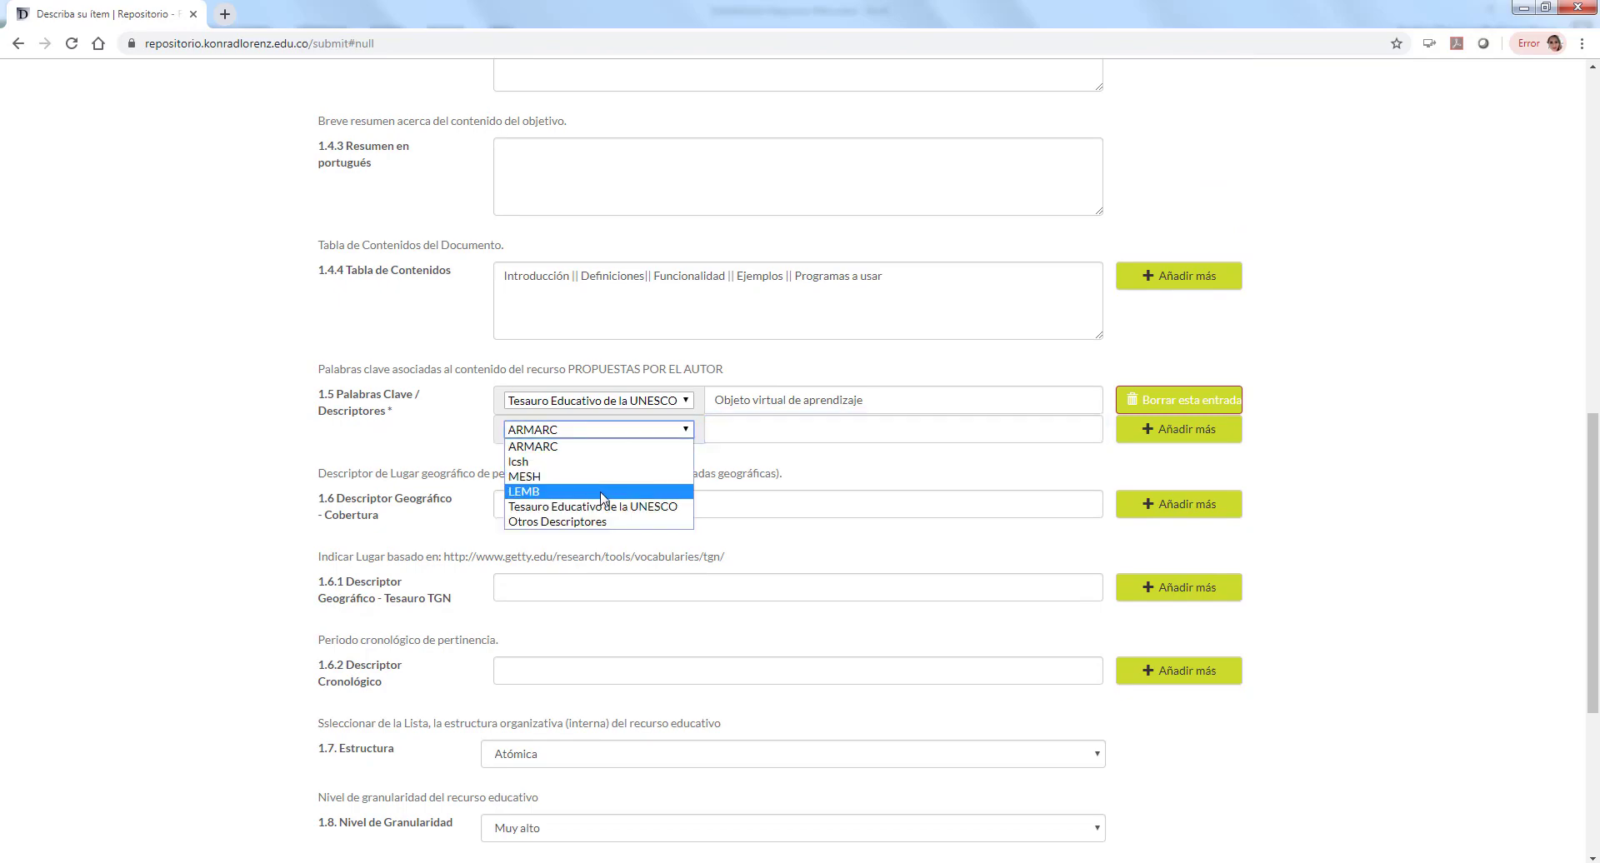
left_click(592, 505)
left_click(761, 430)
type("OVA")
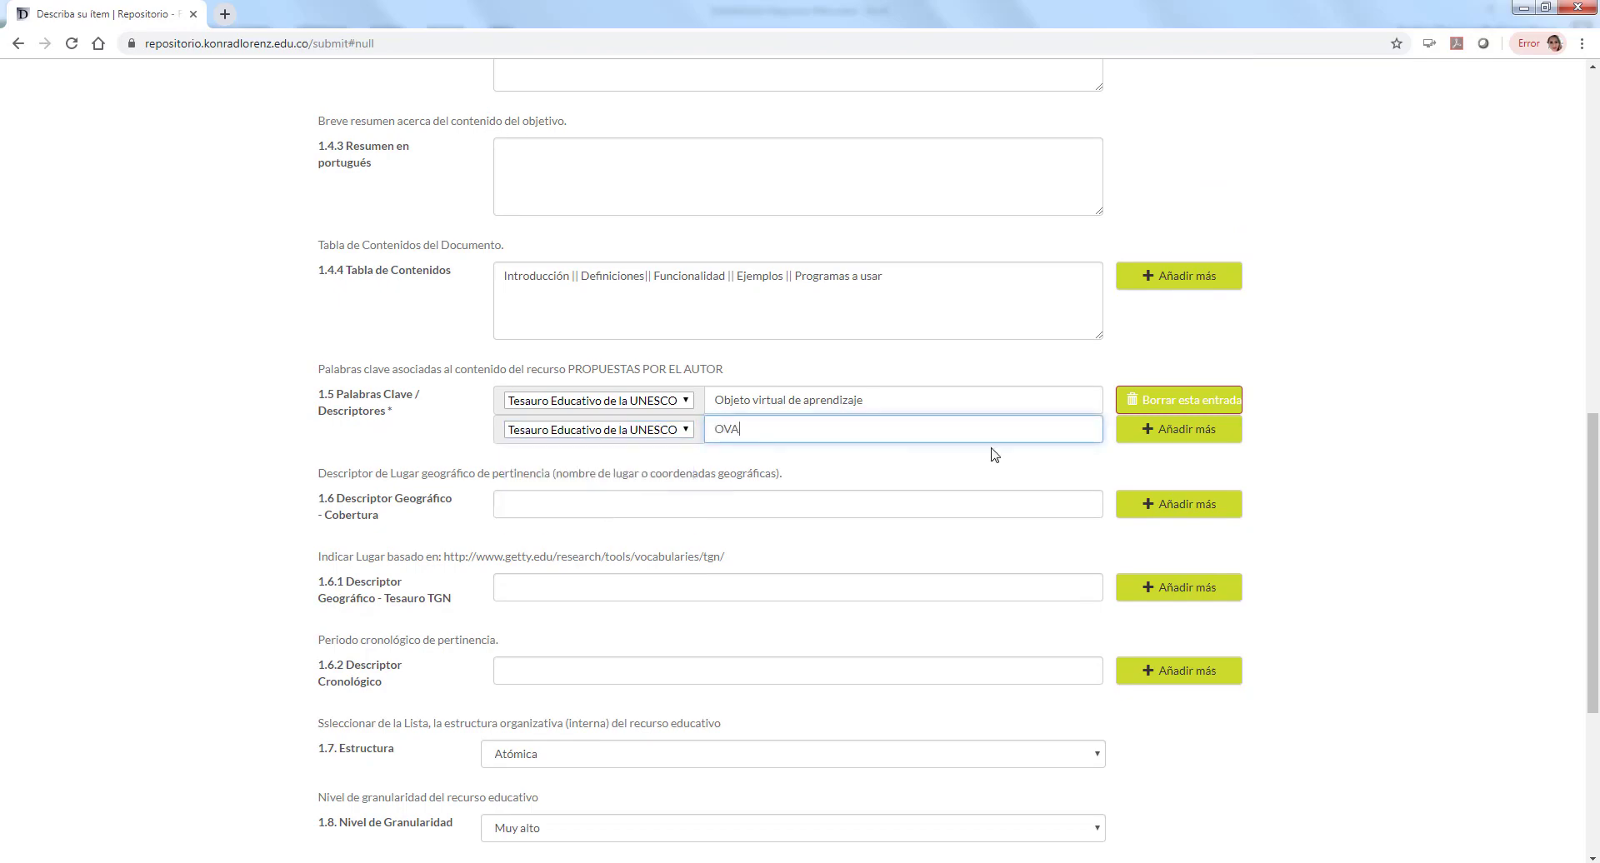
Step: Add a third keyword 'Recurso Educativo' under ARMARC
left_click(1193, 436)
scroll(817, 553, "down", 2)
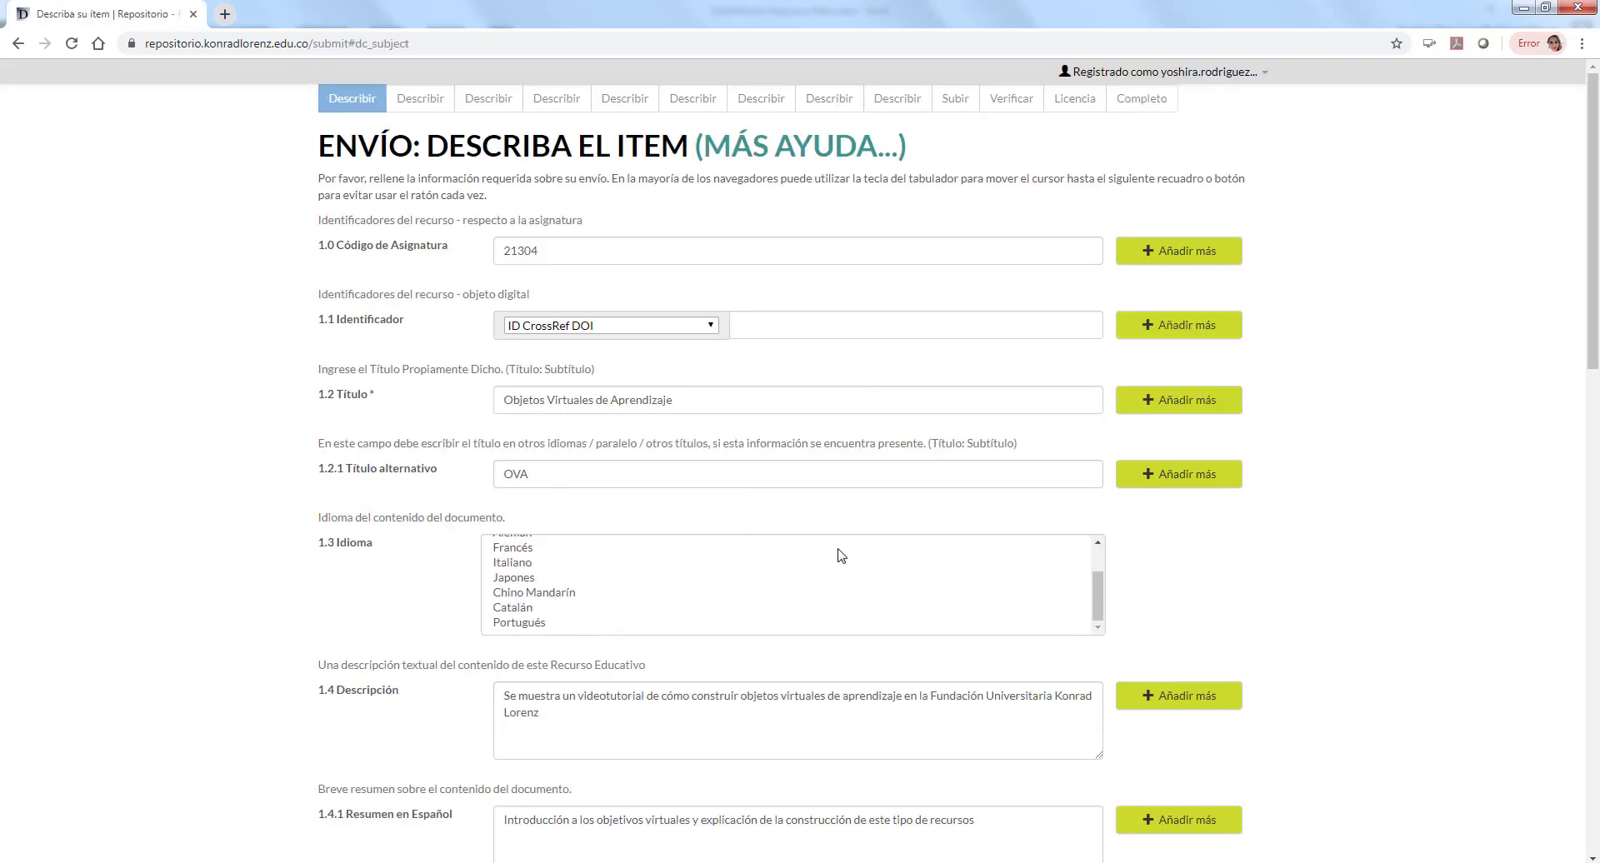
scroll(1392, 614, "down", 10)
left_click(815, 543)
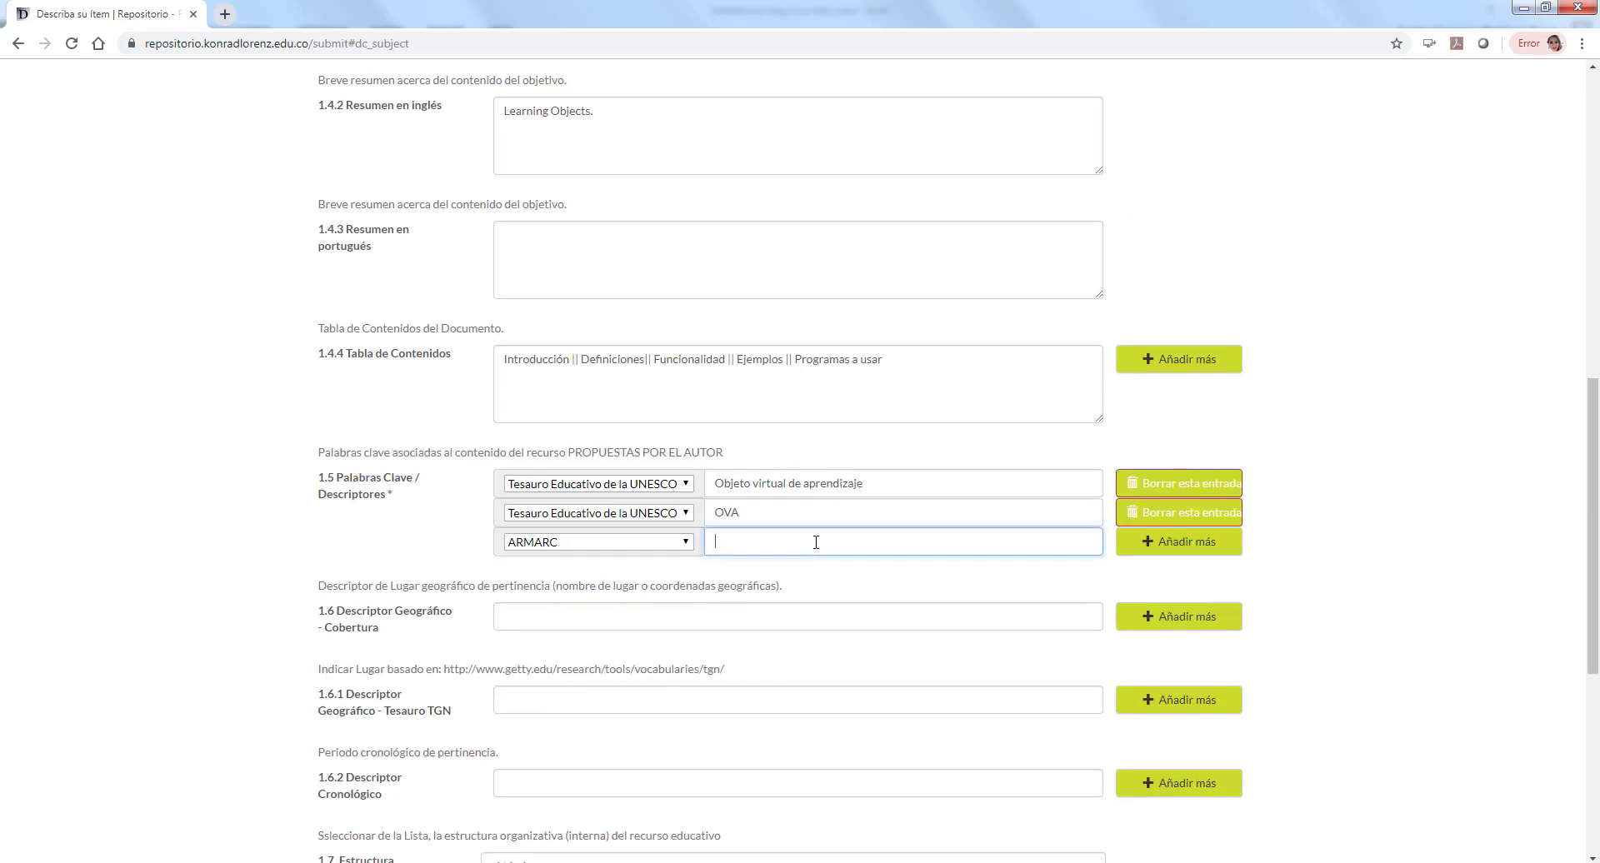
type("Recurso Educativo")
scroll(1417, 578, "down", 2)
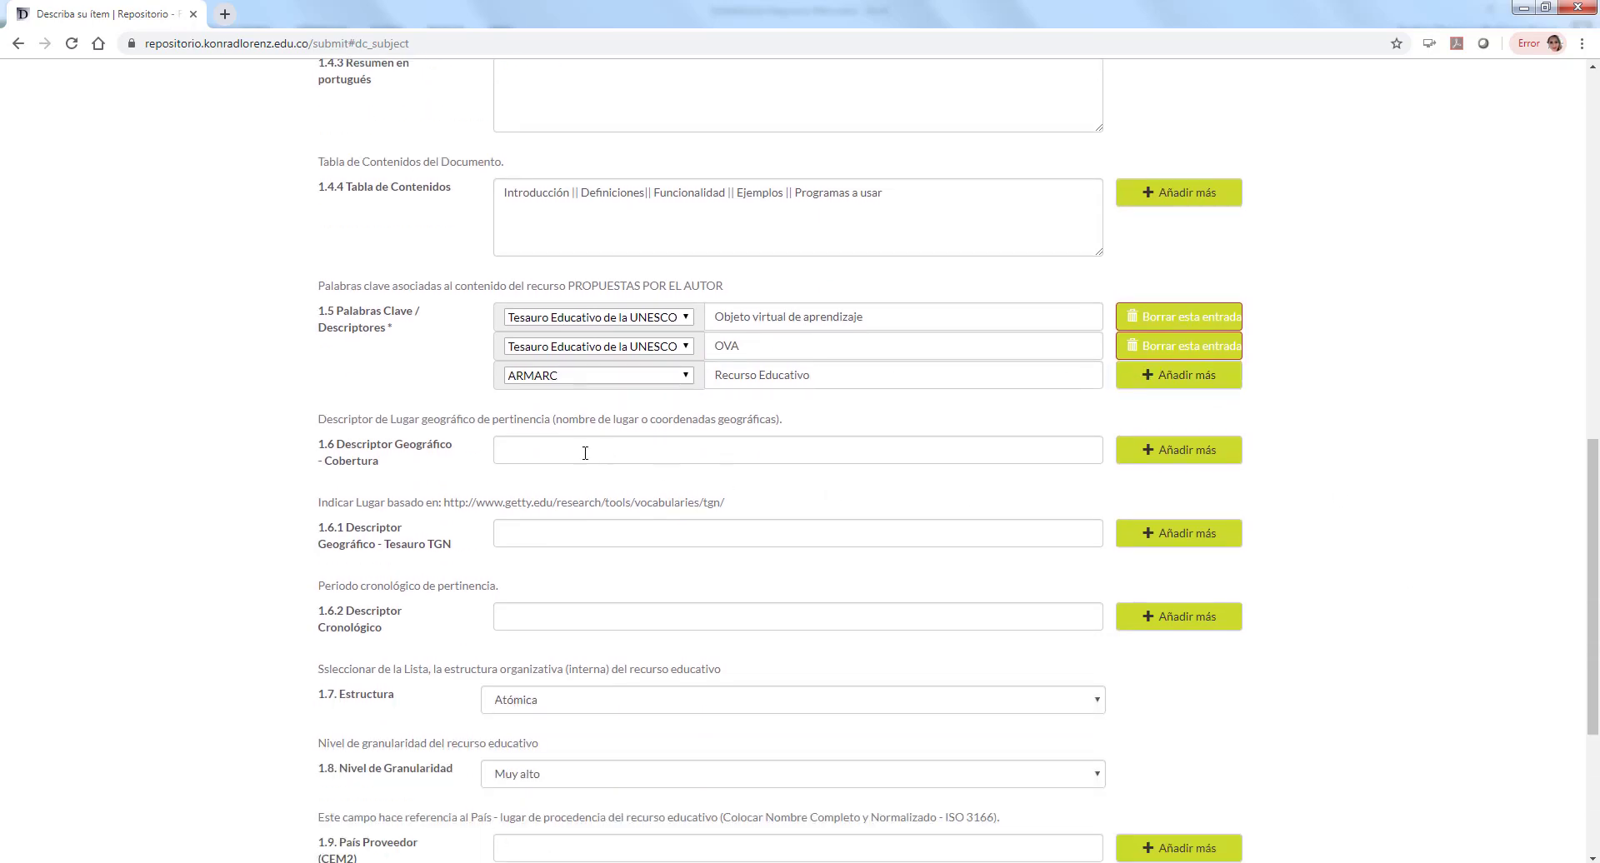
left_click(584, 451)
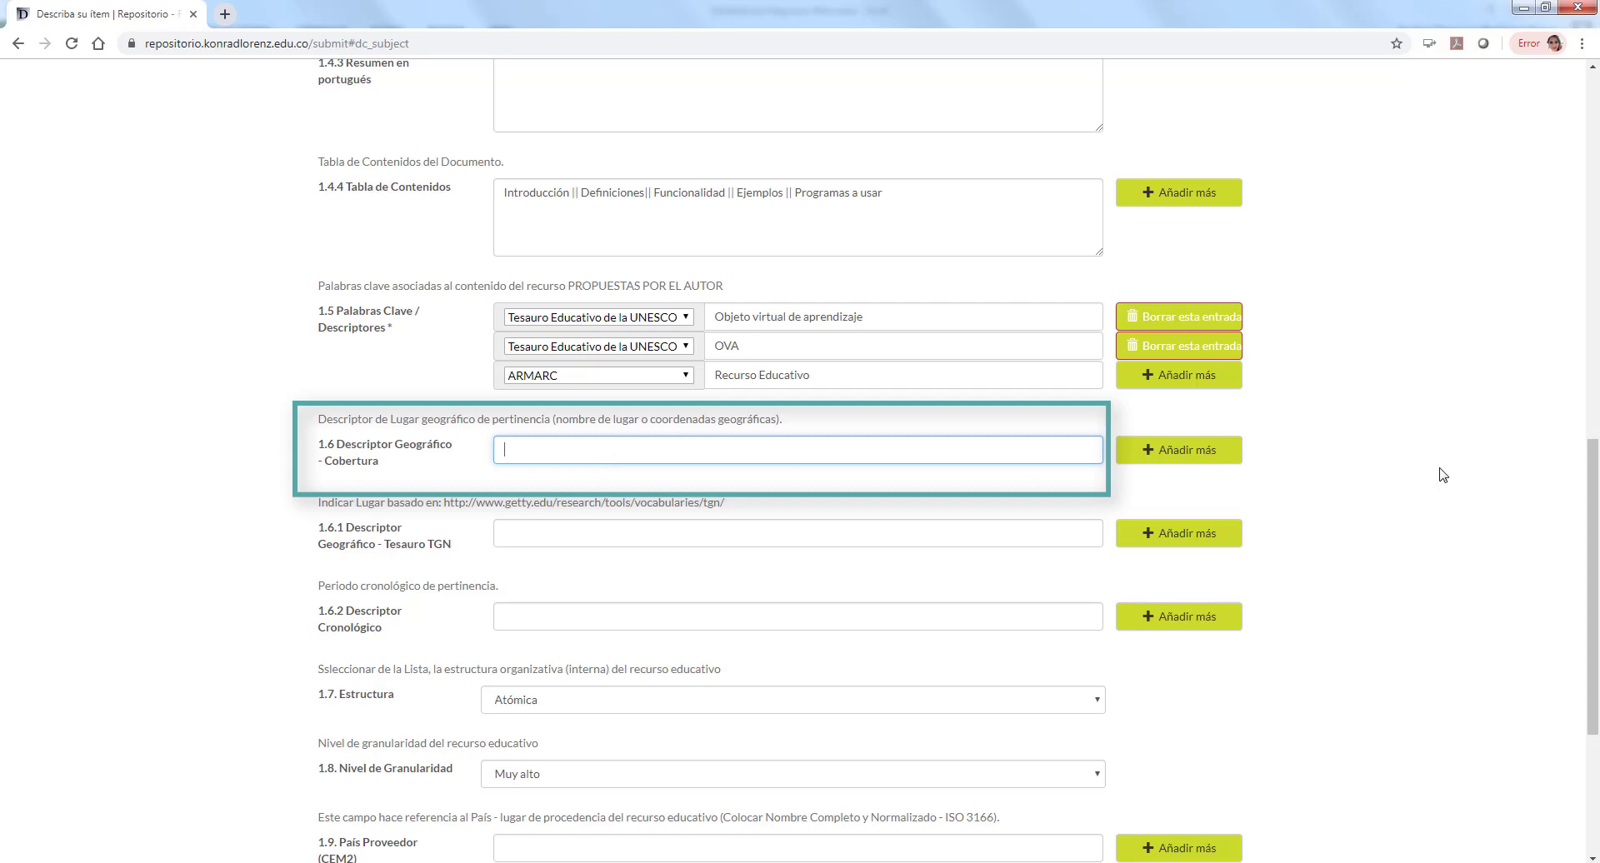
Step: Enter 'Fundación Universitaria Konrad Lorenz' as geographic descriptor and 2019 as chronological descriptor
type("Fu")
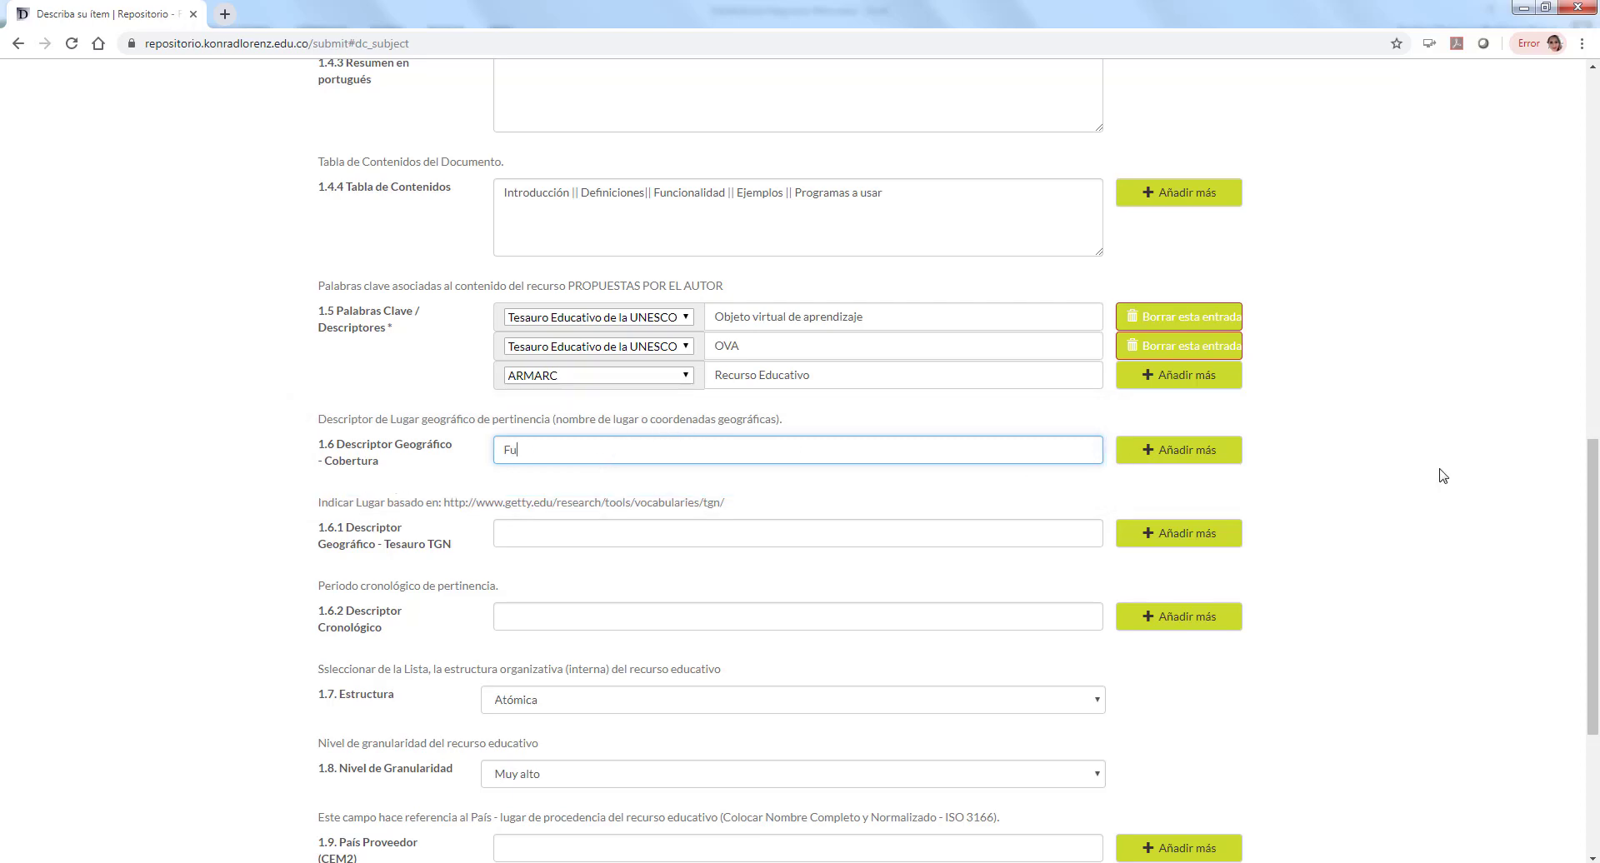
type("ndación Universitaria Konrad Lorenz")
left_click(678, 531)
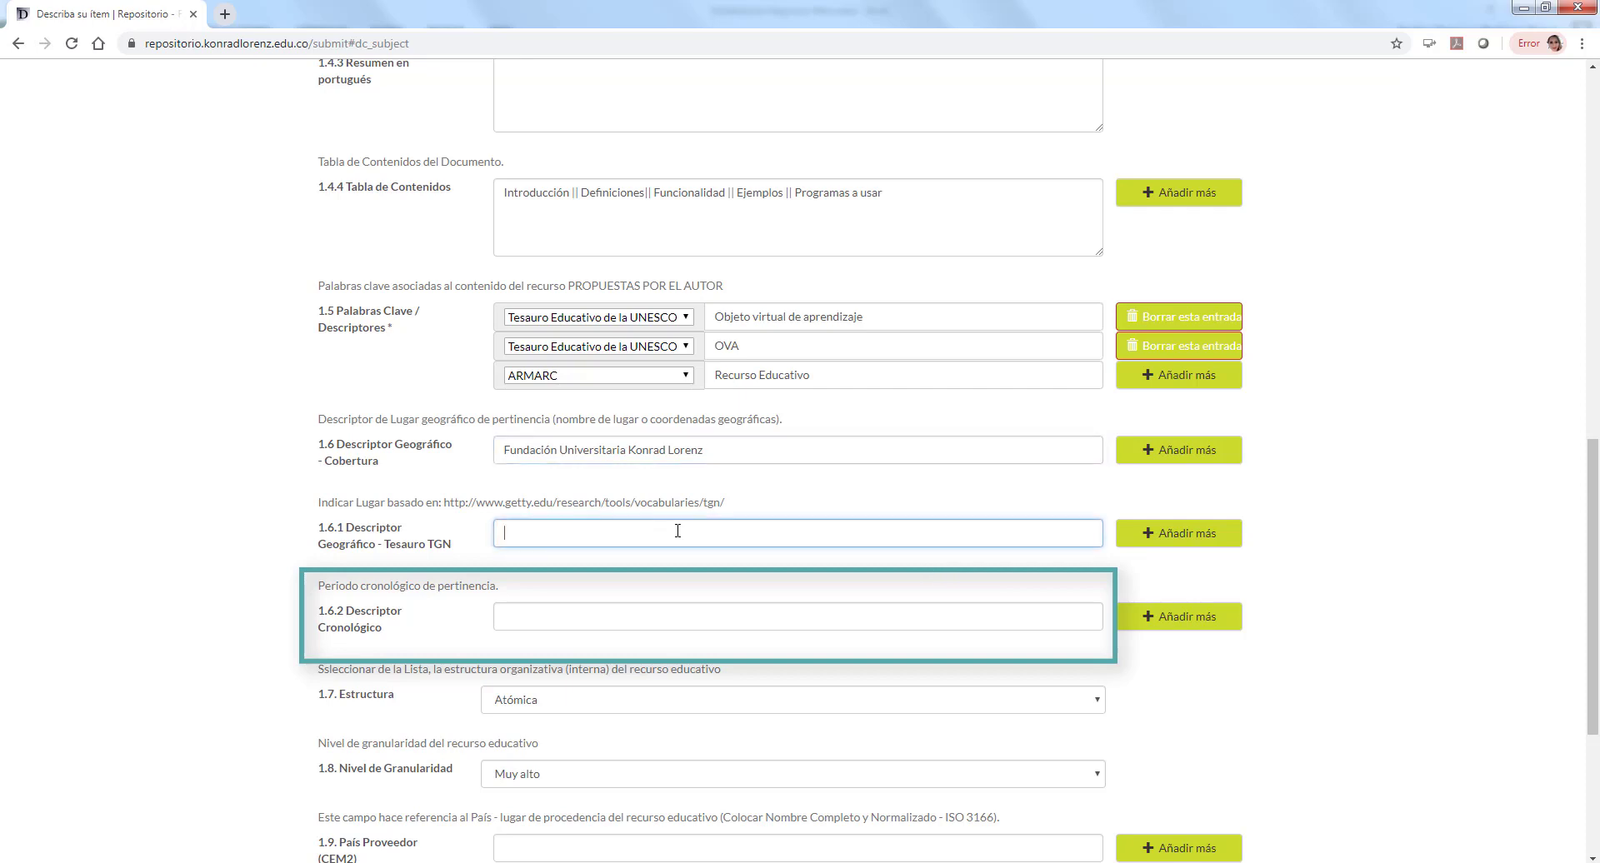
scroll(1300, 526, "down", 1)
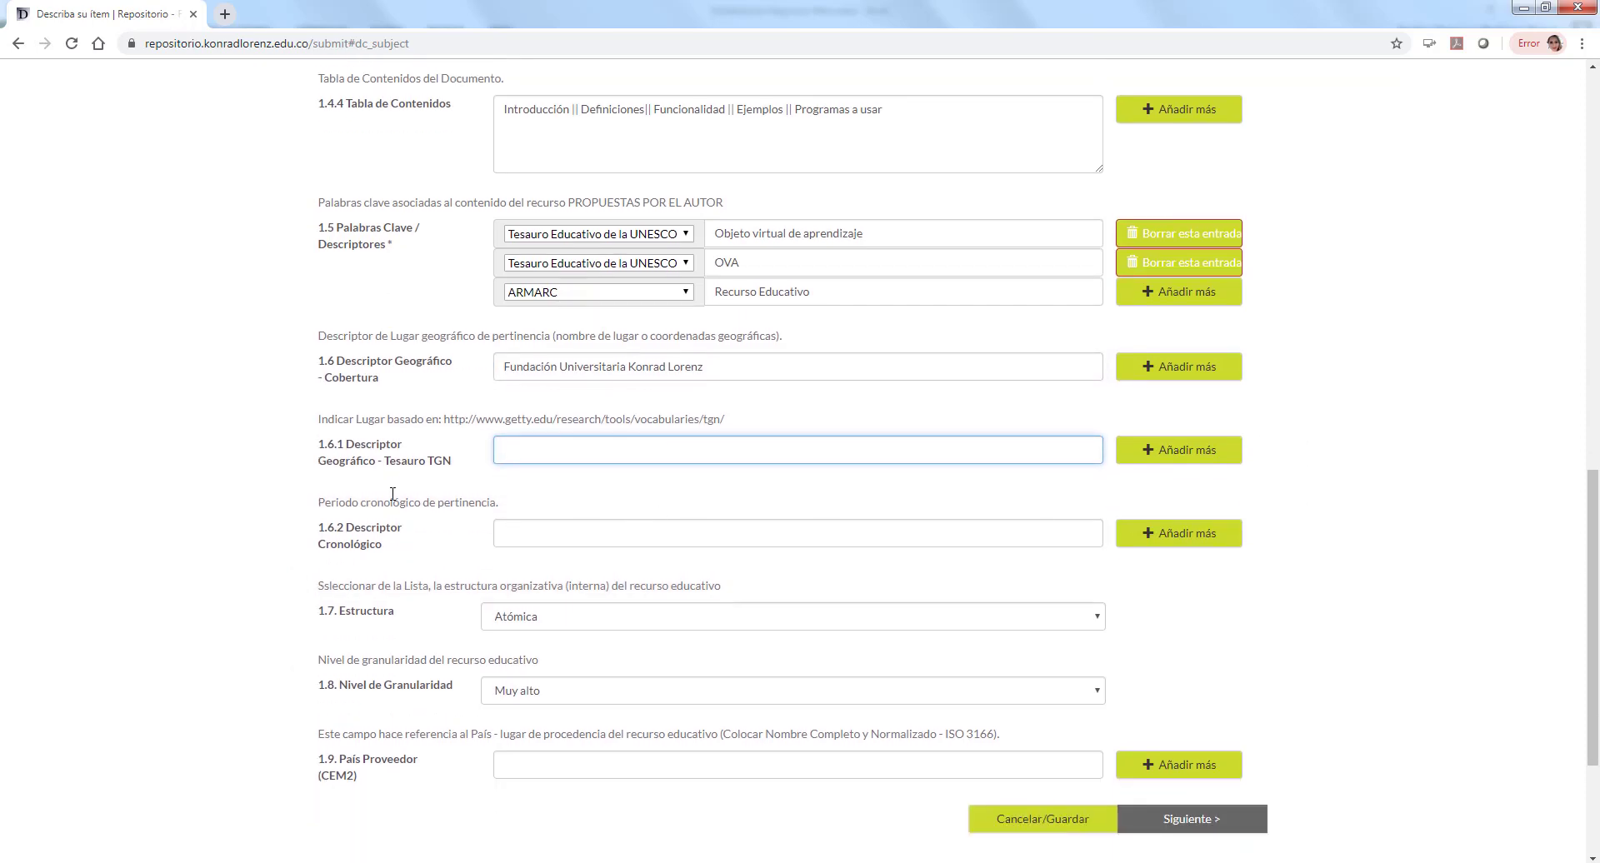
left_click(561, 546)
scroll(561, 546, "down", 1)
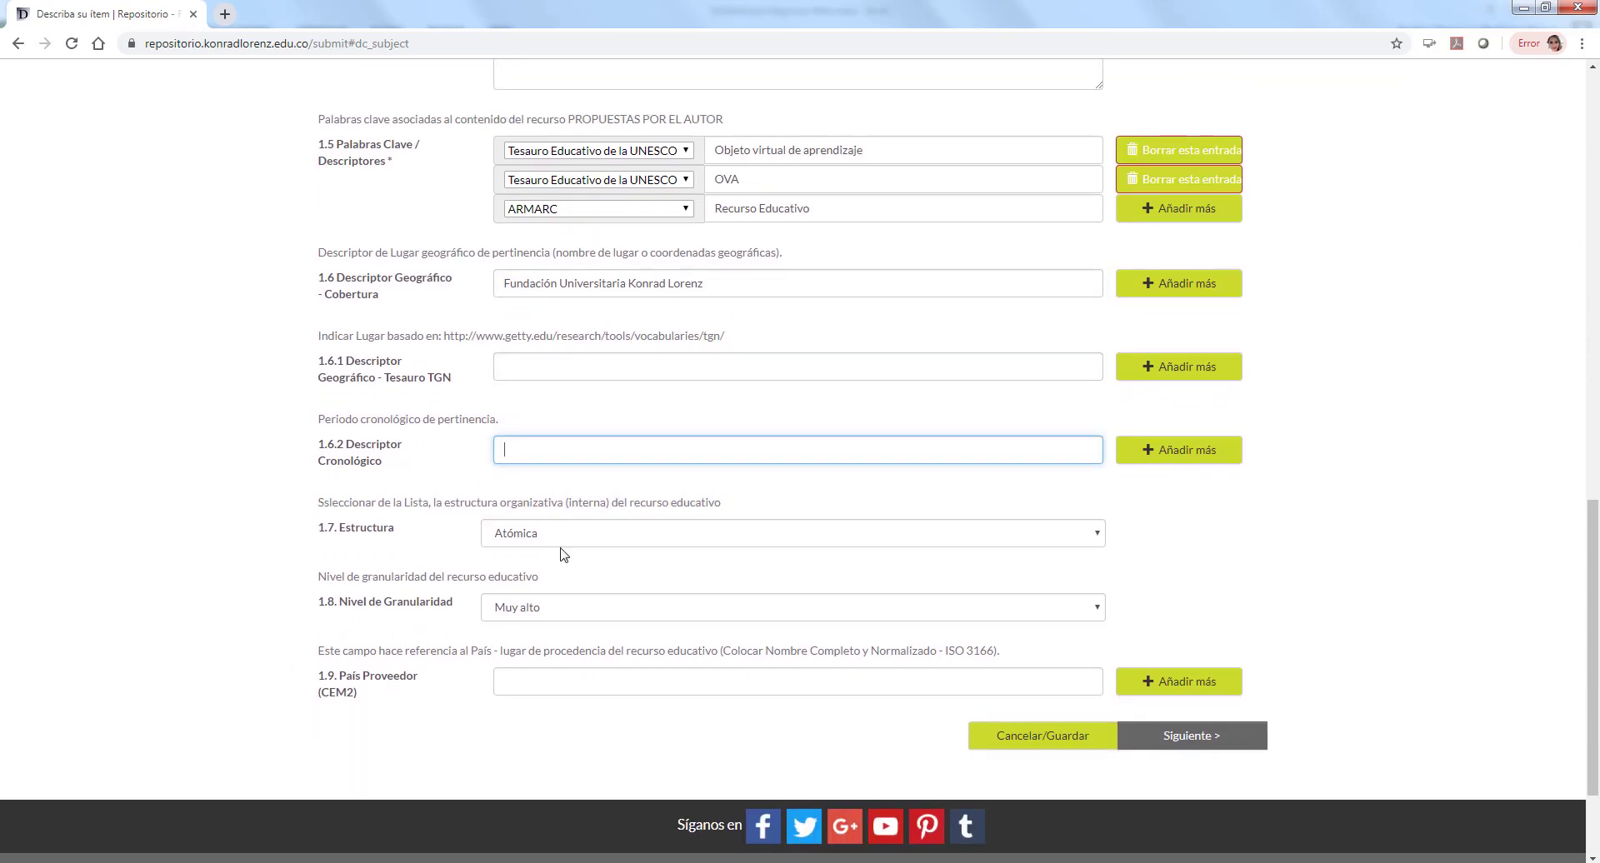
type("2019")
Step: Open the 1.7 Estructura dropdown, currently set to Atómica
left_click(570, 538)
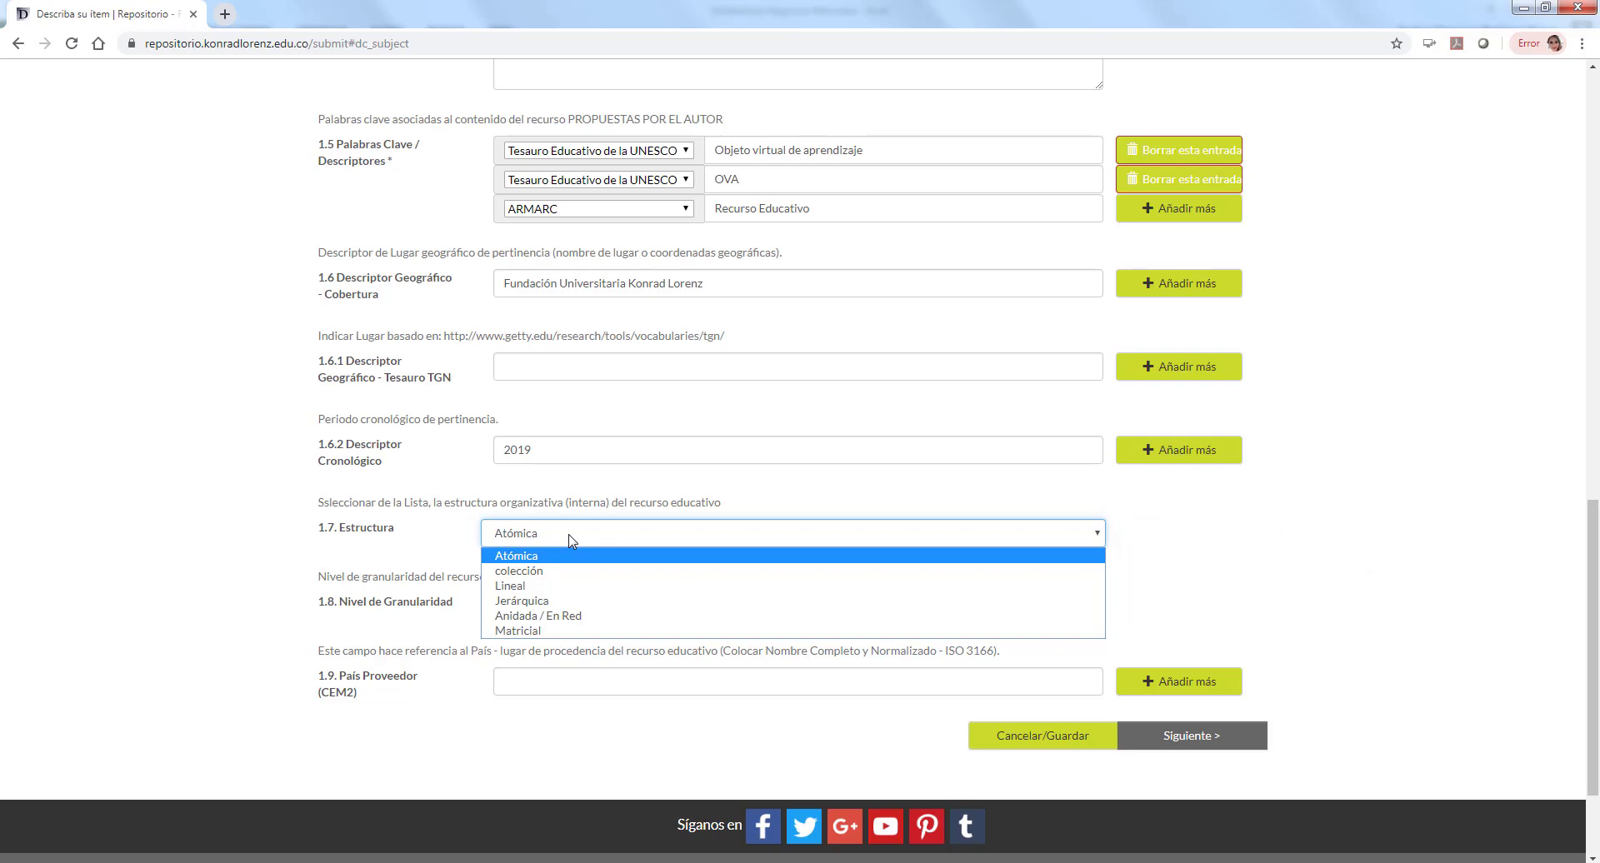
Step: Choose Lineal structure, Medio granularity, type 'Clolombia' as provider country, and continue
left_click(573, 586)
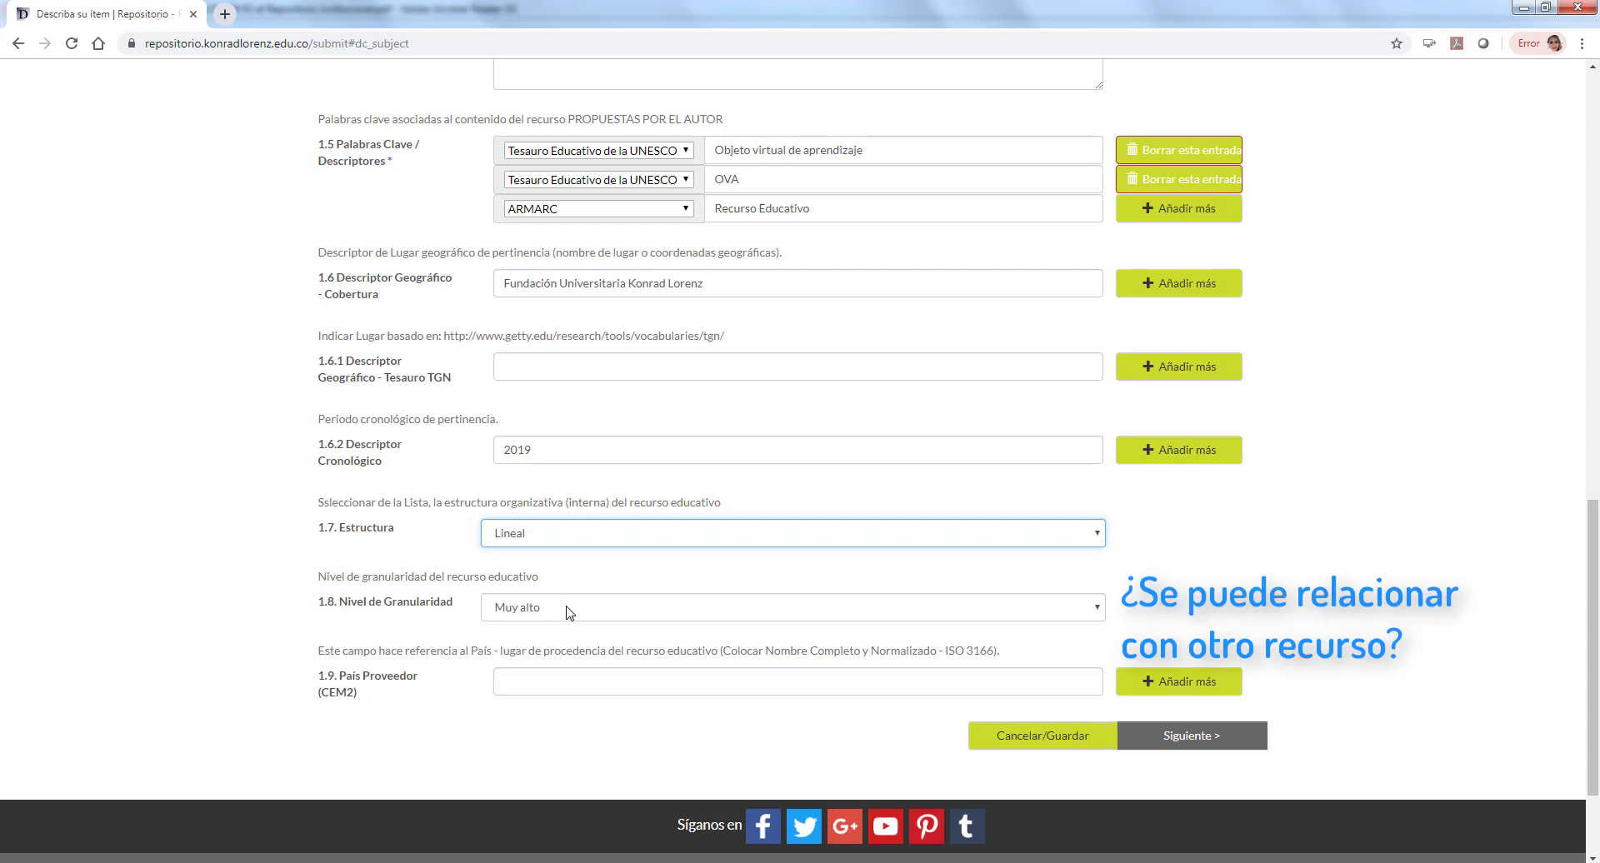
left_click(570, 614)
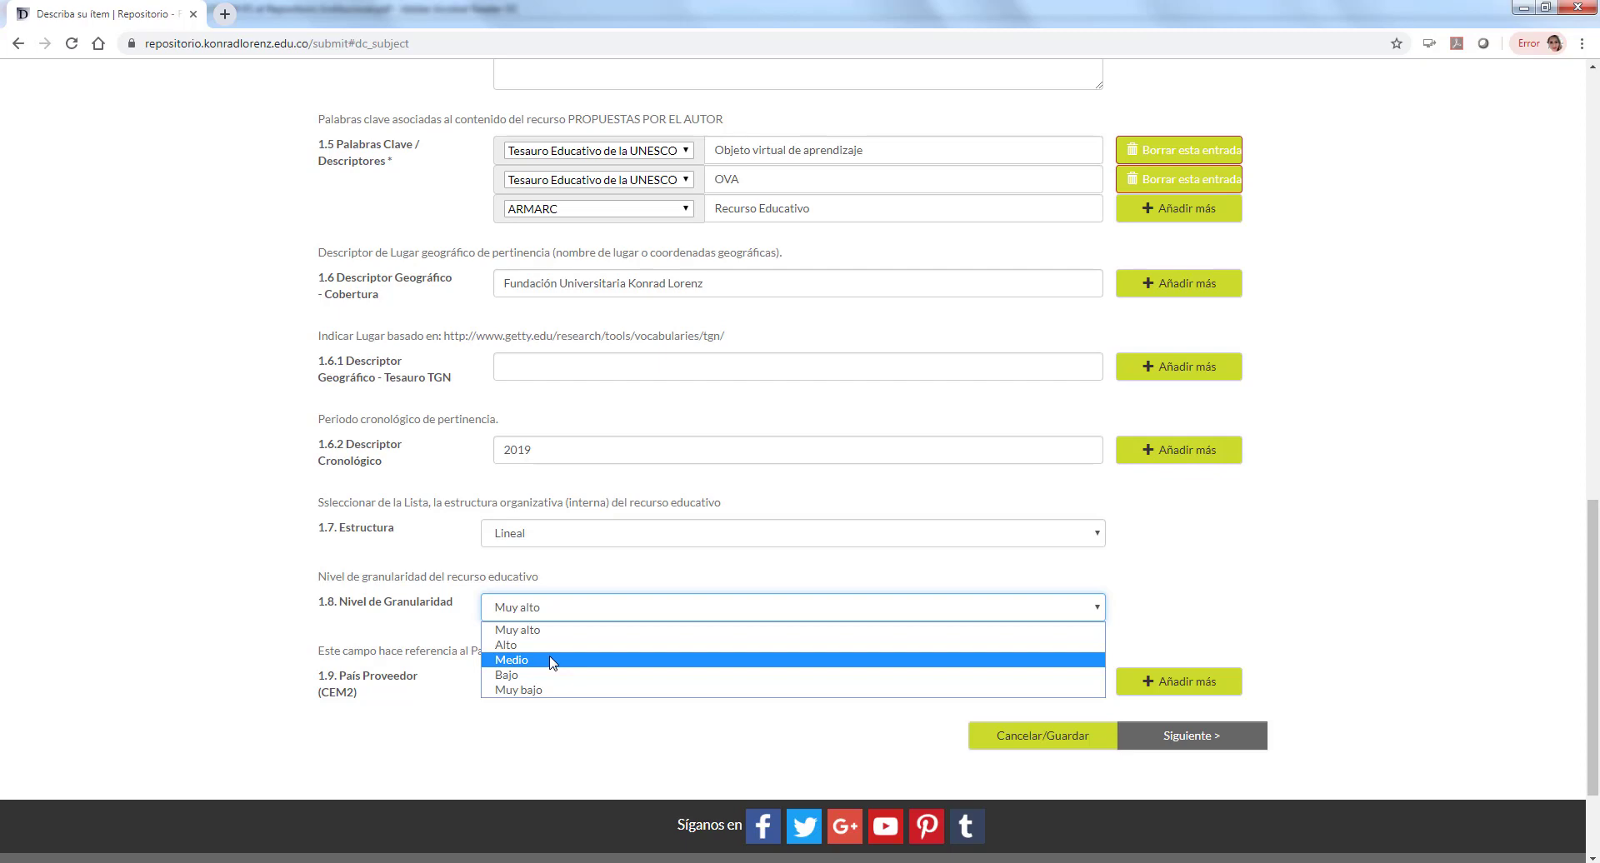
left_click(550, 662)
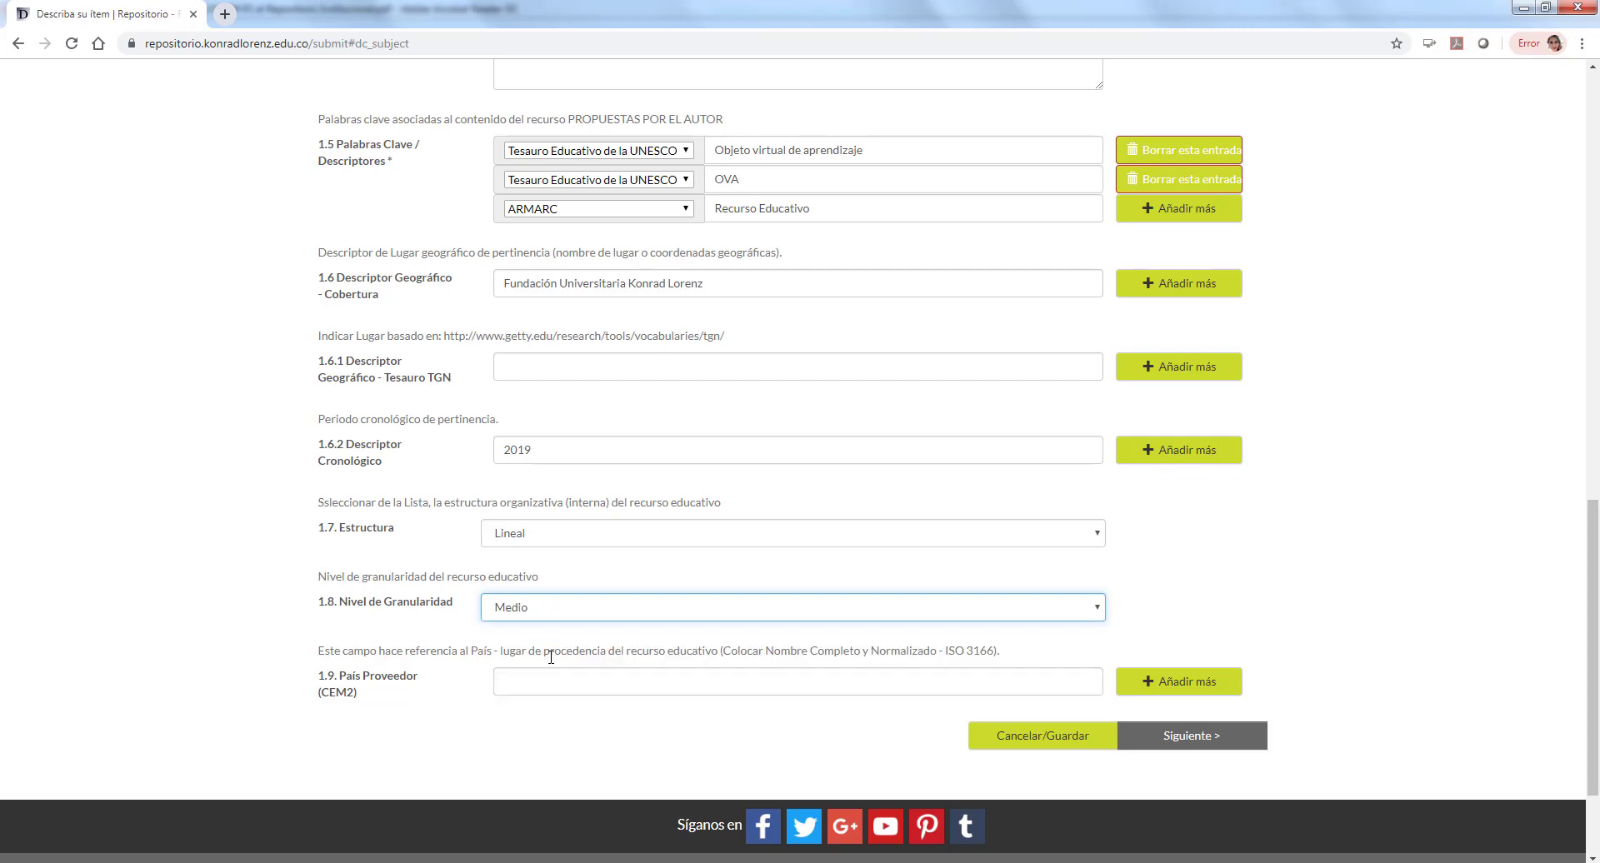
left_click(572, 673)
type("Clolombia")
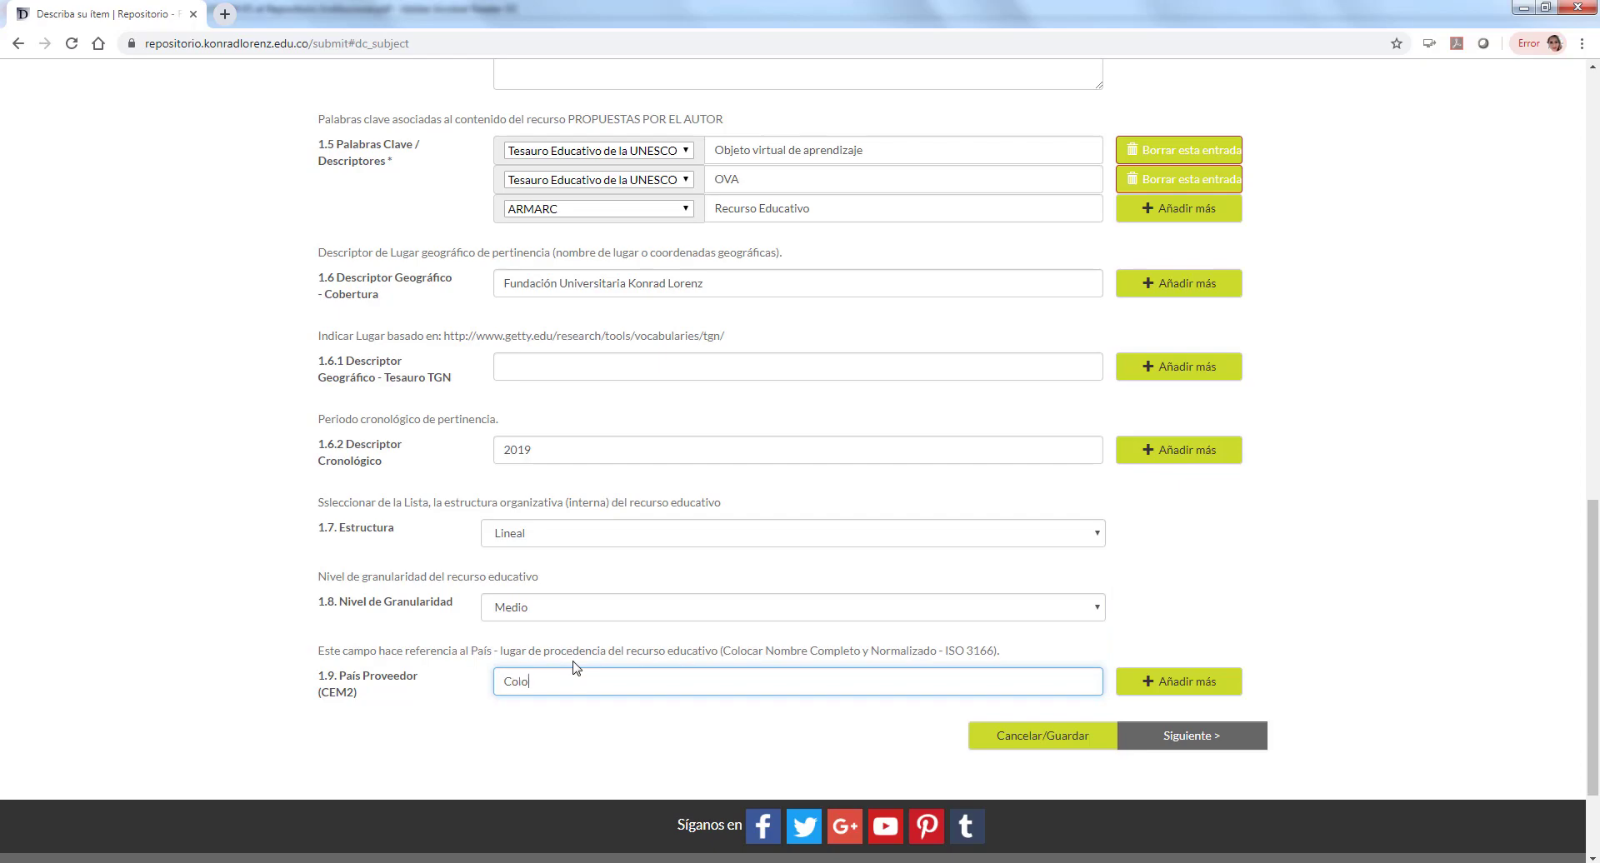
left_click(1183, 737)
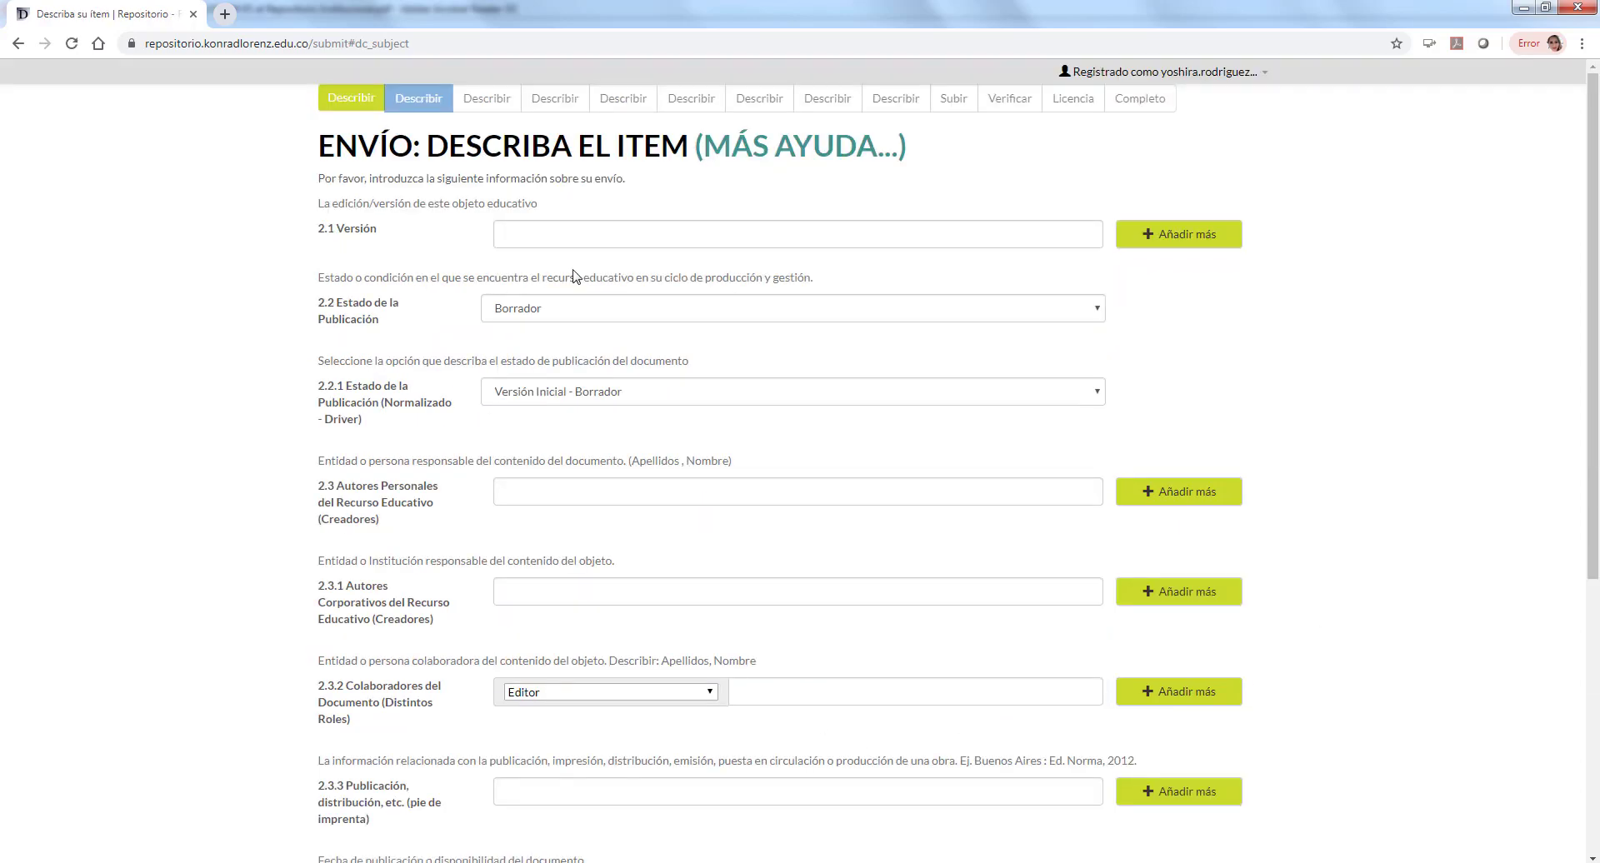
Step: Set version 1.0, status Finalizado and normalized status Versión Enviada a Publicación
left_click(552, 232)
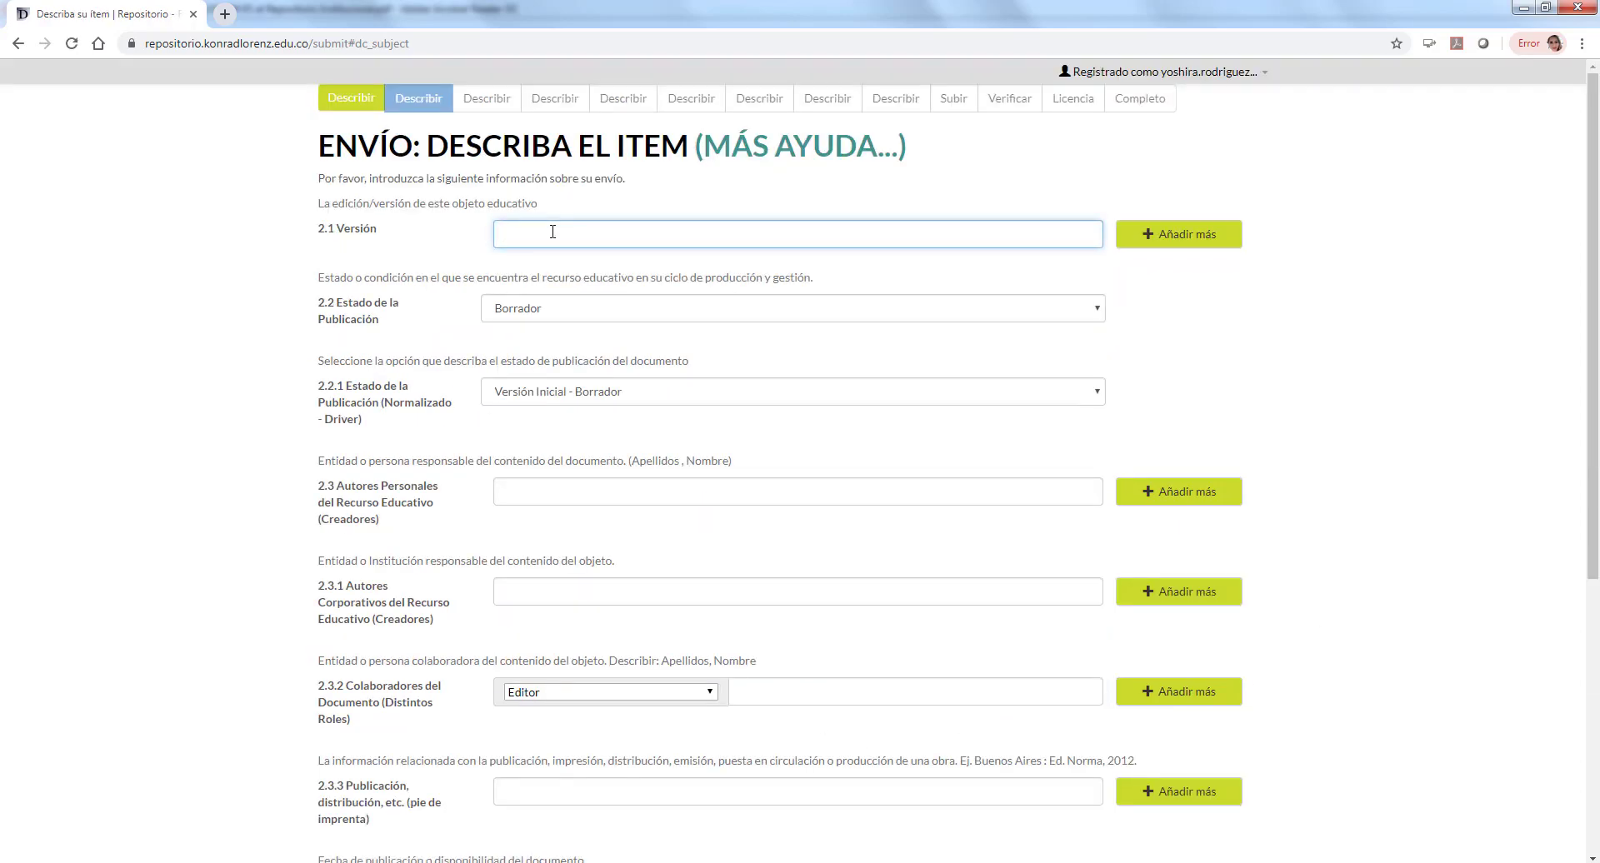
type("1.0")
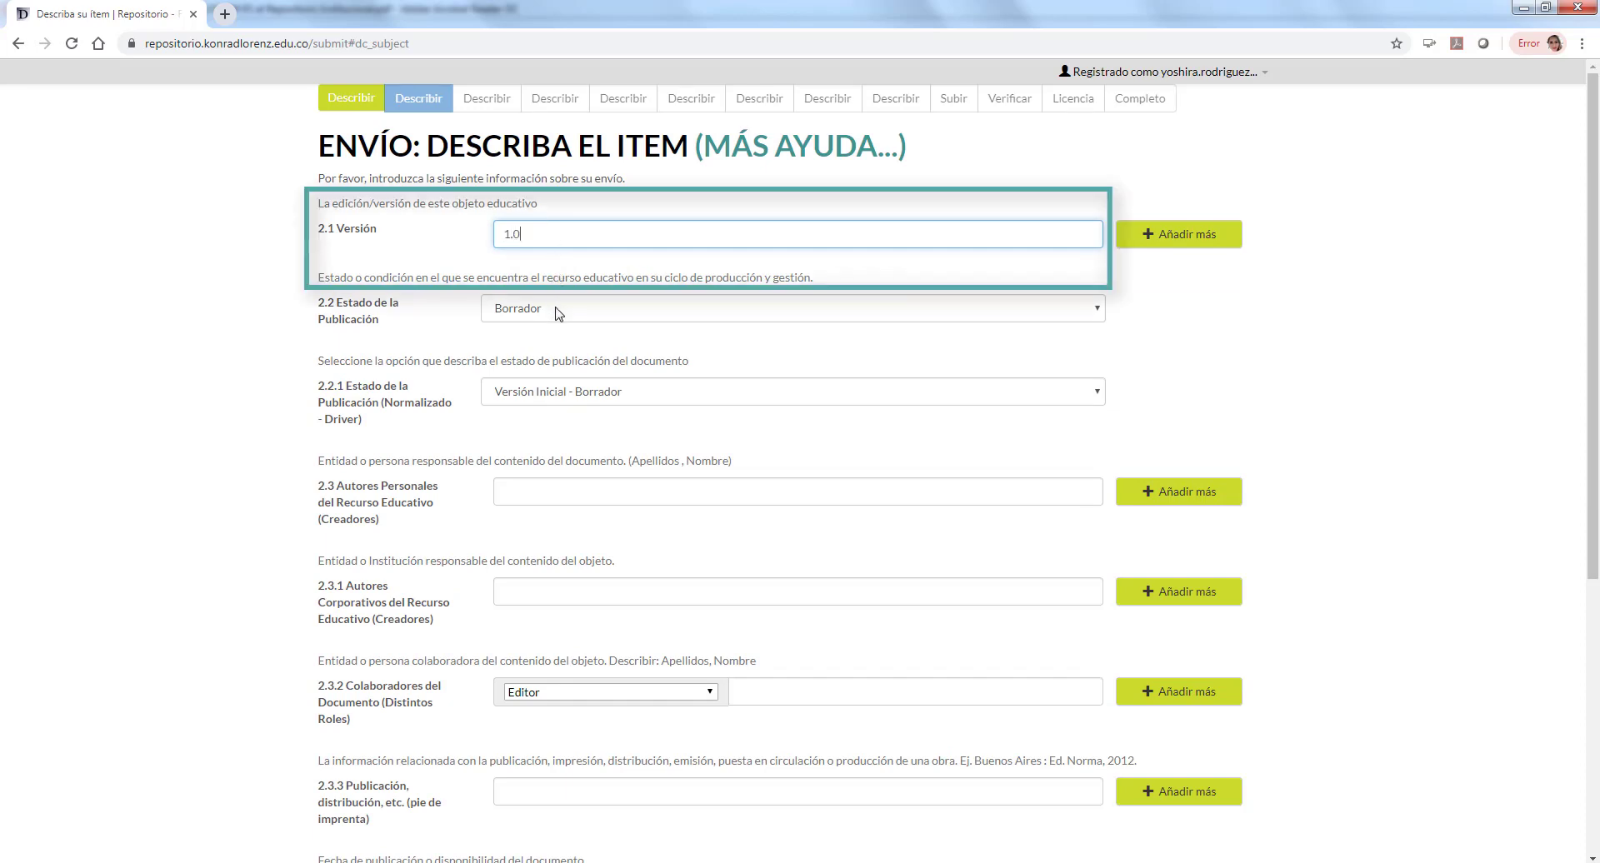
left_click(558, 311)
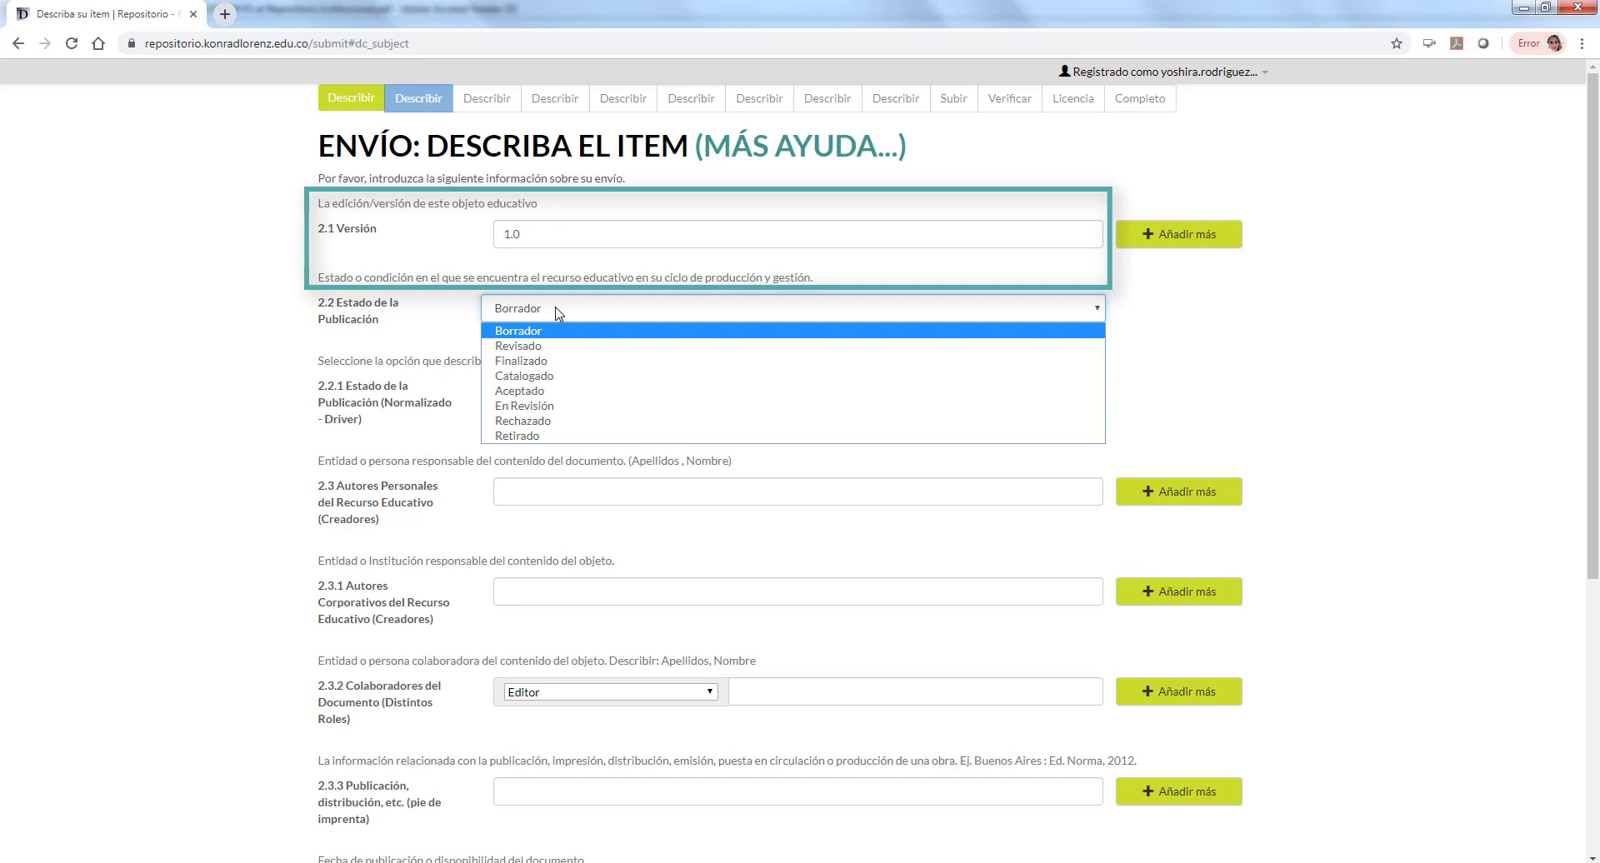
left_click(557, 362)
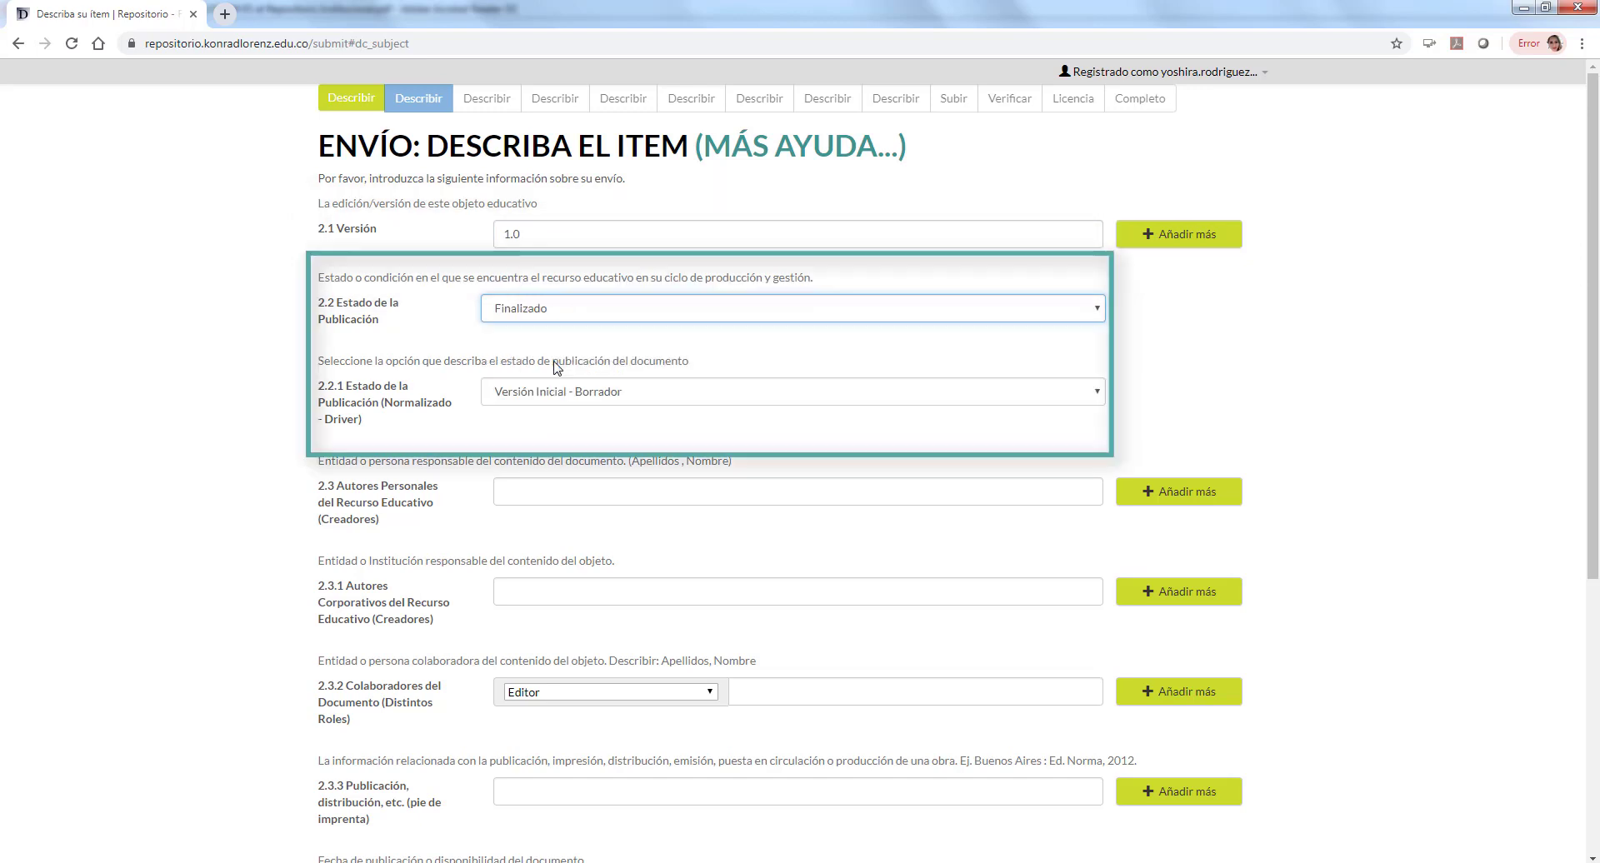
left_click(631, 397)
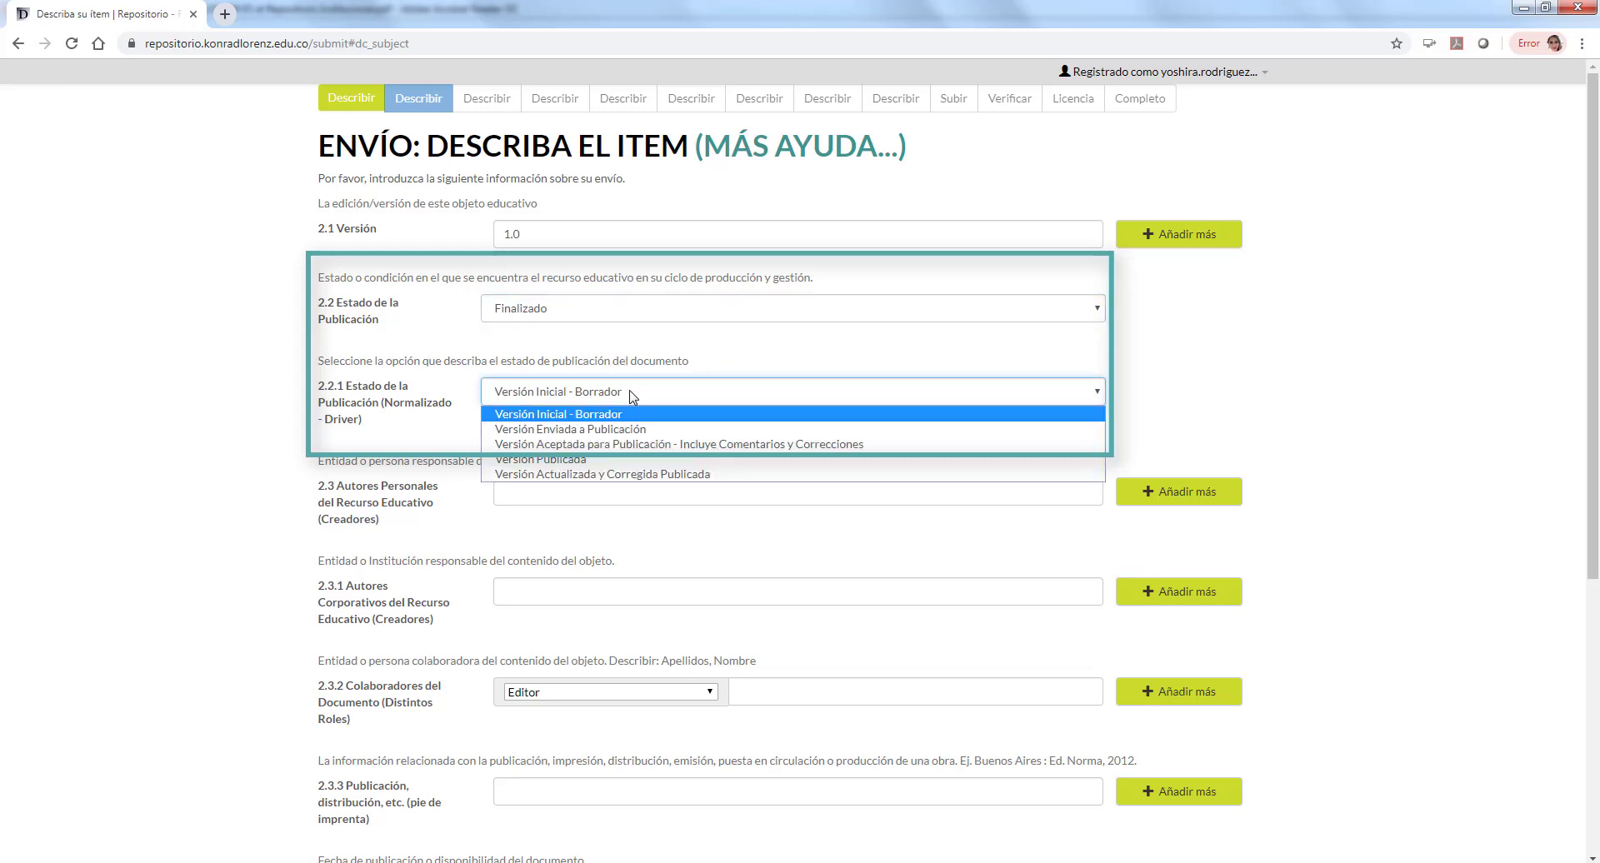
left_click(644, 430)
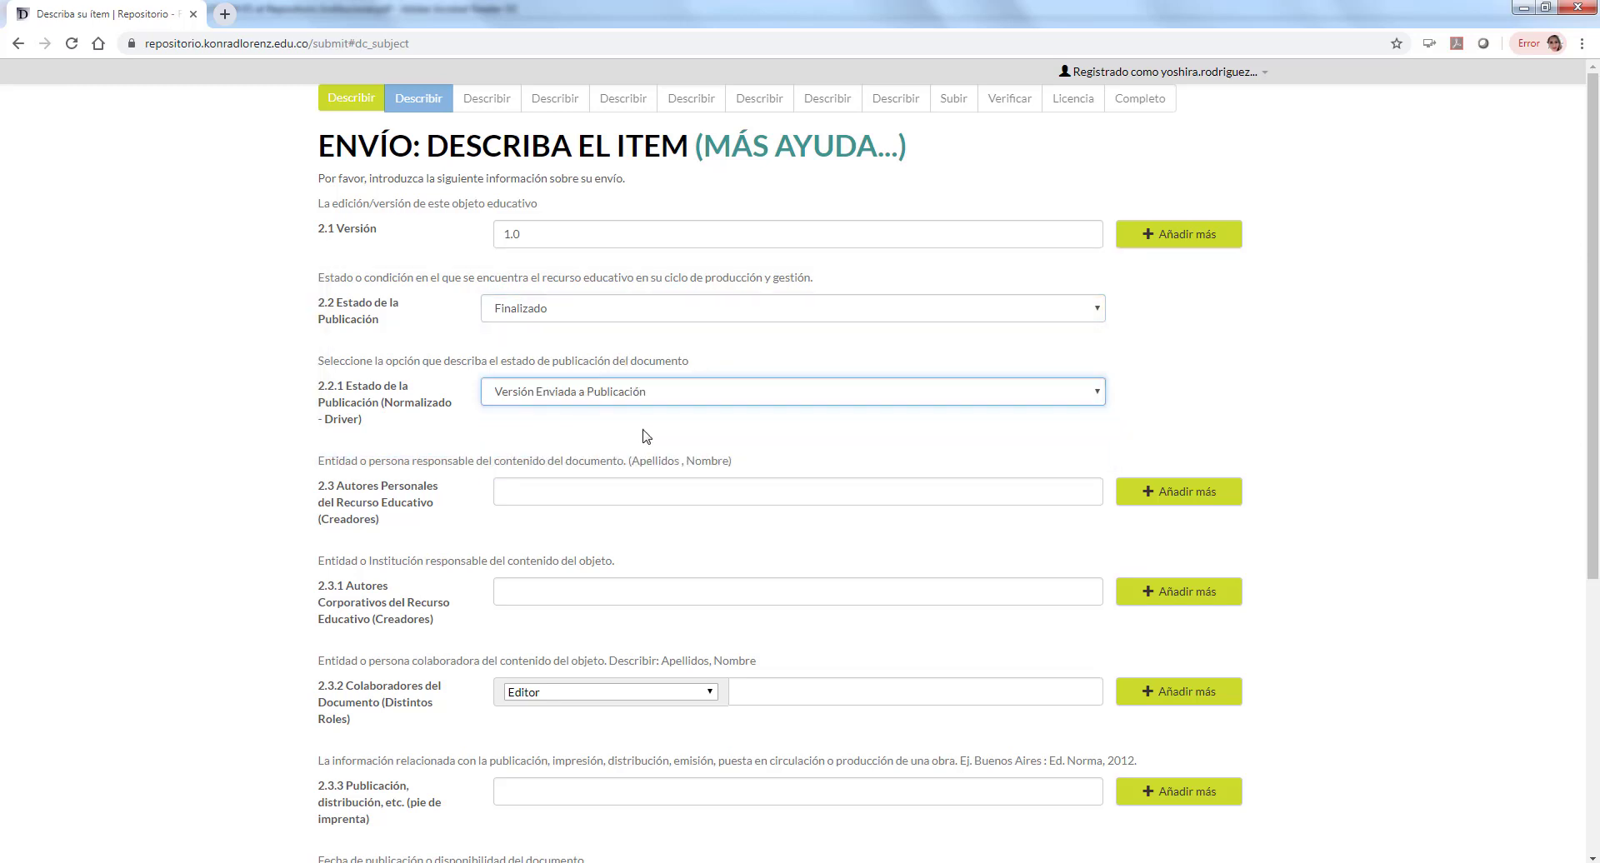
Step: Enter the personal author's name and set the collaborator role to Experto temático
left_click(637, 490)
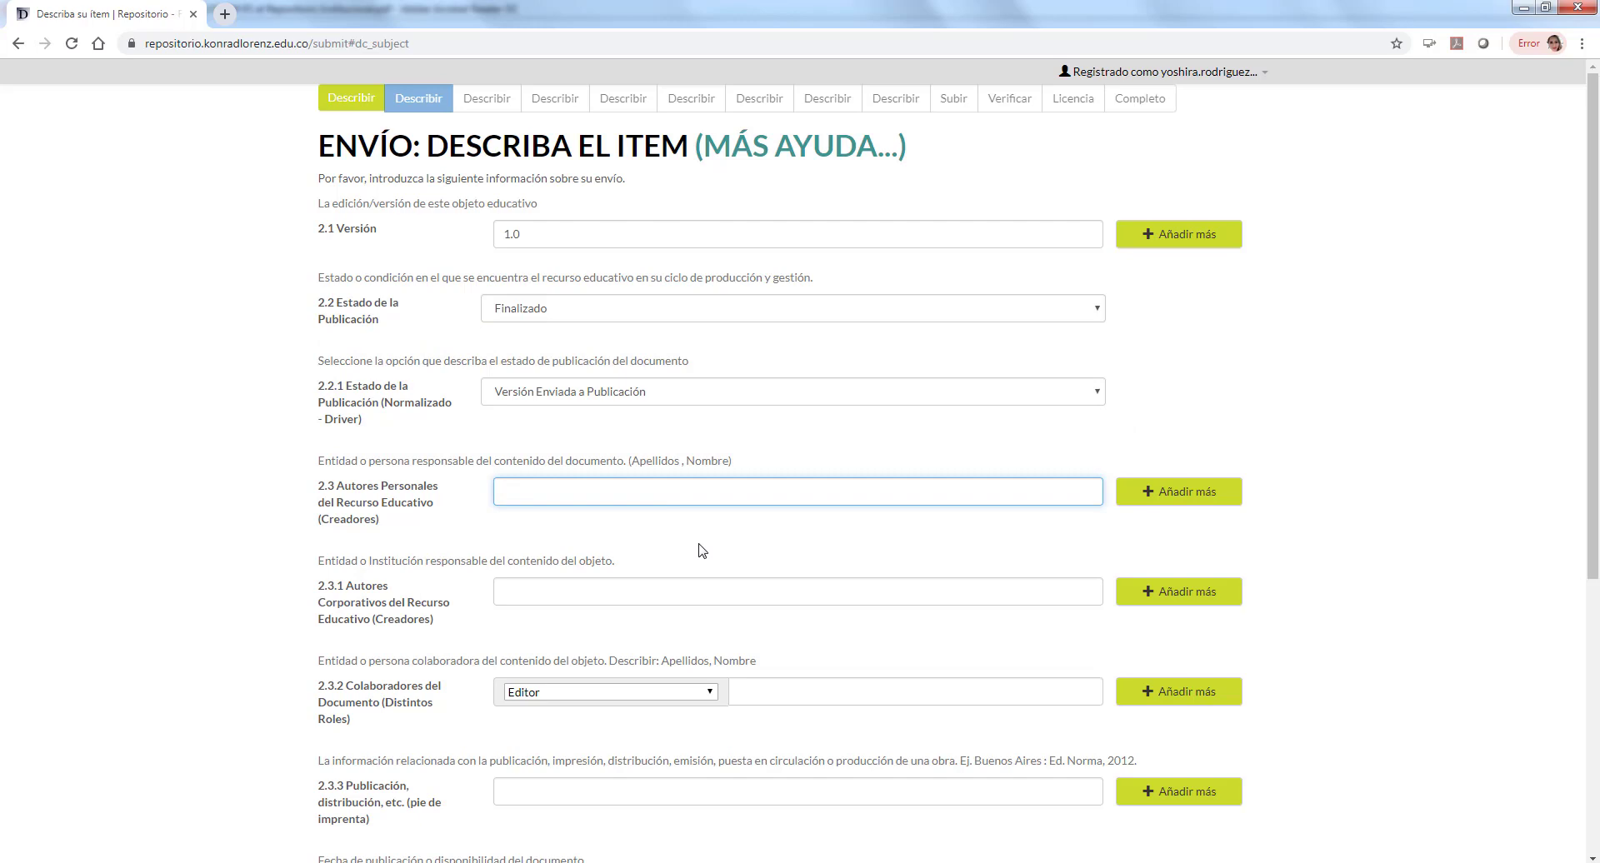
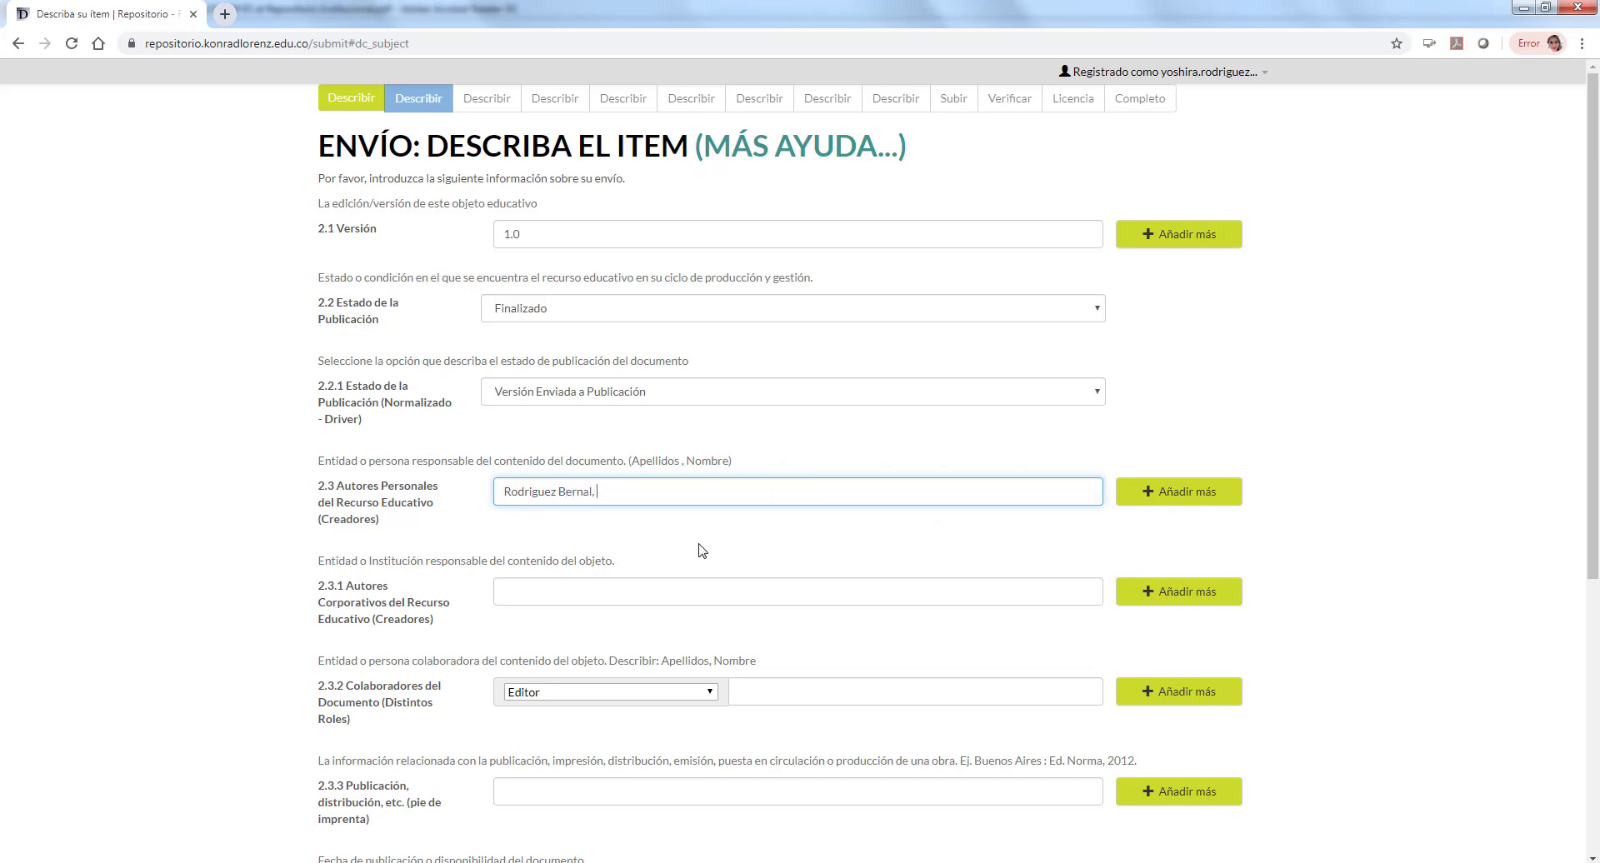
left_click(700, 589)
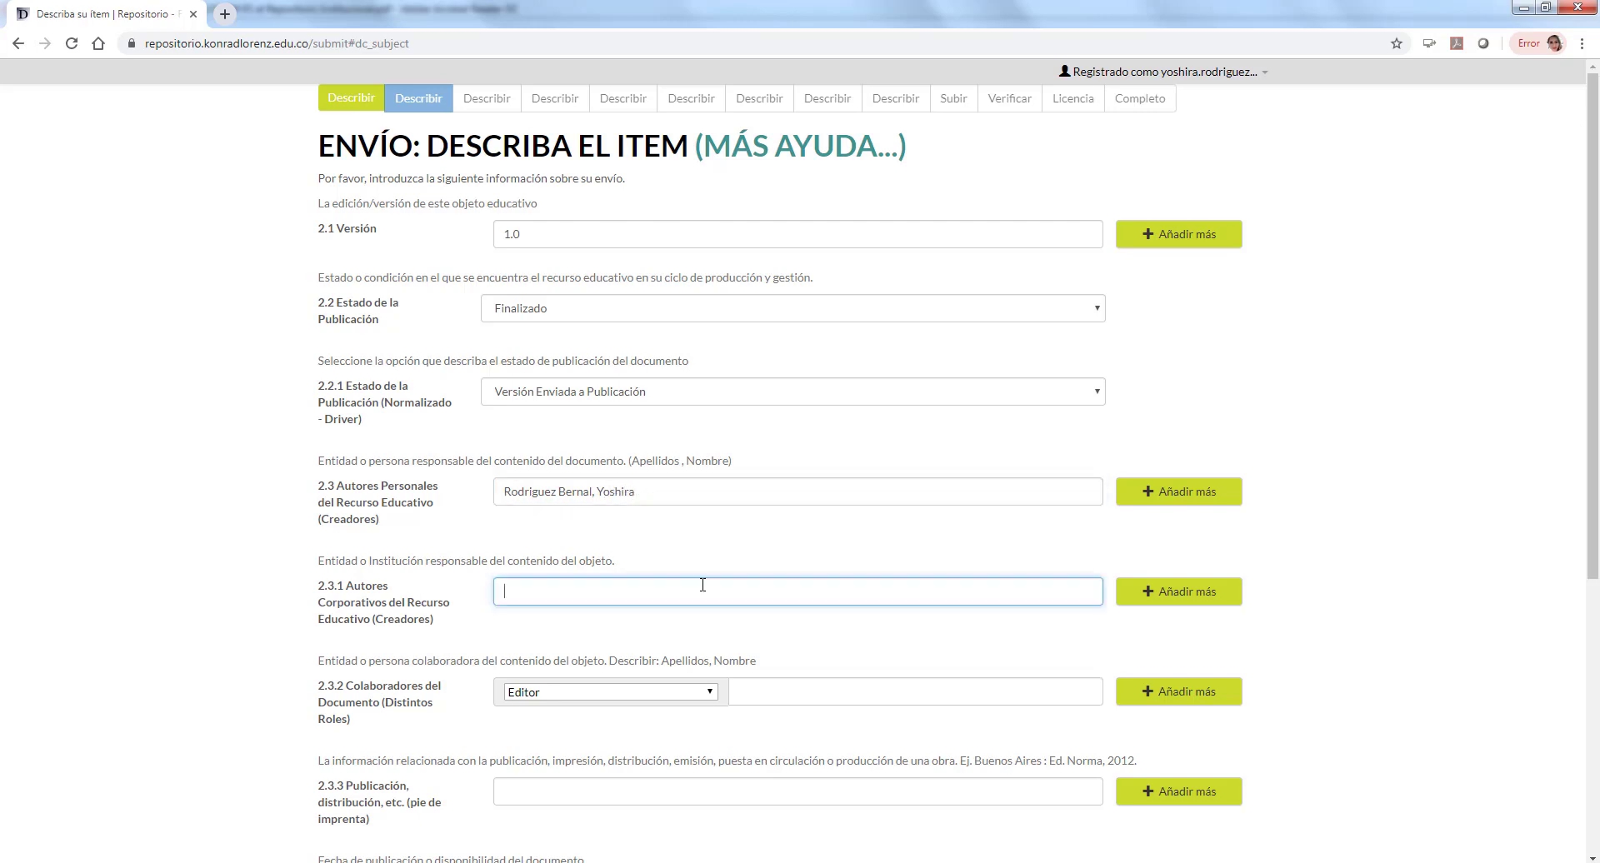
left_click(675, 698)
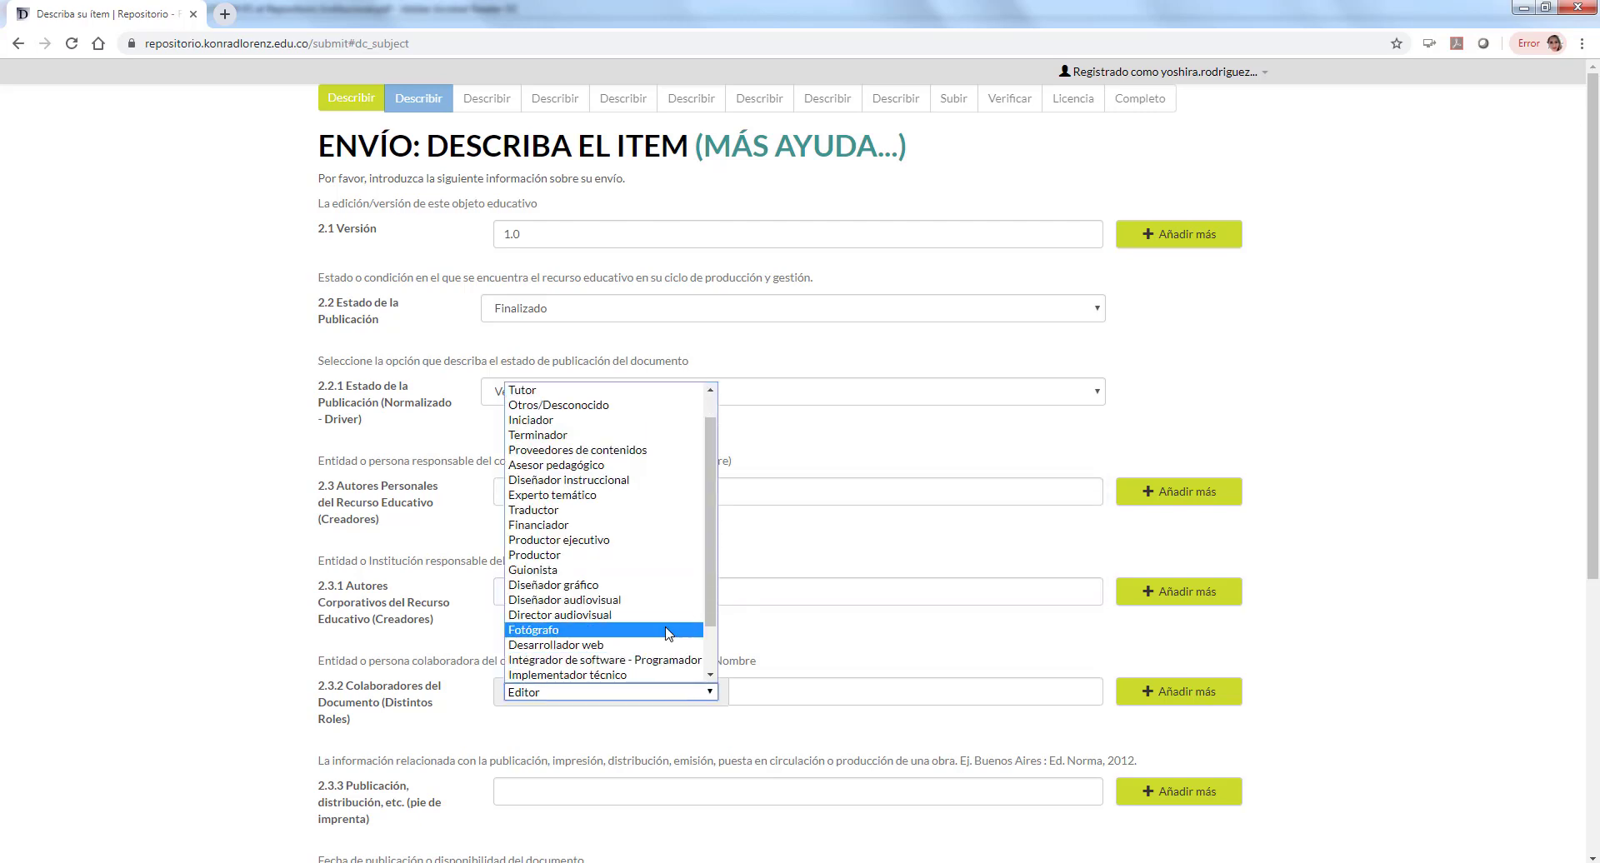
key("a")
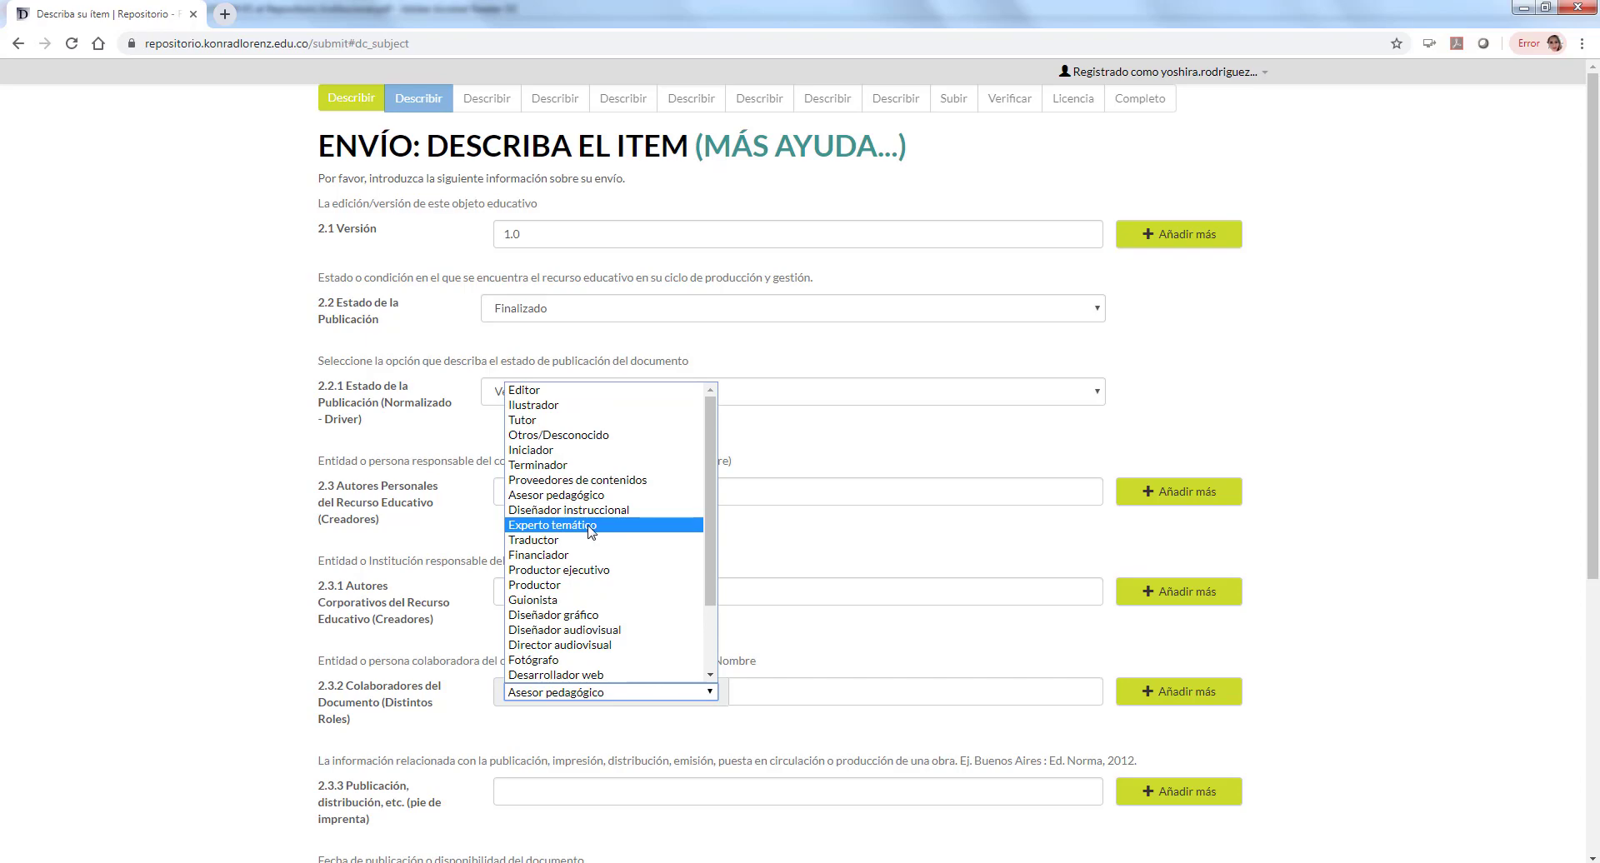
left_click(590, 525)
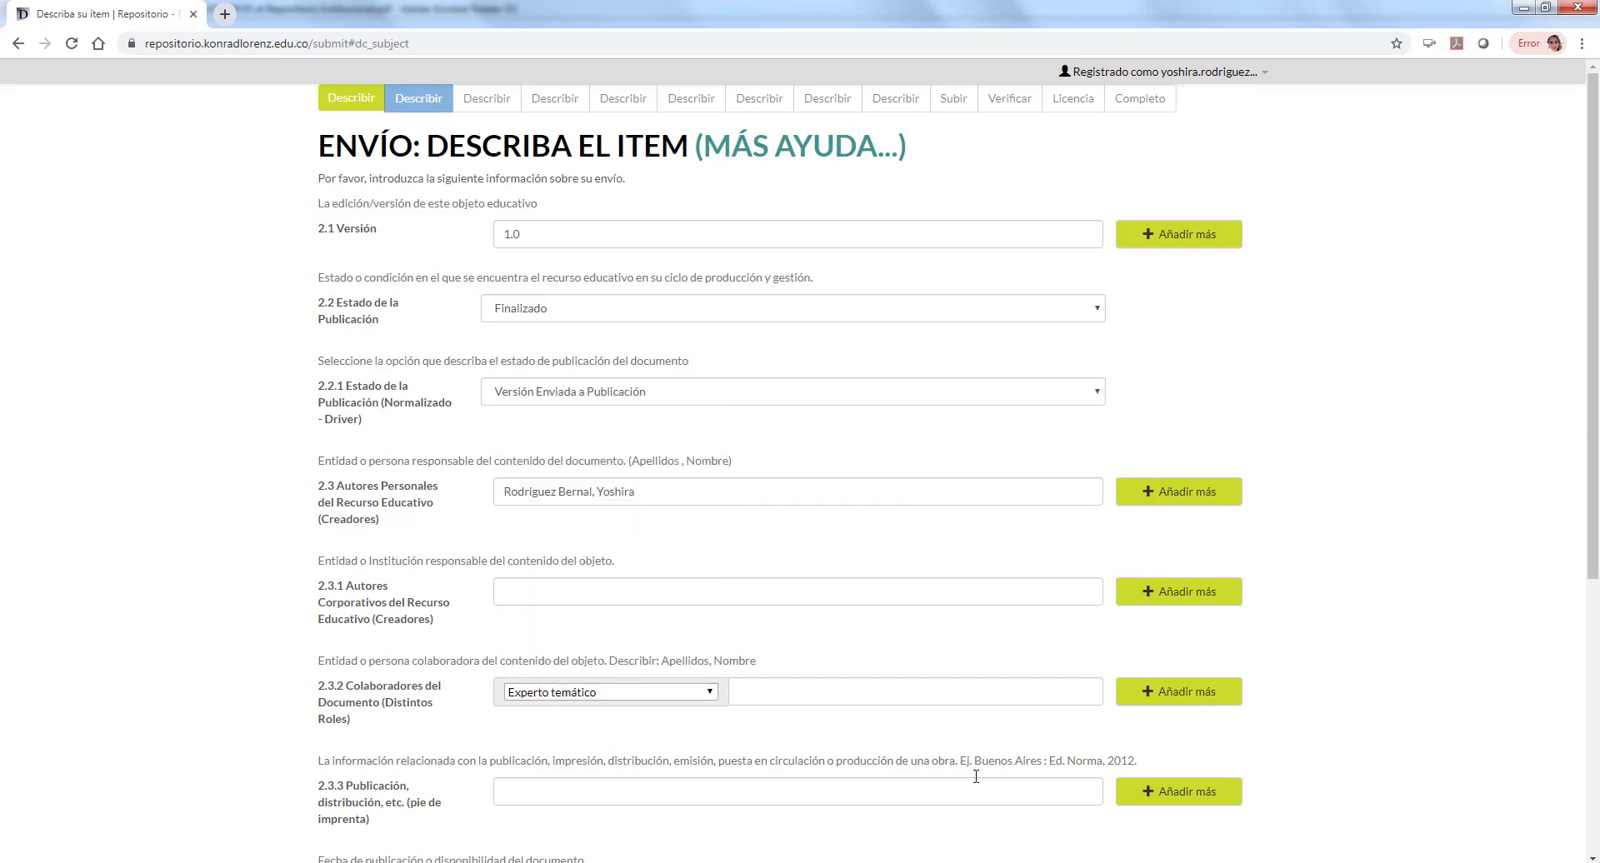
Step: Set the publication date to 12 septiembre 2019
scroll(1380, 747, "down", 3)
left_click(617, 542)
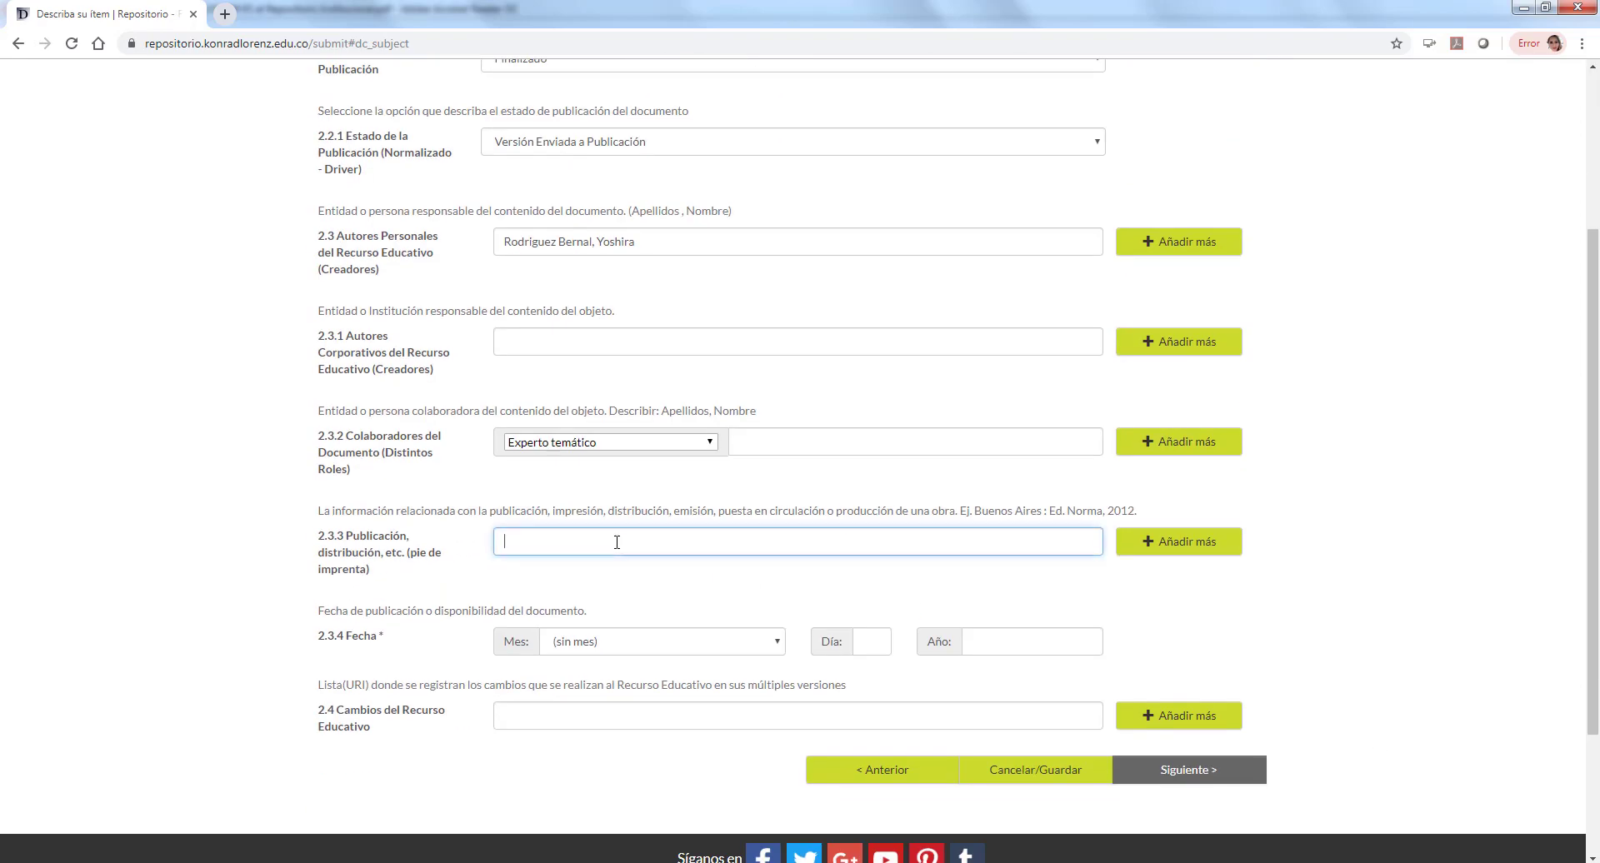
left_click(673, 641)
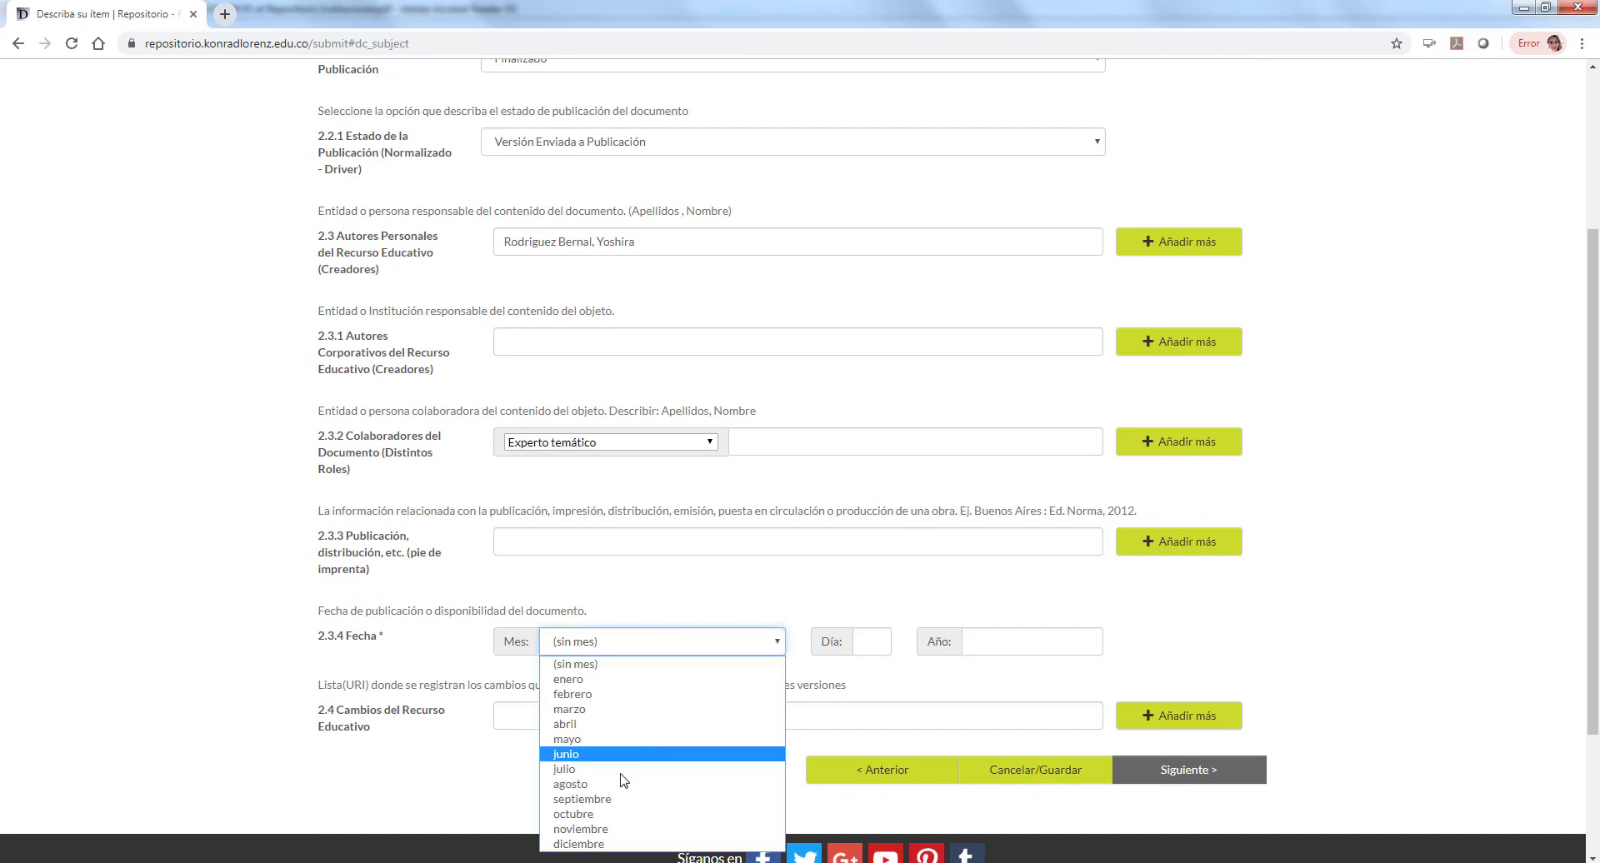
left_click(582, 799)
left_click(871, 643)
type("1")
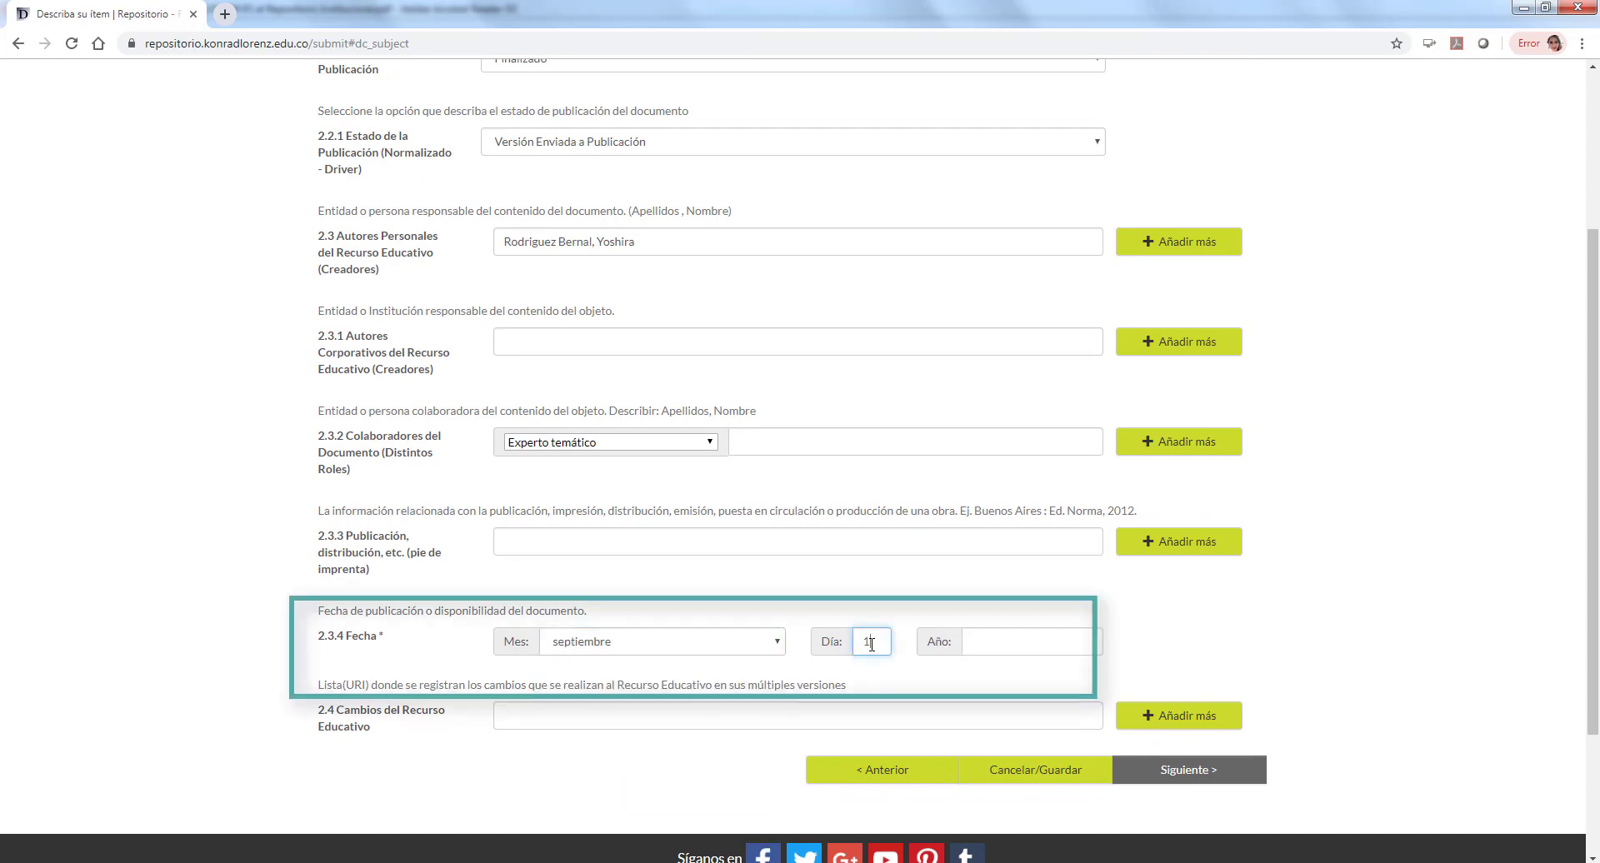
type("2")
left_click(991, 643)
type("2019")
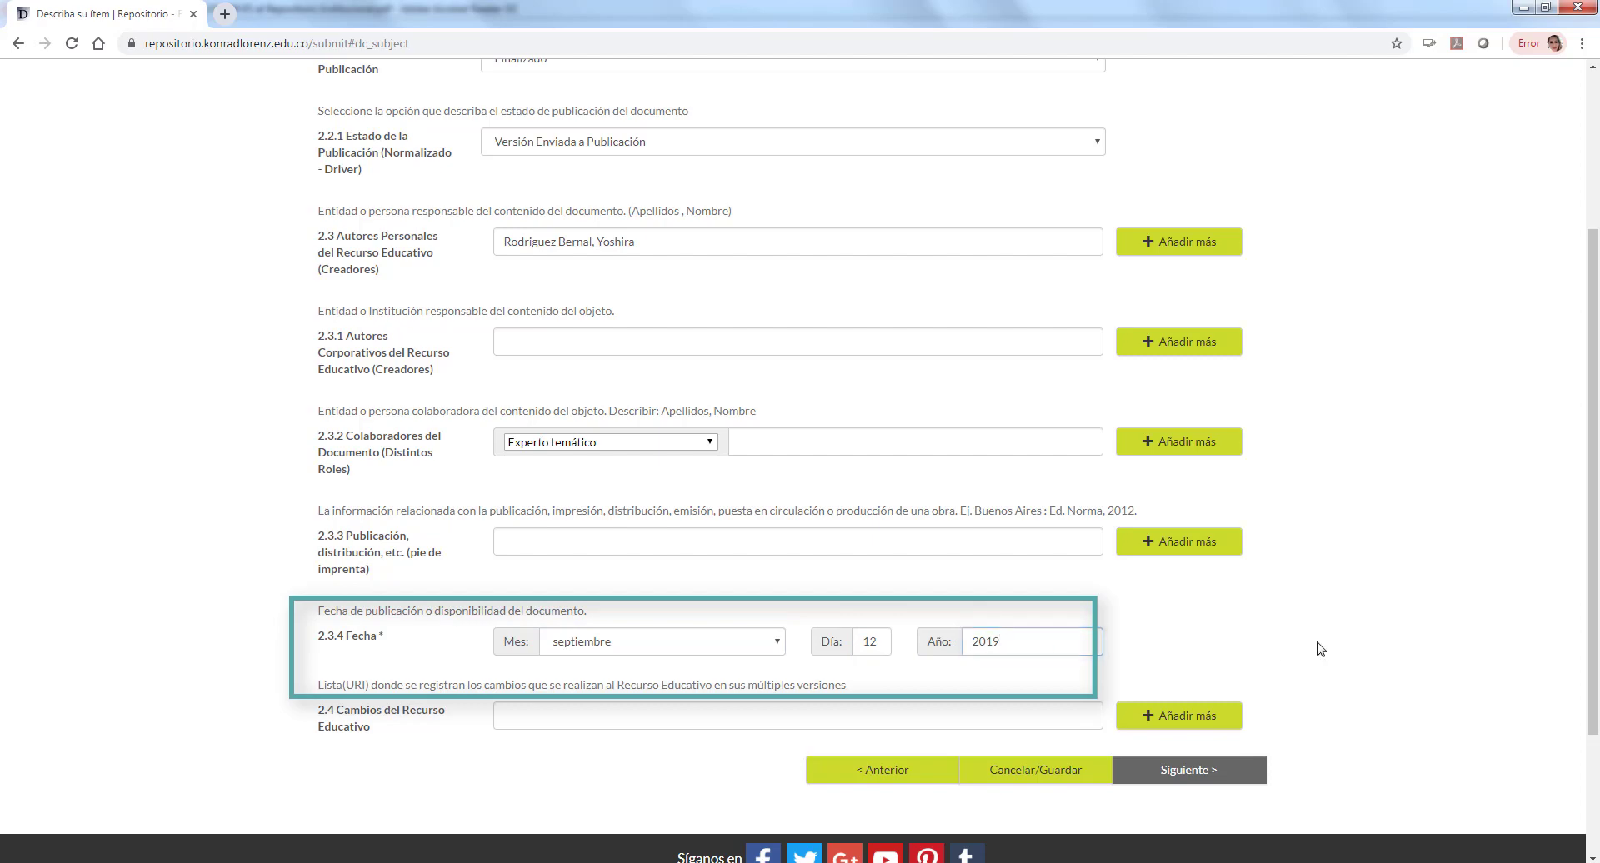
left_click(550, 718)
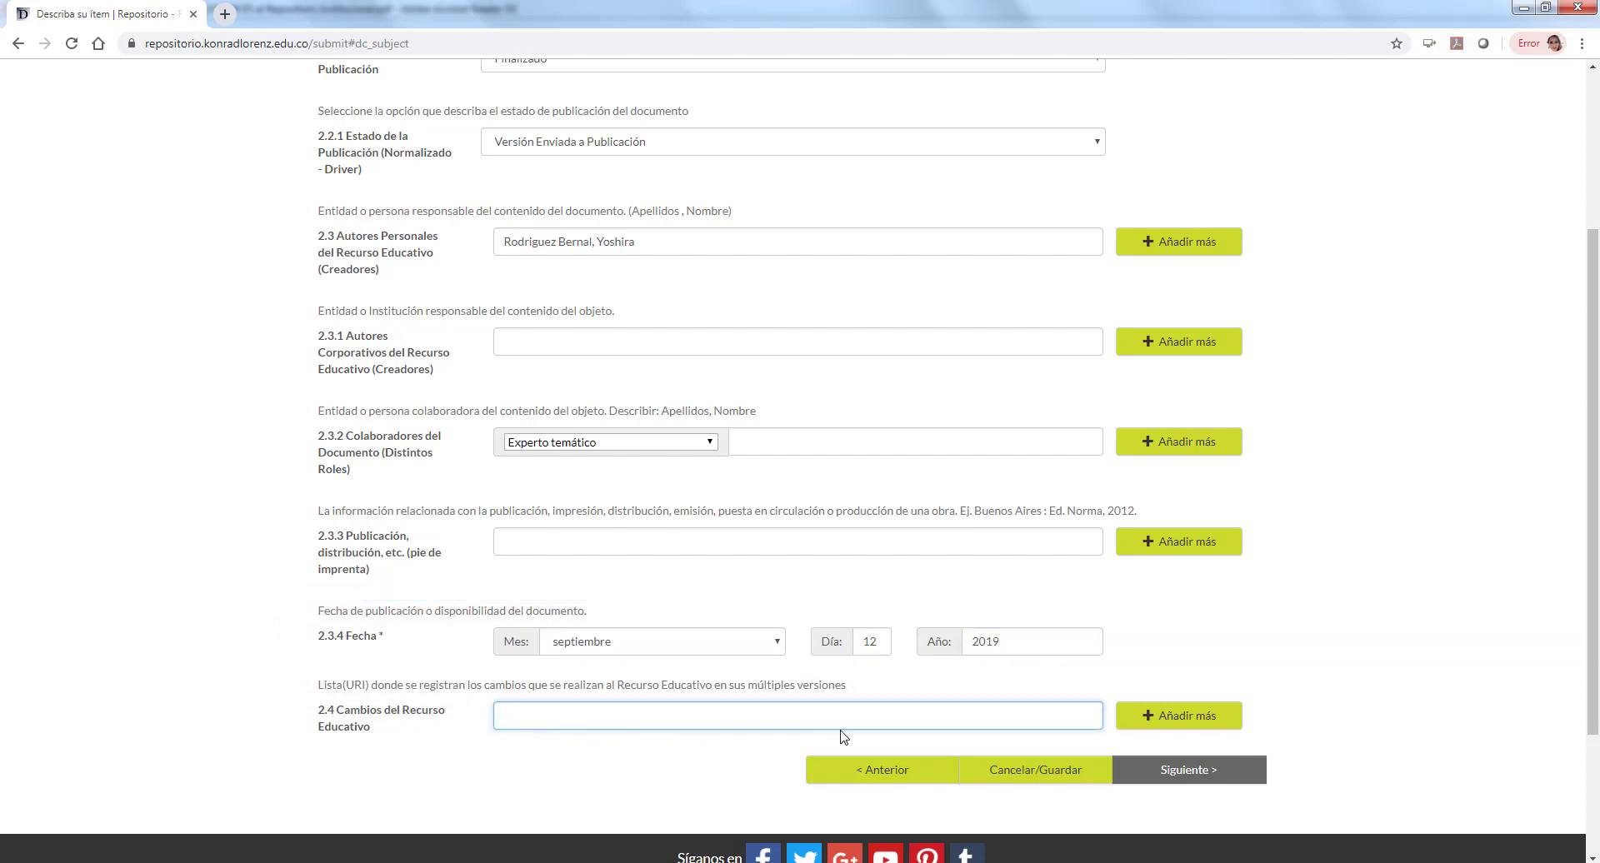
Step: On the next page, paste CEM 2.0 into 3.3 Esquema de Metadatos and choose Español in 3.4 Idioma
left_click(1233, 783)
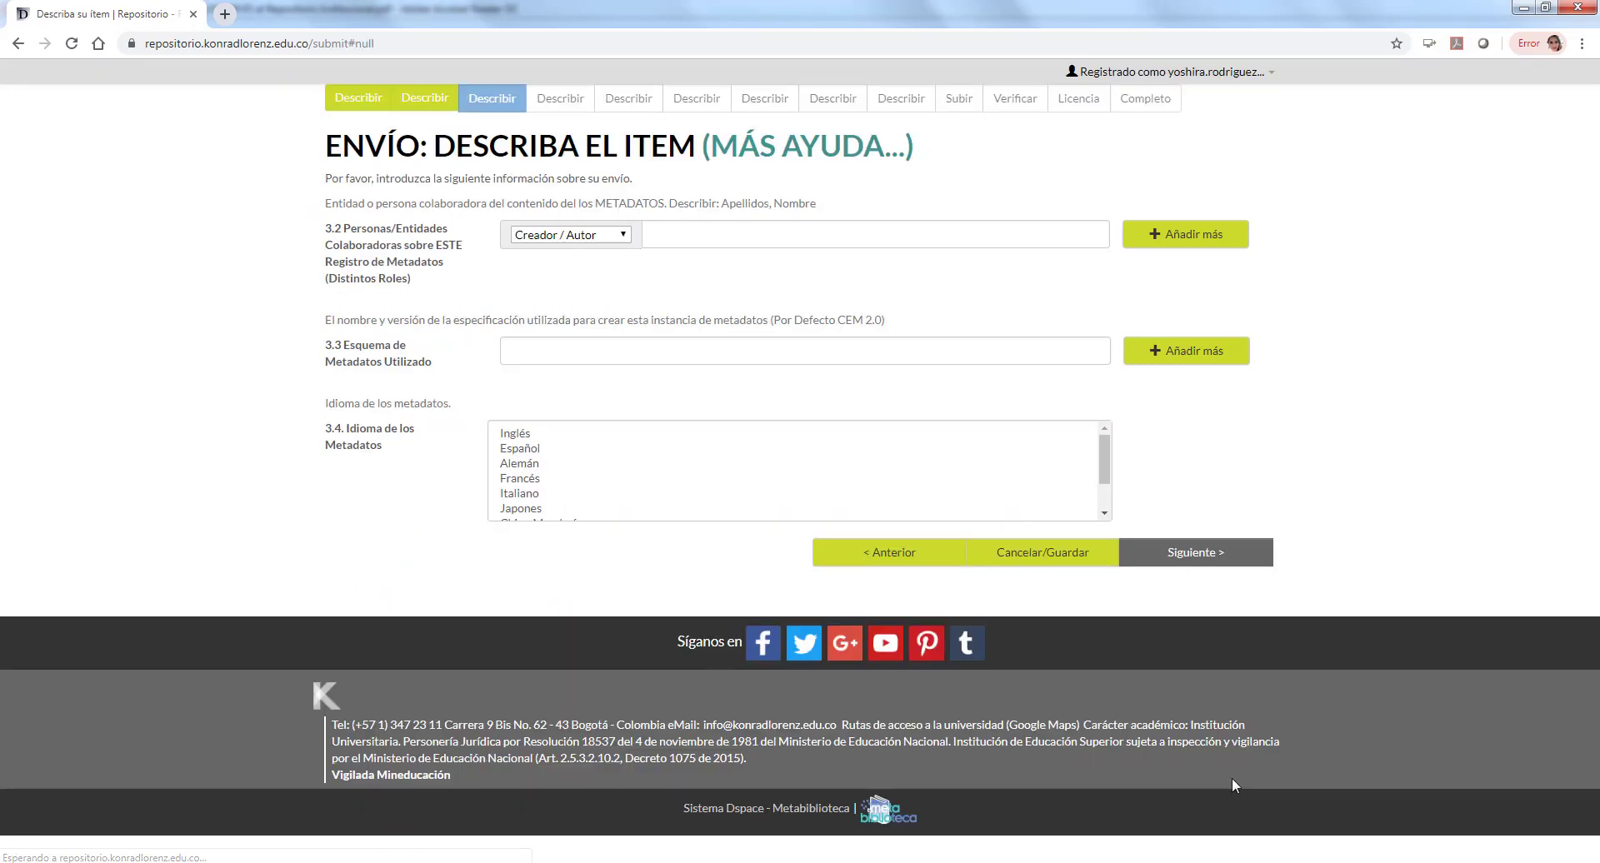
left_click(742, 238)
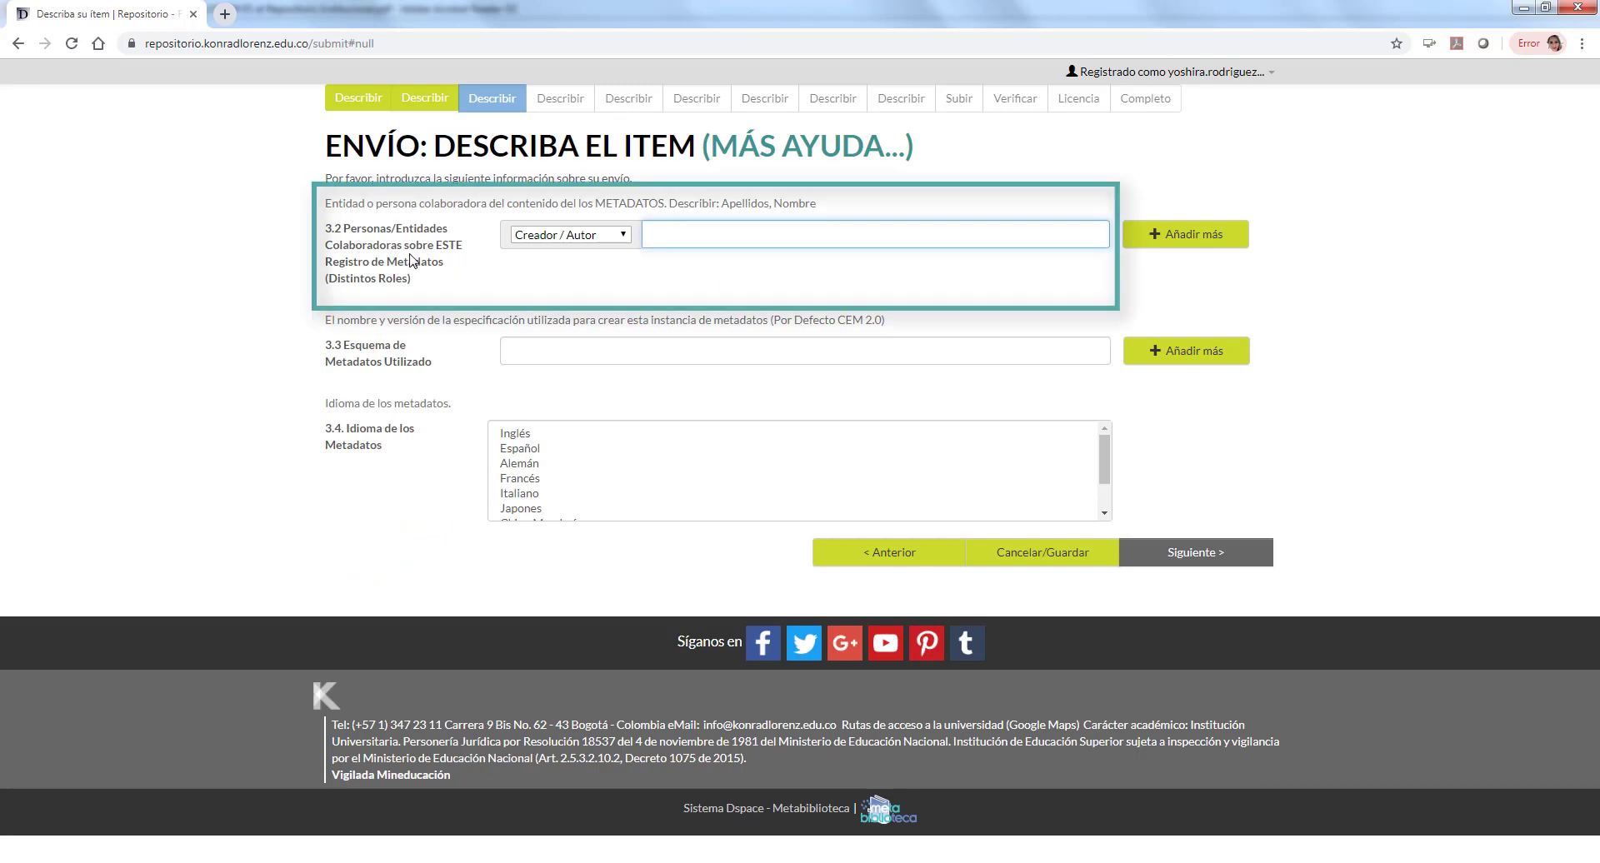
left_click(538, 343)
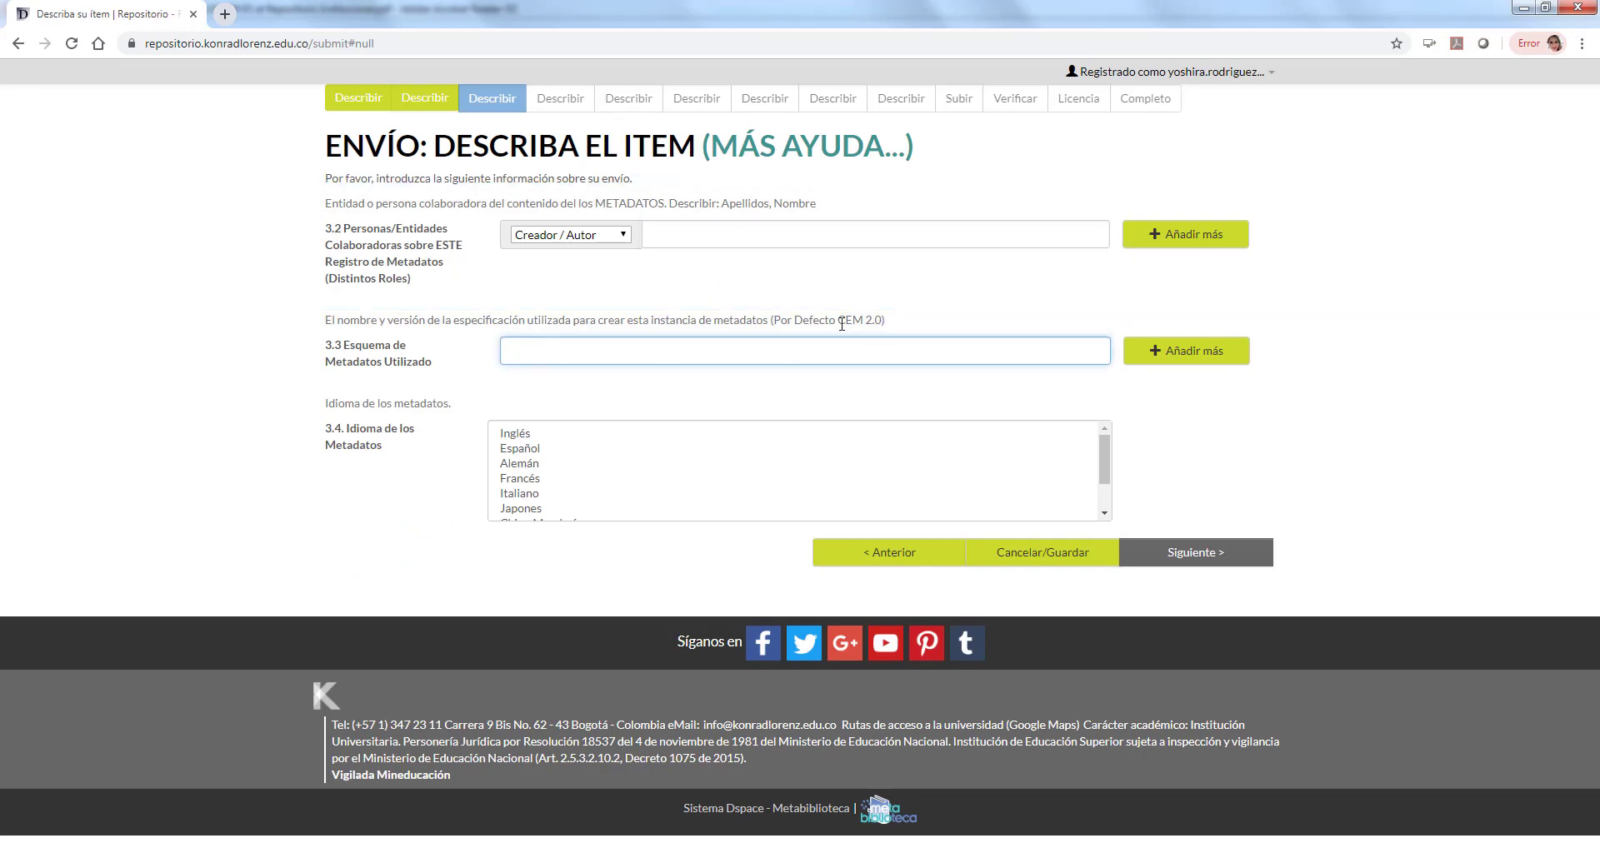
left_click_drag(838, 321, 881, 318)
key("ctrl+c")
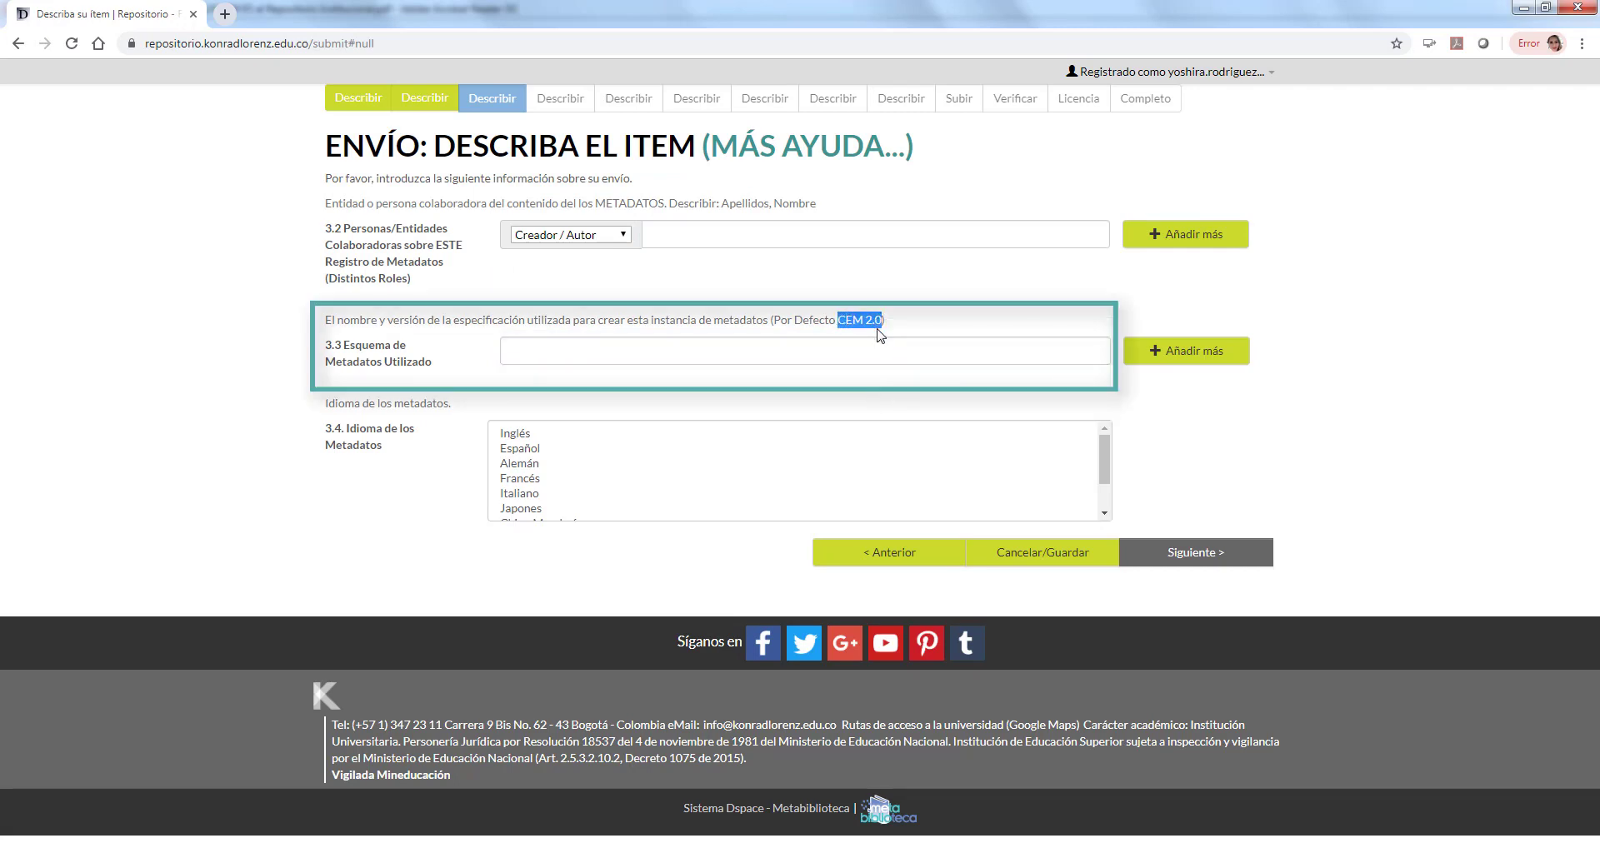
right_click(879, 348)
left_click(929, 447)
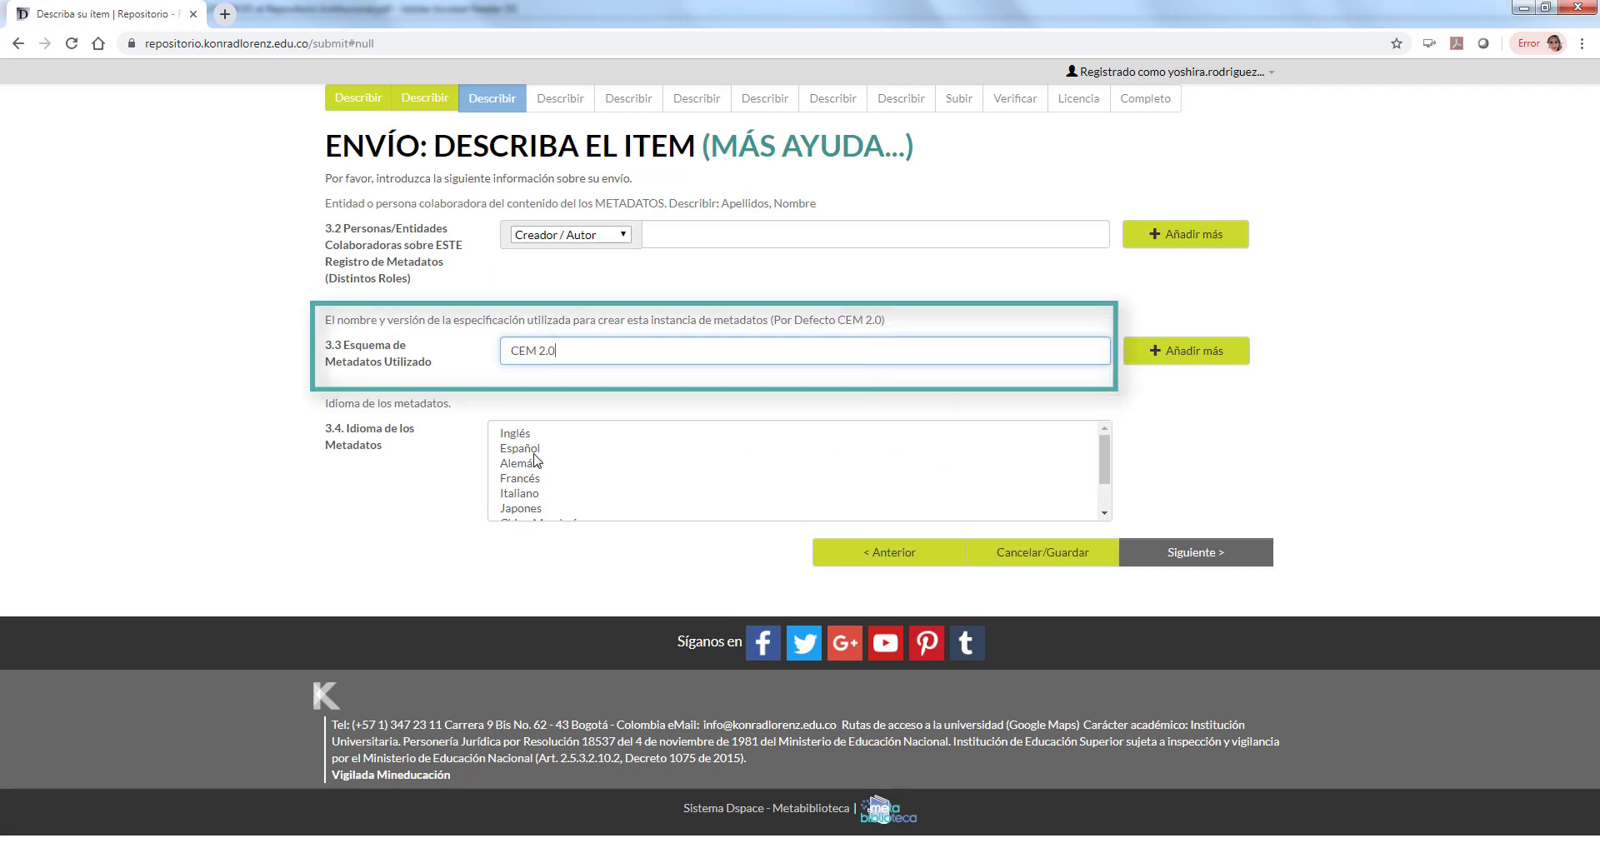
left_click(534, 454)
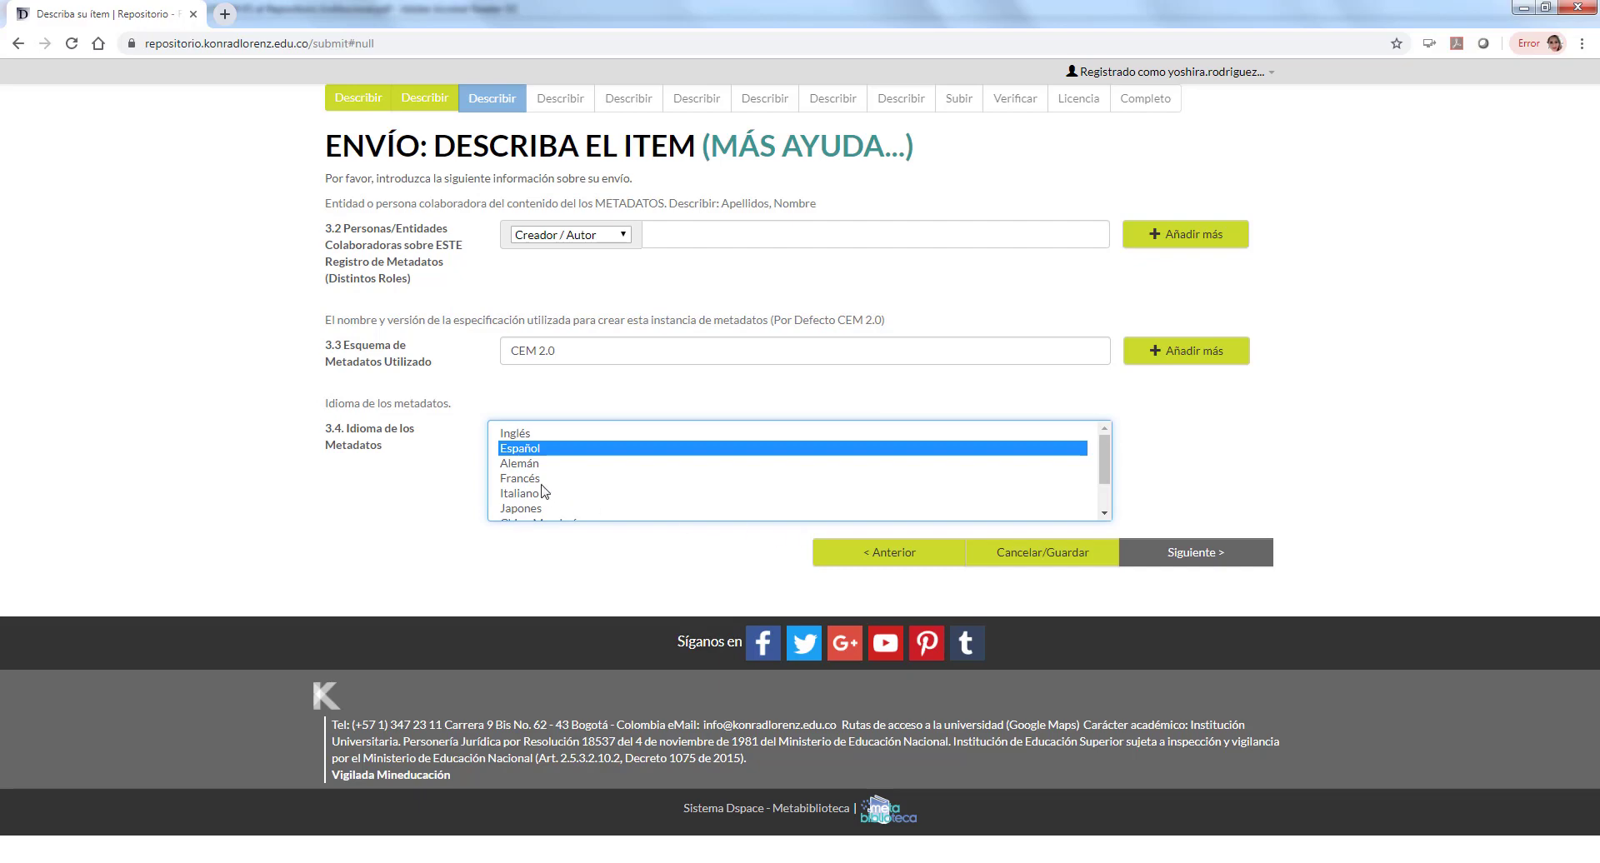
left_click_drag(333, 428, 393, 449)
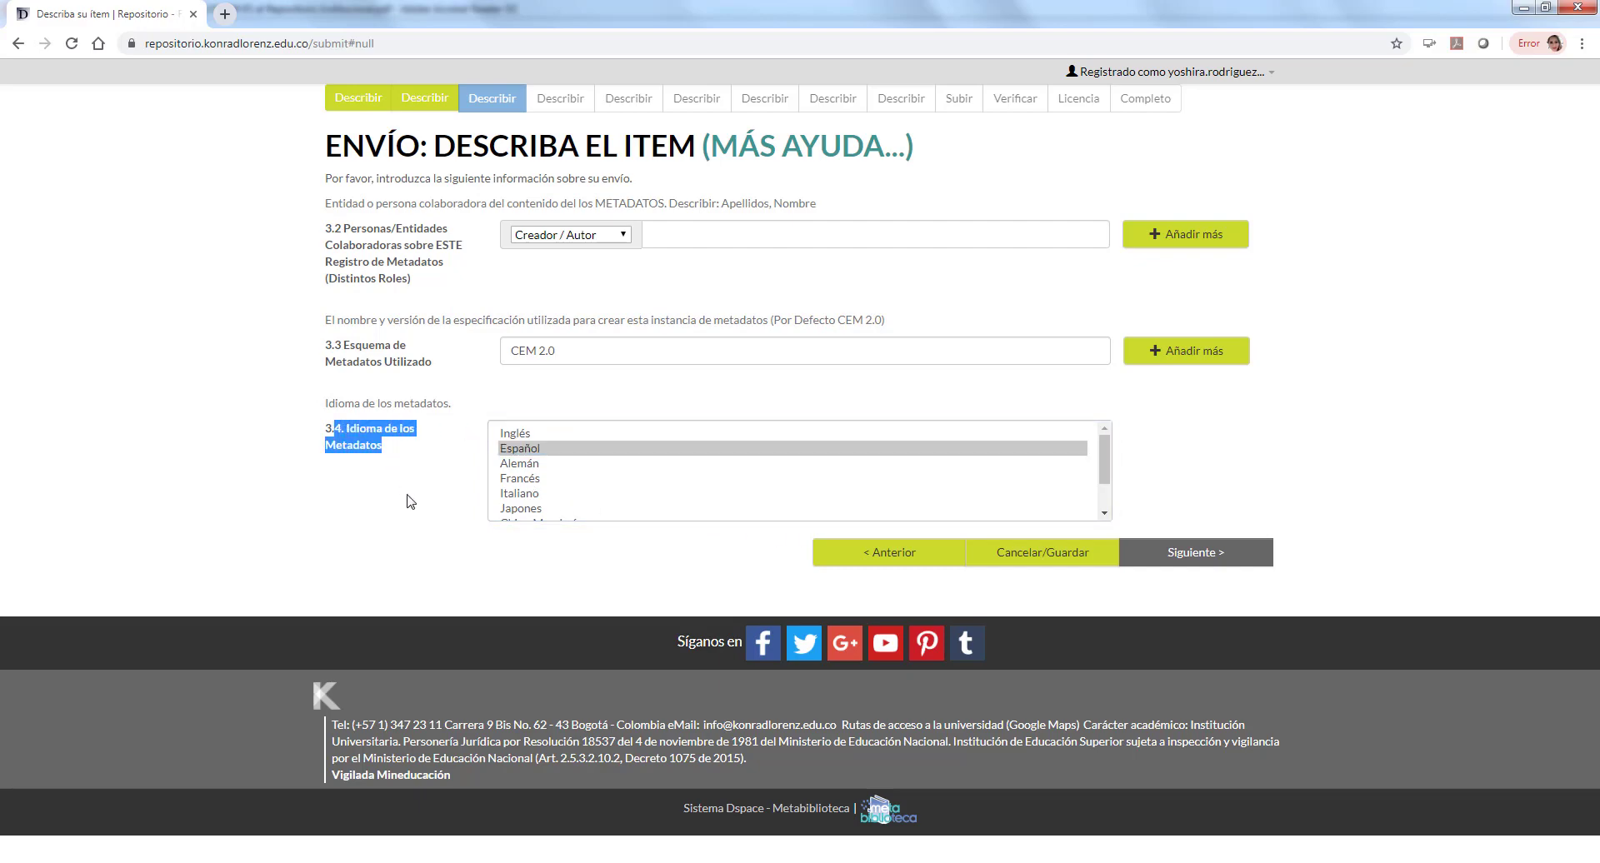
Step: On the technical metadata page, set the file format to Otro Formato
left_click(1228, 556)
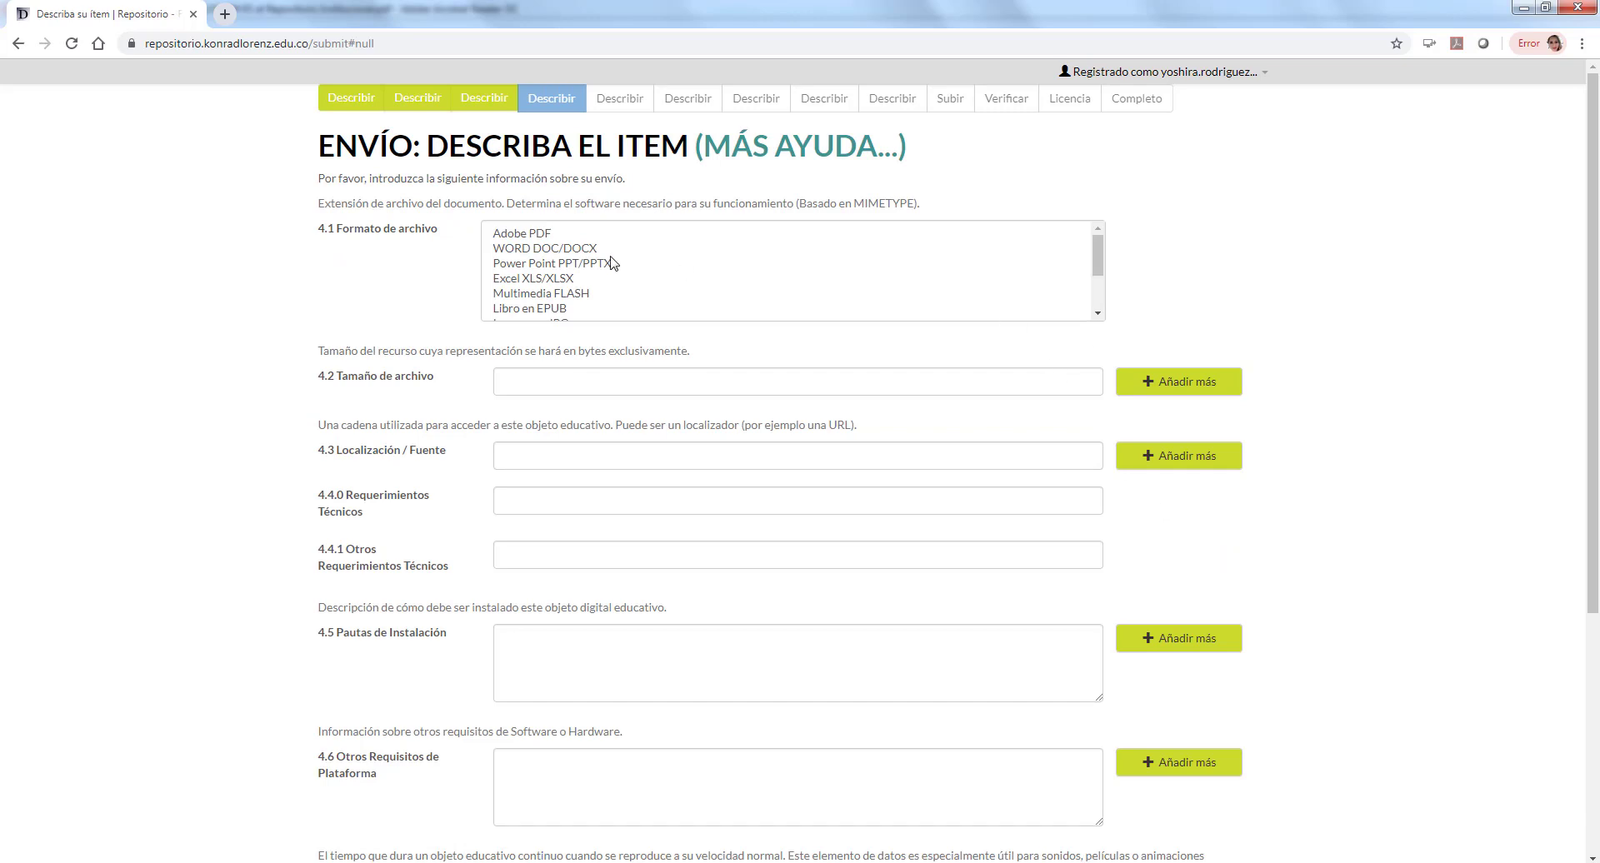
left_click(539, 237)
left_click(551, 252)
left_click(569, 275)
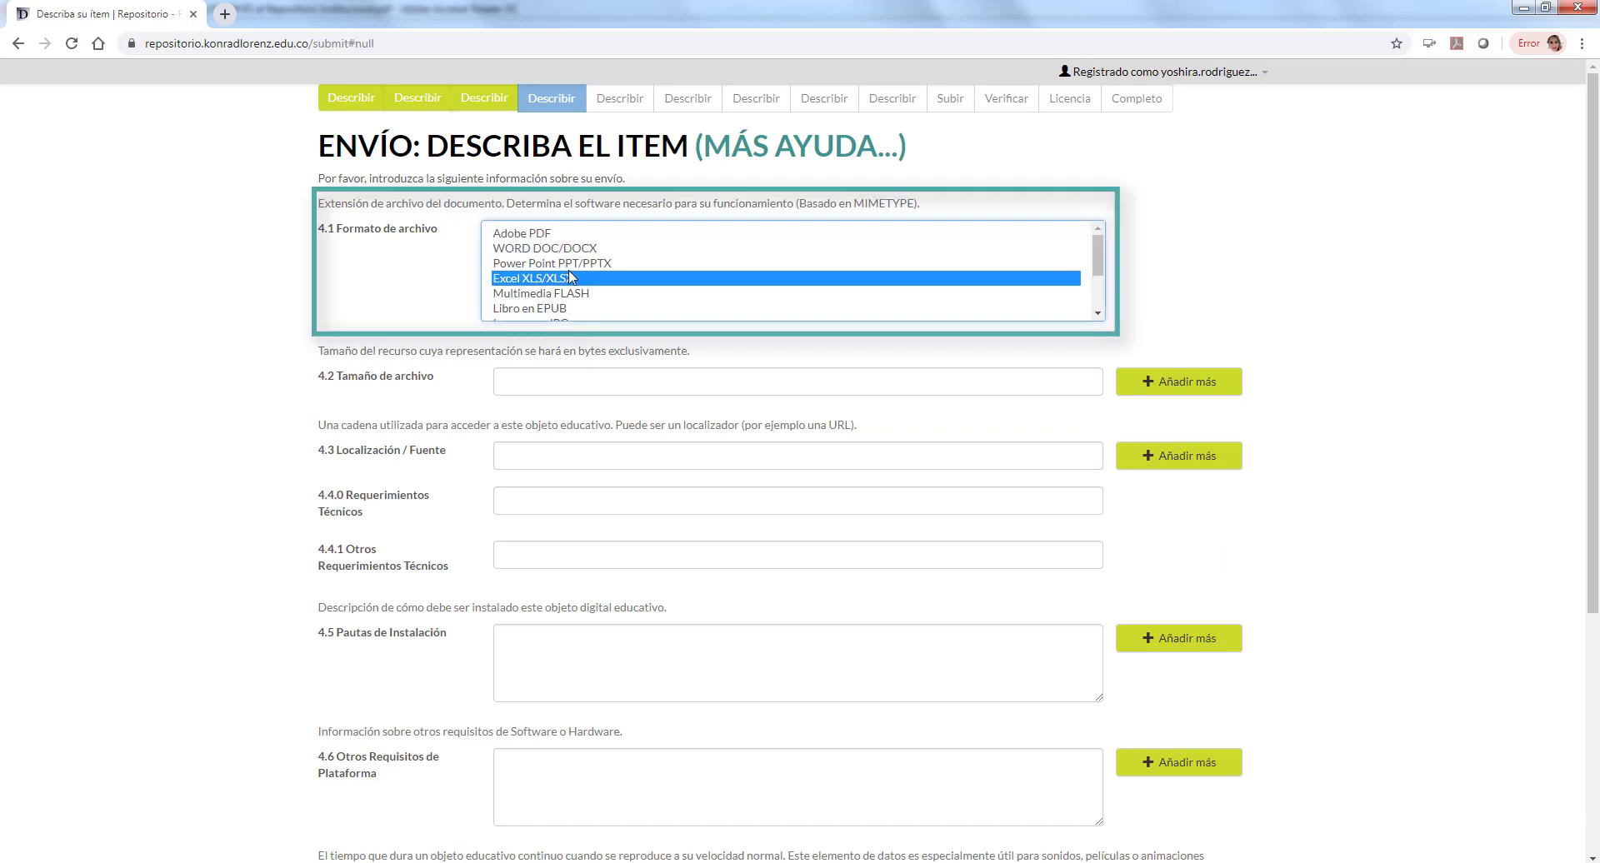
left_click(571, 294)
scroll(1040, 281, "down", 2)
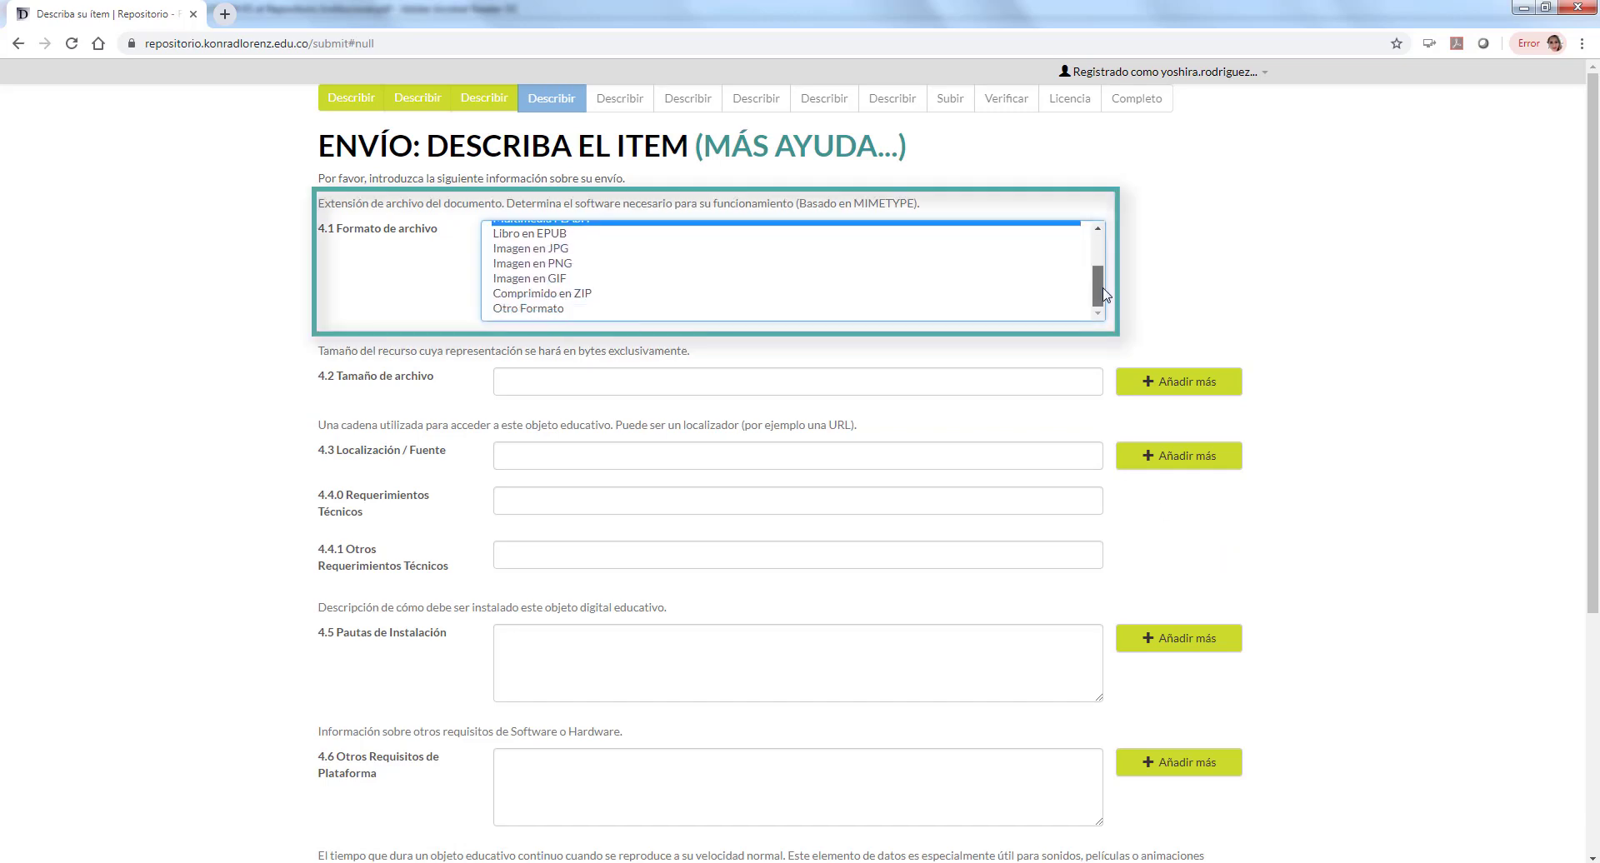
left_click(540, 310)
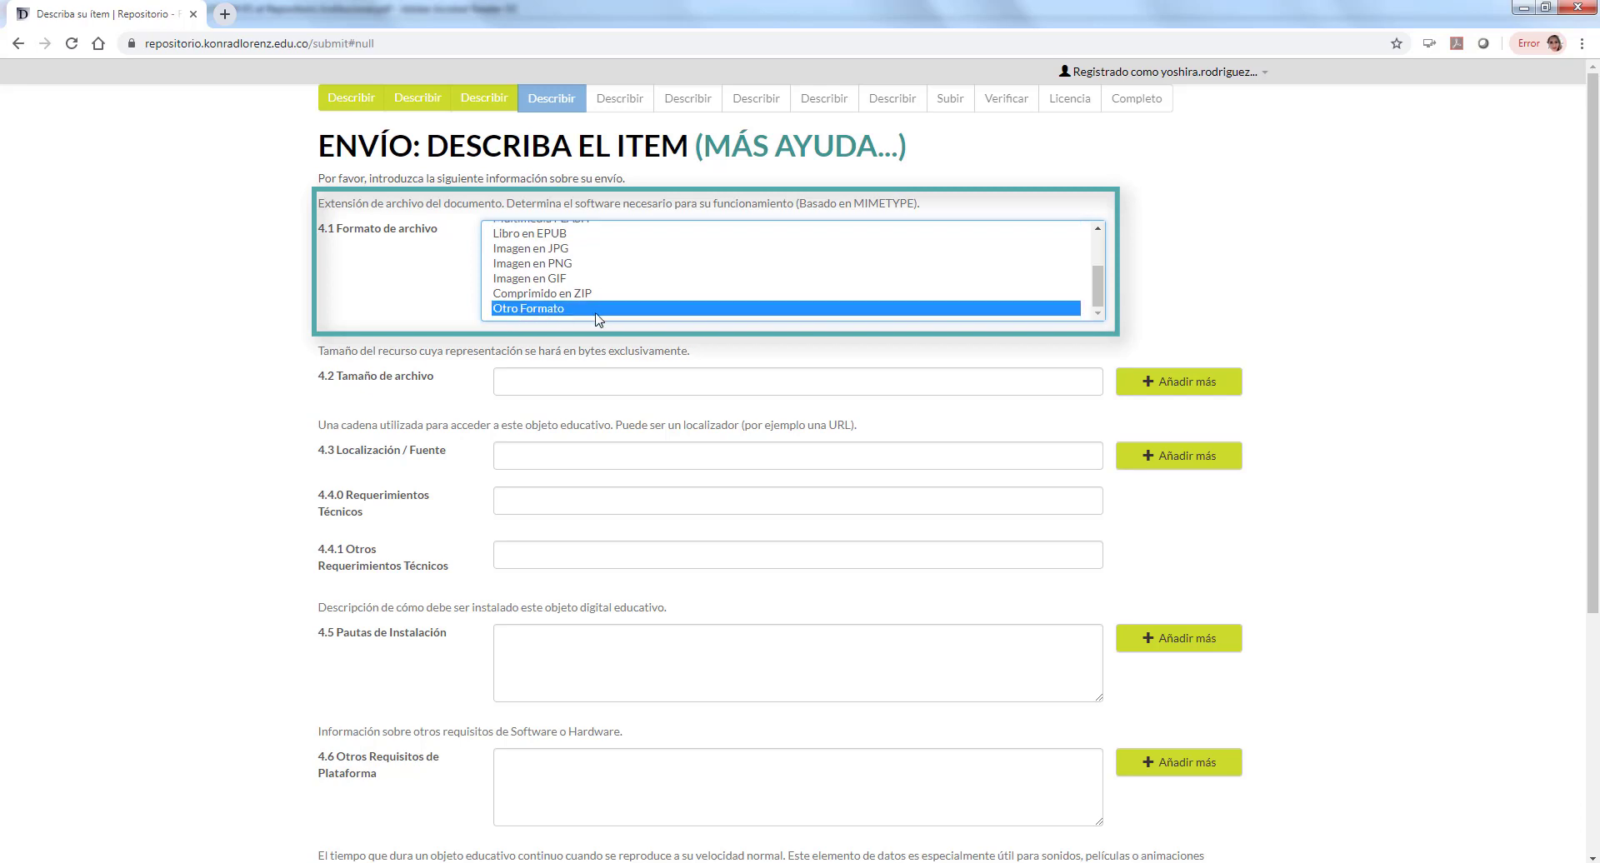
Step: Enter the file size 2300 bytes and the source 'Departamento de Educacion Virtual'
left_click(599, 379)
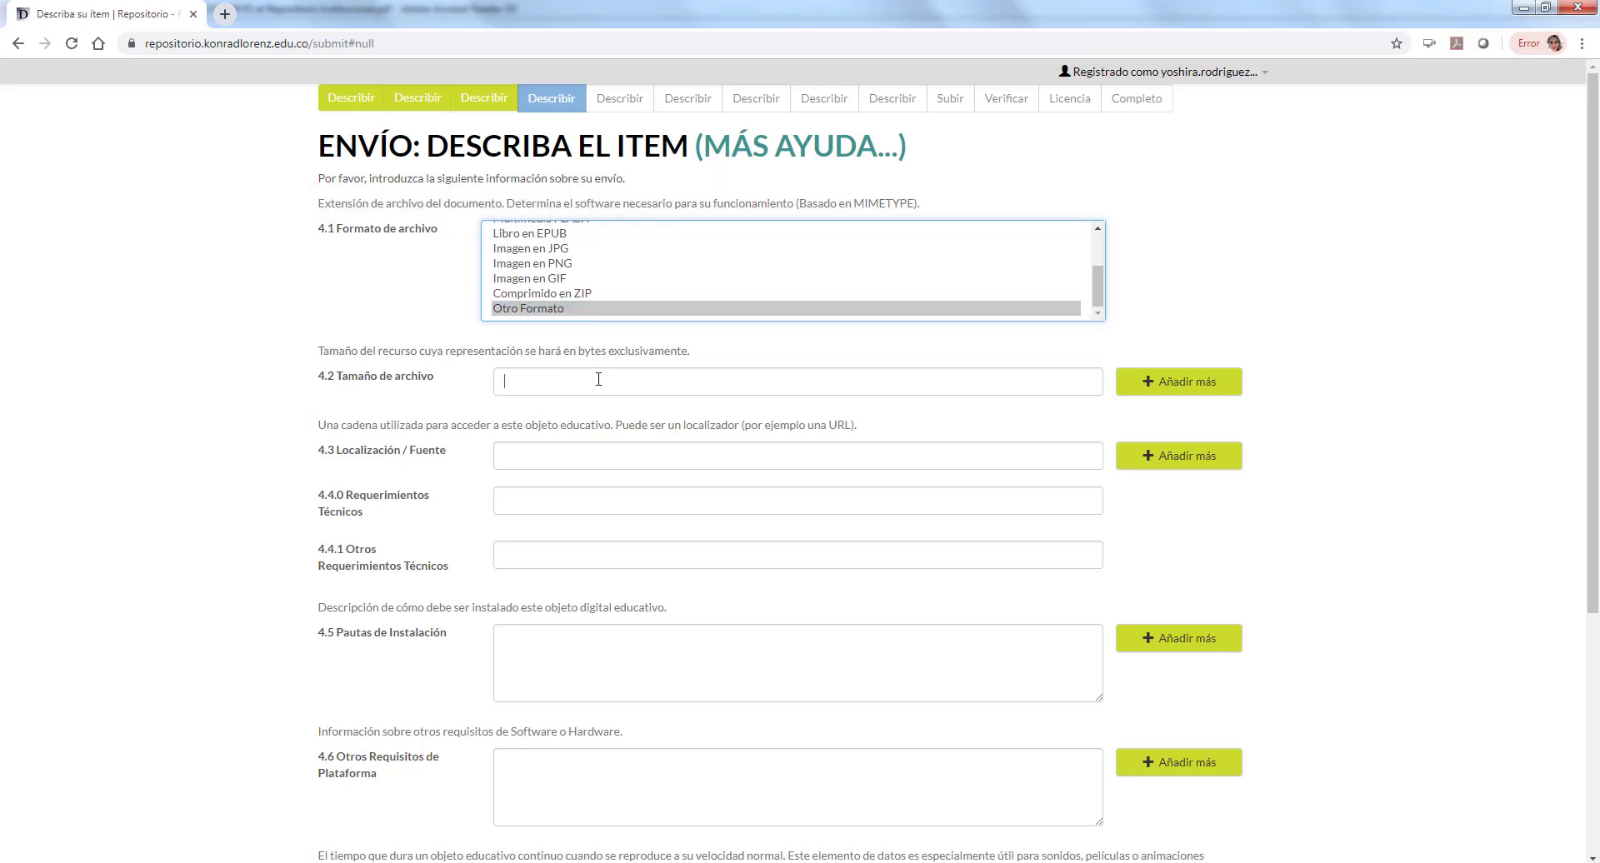
double_click(592, 351)
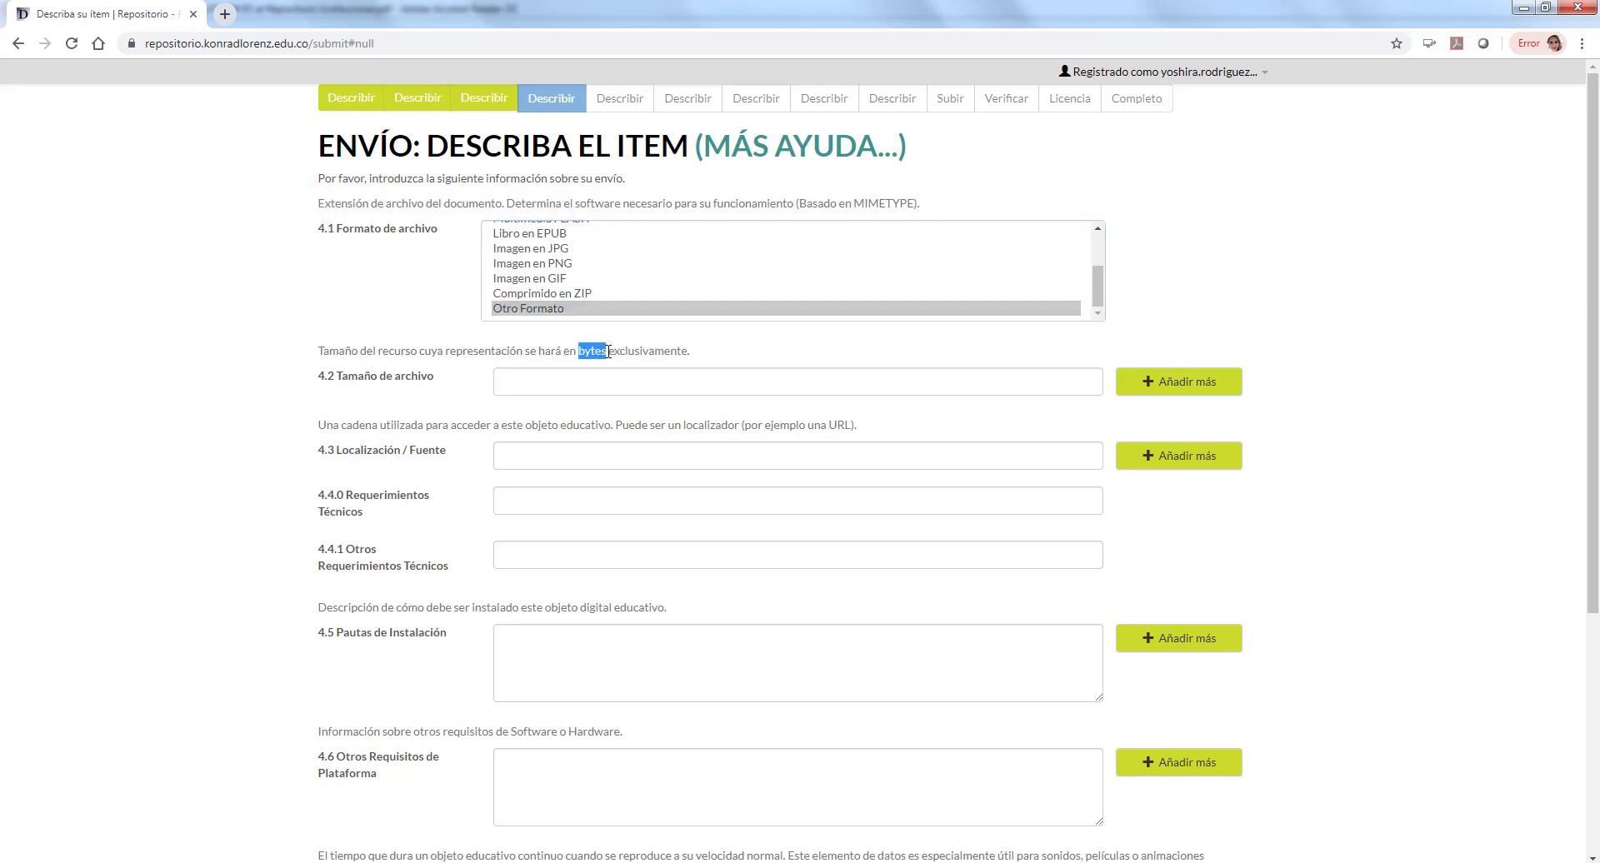
left_click(855, 392)
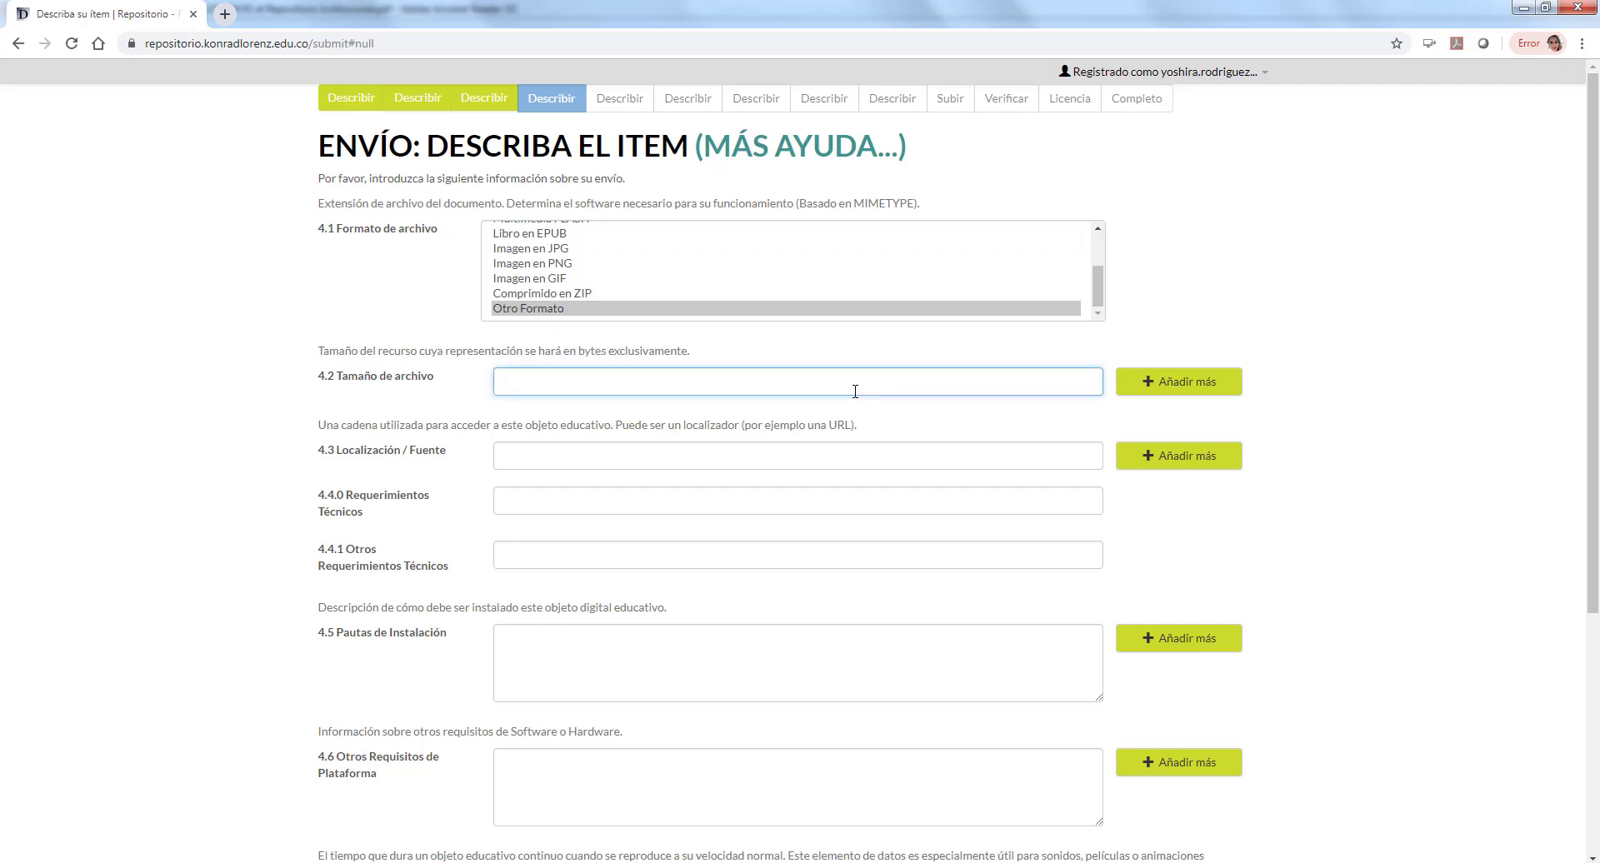
type("2300")
left_click(640, 455)
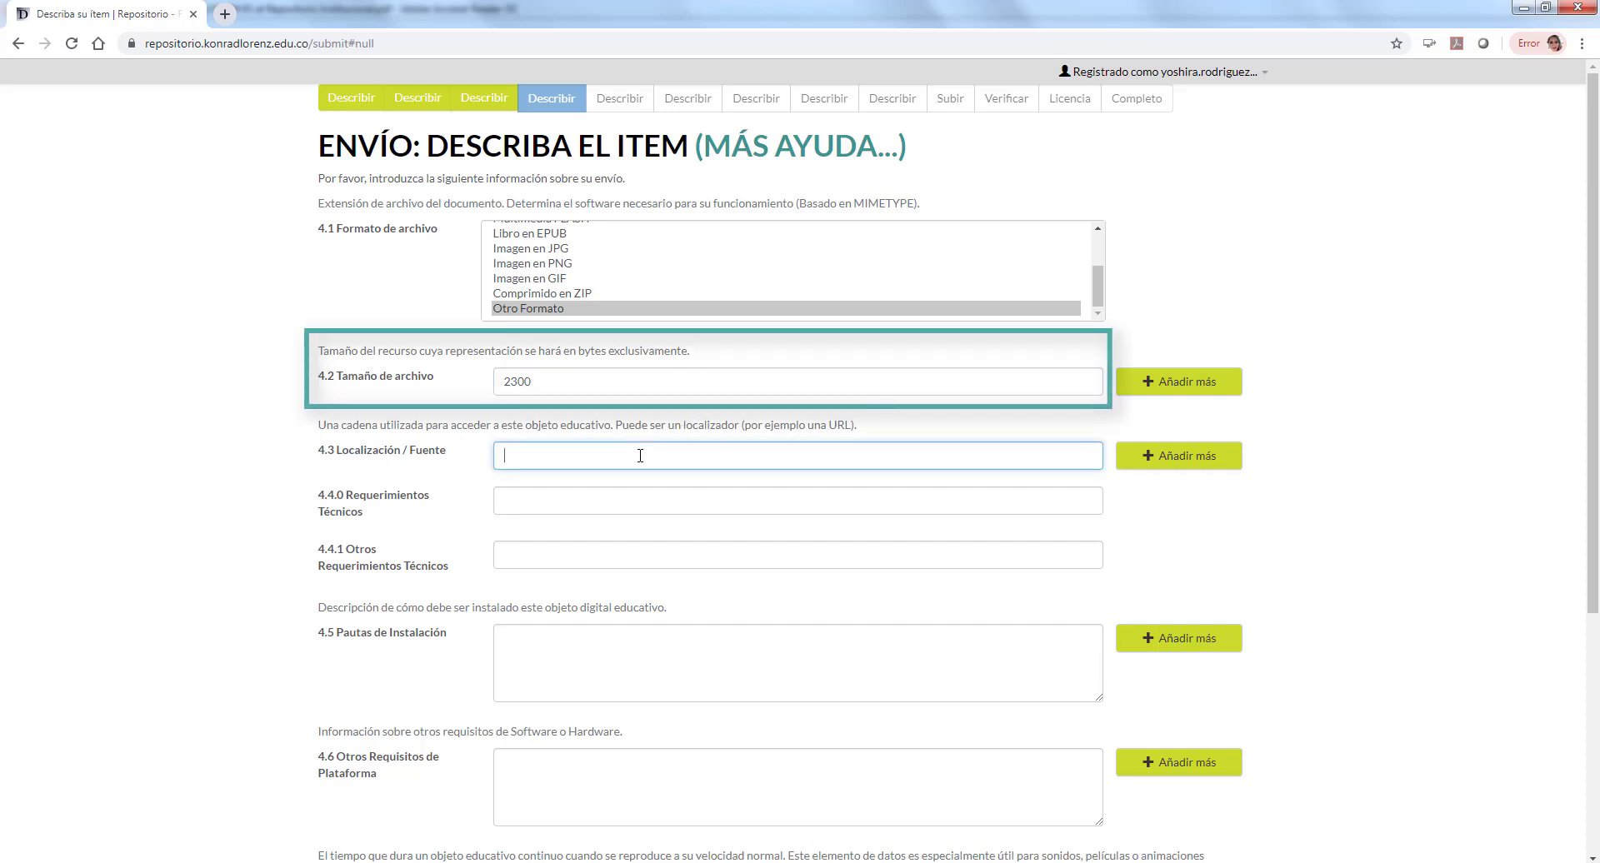
type("Departamento de ")
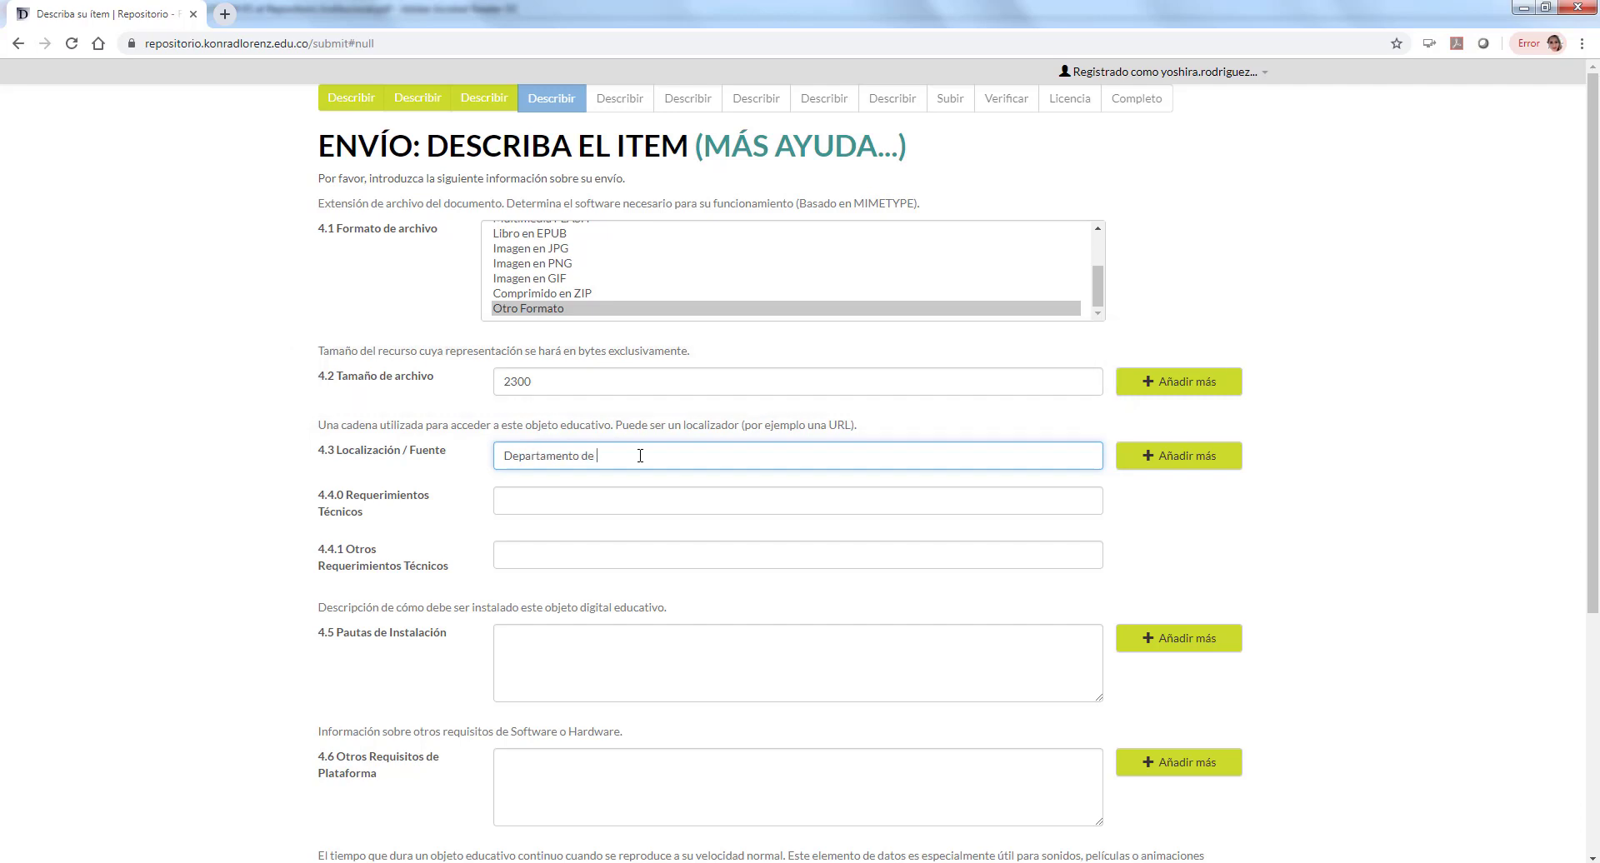
type("Educacion Virtual")
Step: Add the browser requirement 'Abril en navedagor google o fire' and a 5 minutos duration, then continue
left_click(606, 502)
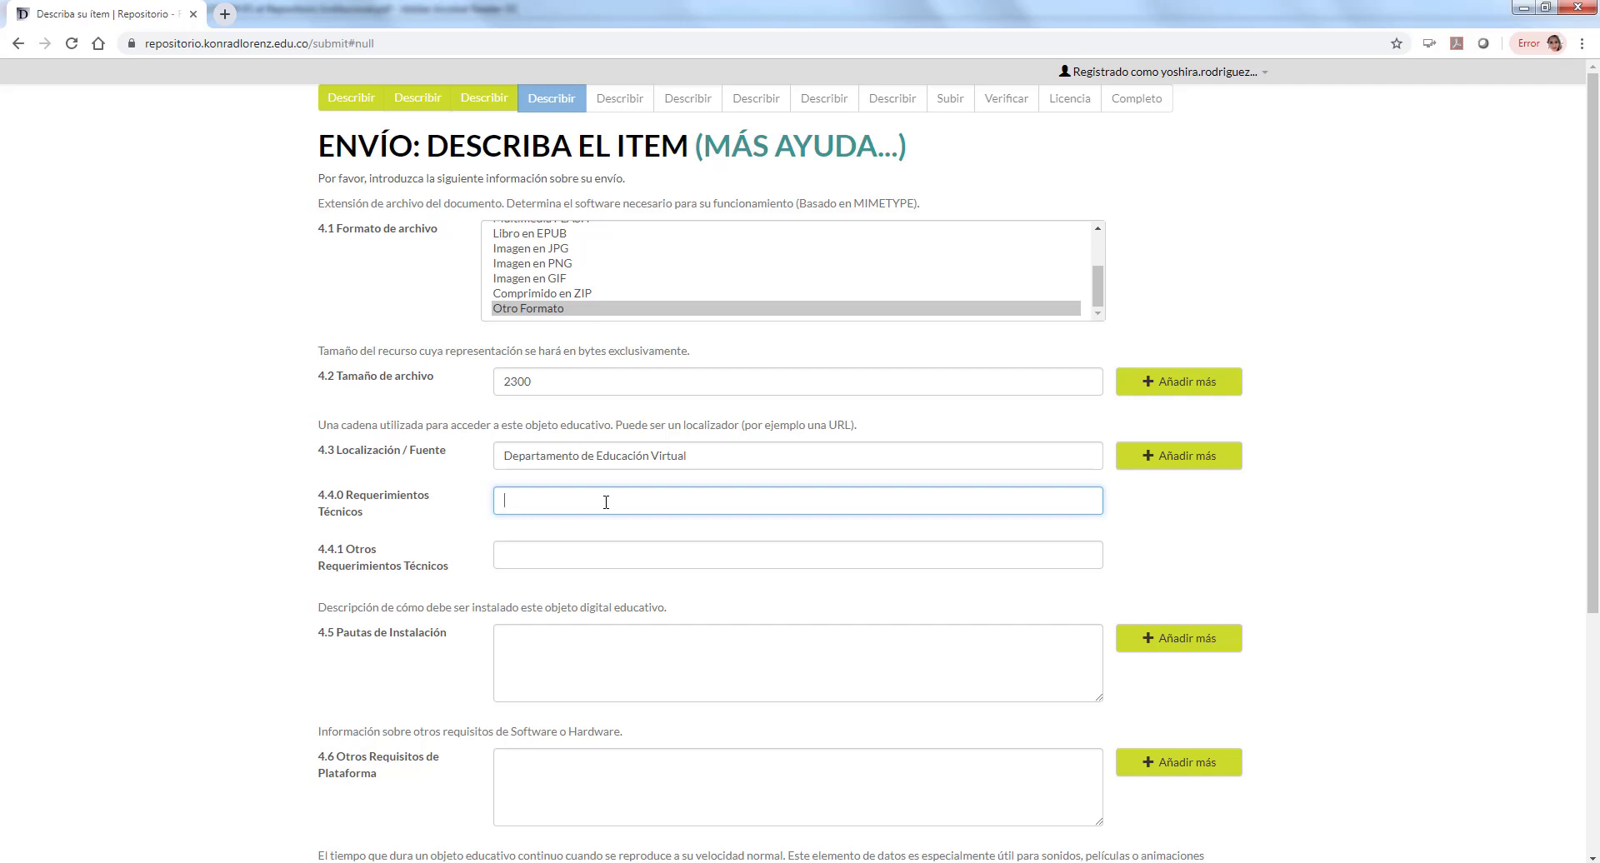
left_click(593, 556)
left_click(594, 503)
type("Abril en naved")
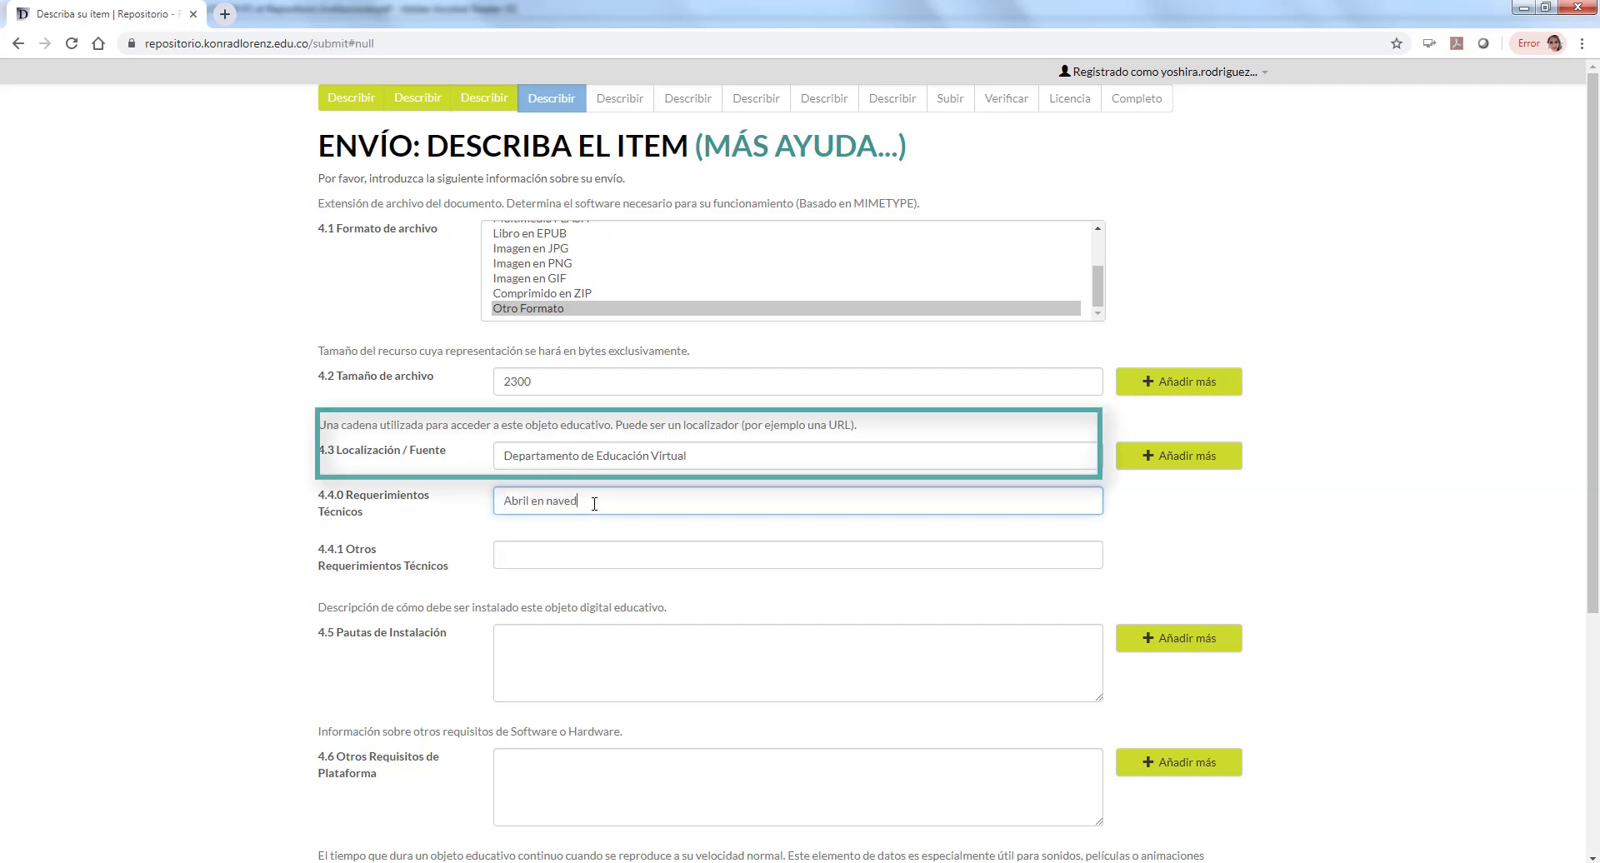
type("agor google o firefox")
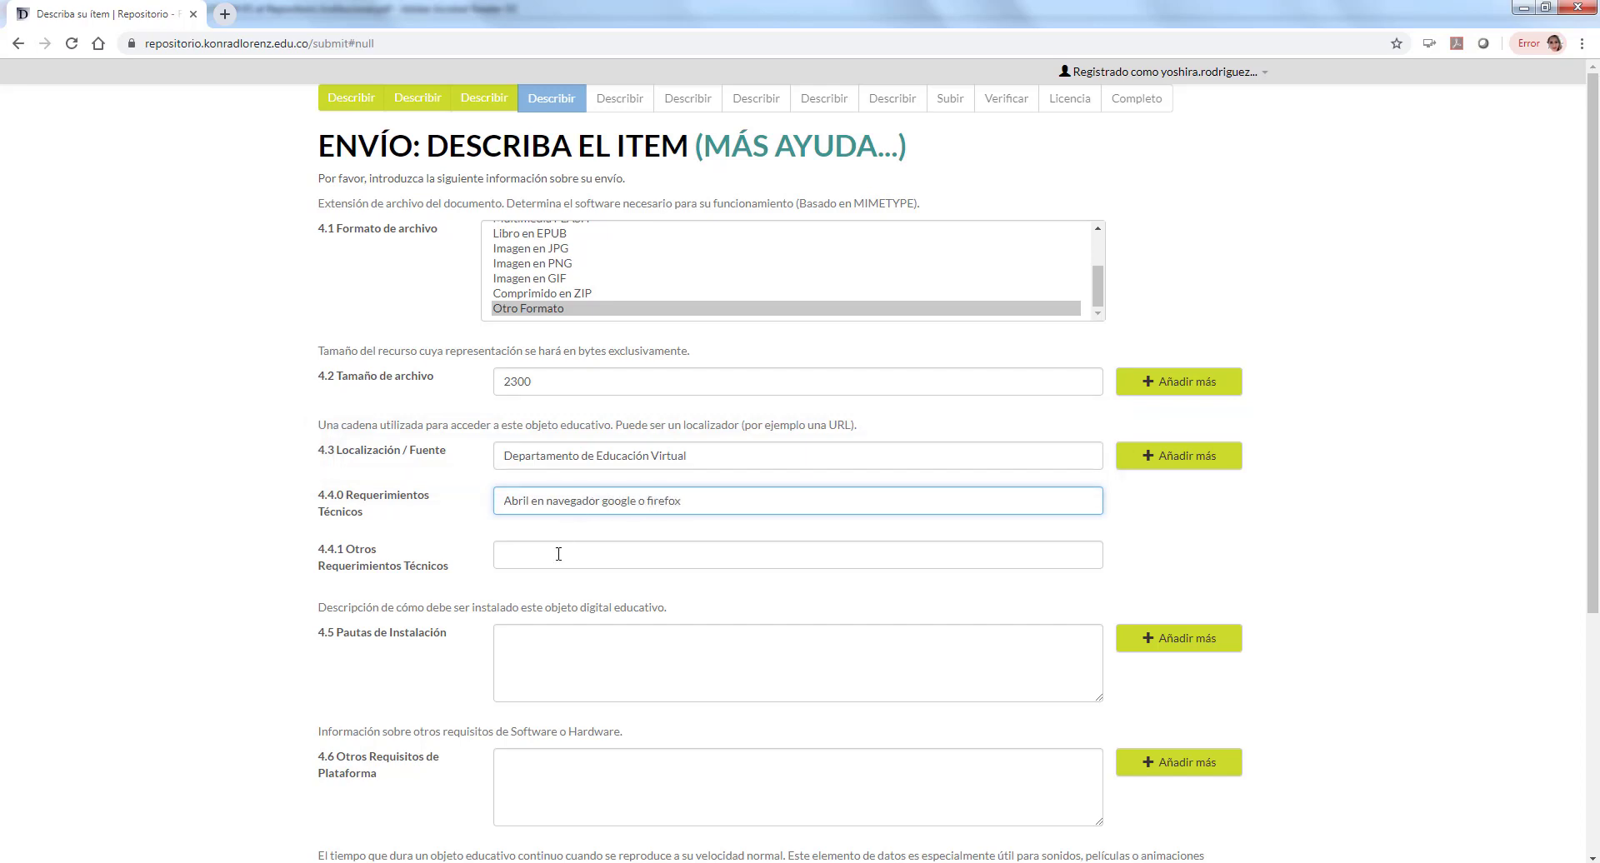
left_click(559, 554)
left_click(571, 643)
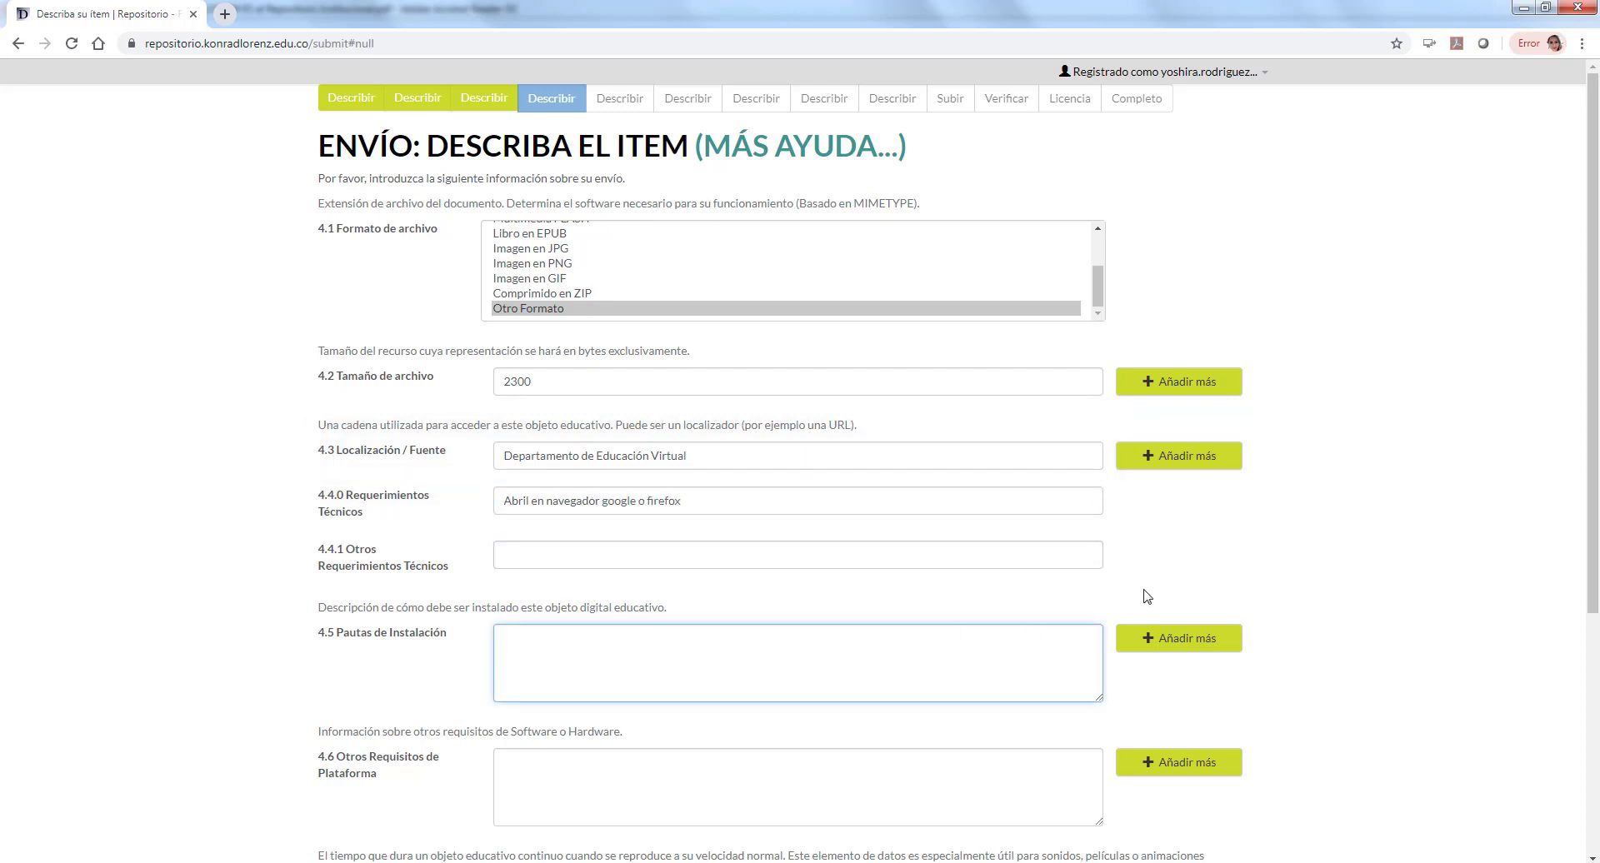
scroll(813, 575, "down", 1)
left_click(759, 690)
scroll(561, 812, "down", 1)
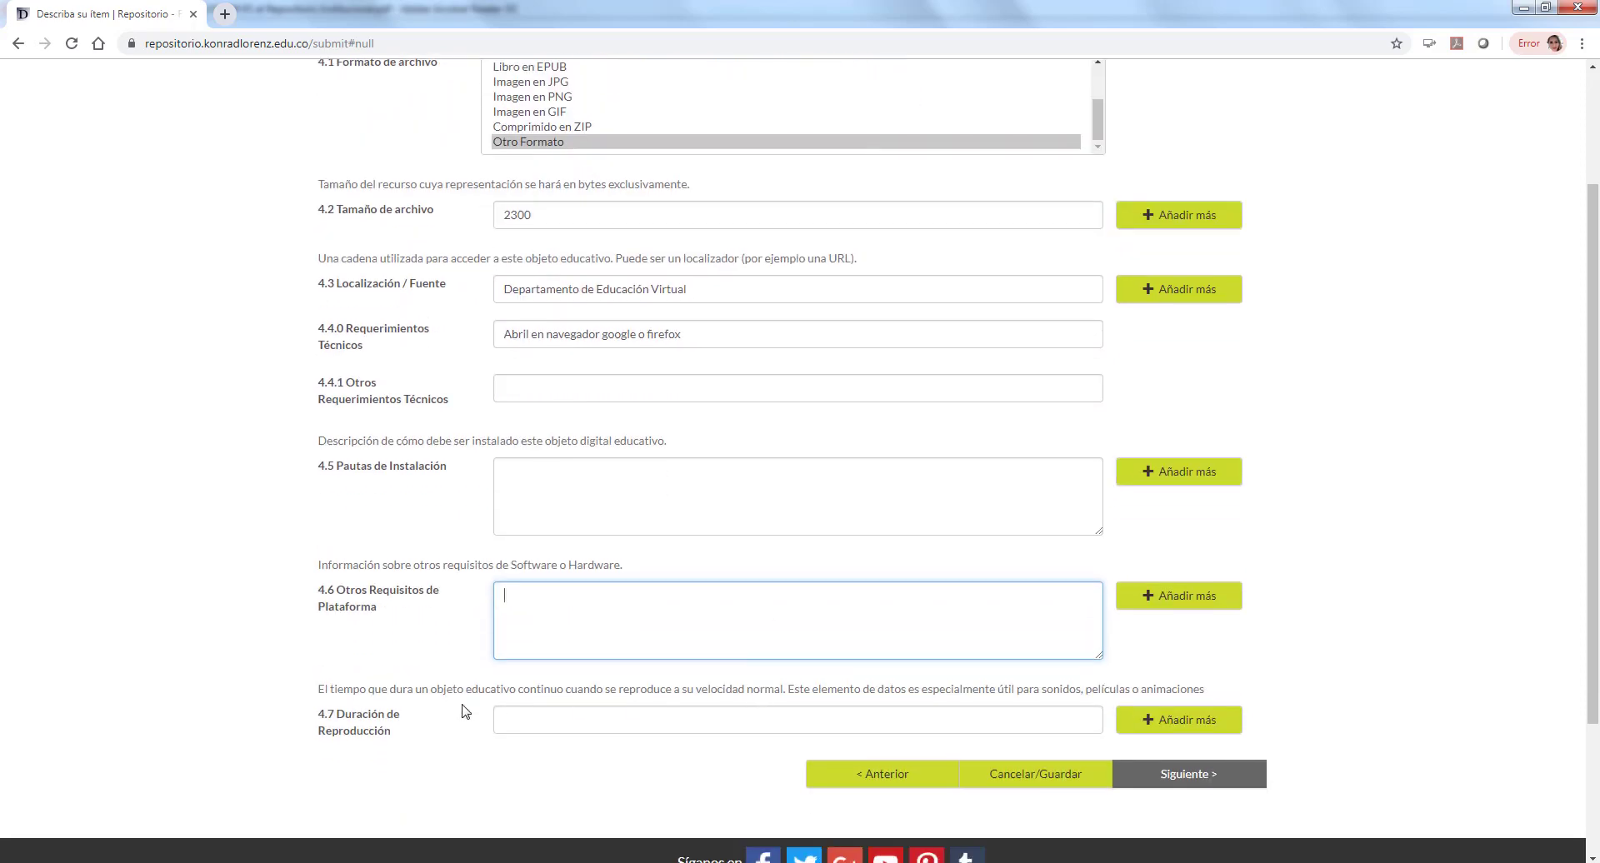
left_click(550, 713)
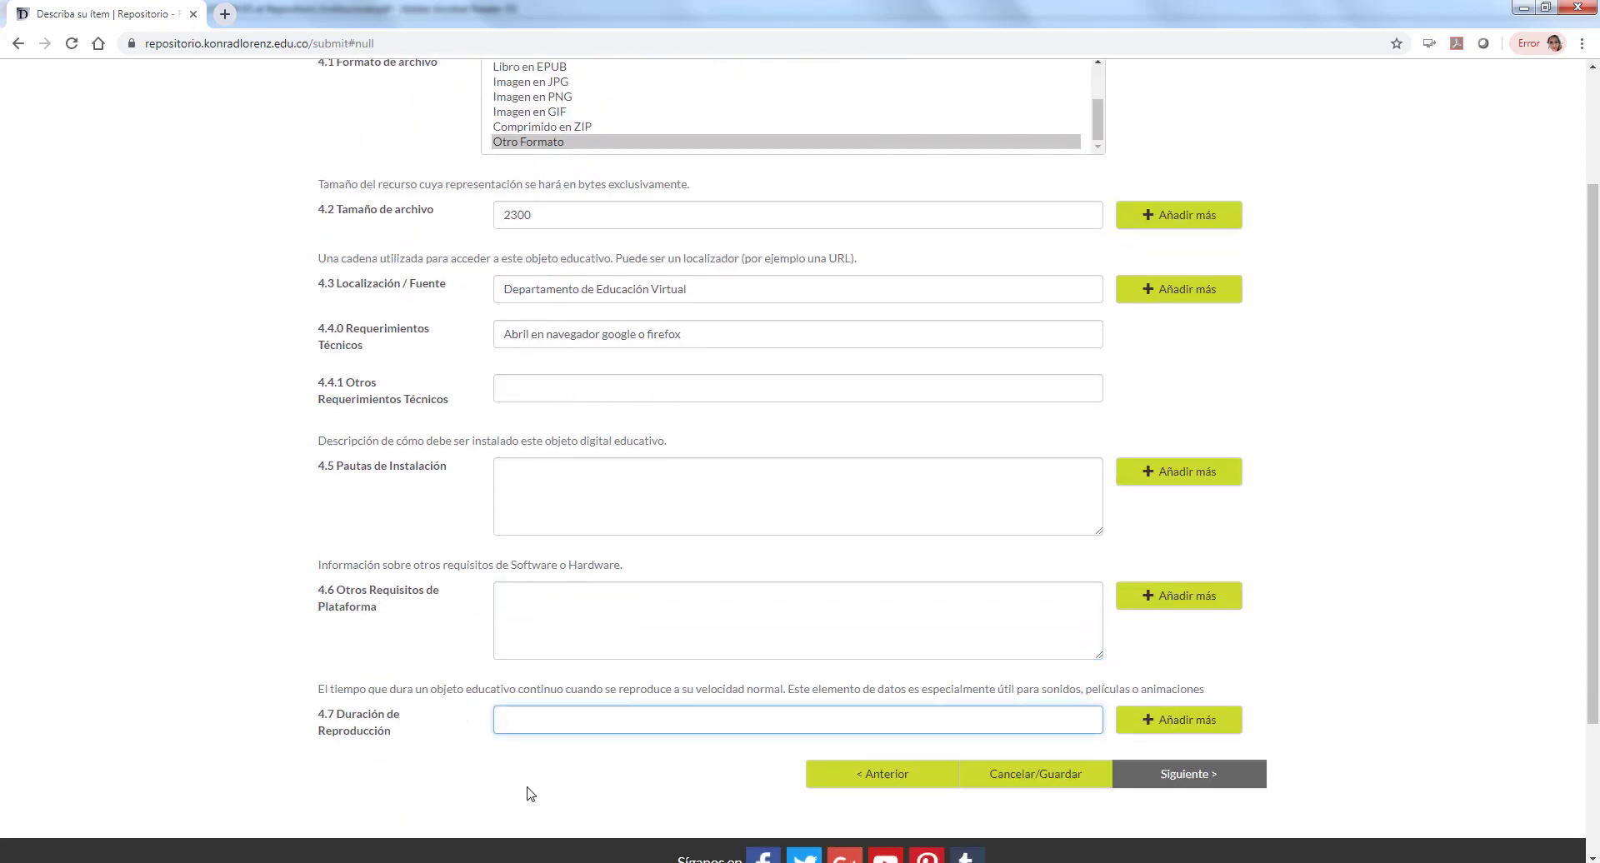
type("5 minutos")
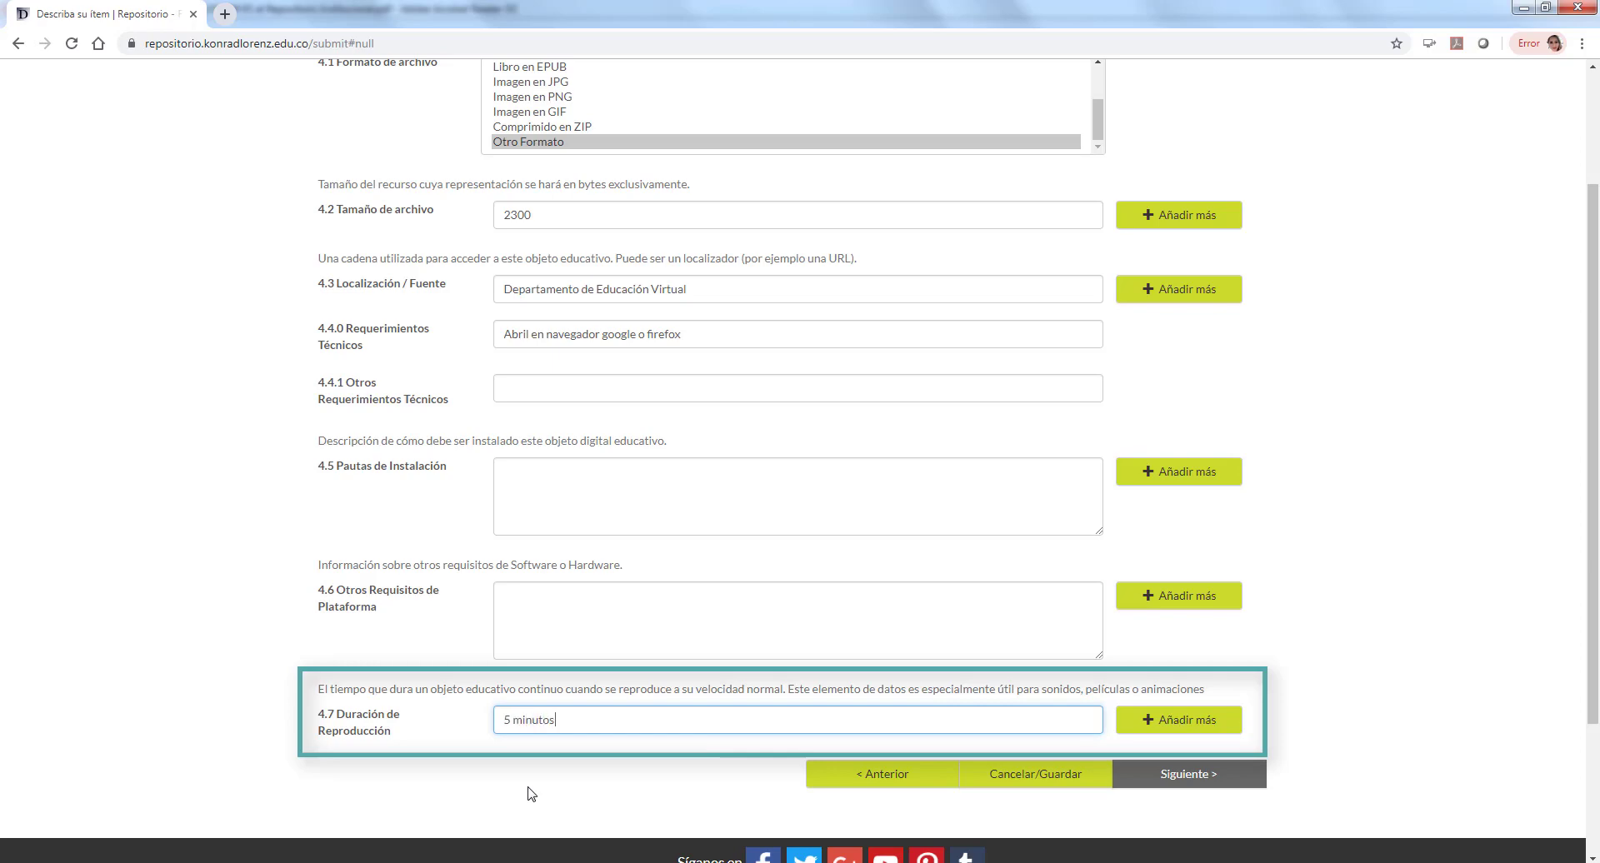
left_click(1159, 774)
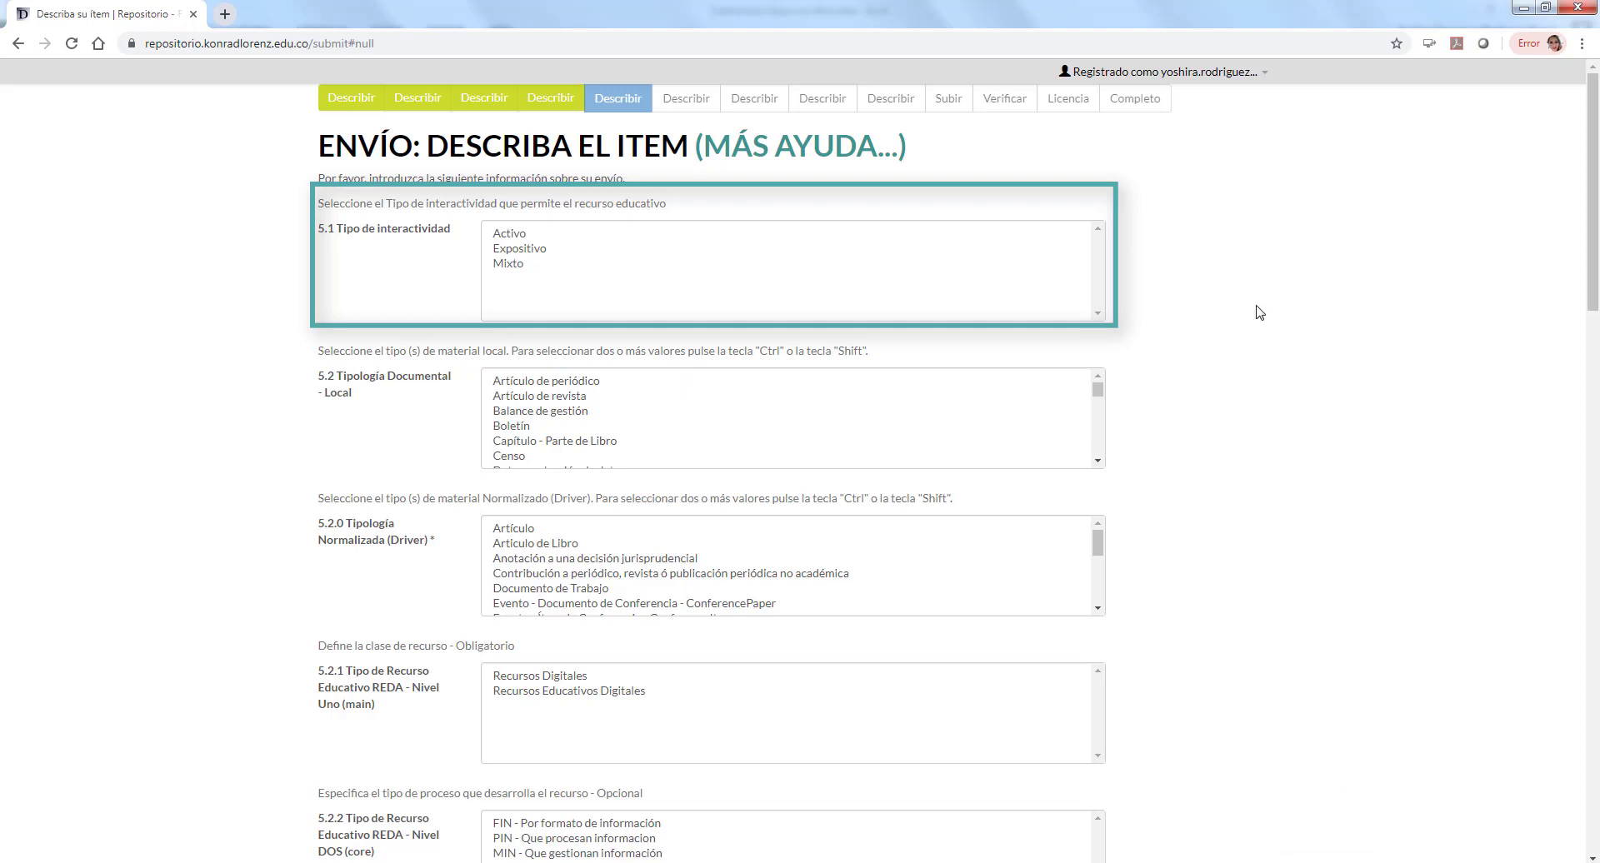
Step: Choose Expositivo in 5.1, Objeto de Aprendizaje in 5.2 and Literatura Gris in 5.2.0
left_click(538, 250)
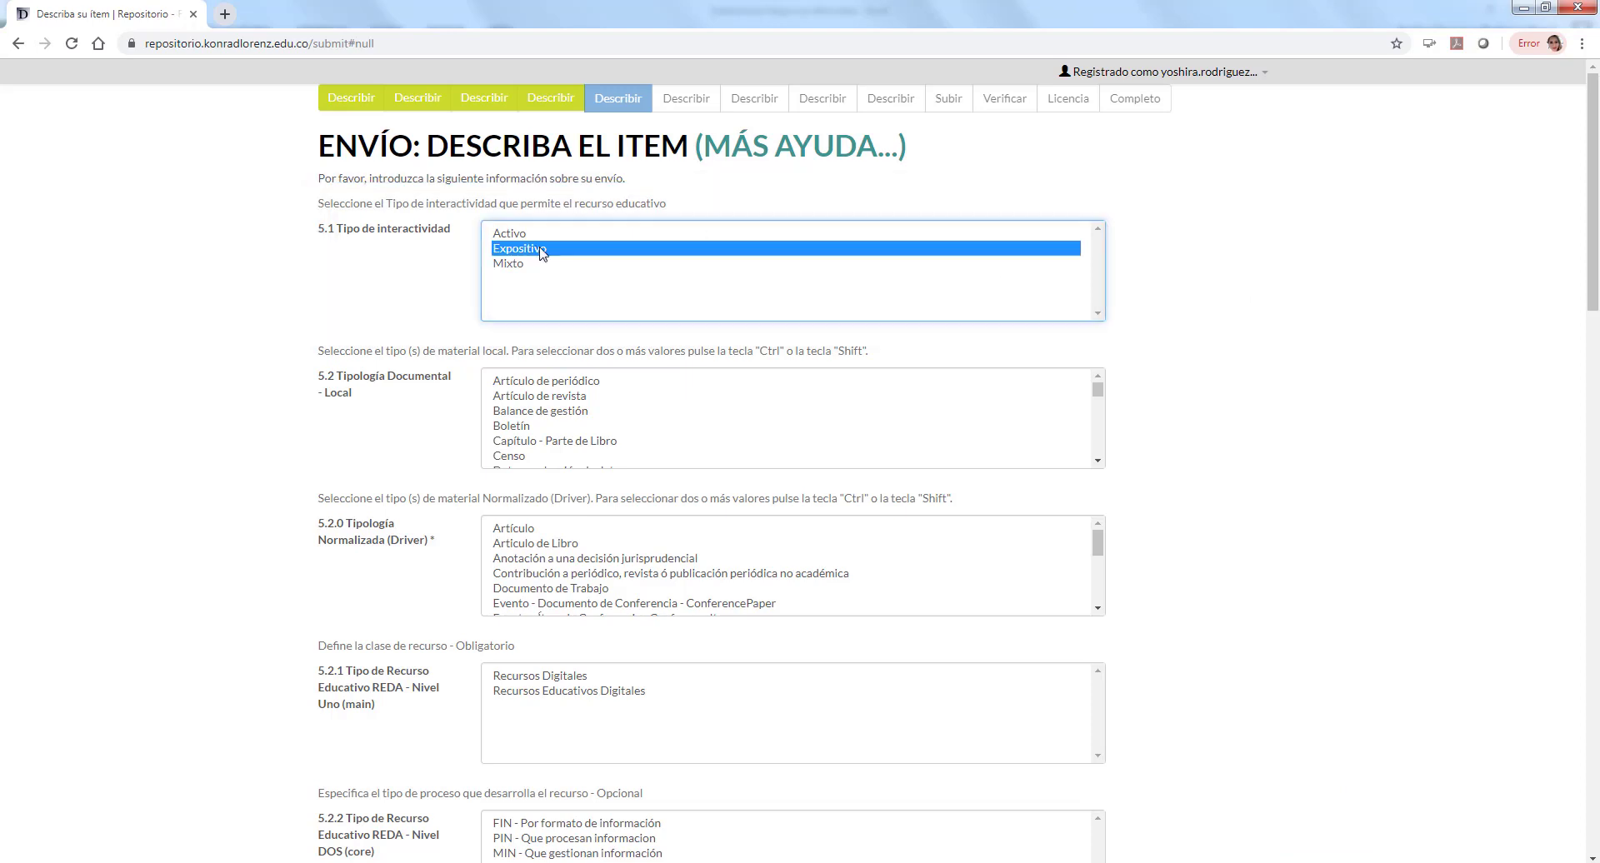
left_click_drag(1098, 392, 1105, 428)
left_click(593, 425)
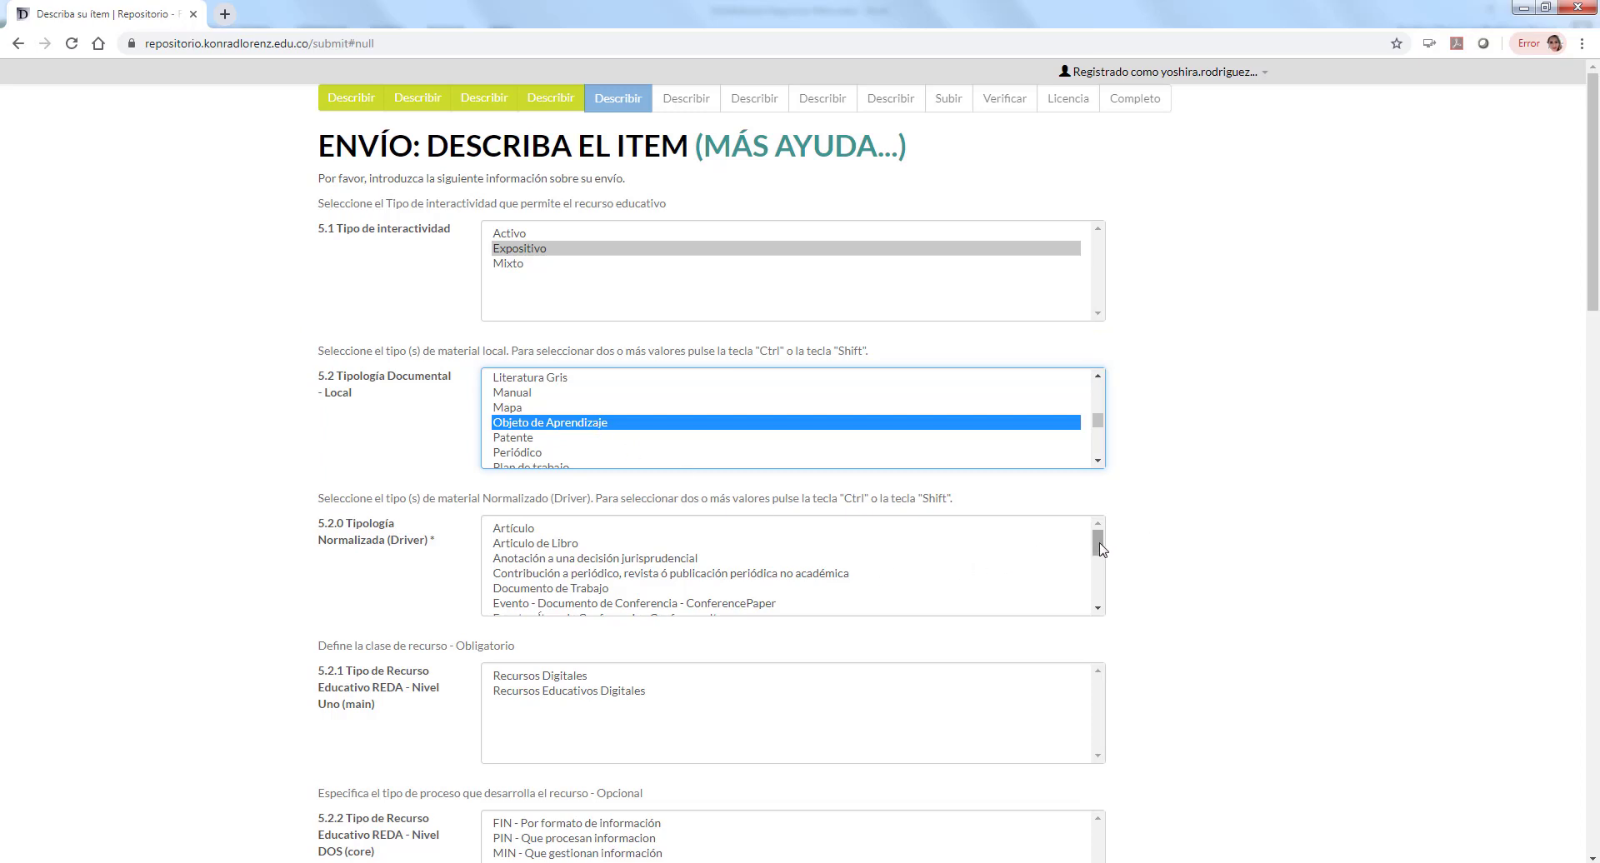
mouse_move(1100, 549)
left_mouse_down()
mouse_move(1108, 607)
mouse_move(1102, 538)
mouse_move(1103, 567)
left_mouse_up()
left_click(535, 594)
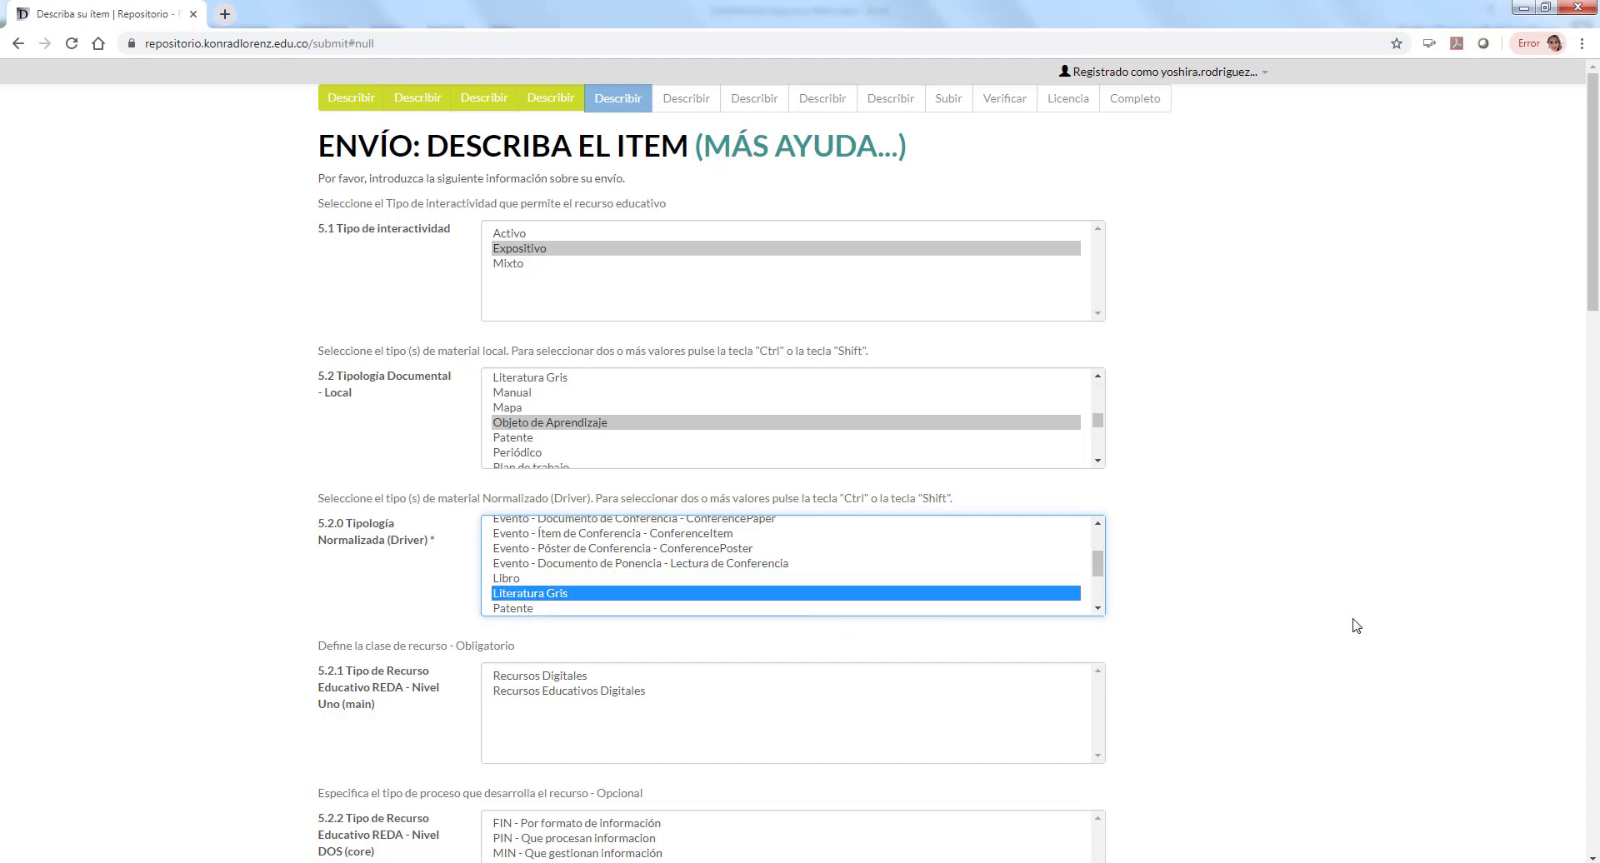
left_click(1379, 613)
scroll(1380, 613, "down", 2)
Step: Set REDA levels to Recursos Educativos Digitales, TIN - Intencionalidad pedagógica, LO - Learning Objects and EDT - Educativo
left_click(691, 525)
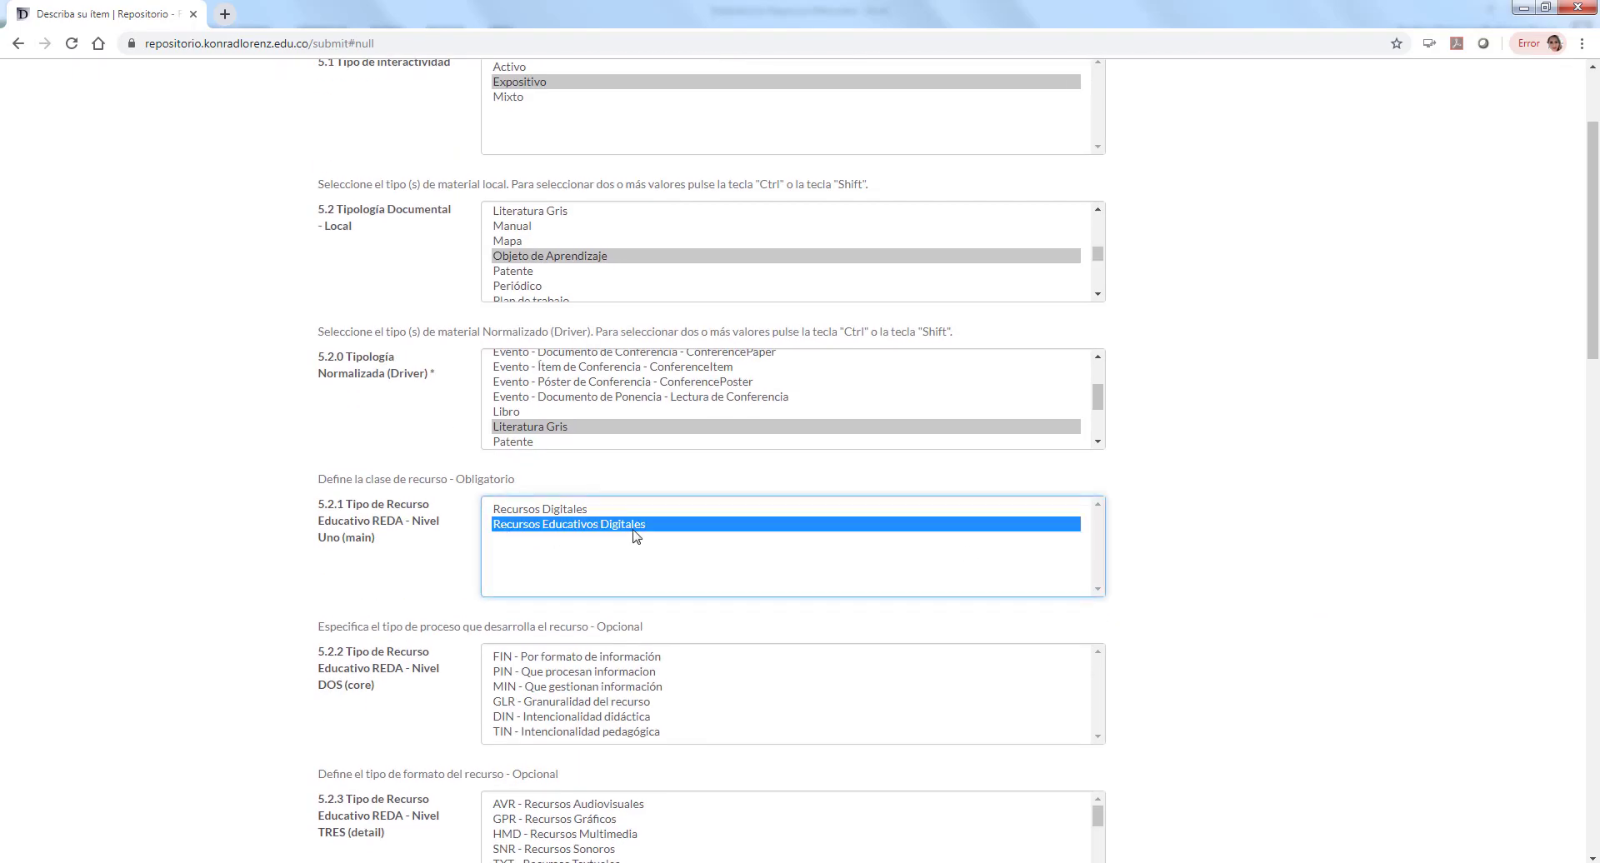
left_click(1419, 589)
scroll(1418, 588, "down", 4)
left_click(597, 399)
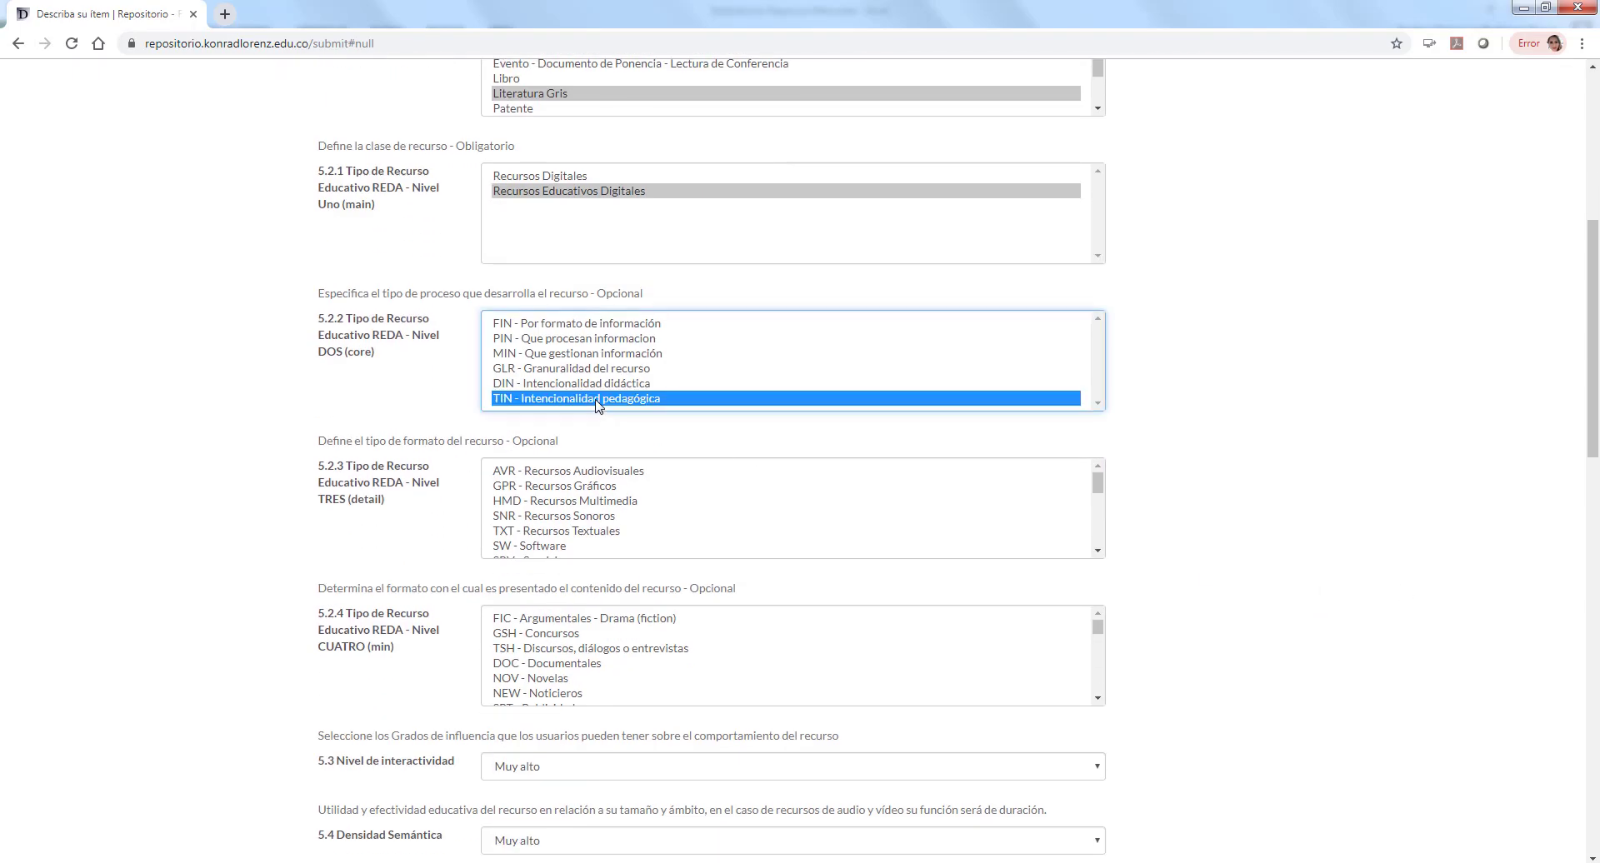
left_click_drag(1098, 483, 1098, 500)
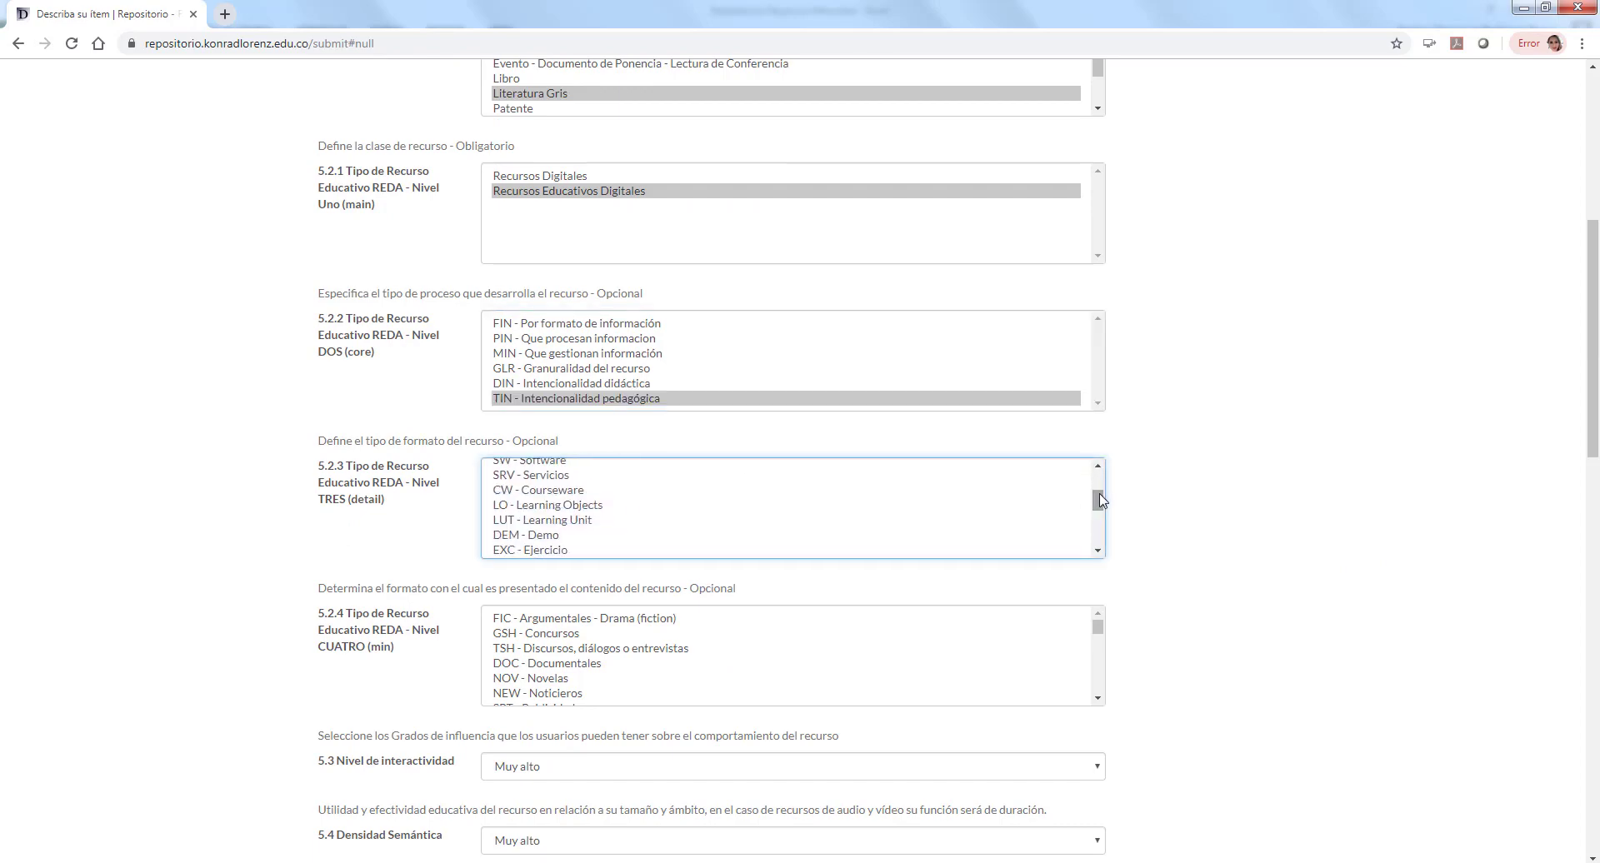
left_click(595, 505)
left_click(1416, 517)
scroll(1417, 517, "down", 2)
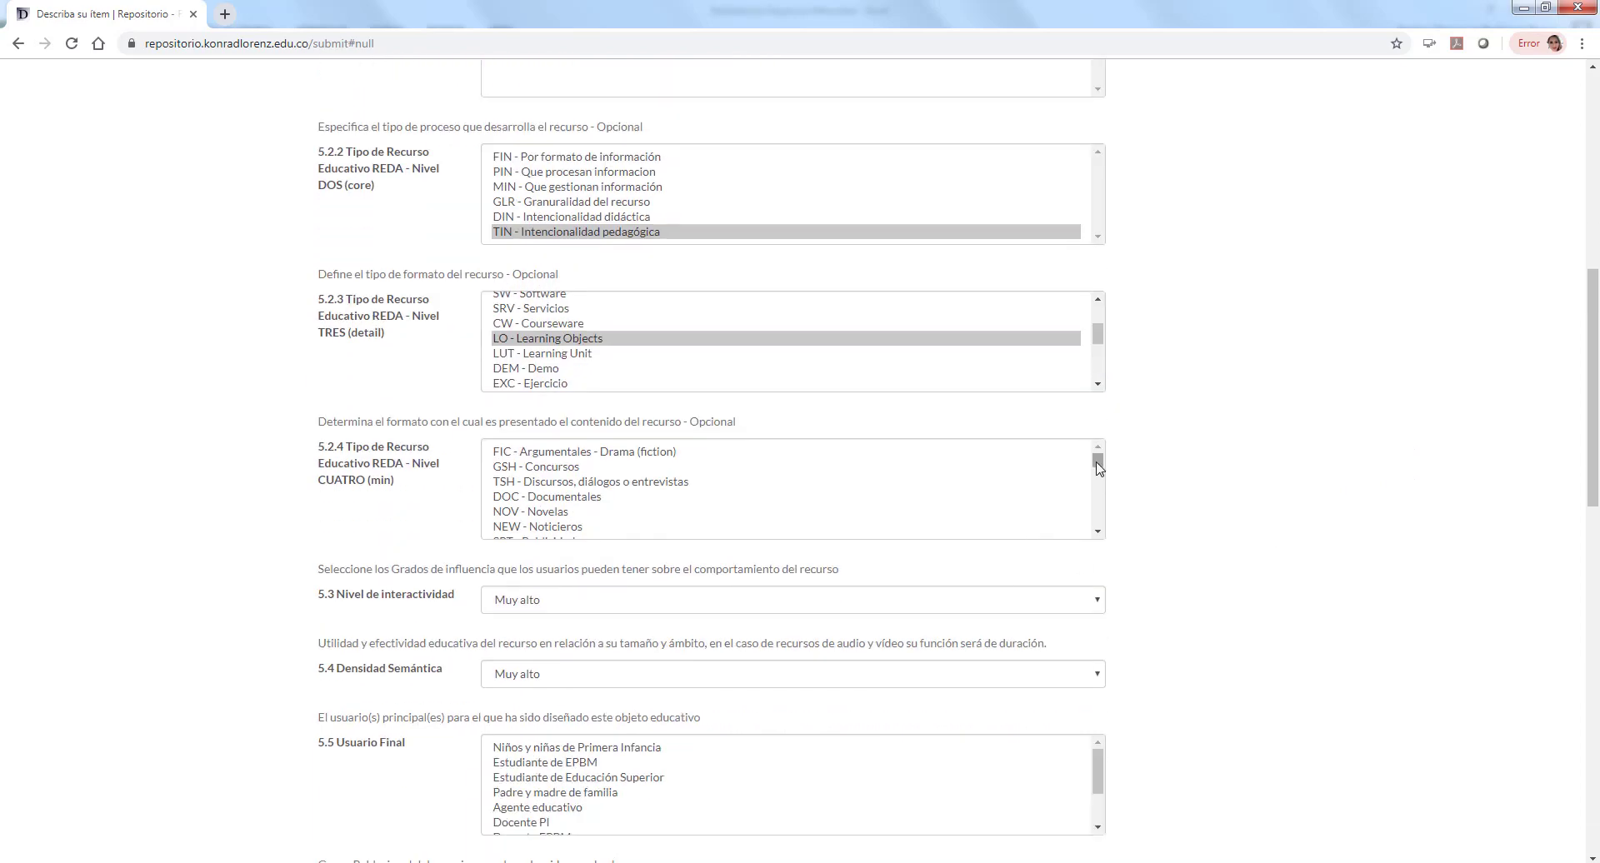
scroll(542, 500, "down", 3)
left_click(541, 497)
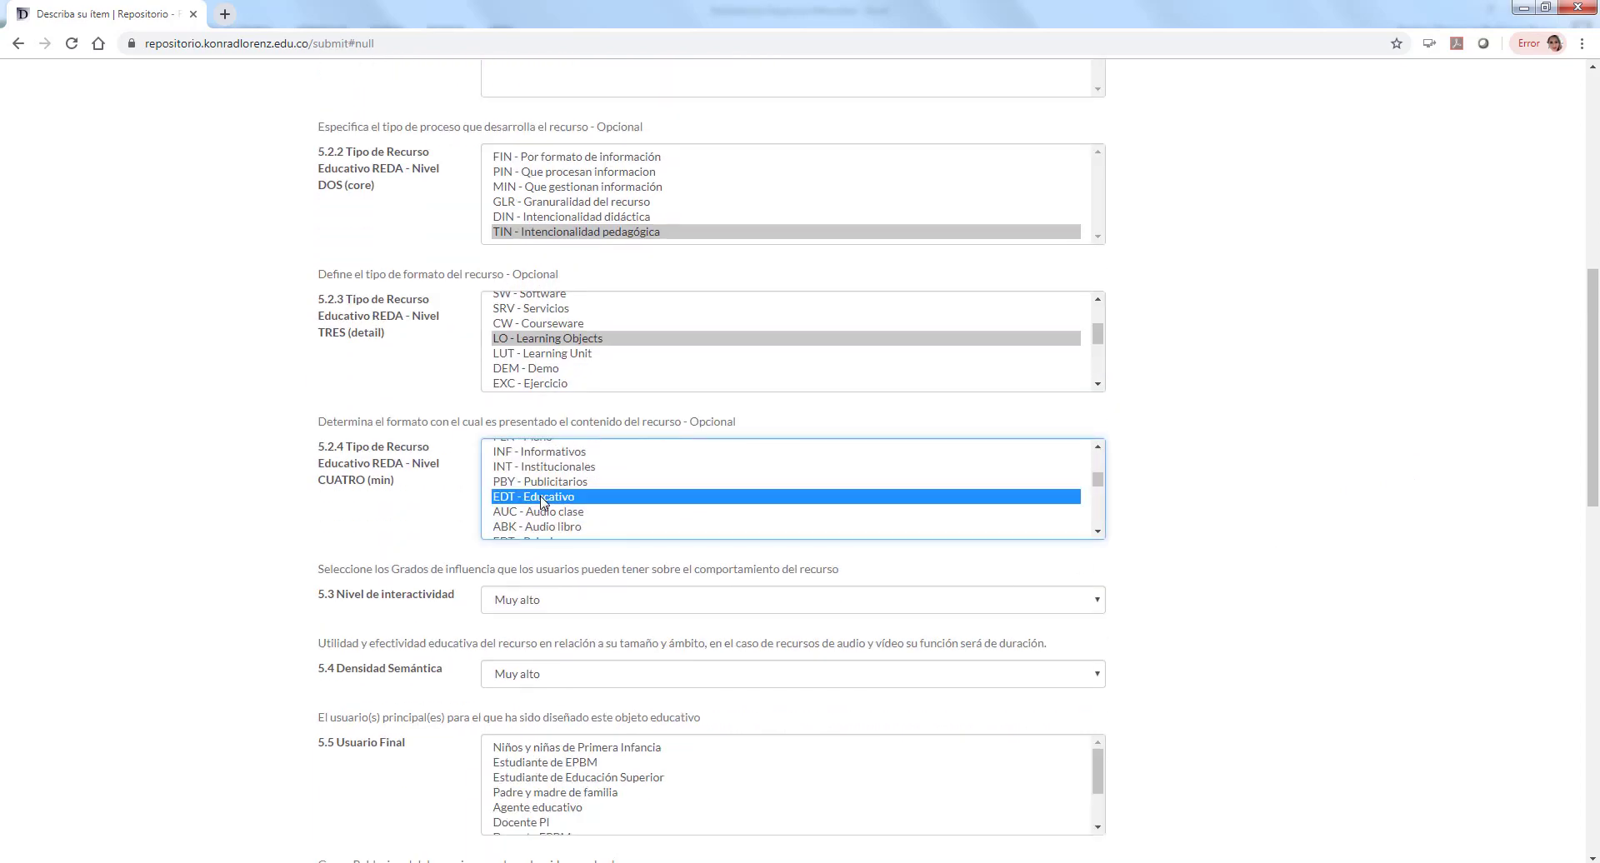
left_click(1269, 598)
scroll(1267, 601, "down", 1)
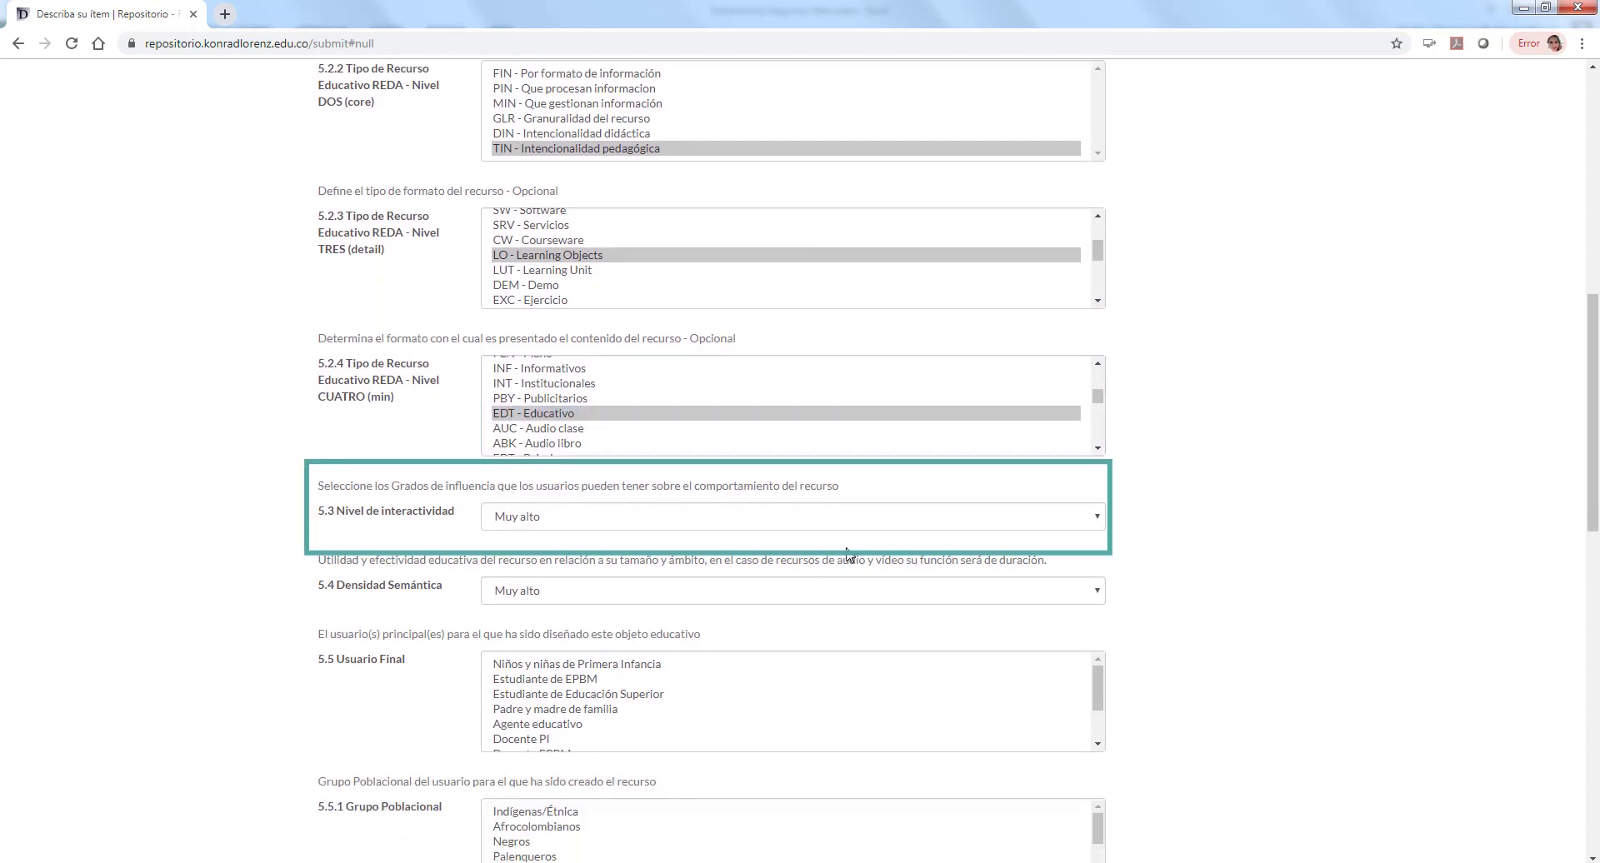
Step: Set 5.3 Nivel de interactividad to Medio
left_click(707, 510)
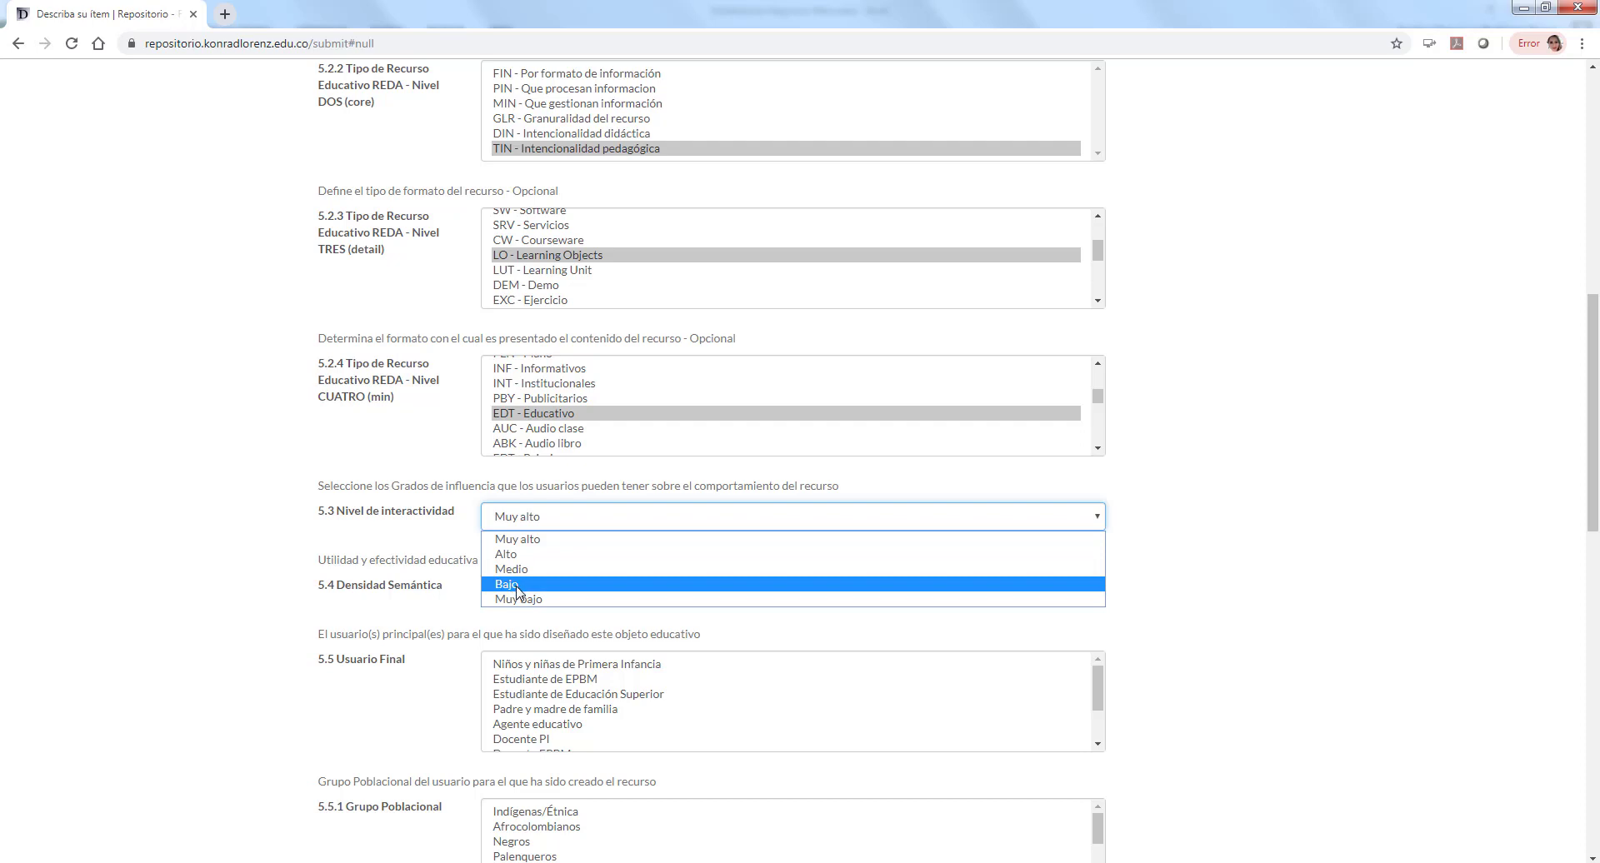
left_click(521, 569)
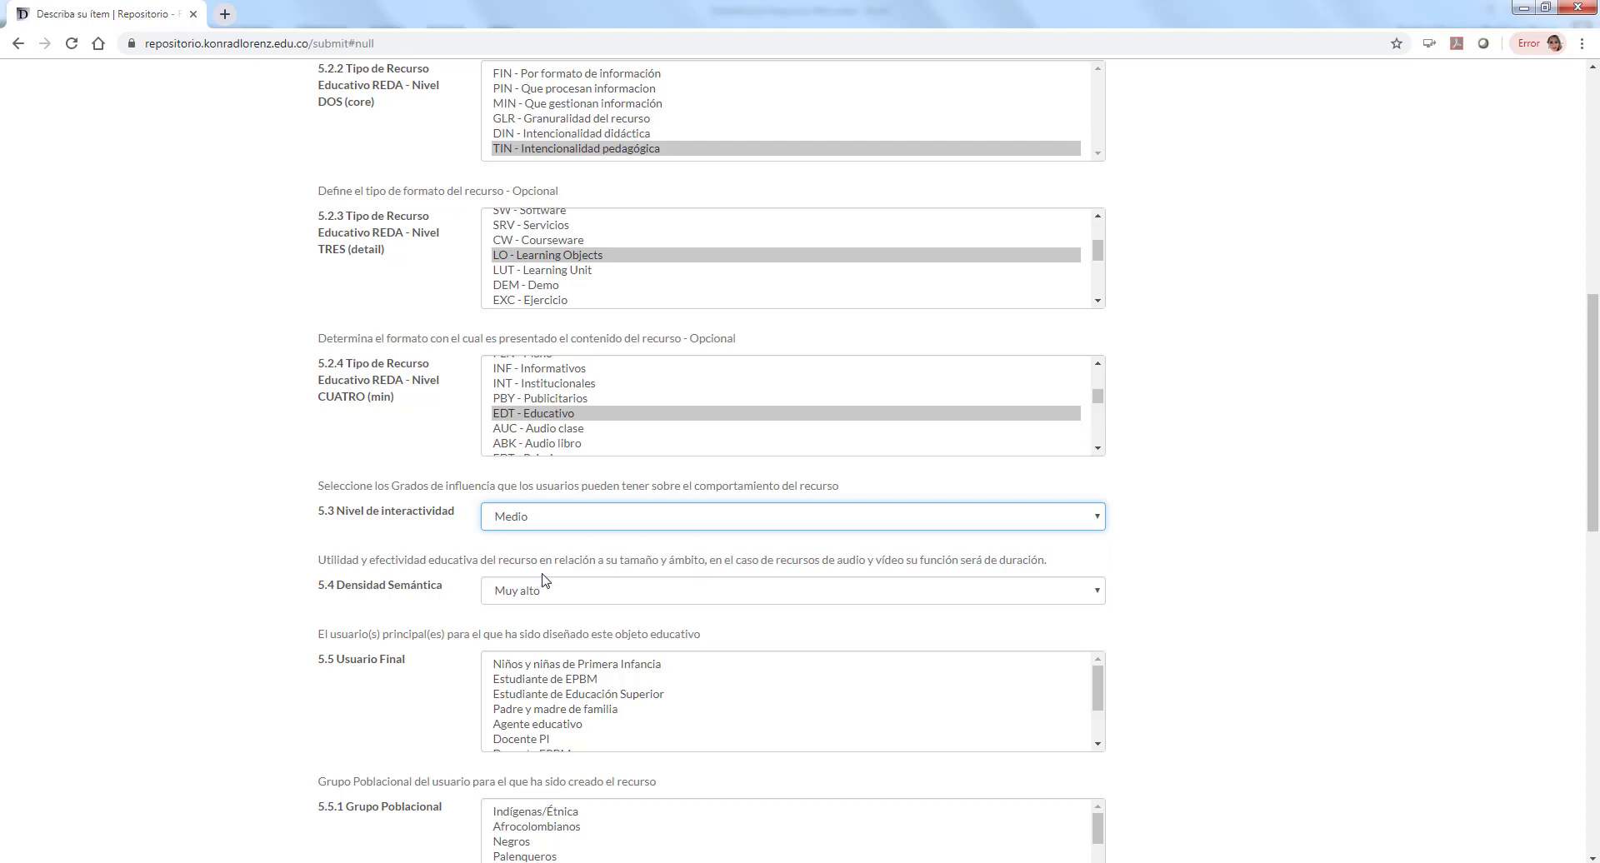
left_click(570, 585)
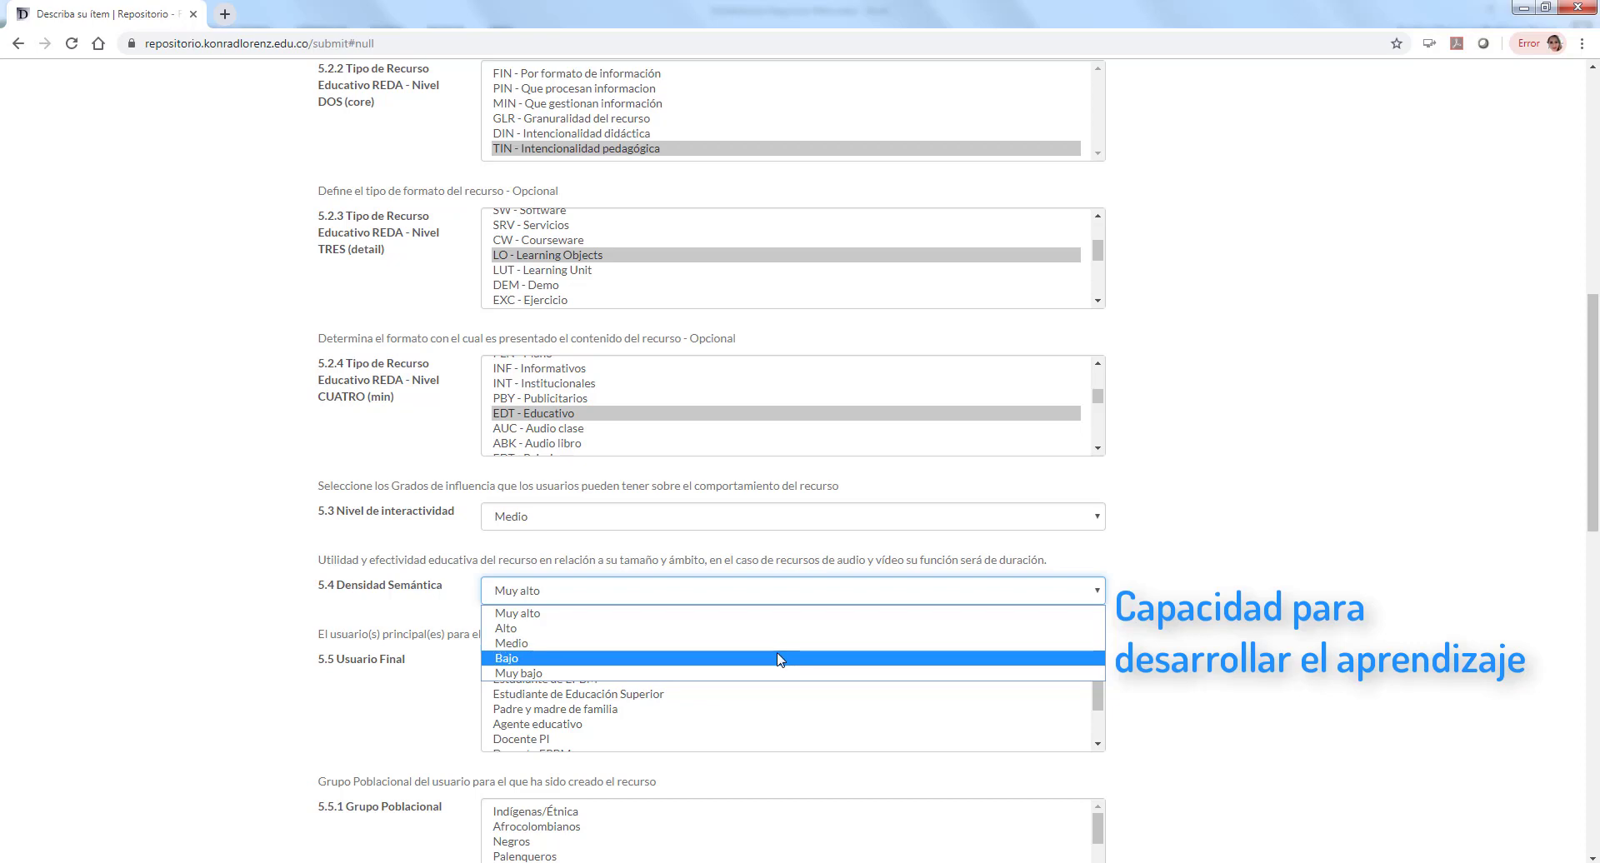
Step: Set semantic density Bajo, end user Estudiante de Educación Superior and population group Ninguno
left_click(779, 660)
scroll(1336, 647, "down", 3)
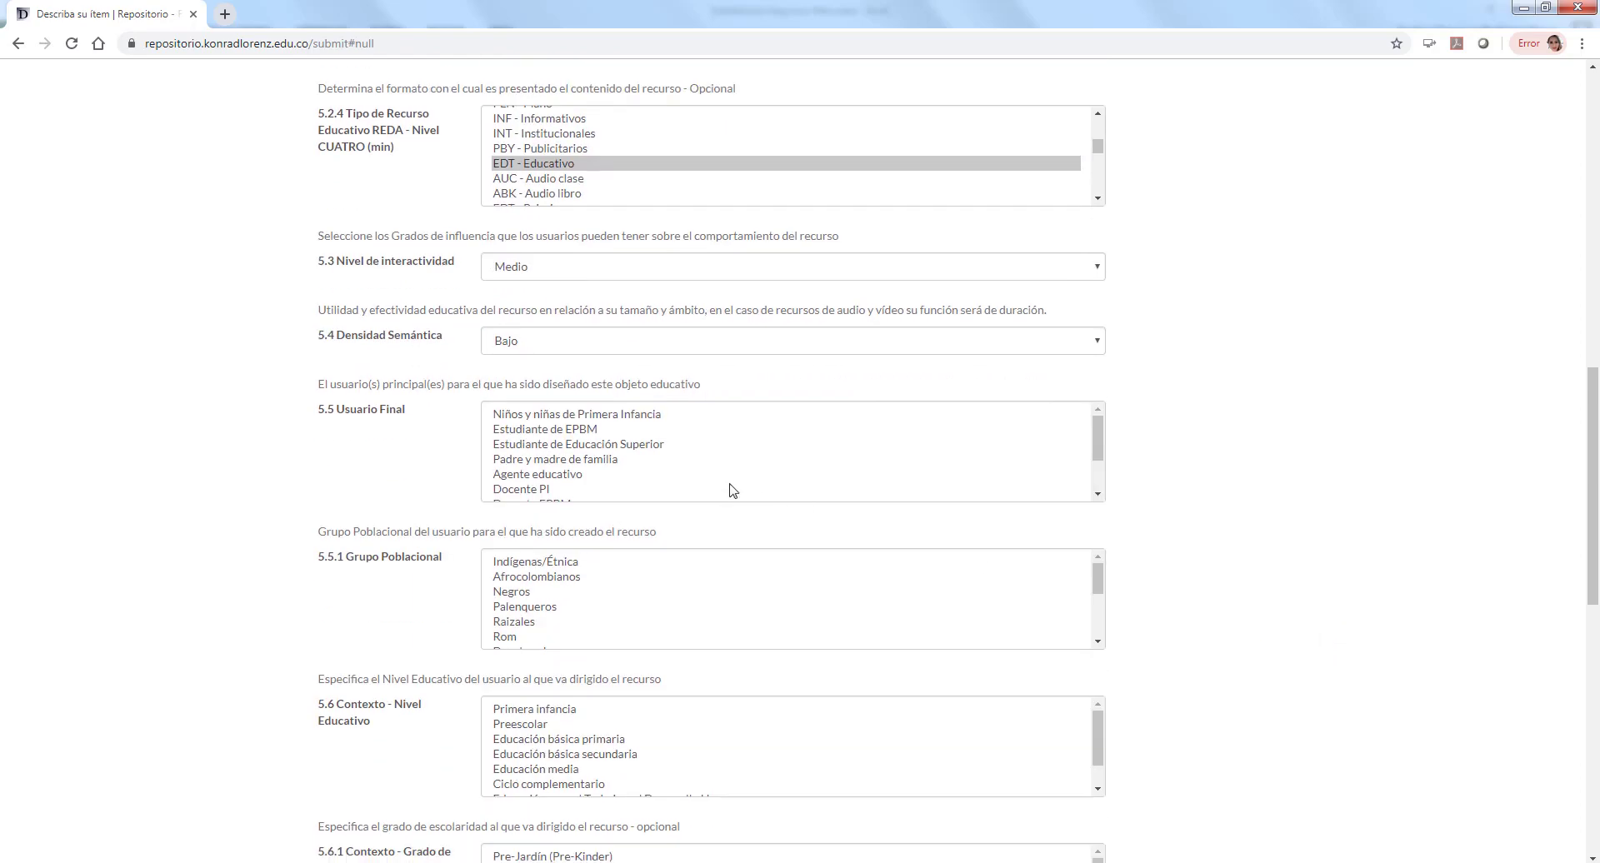
left_click(595, 454)
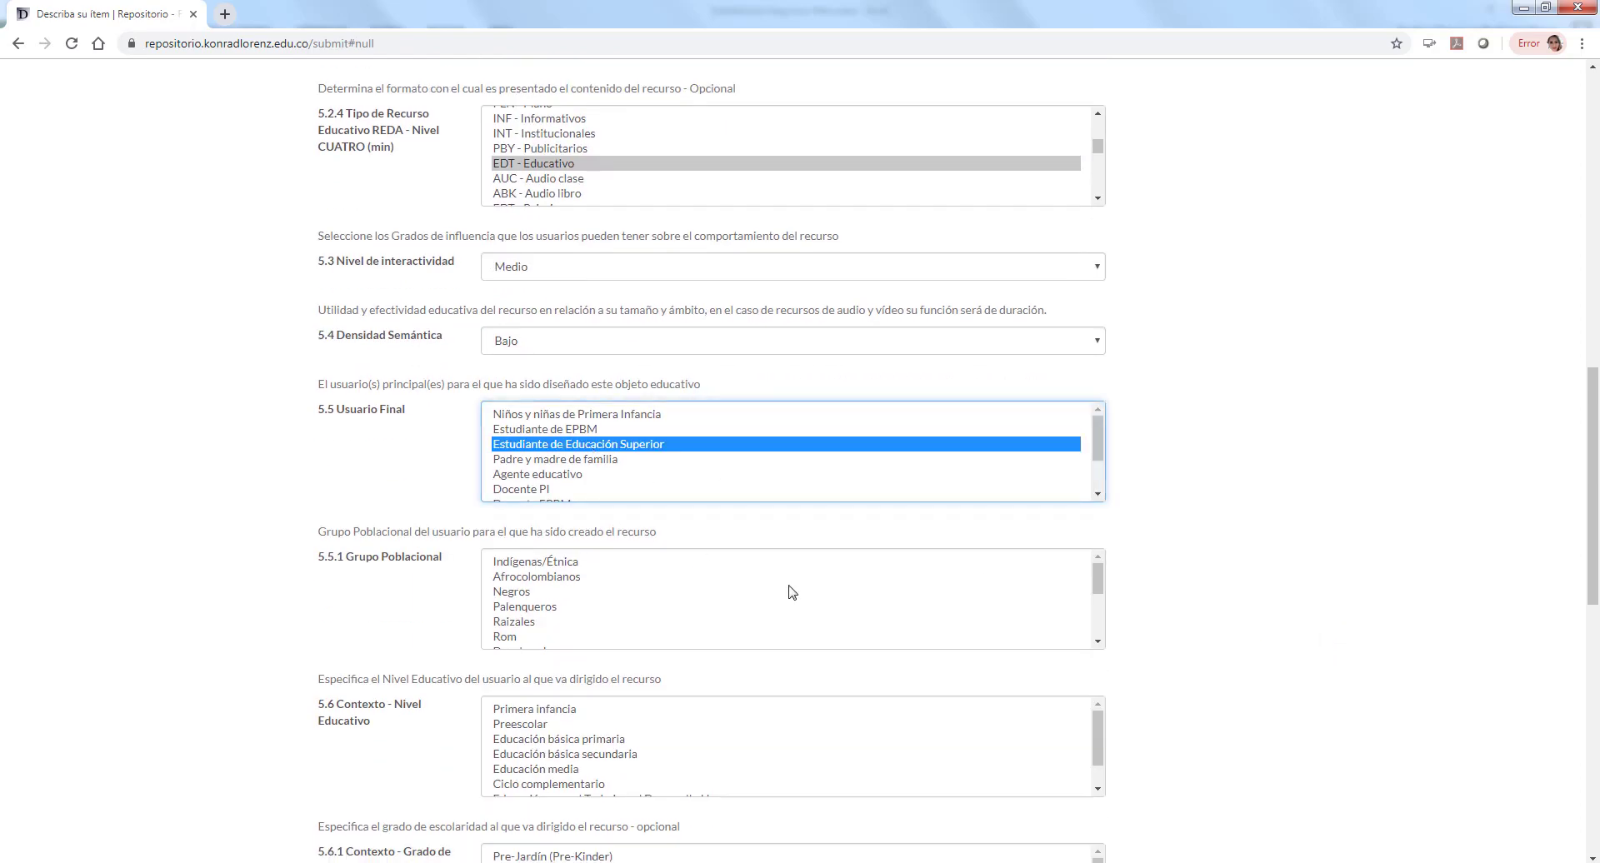
left_click_drag(1098, 582, 846, 668)
left_click(538, 640)
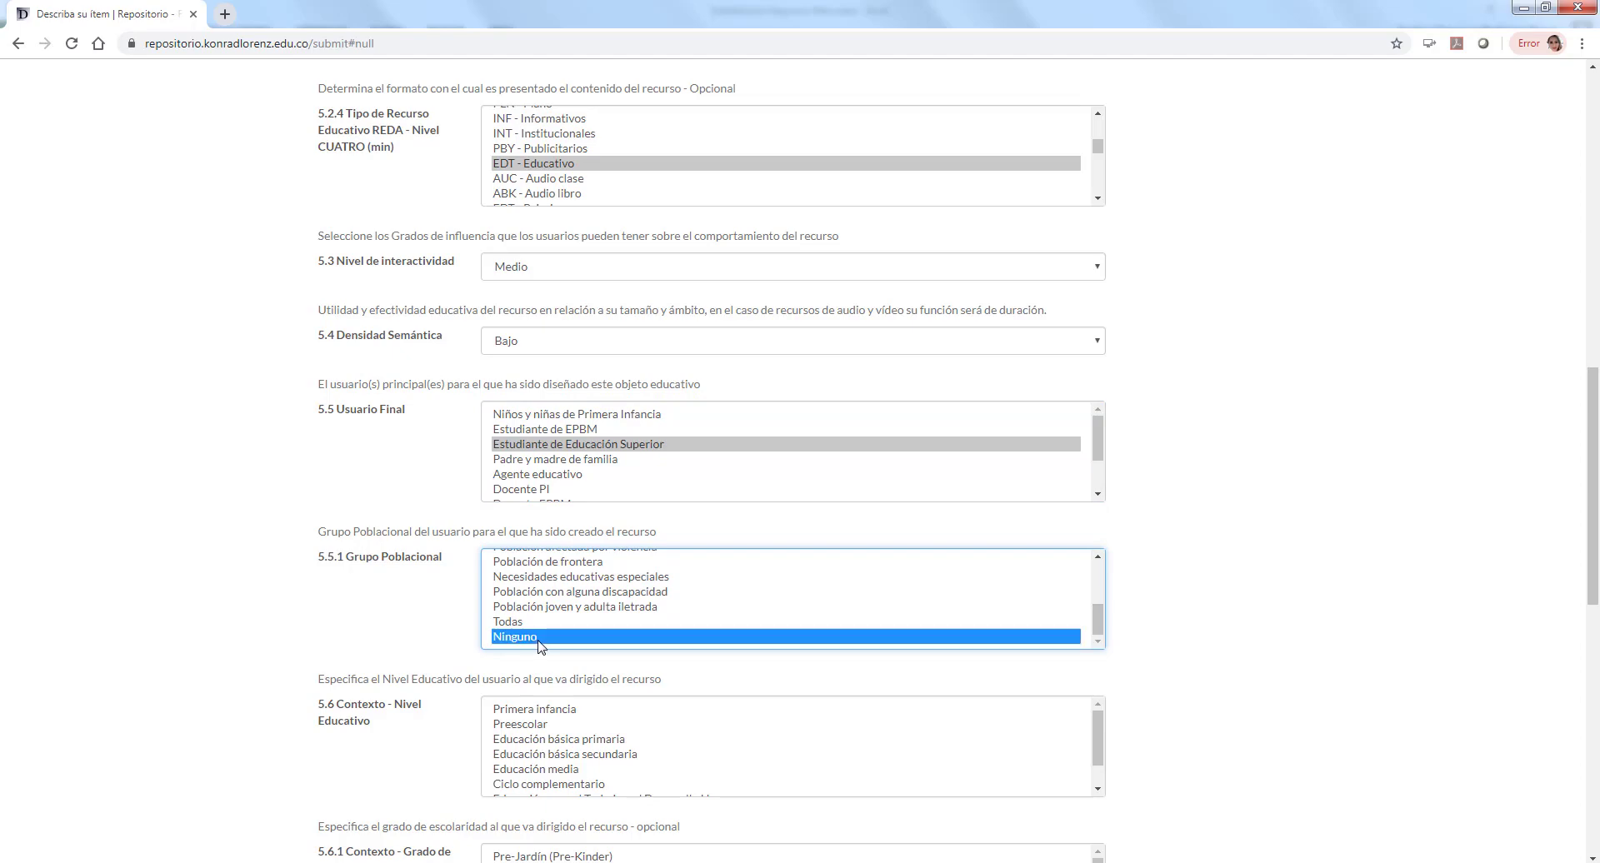
left_click(1258, 605)
scroll(1292, 600, "down", 3)
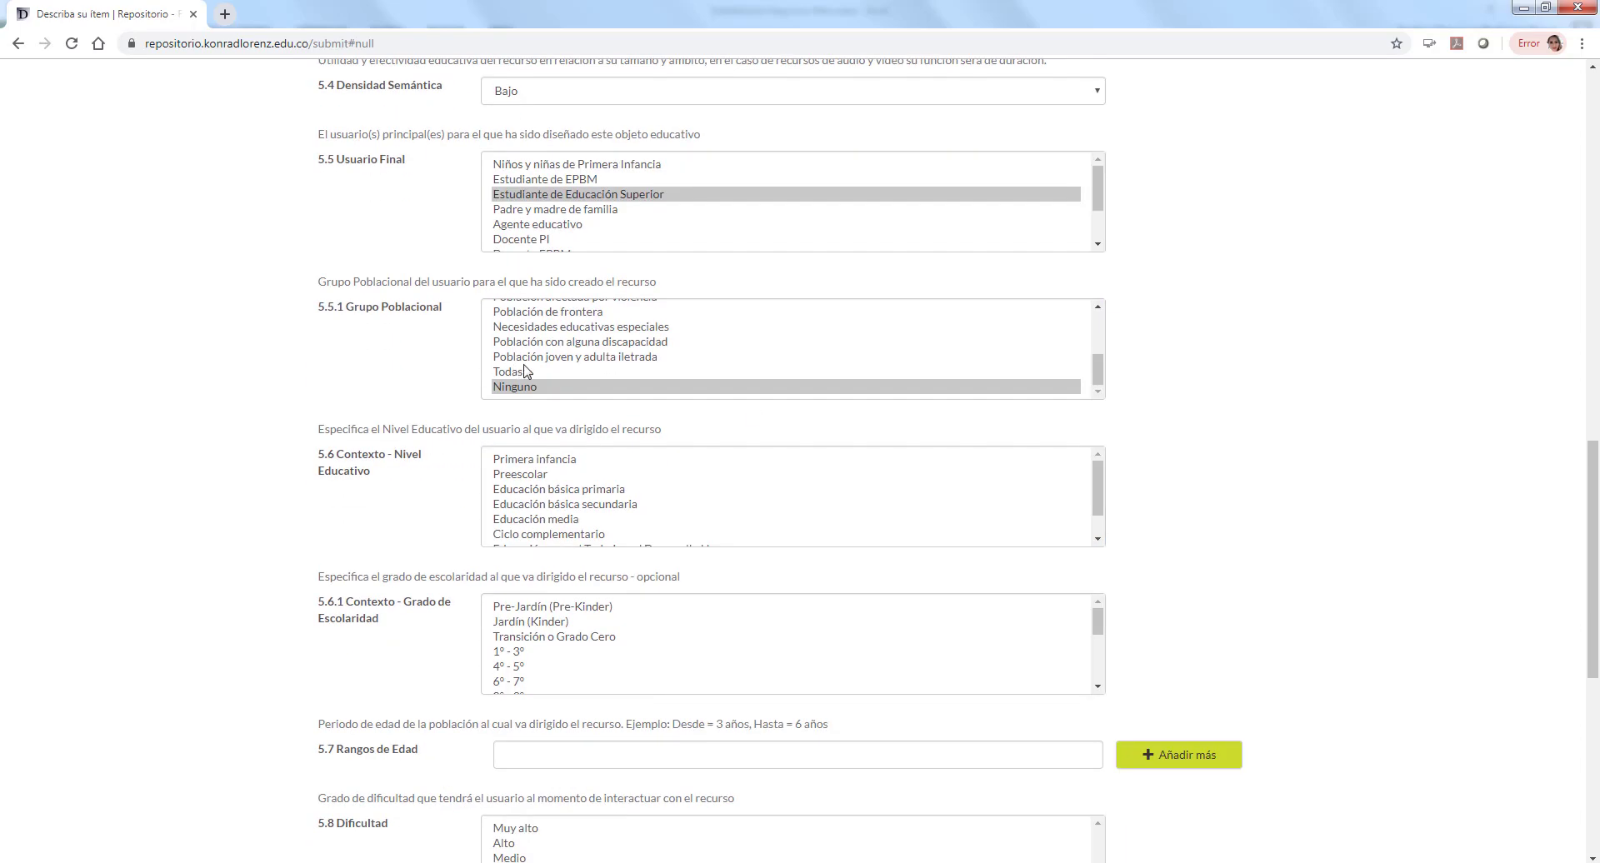
left_click(495, 372)
left_click(516, 387)
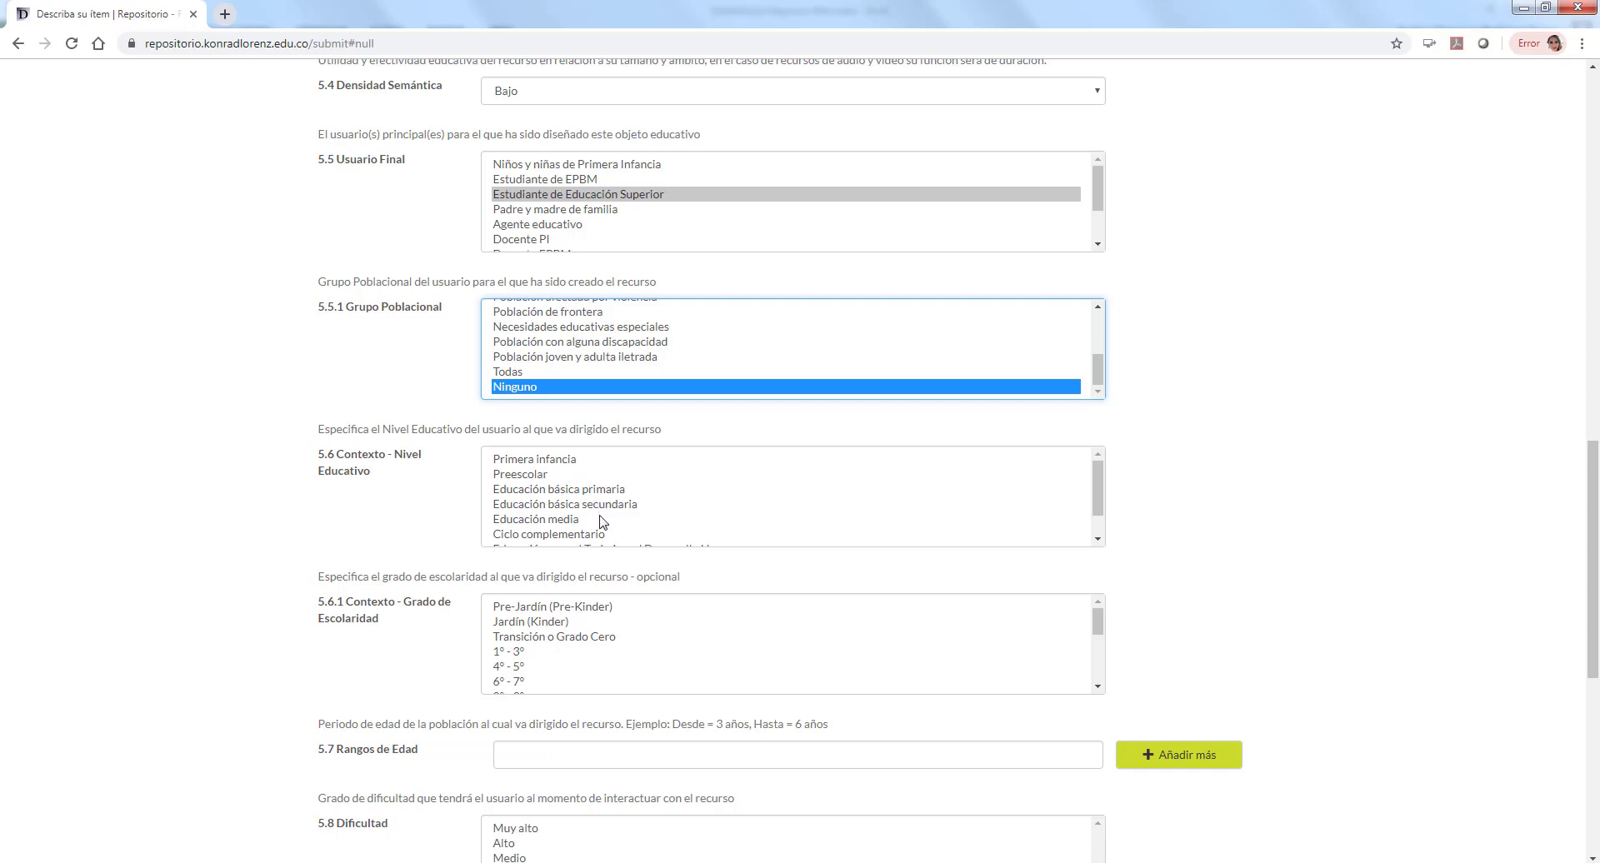
Step: Choose Educación superior as educational level and Universitaria - Pregrado as schooling grade
left_click(1100, 480)
left_click_drag(1100, 484, 1100, 500)
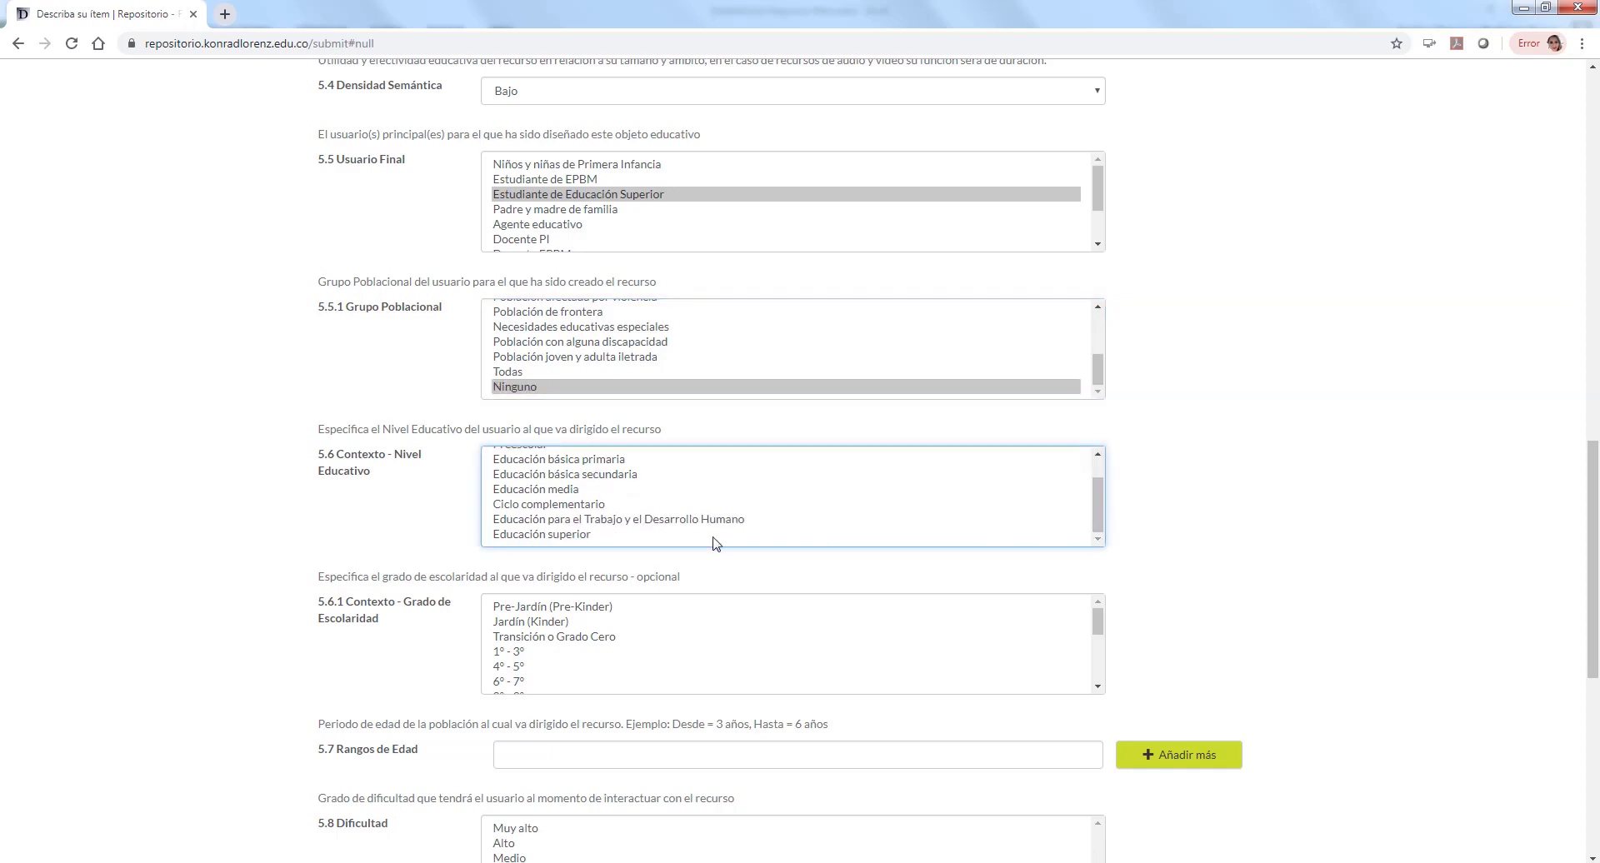
left_click(571, 536)
left_click_drag(1098, 635, 1097, 678)
left_click(571, 625)
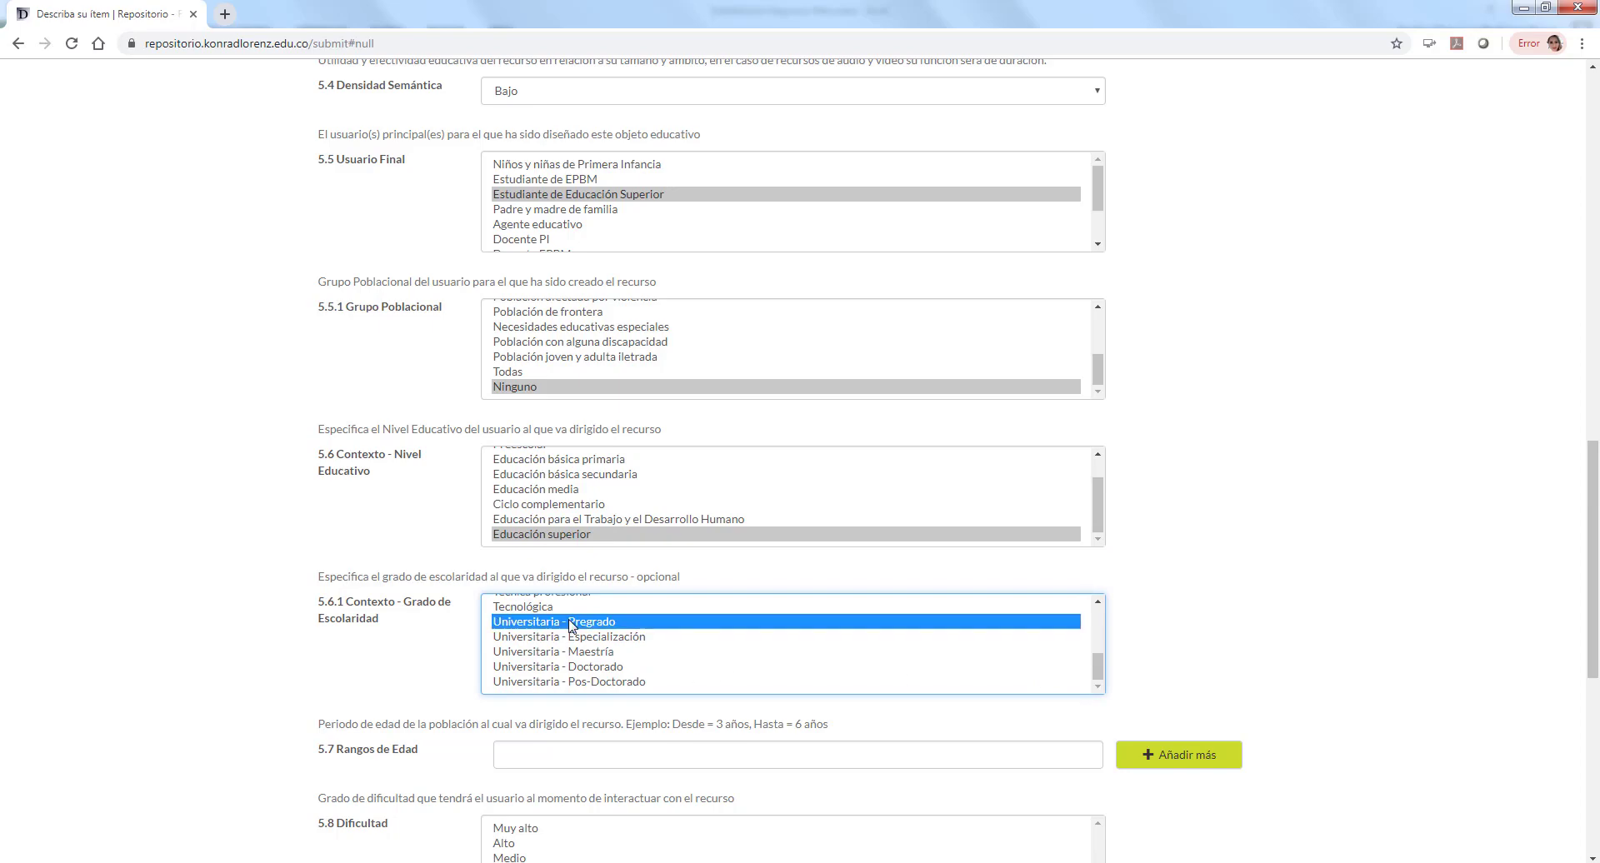
left_click(572, 639)
left_click(572, 653)
left_click(572, 684)
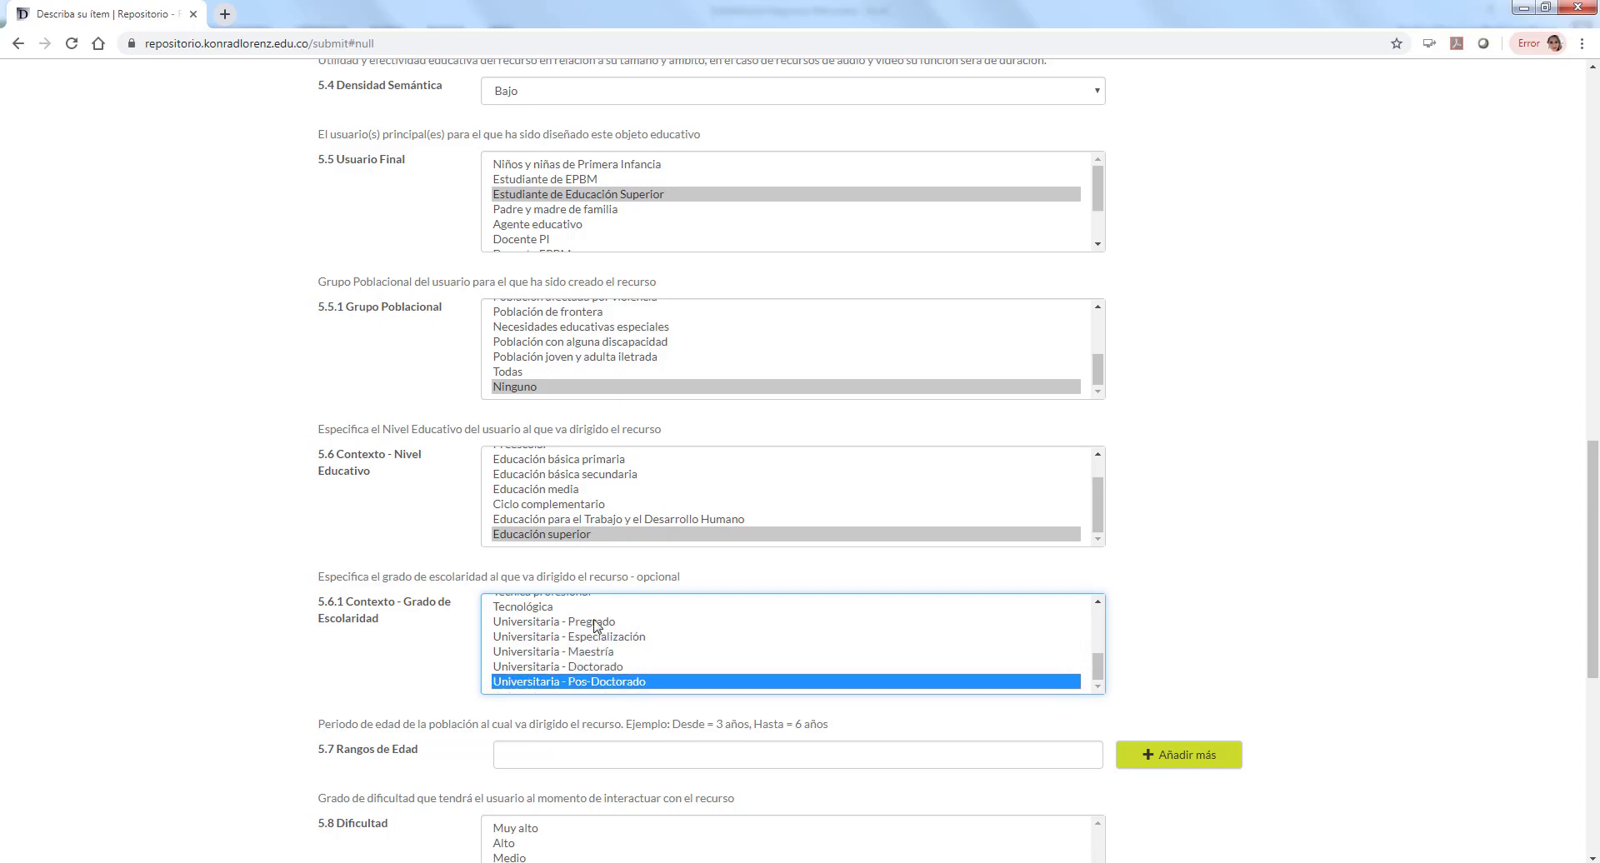
left_click(597, 622)
left_click(1310, 571)
scroll(1310, 571, "down", 2)
Step: Fill the Rangos de Edad field using the 'Desde = … años' example format
left_click(731, 586)
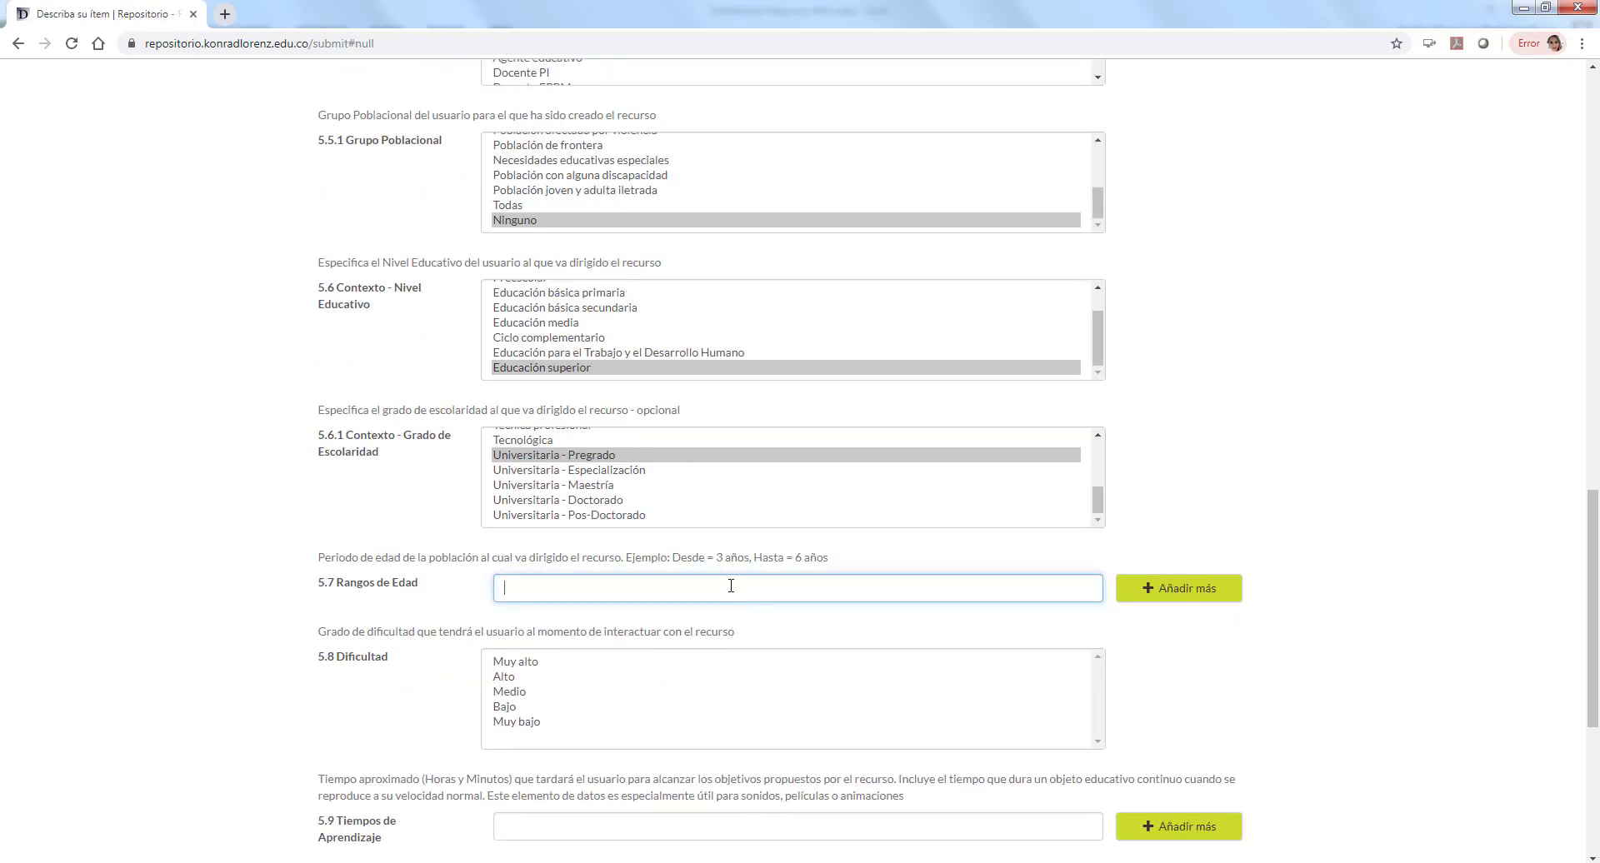
left_click_drag(674, 558, 866, 574)
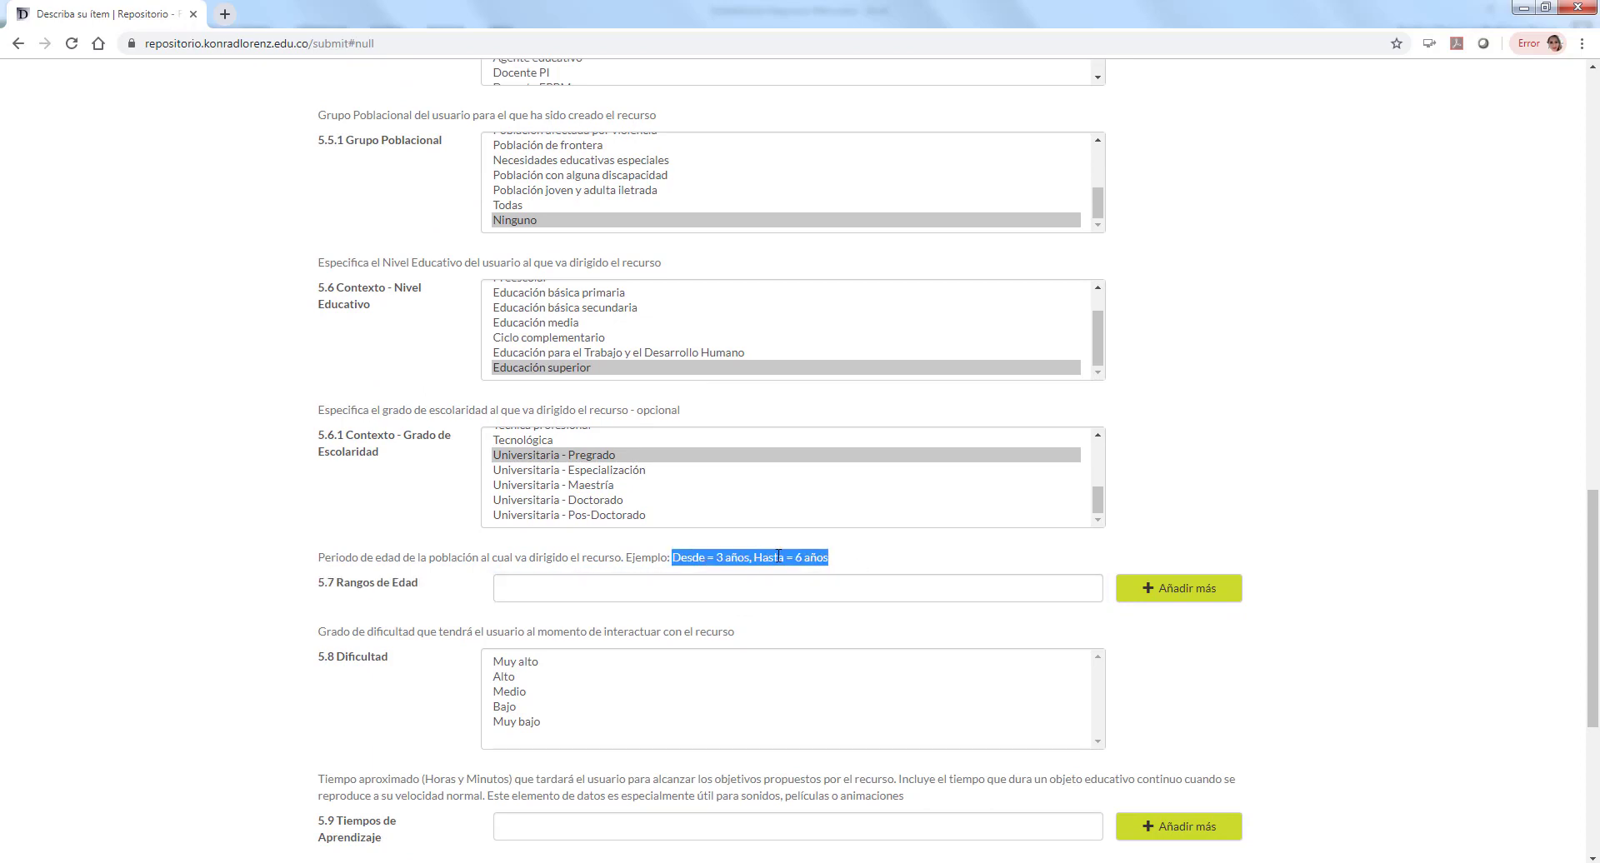
left_click_drag(671, 558, 748, 564)
key("ctrl+c")
left_click(616, 597)
key("ctrl+v")
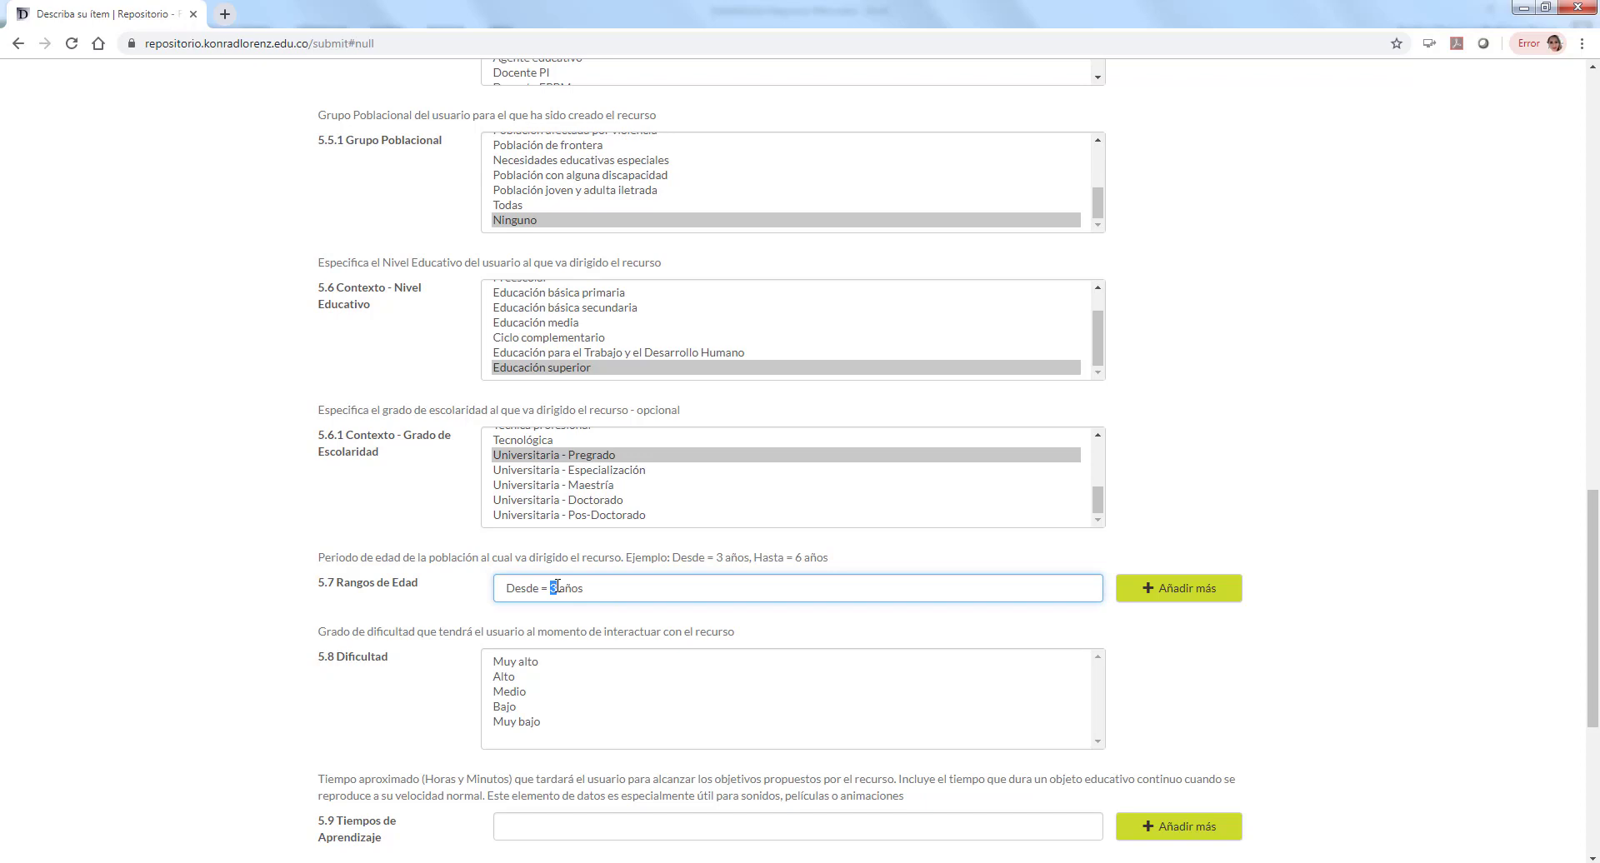
type("18")
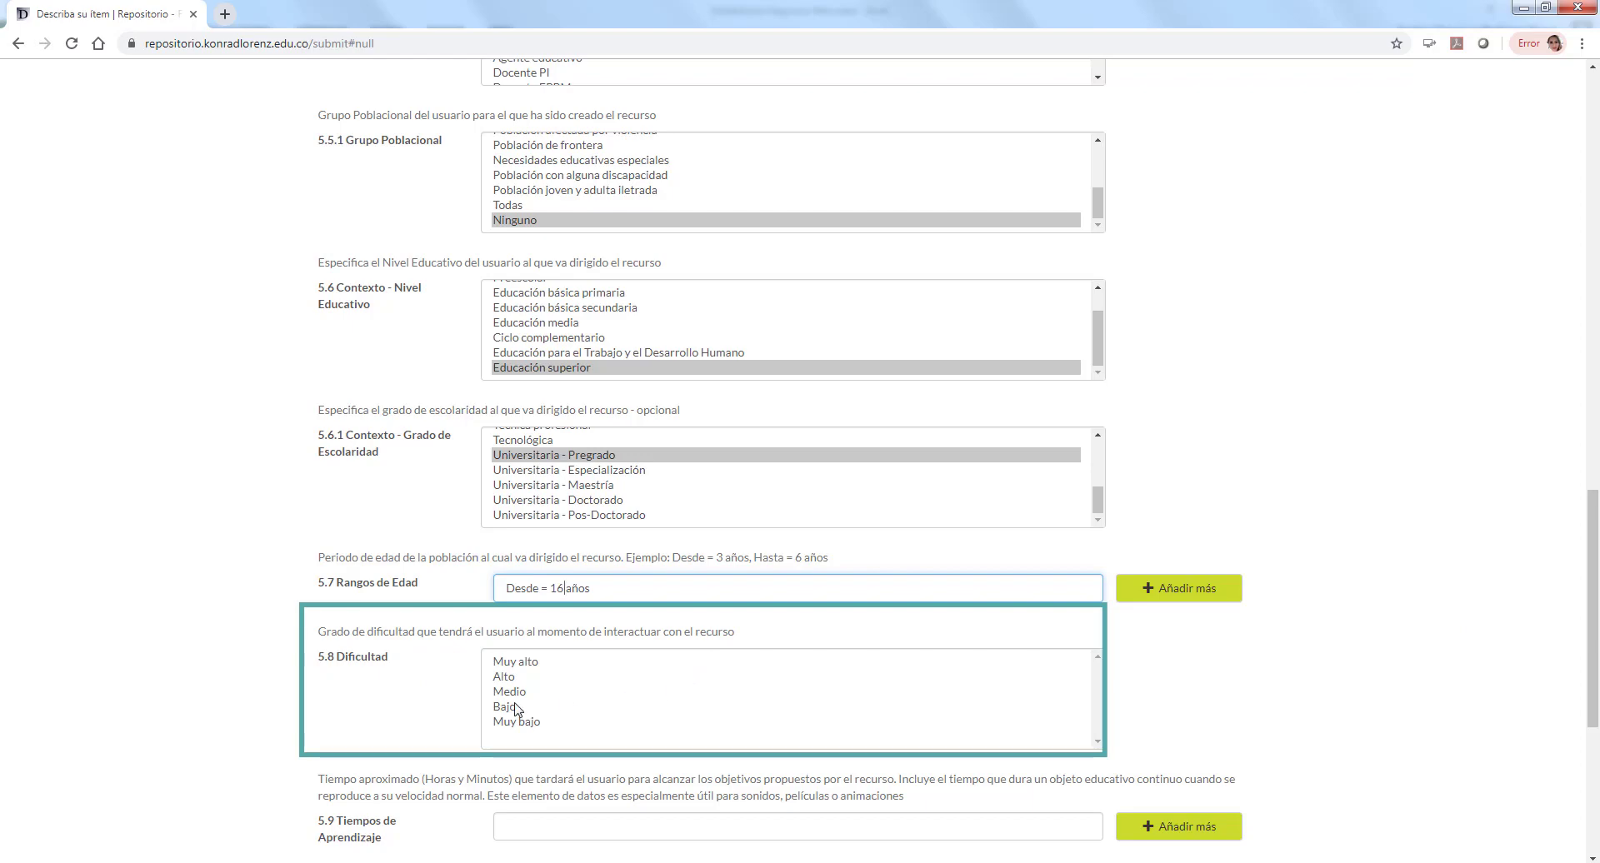
Step: Set difficulty Bajo, learning time 30 Minutos, and begin the usage description 'Hacer clic en rep…'
left_click(514, 707)
scroll(1414, 708, "down", 4)
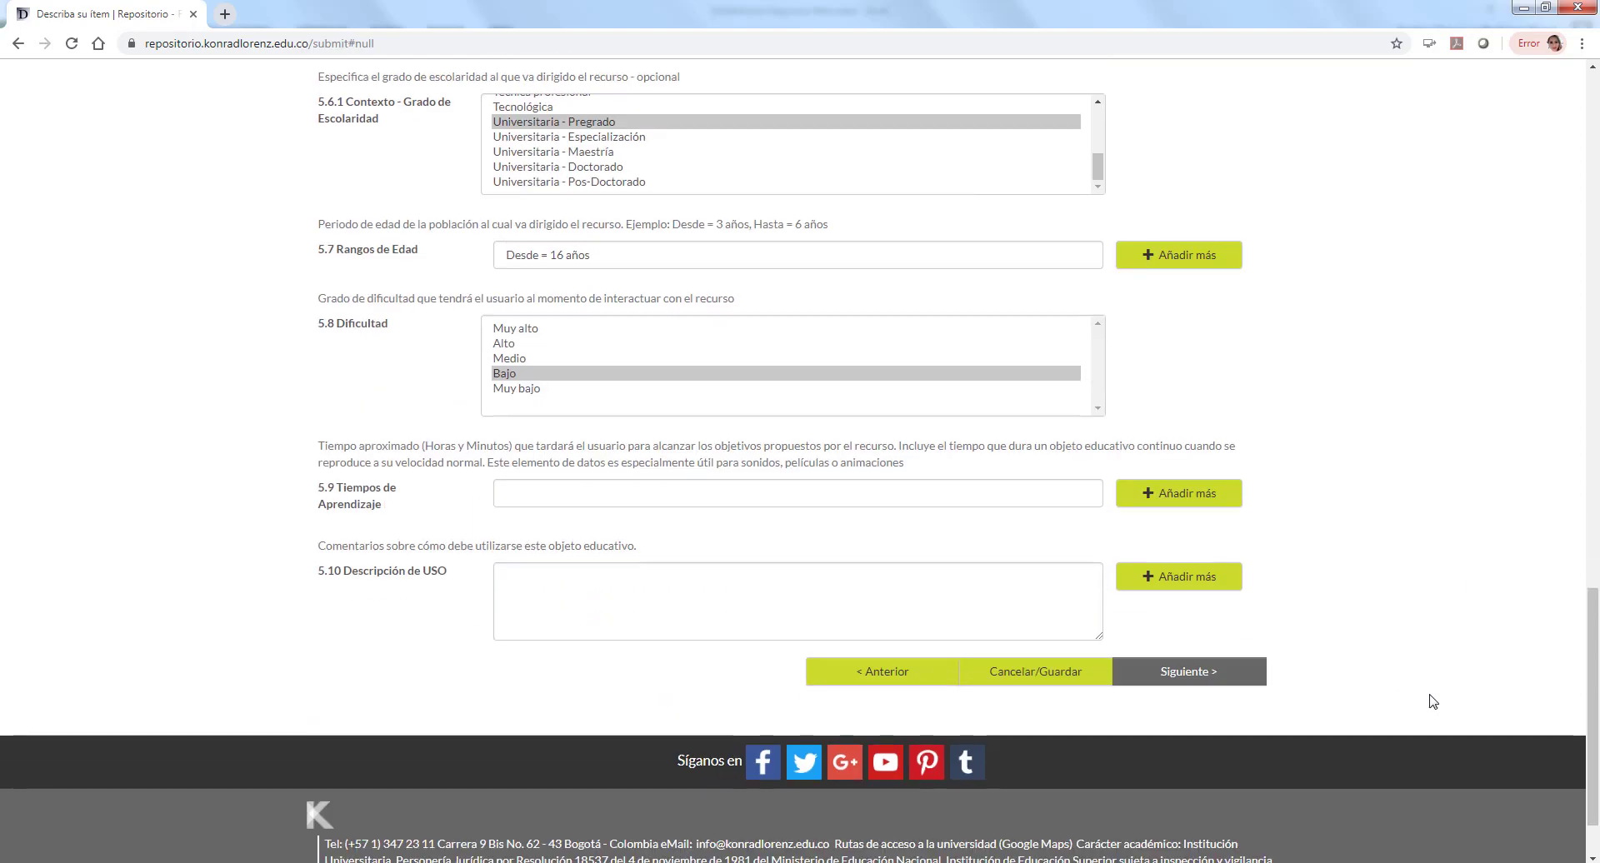
left_click(689, 493)
type("30 Minutos")
left_click(525, 581)
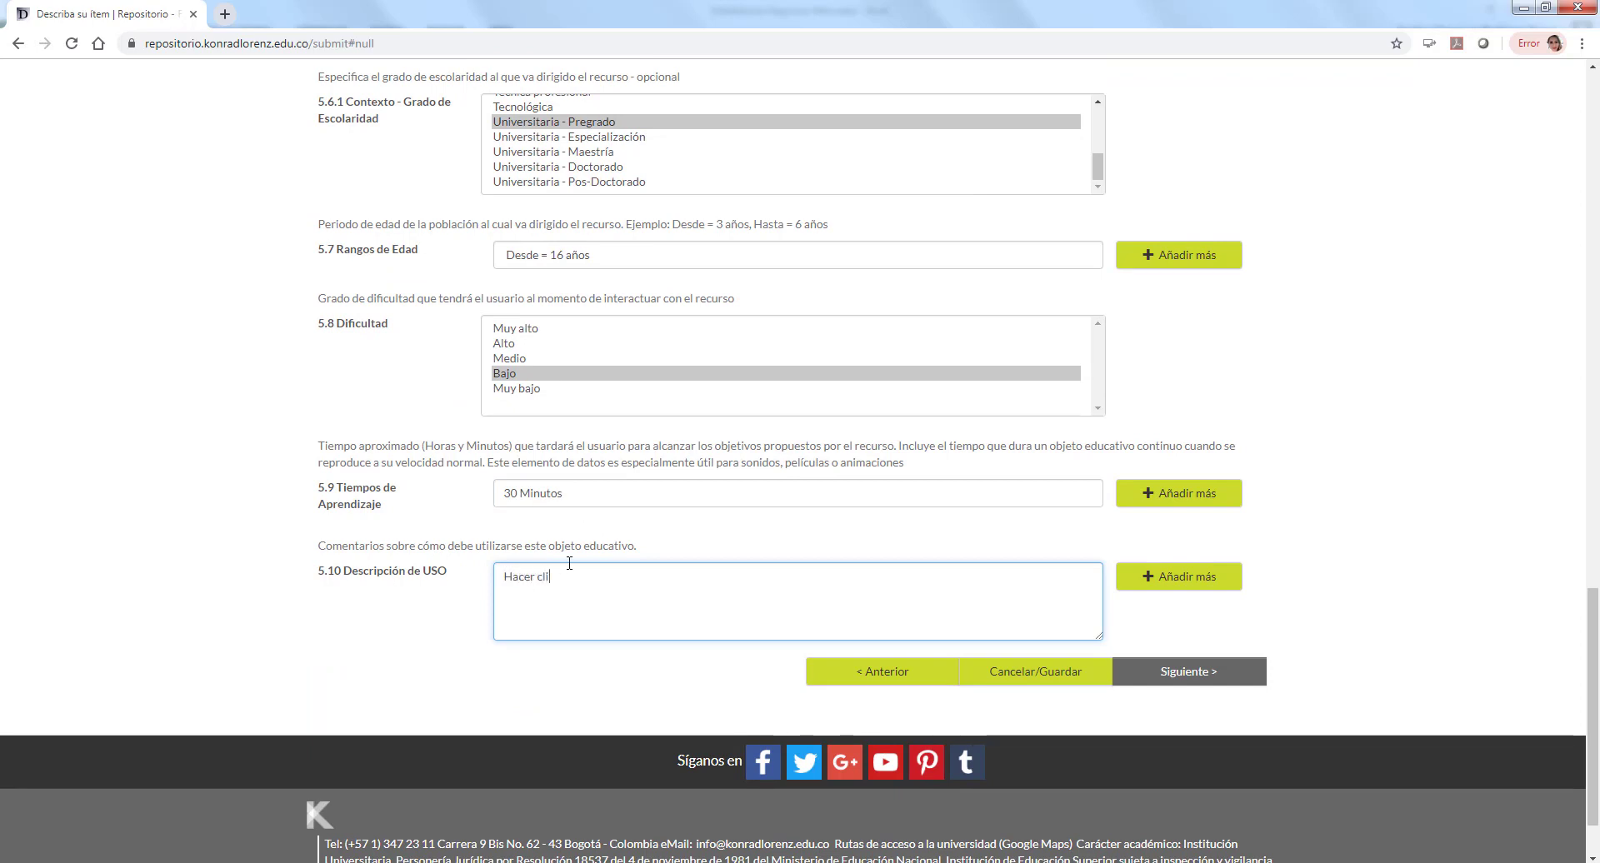
type("Hacer clic en reproducir o iniciar")
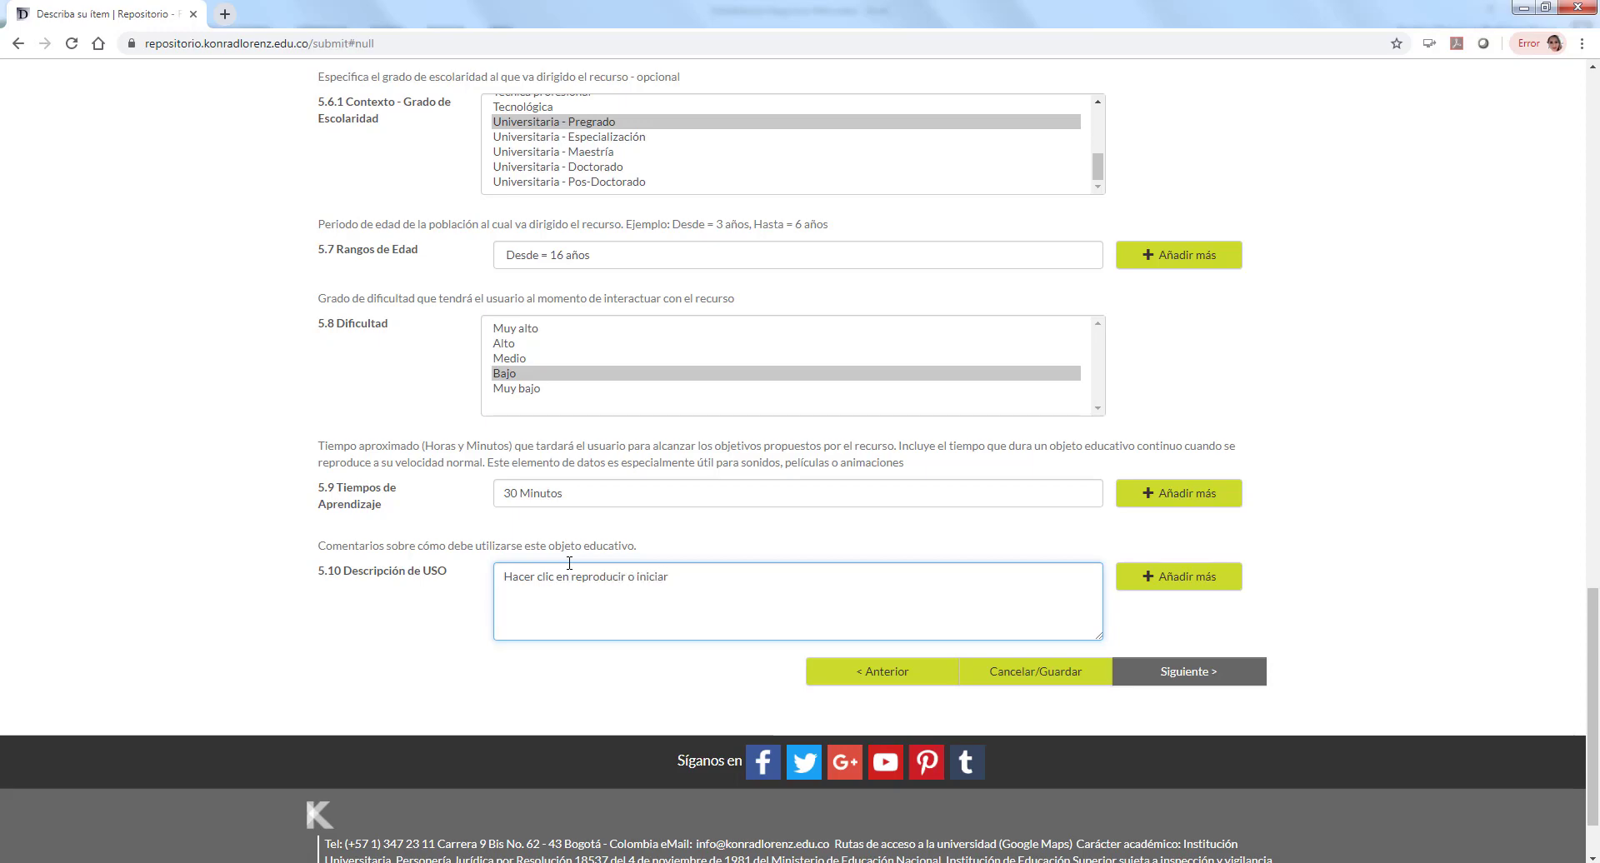
Step: On the rights page, keep access Restringido en su totalidad and the Atribución licence
left_click(1215, 675)
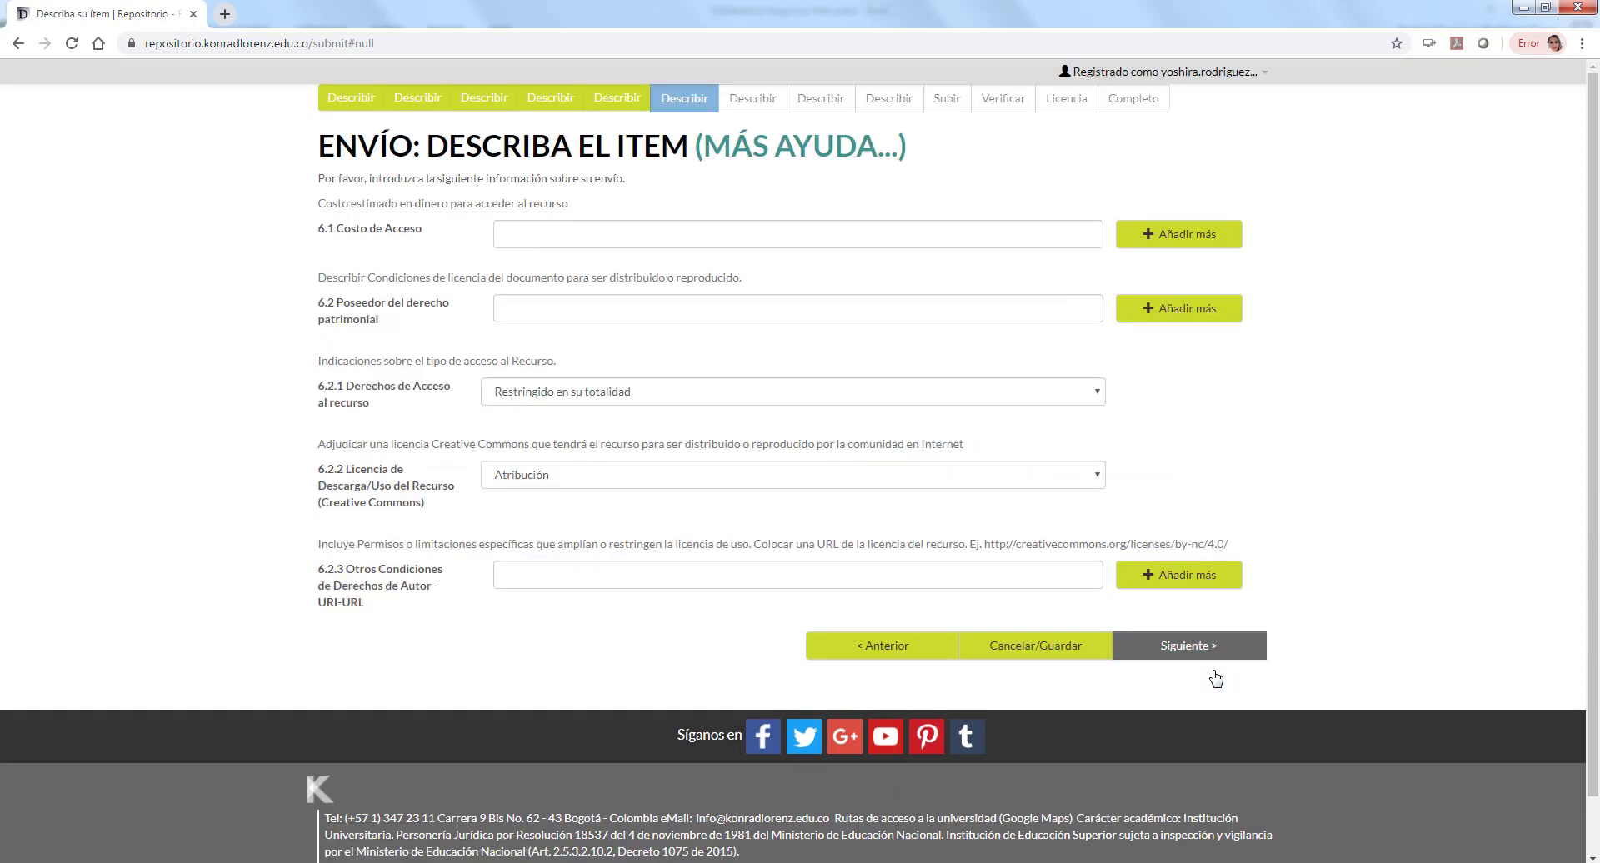
left_click(625, 231)
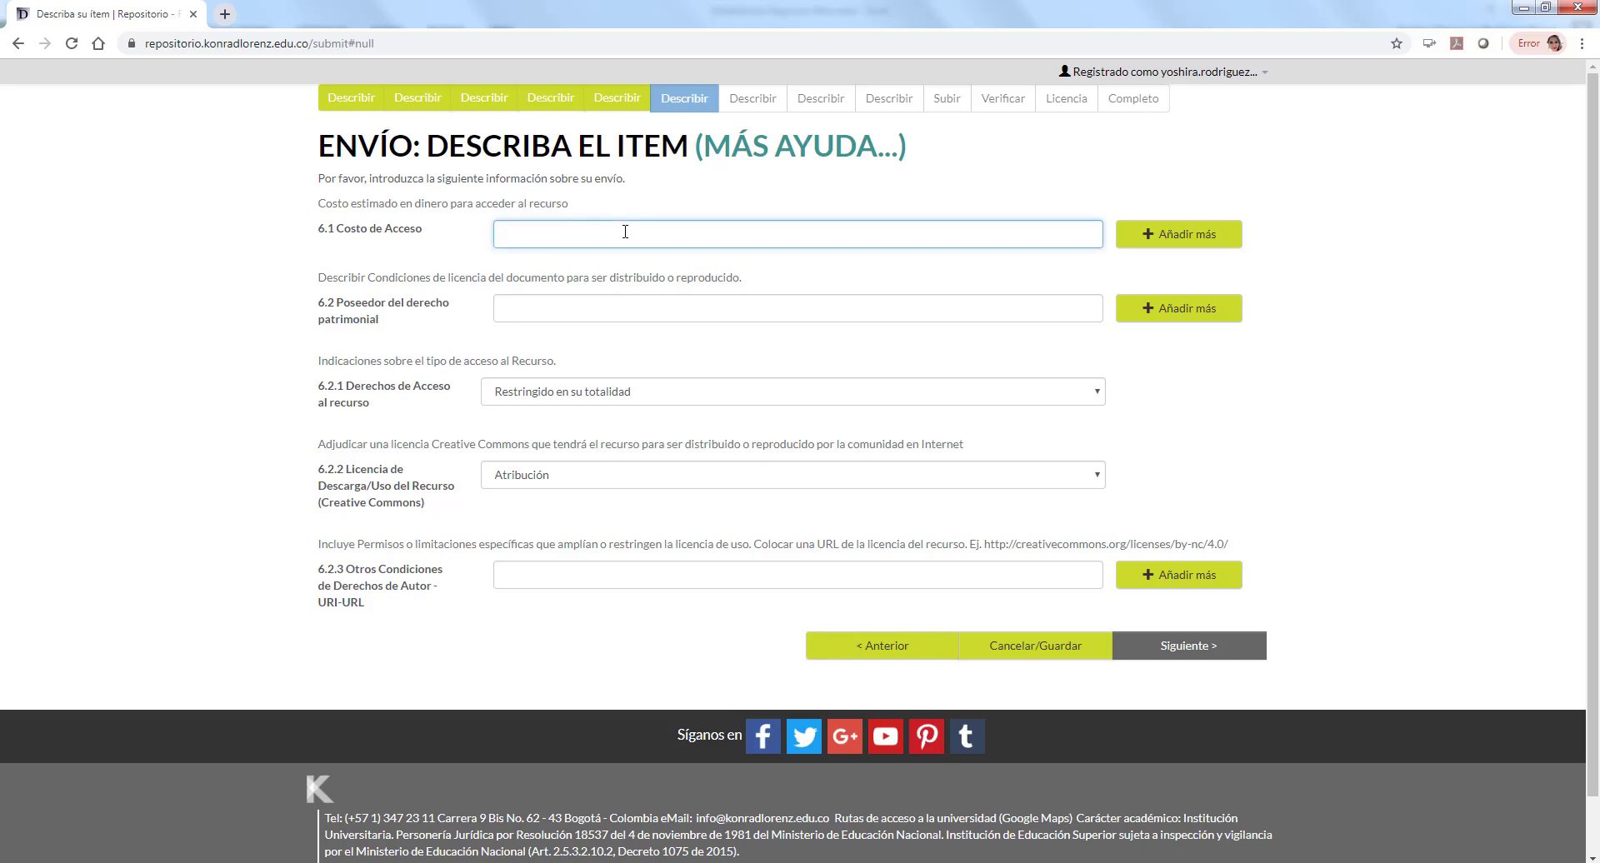
left_click(576, 310)
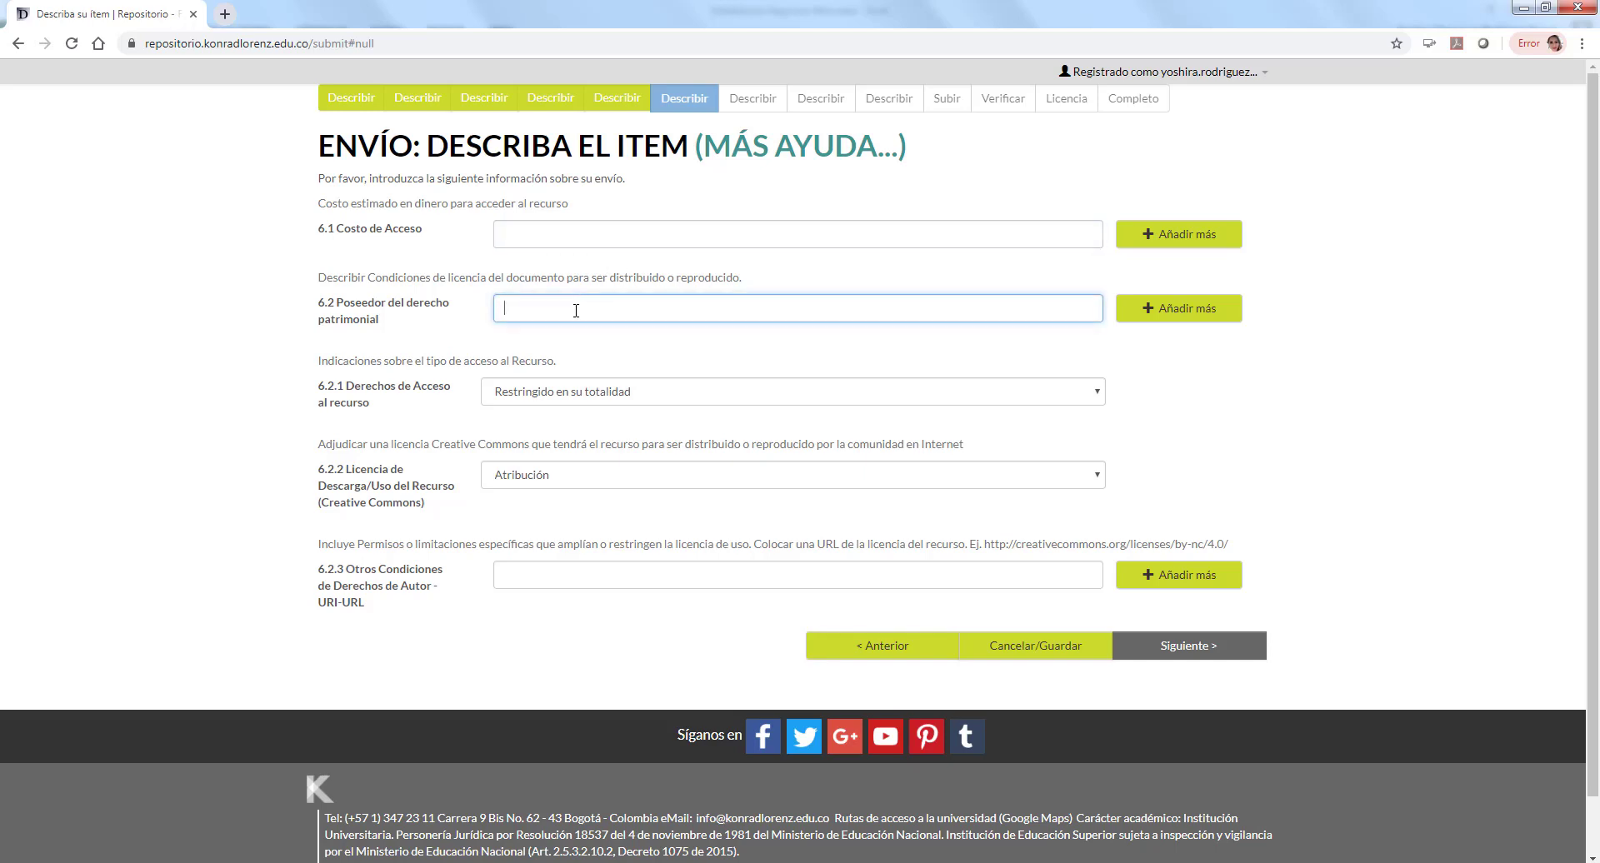
left_click(581, 390)
left_click(582, 395)
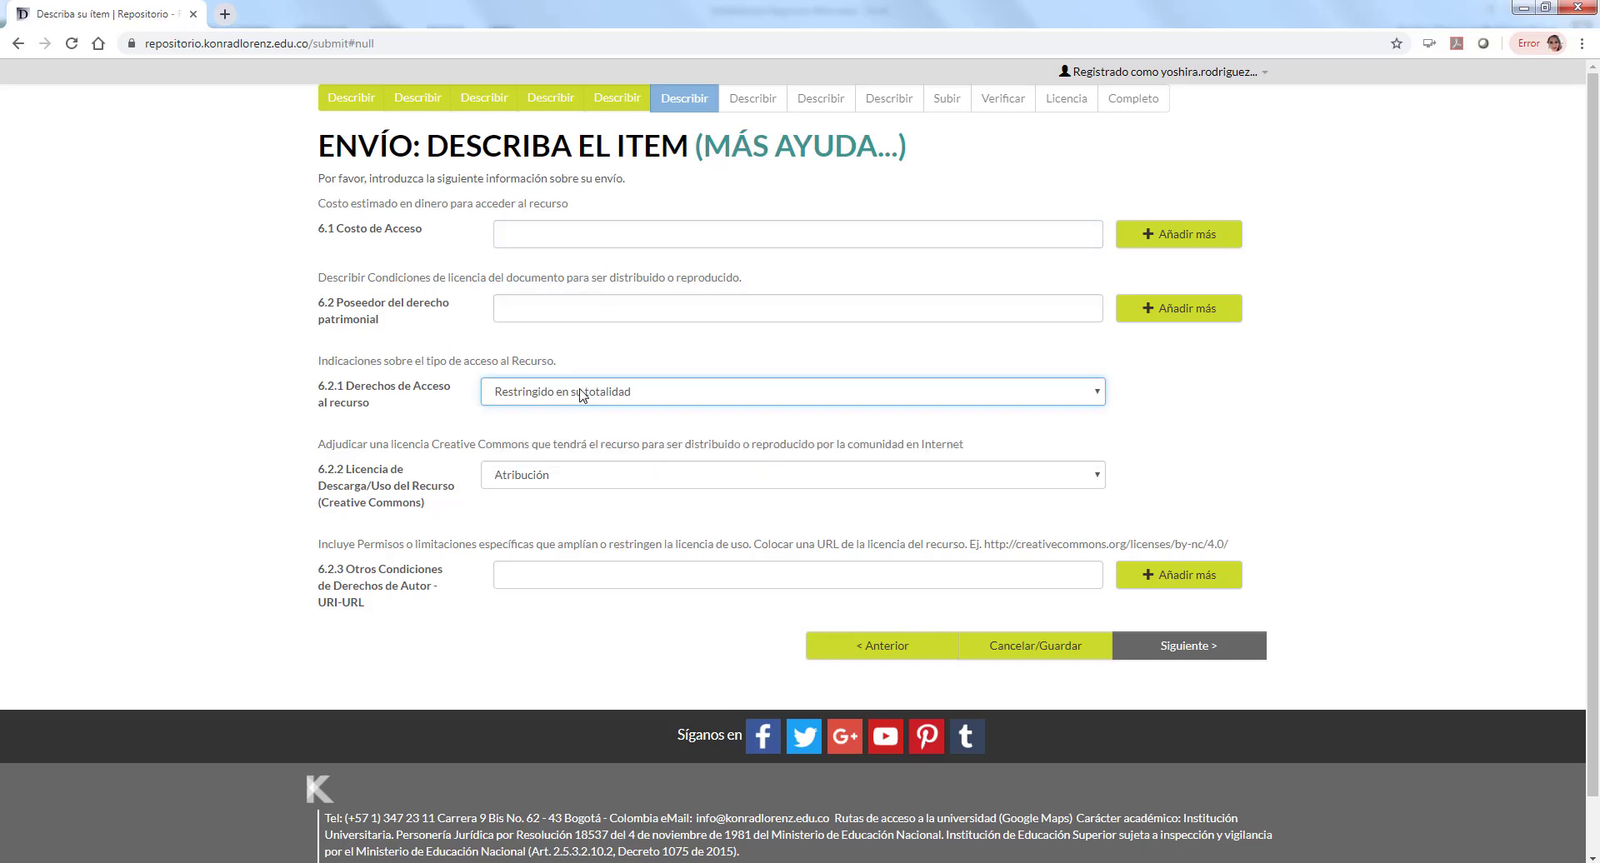
left_click(581, 476)
left_click(581, 478)
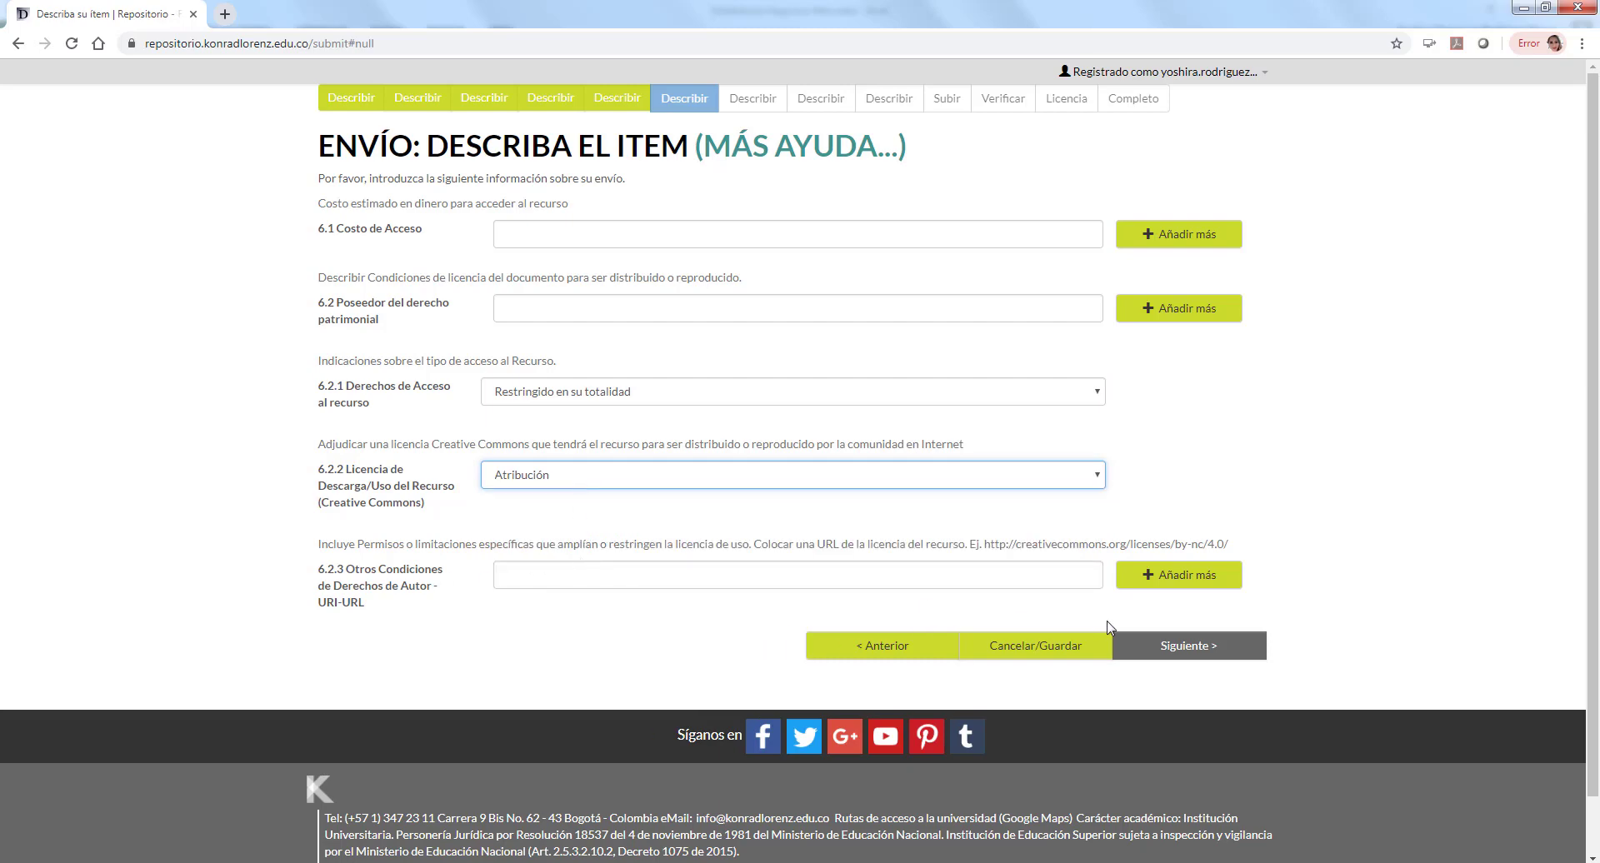
Step: Record the related object as Es parte de 'Diplomado en educación' and advance
left_click(1127, 643)
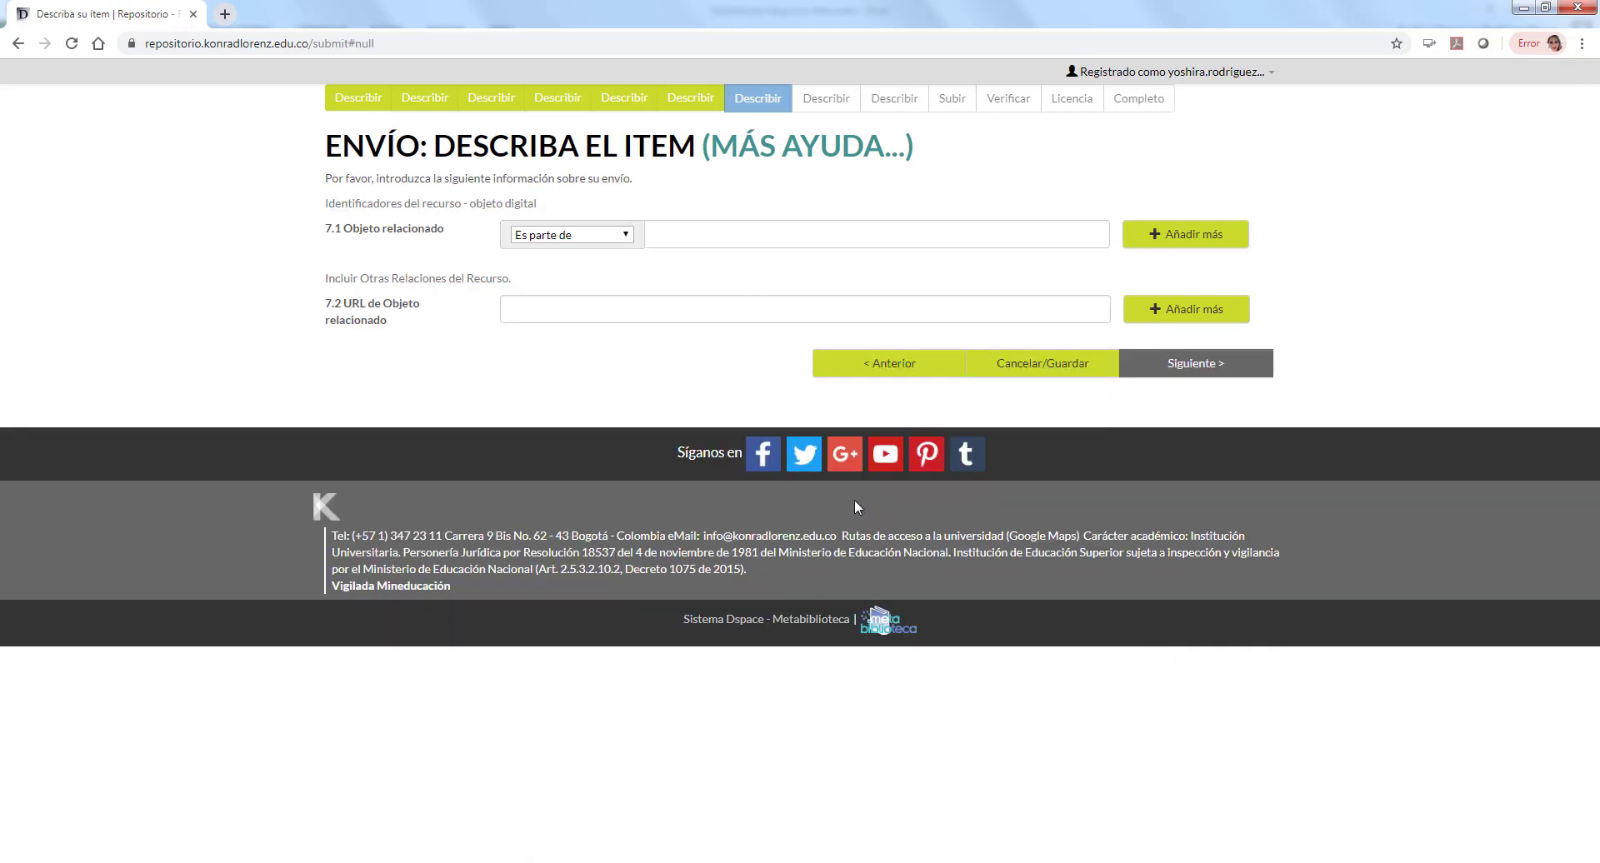
left_click(581, 235)
left_click(581, 237)
left_click(684, 230)
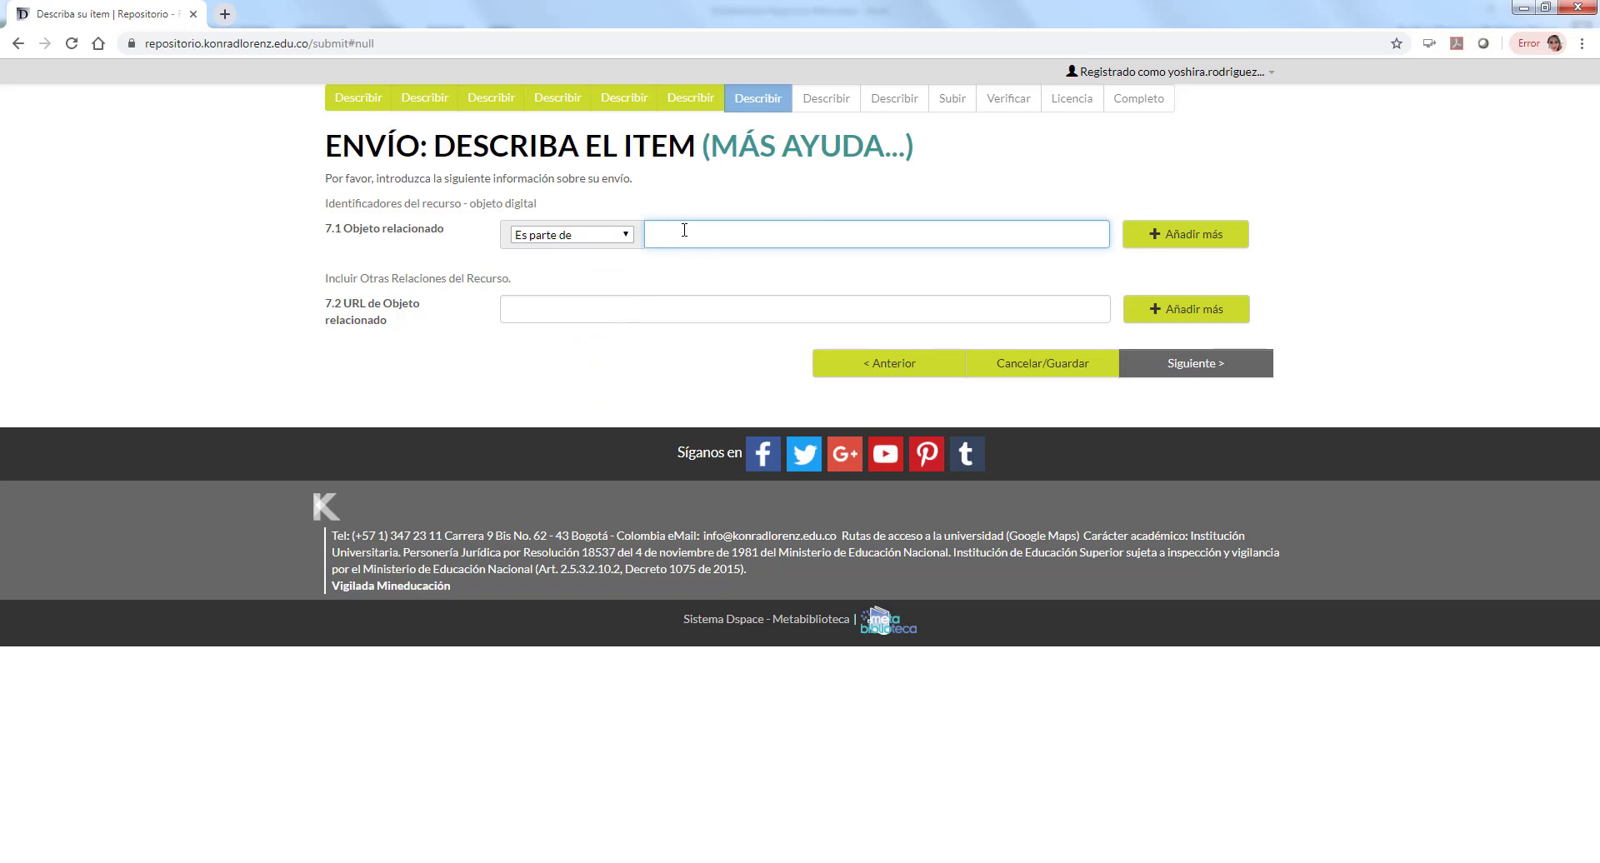
type("Diplomado")
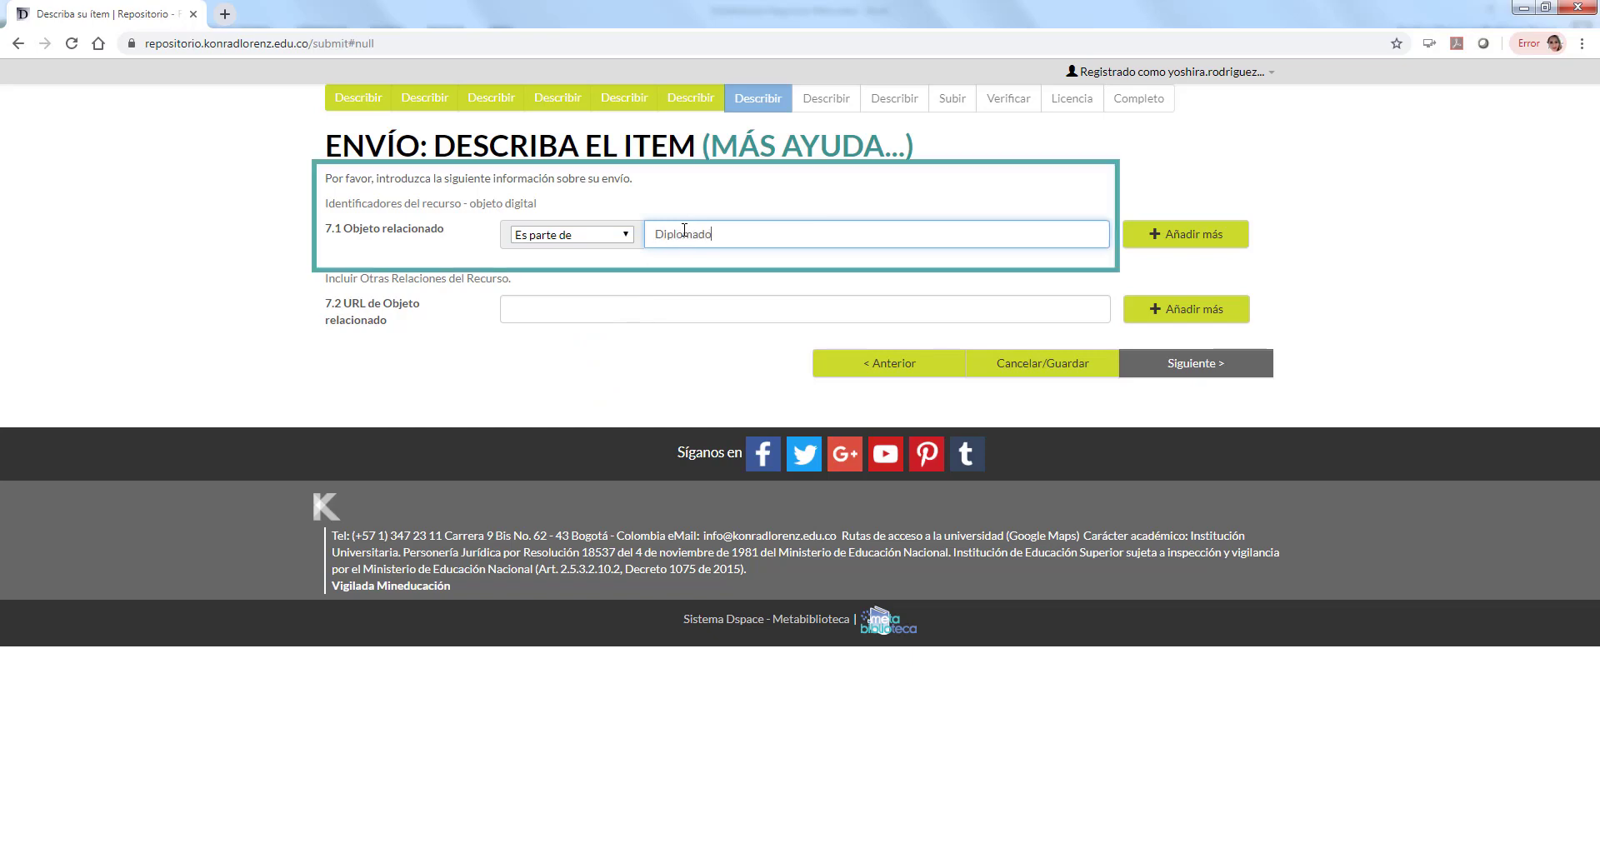
type(" en educación Virtual")
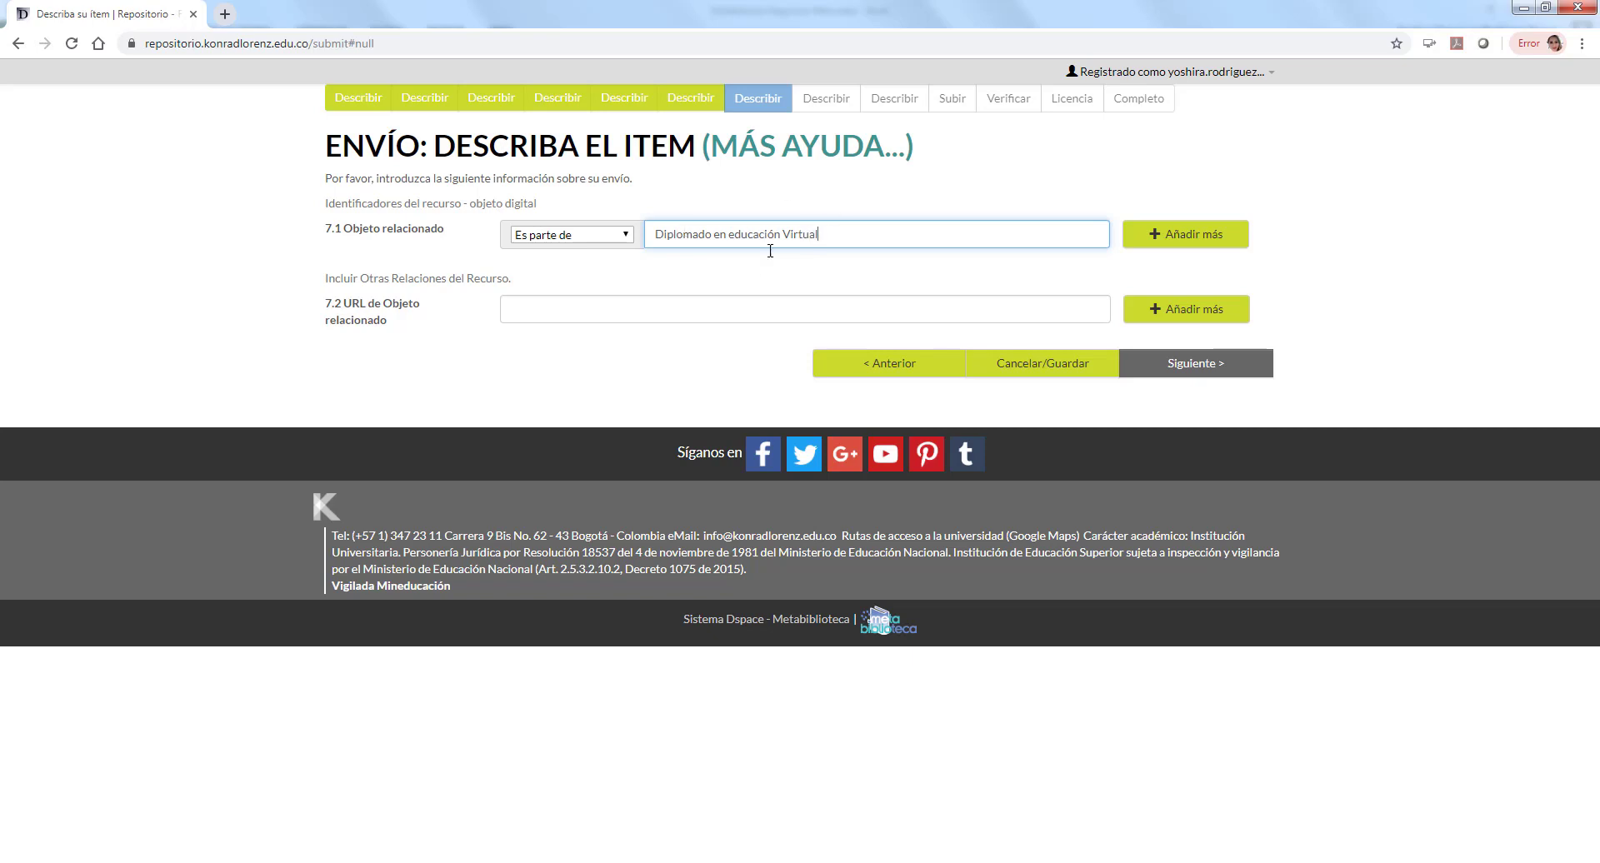
left_click(519, 310)
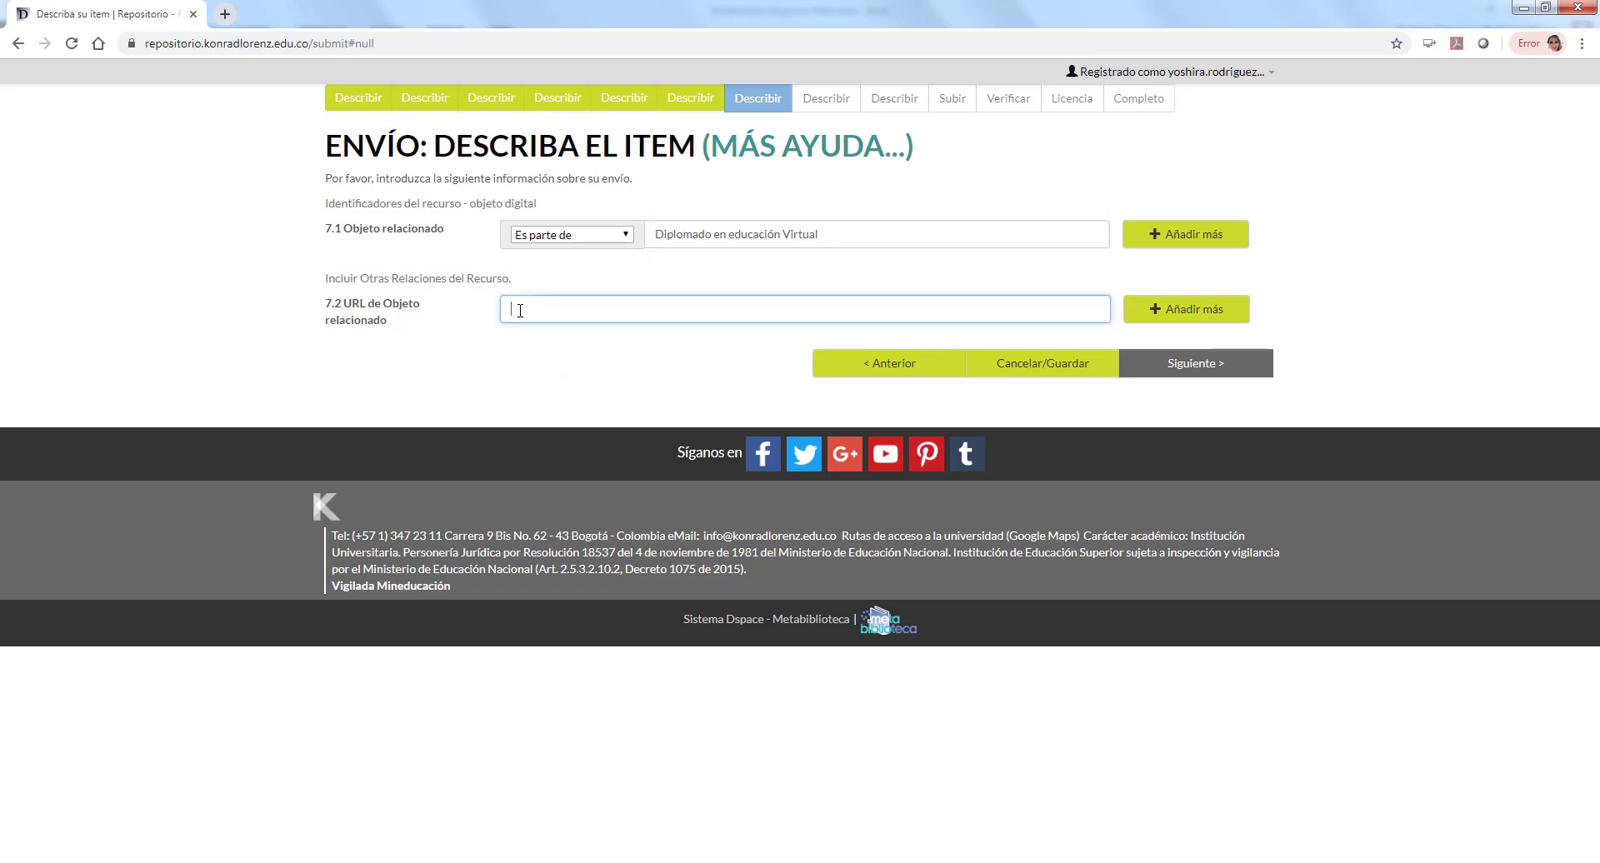
left_click(1189, 365)
Step: Add the 8.1 comment, then correct 9.4 Núcleos Básicos de Conocimiento from 'SICOL' to Educación
left_click(620, 236)
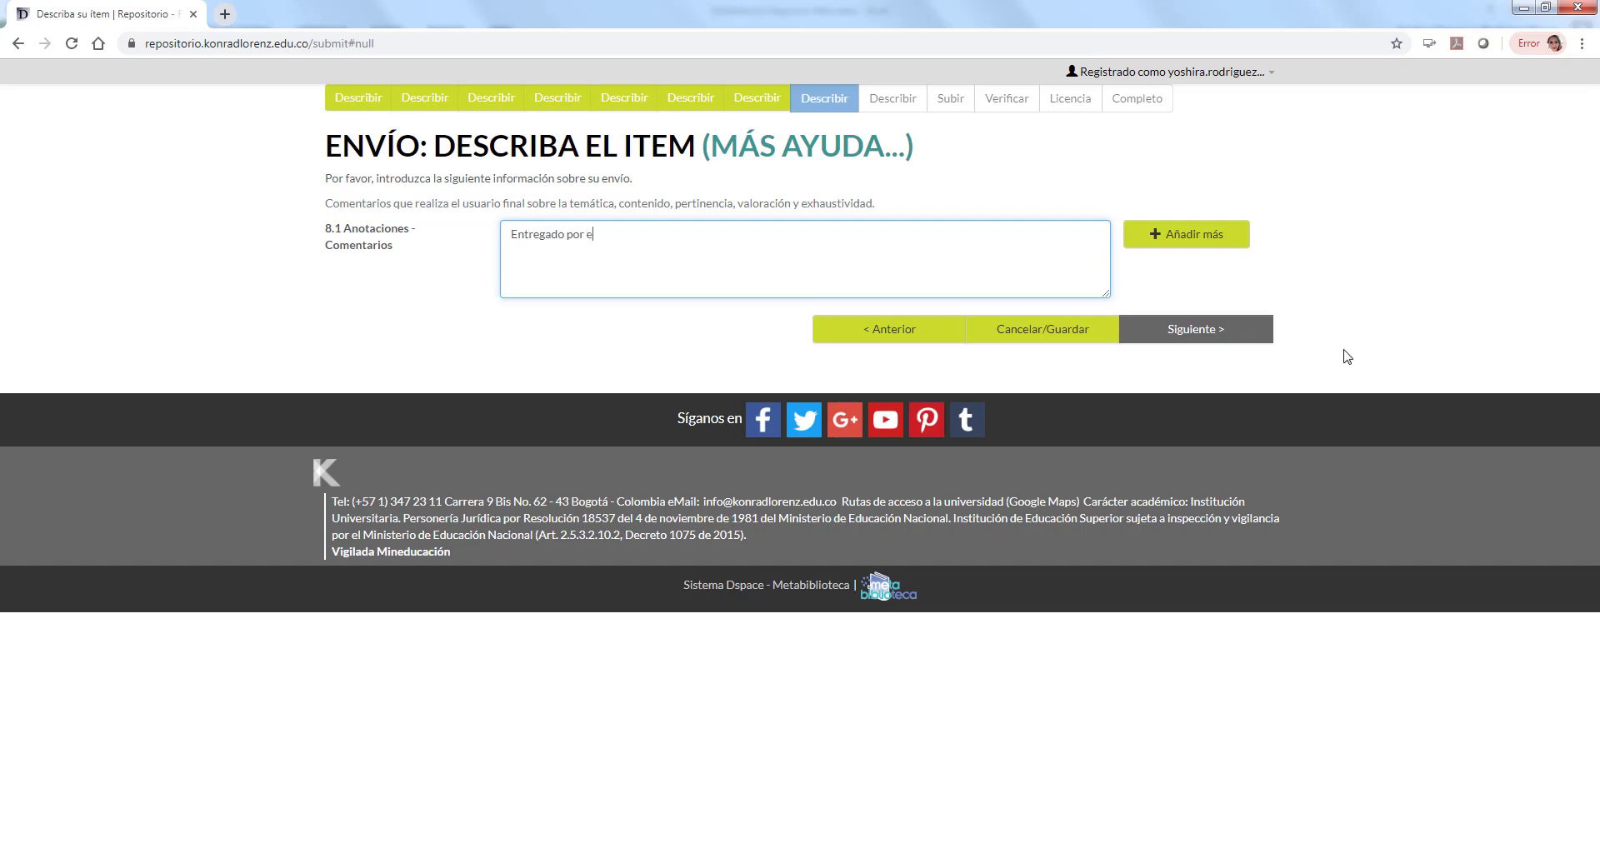
left_click(1195, 329)
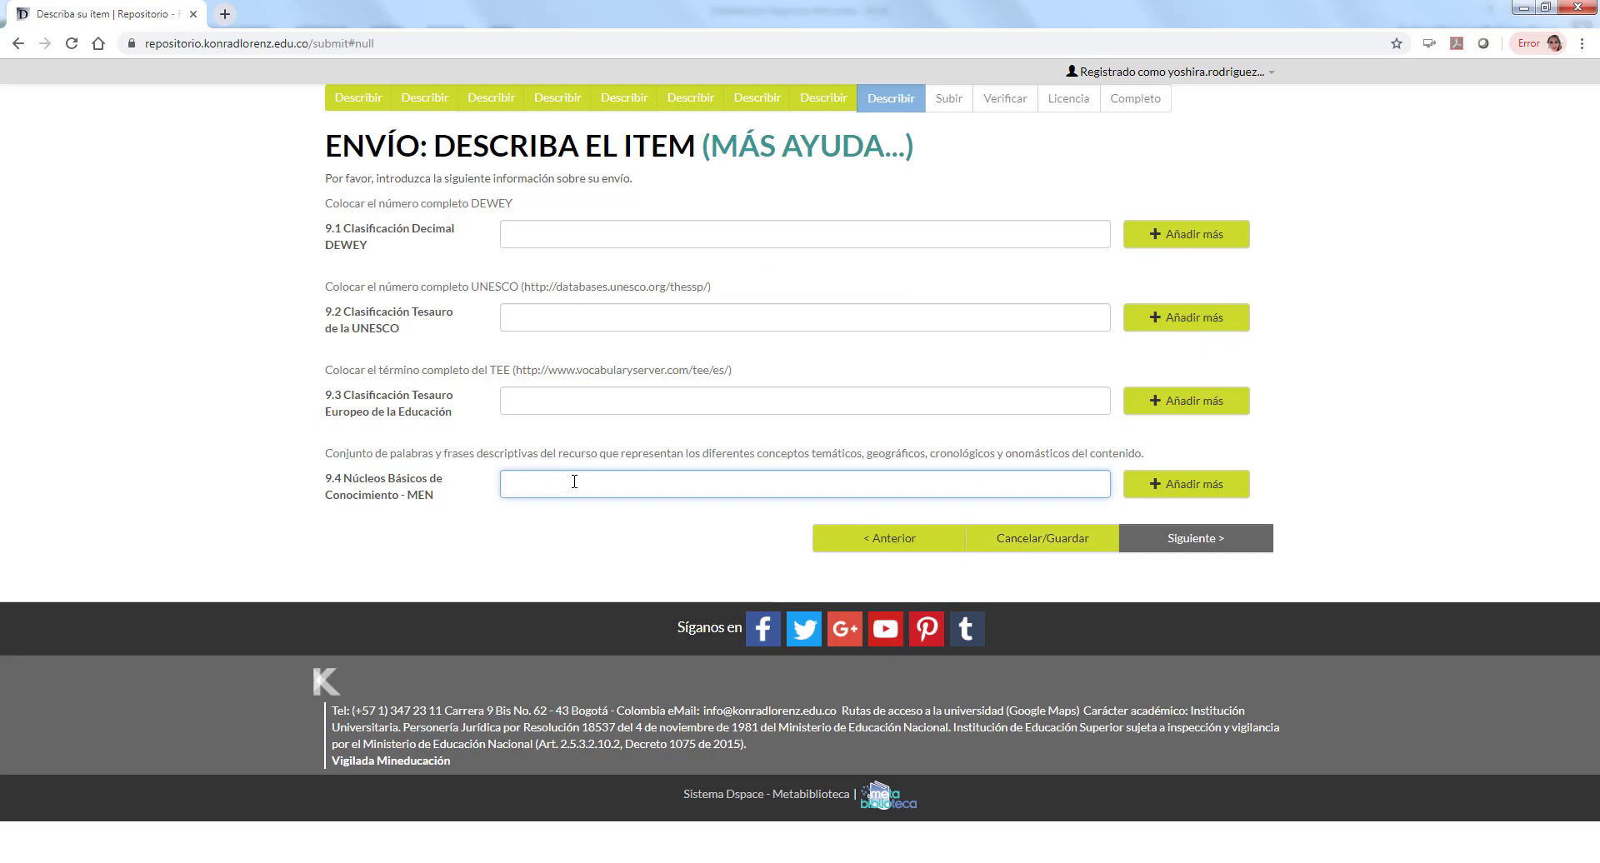
type("SICOLOG")
key("ctrl+a")
key("BackSpace")
type("Educac")
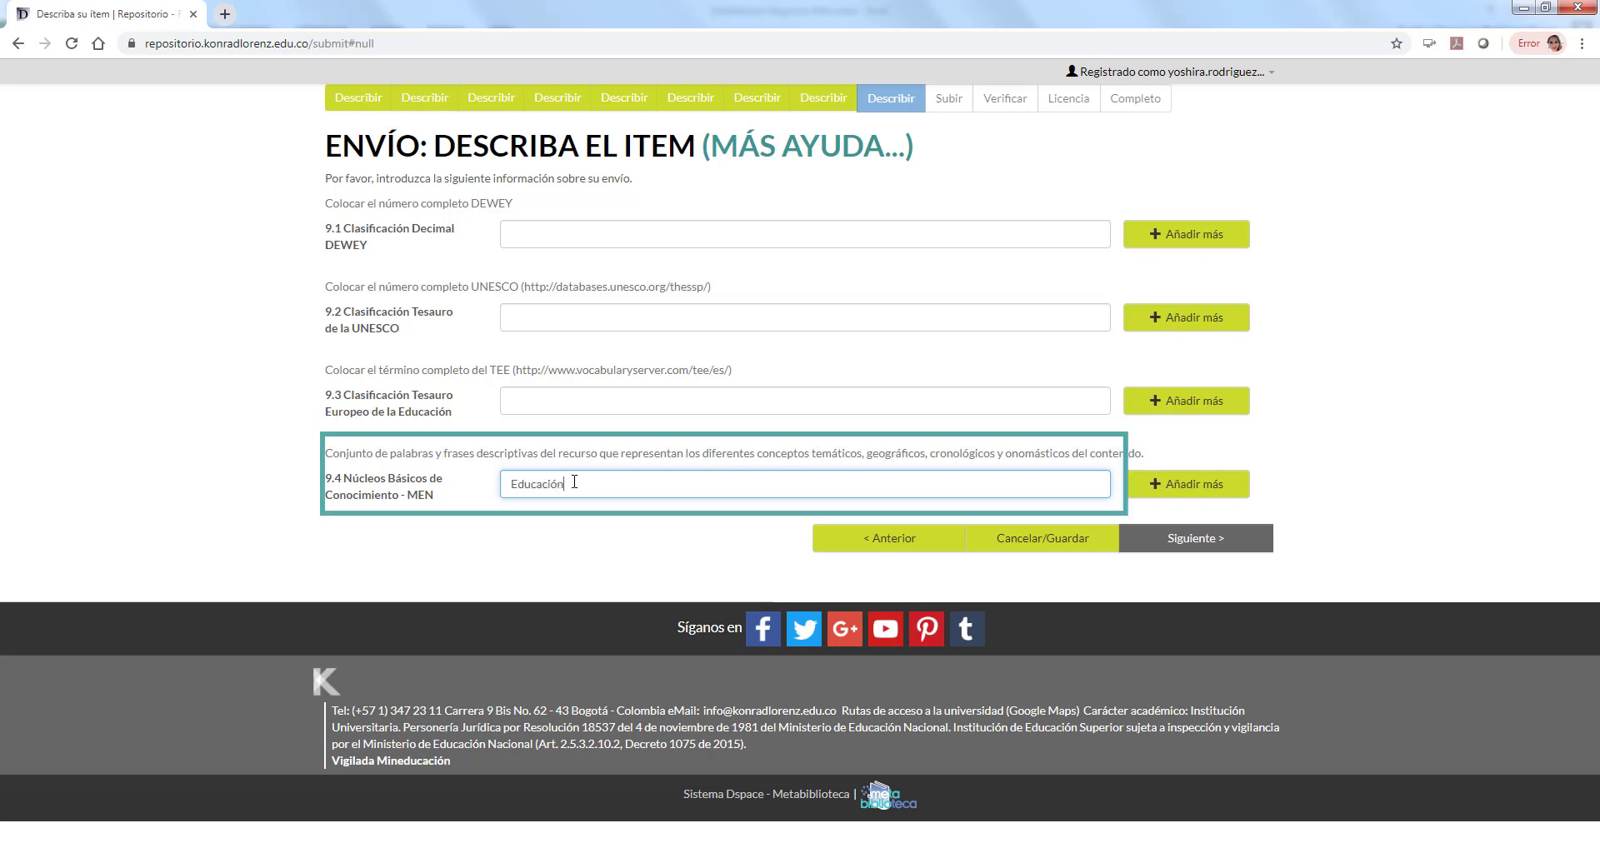
left_click(671, 581)
left_click_drag(442, 500, 325, 476)
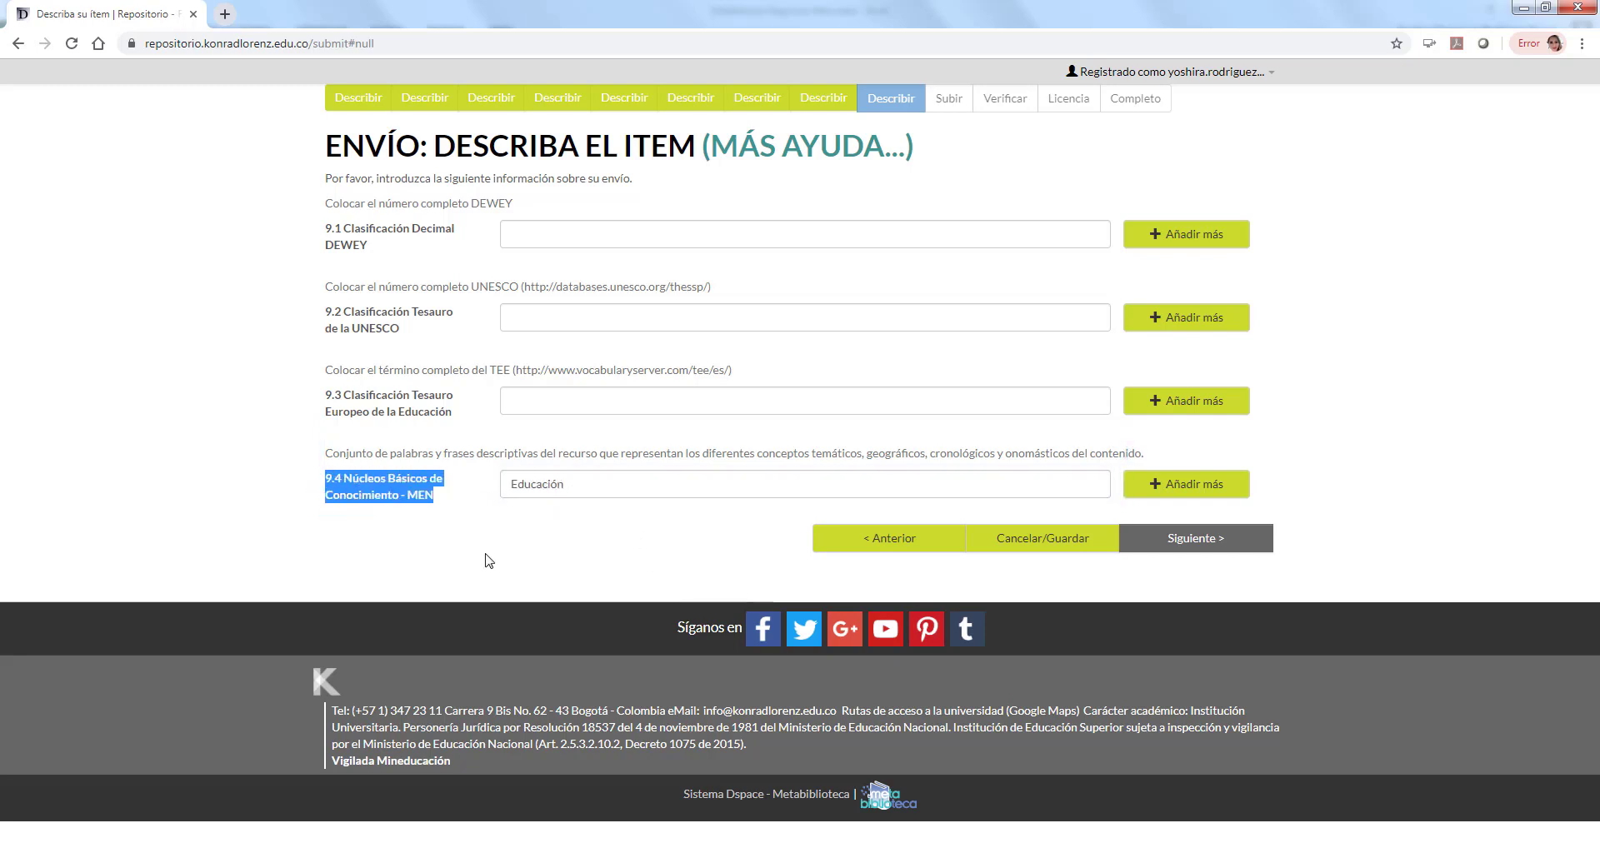
left_click(1197, 546)
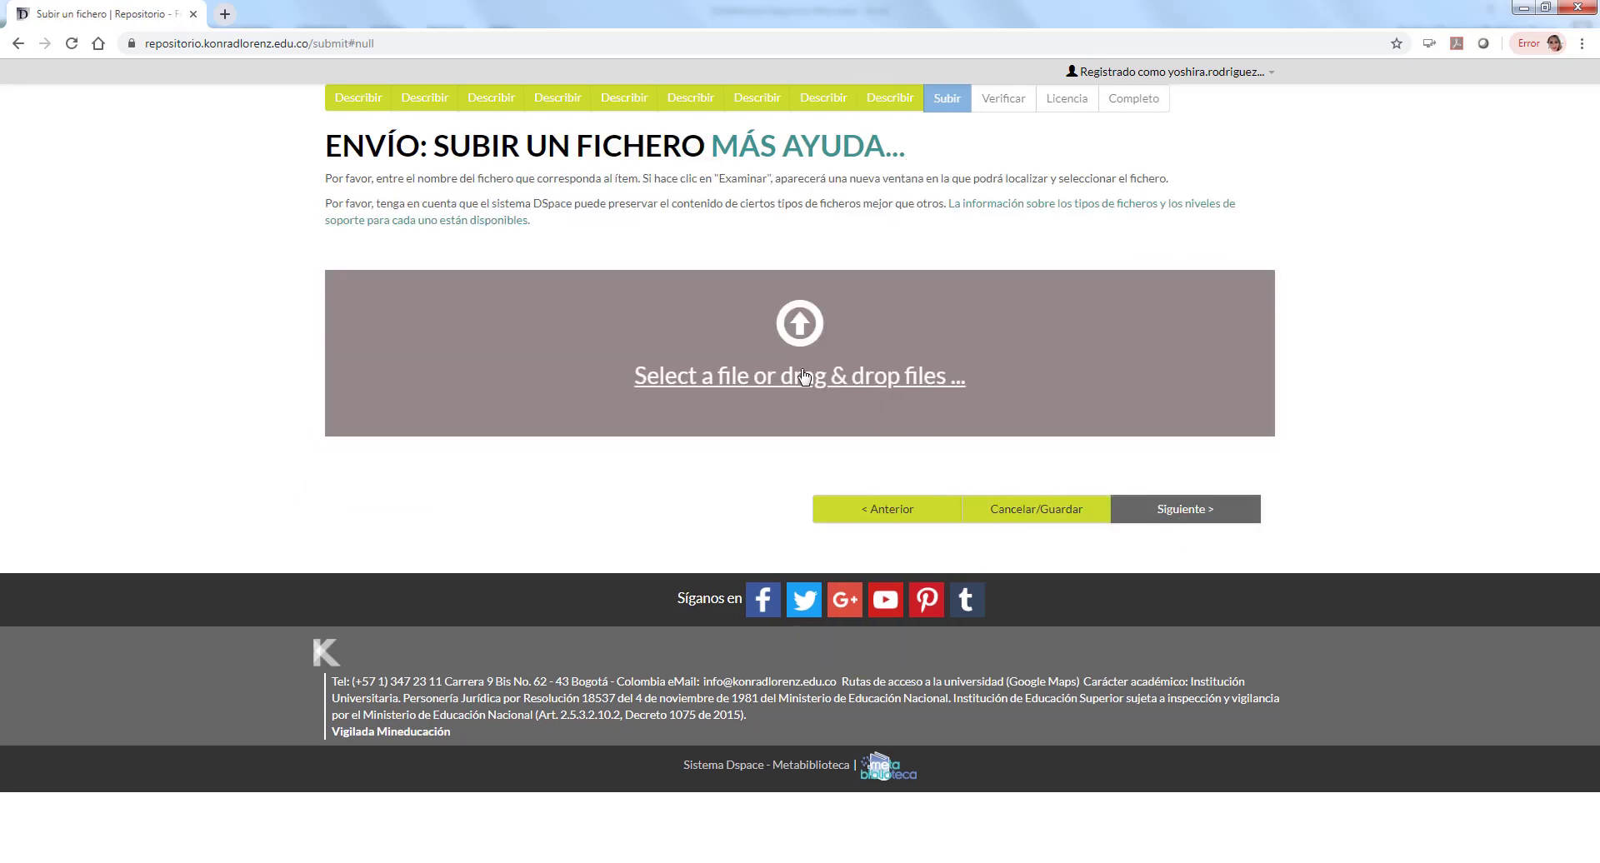
Step: Upload LOGO-VERTICAL-KONRAD-COLOR.jpg and continue to the submission review page
left_click(804, 383)
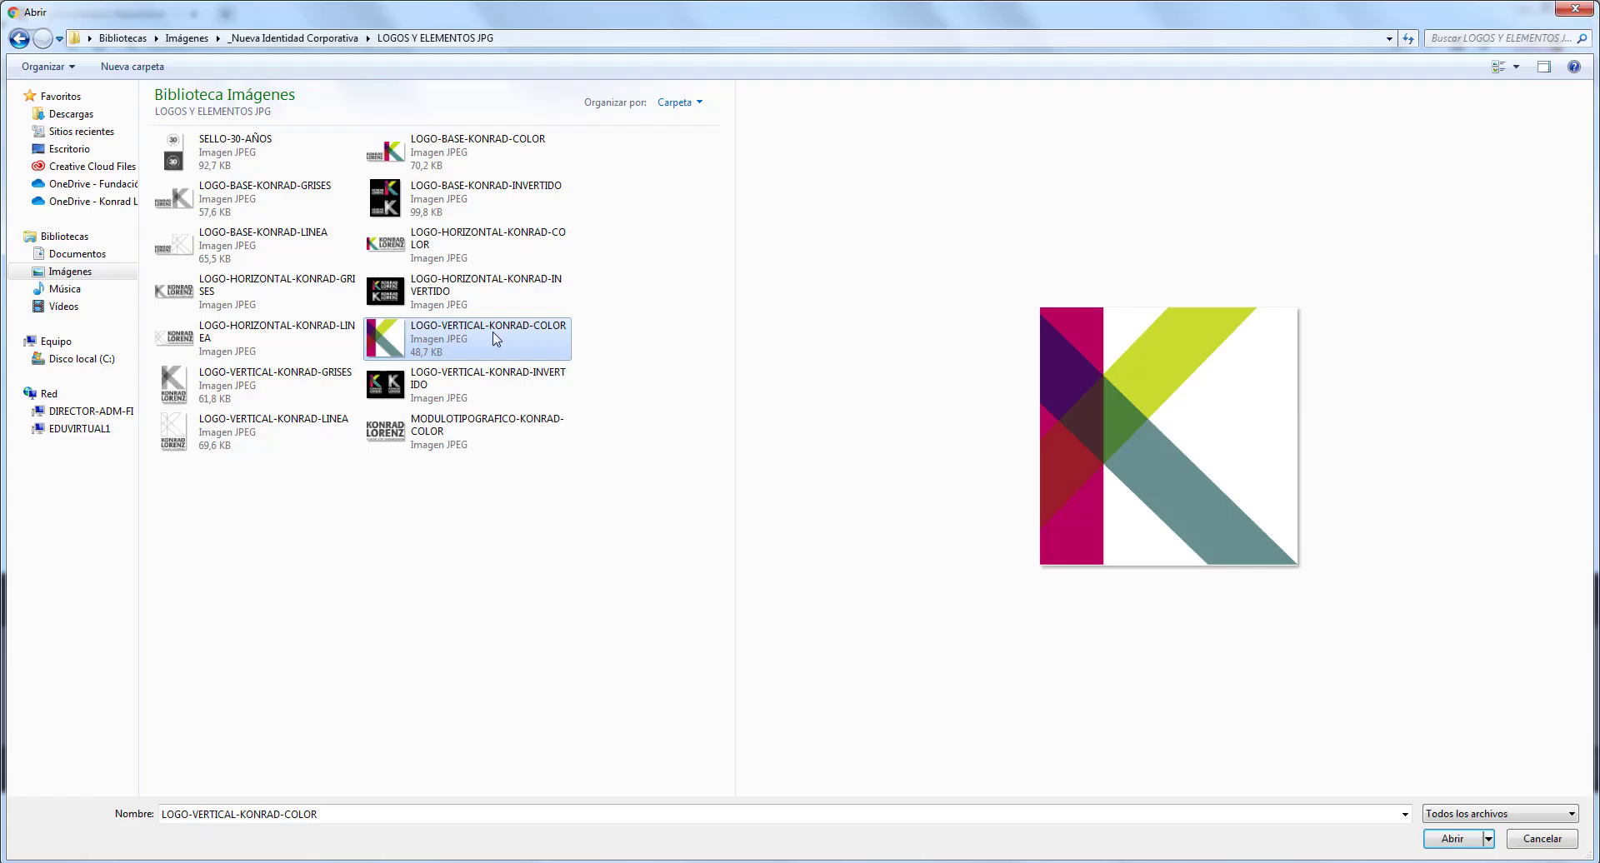
double_click(498, 337)
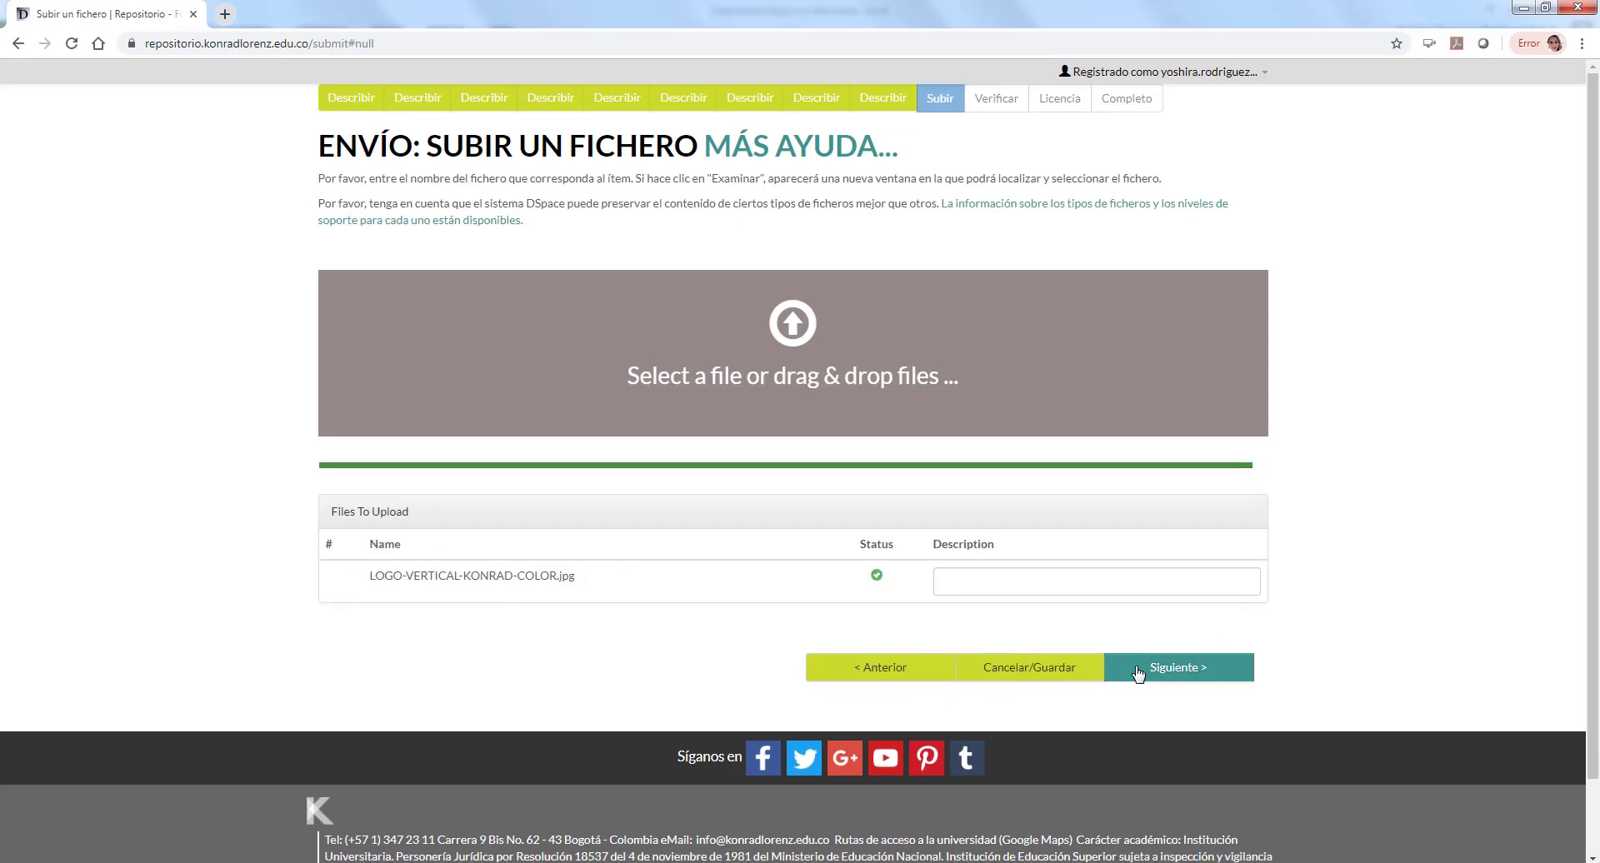
left_click(1170, 674)
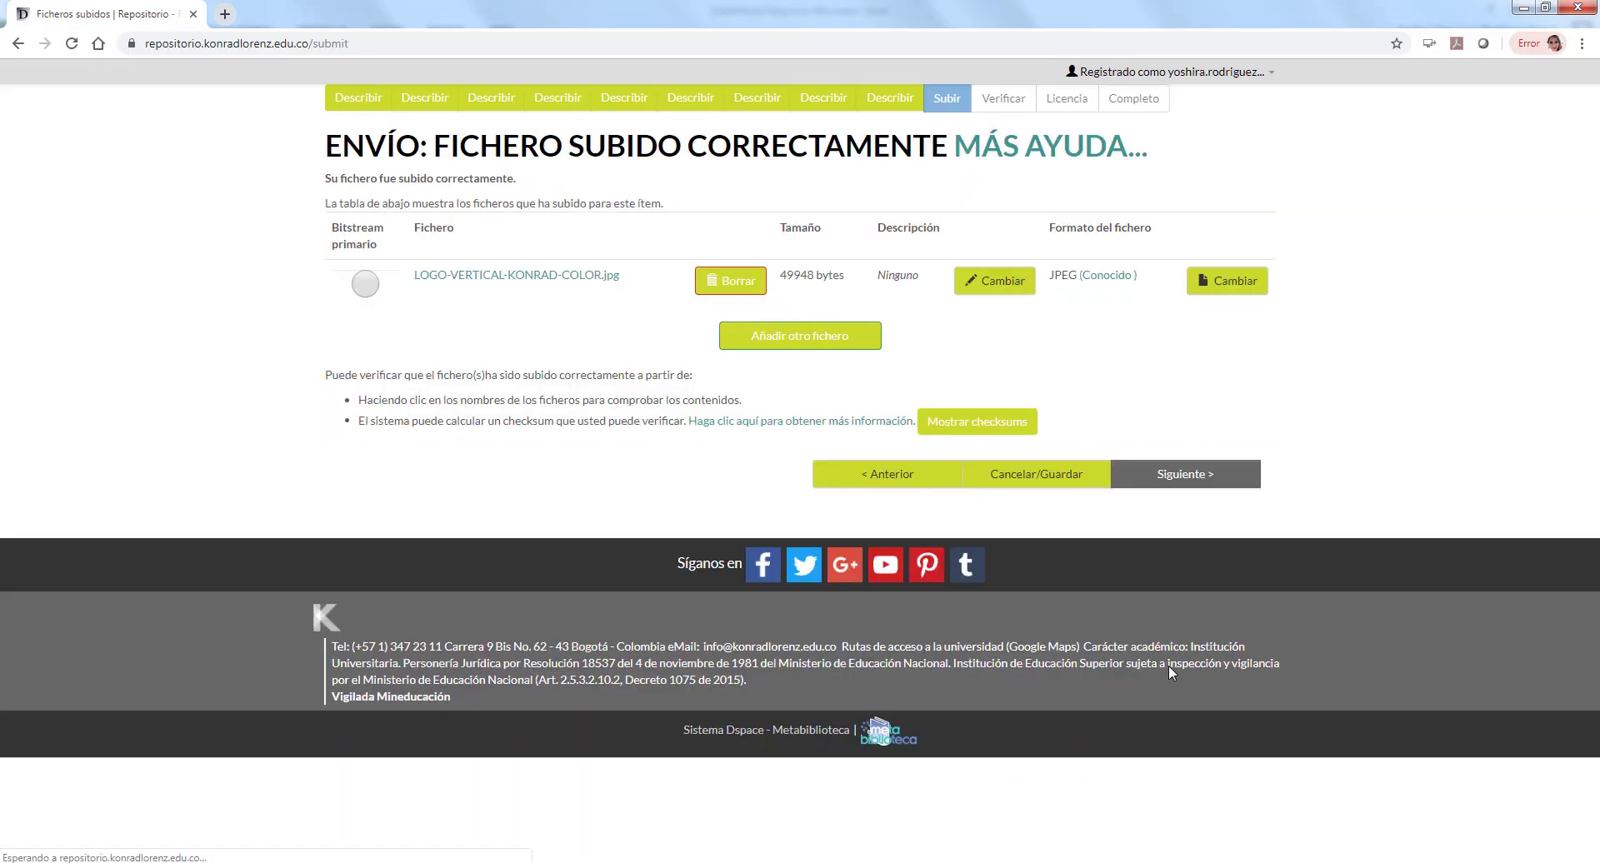
left_click(1191, 477)
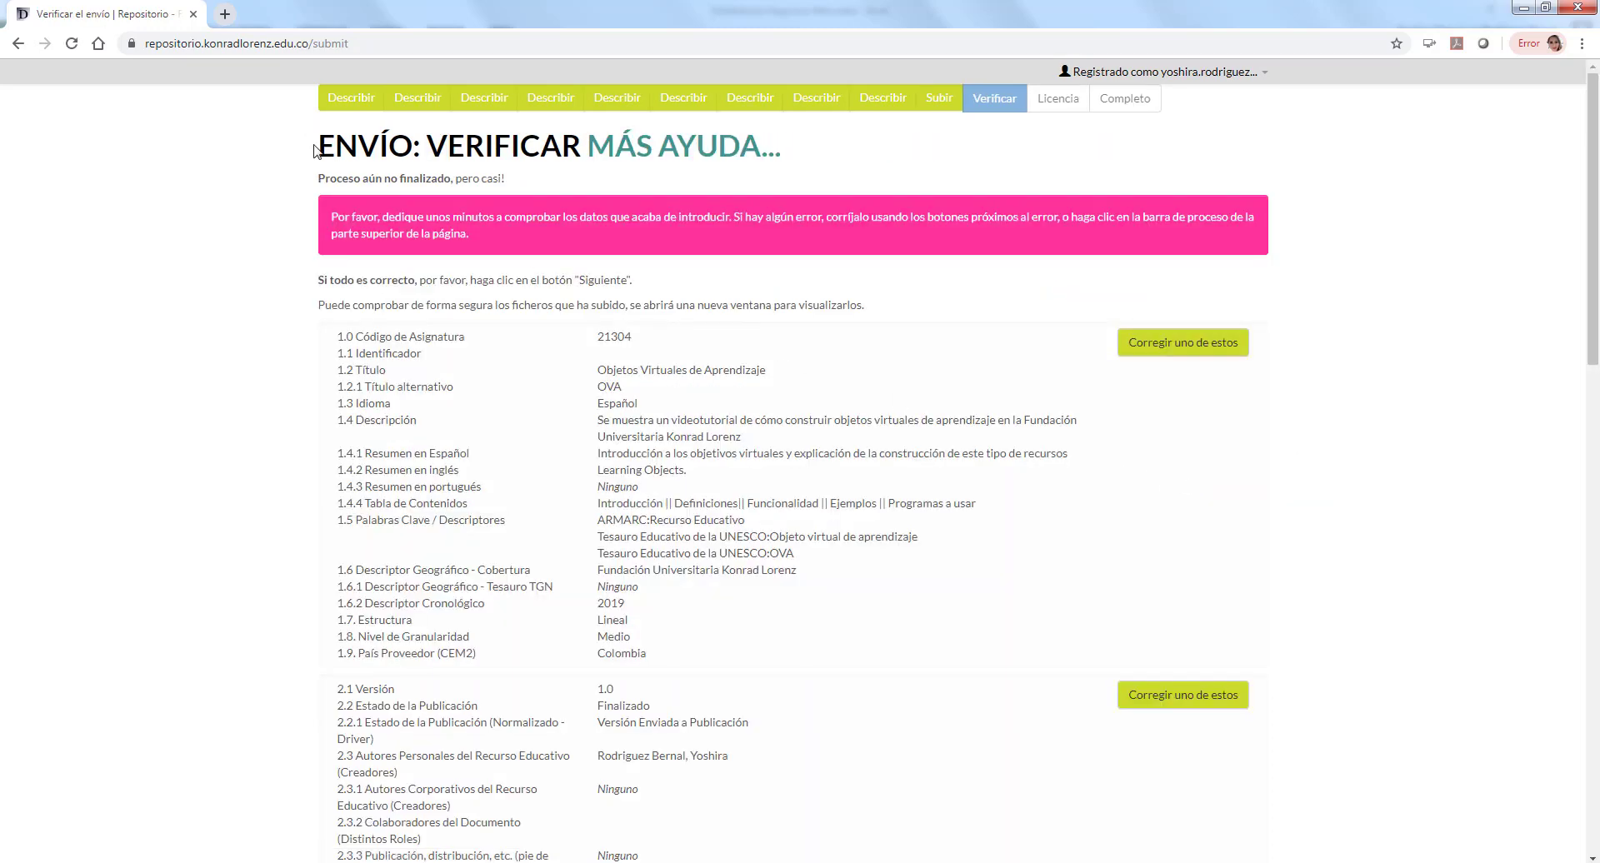
Step: Review the metadata for Objetos Virtuales de Aprendizaje on the Verificar summary page
left_click_drag(313, 142, 855, 150)
scroll(939, 402, "down", 4)
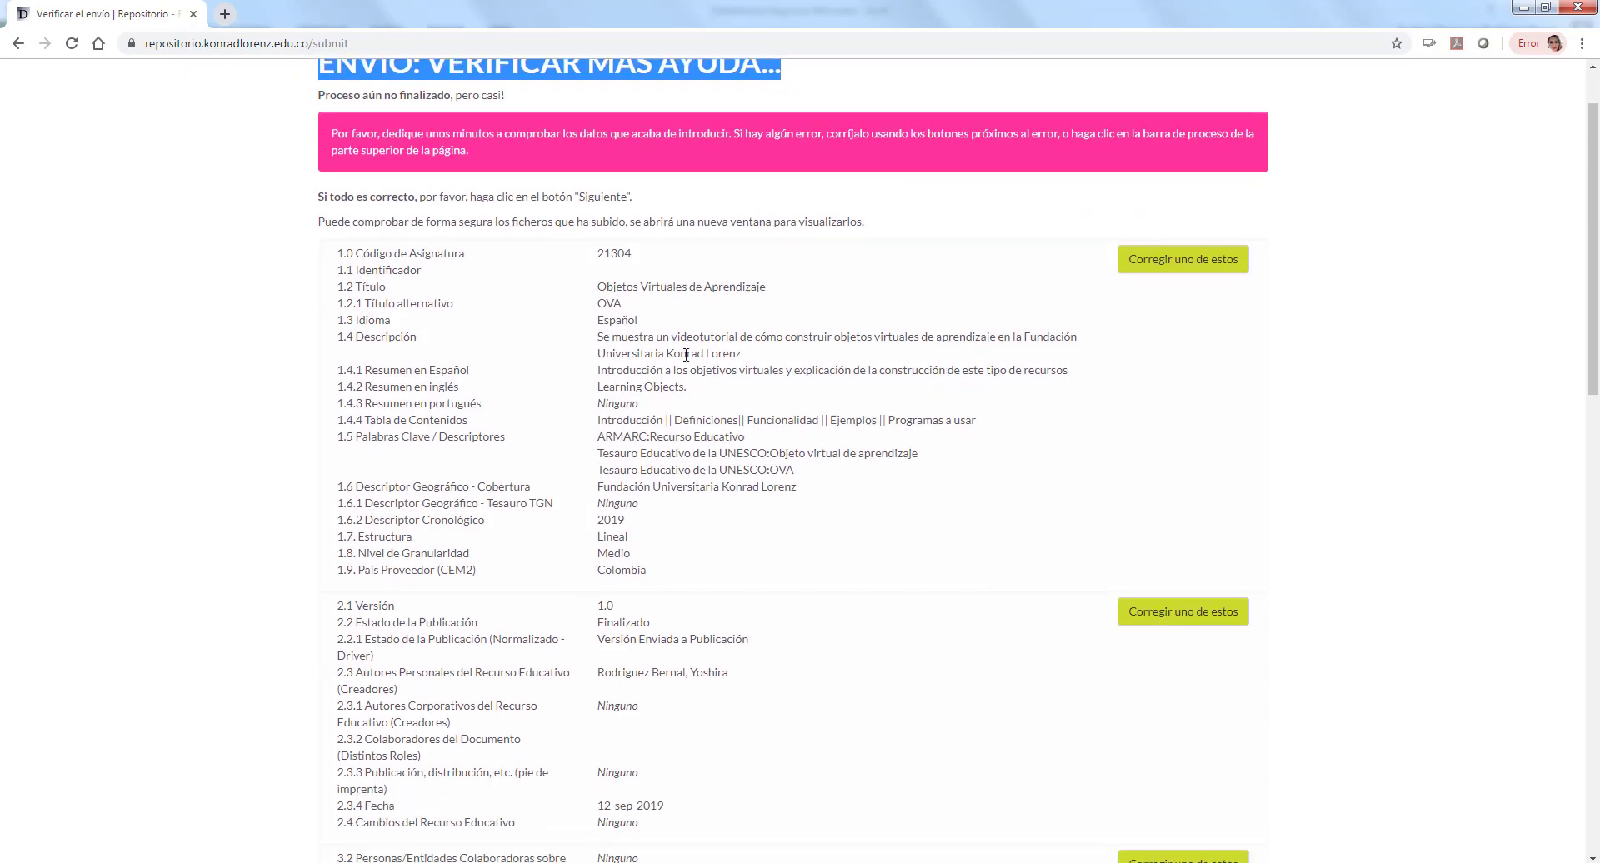
scroll(1208, 400, "up", 3)
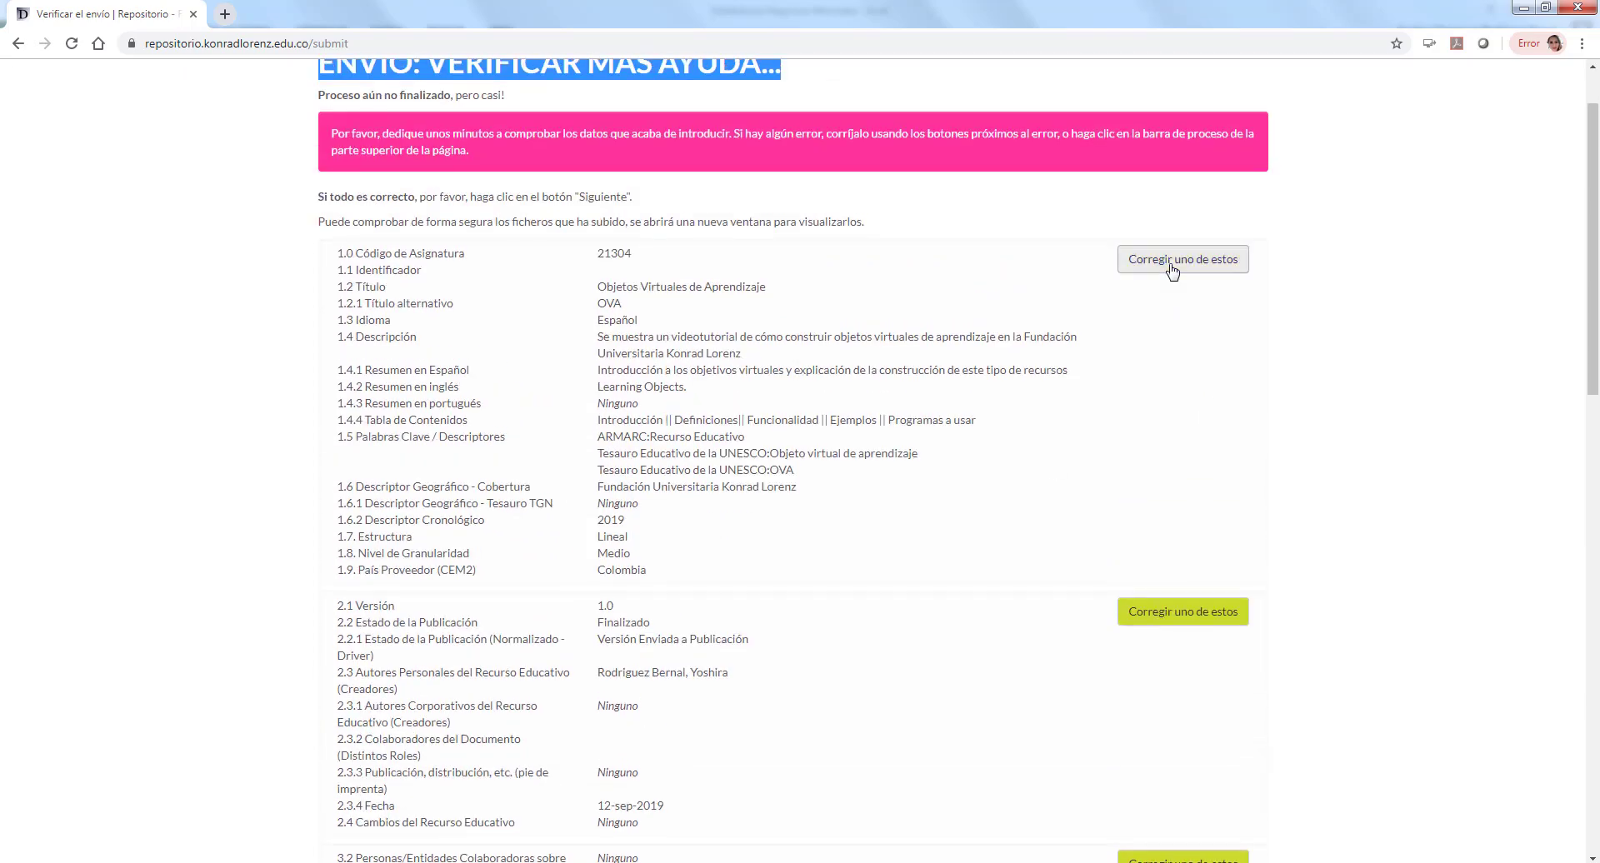
scroll(1171, 268, "up", 1)
scroll(940, 402, "down", 3)
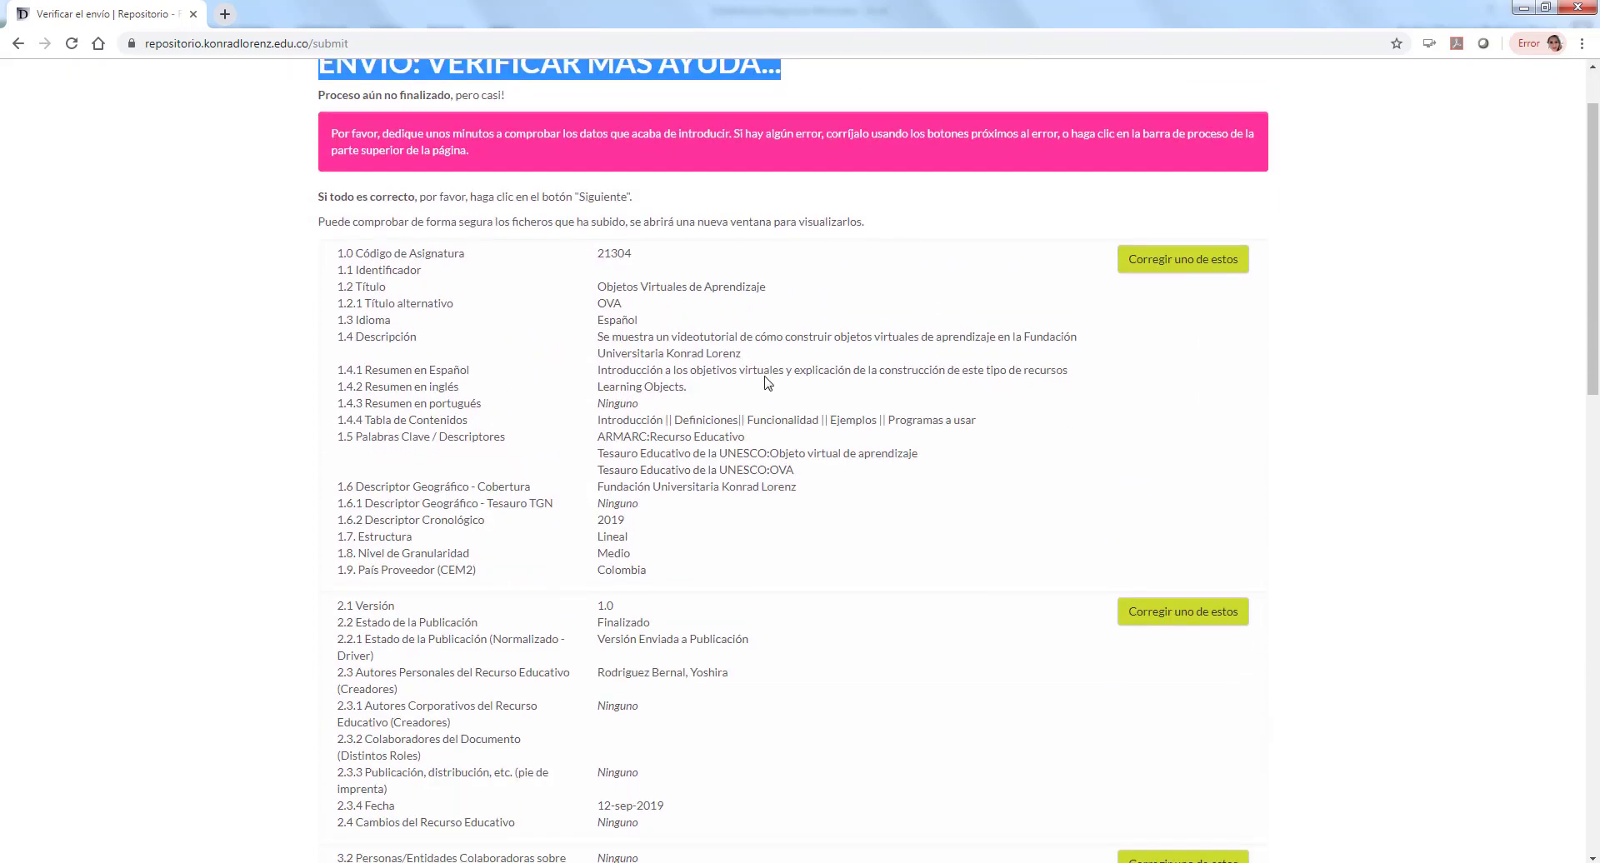
scroll(1186, 400, "up", 2)
scroll(1175, 283, "up", 1)
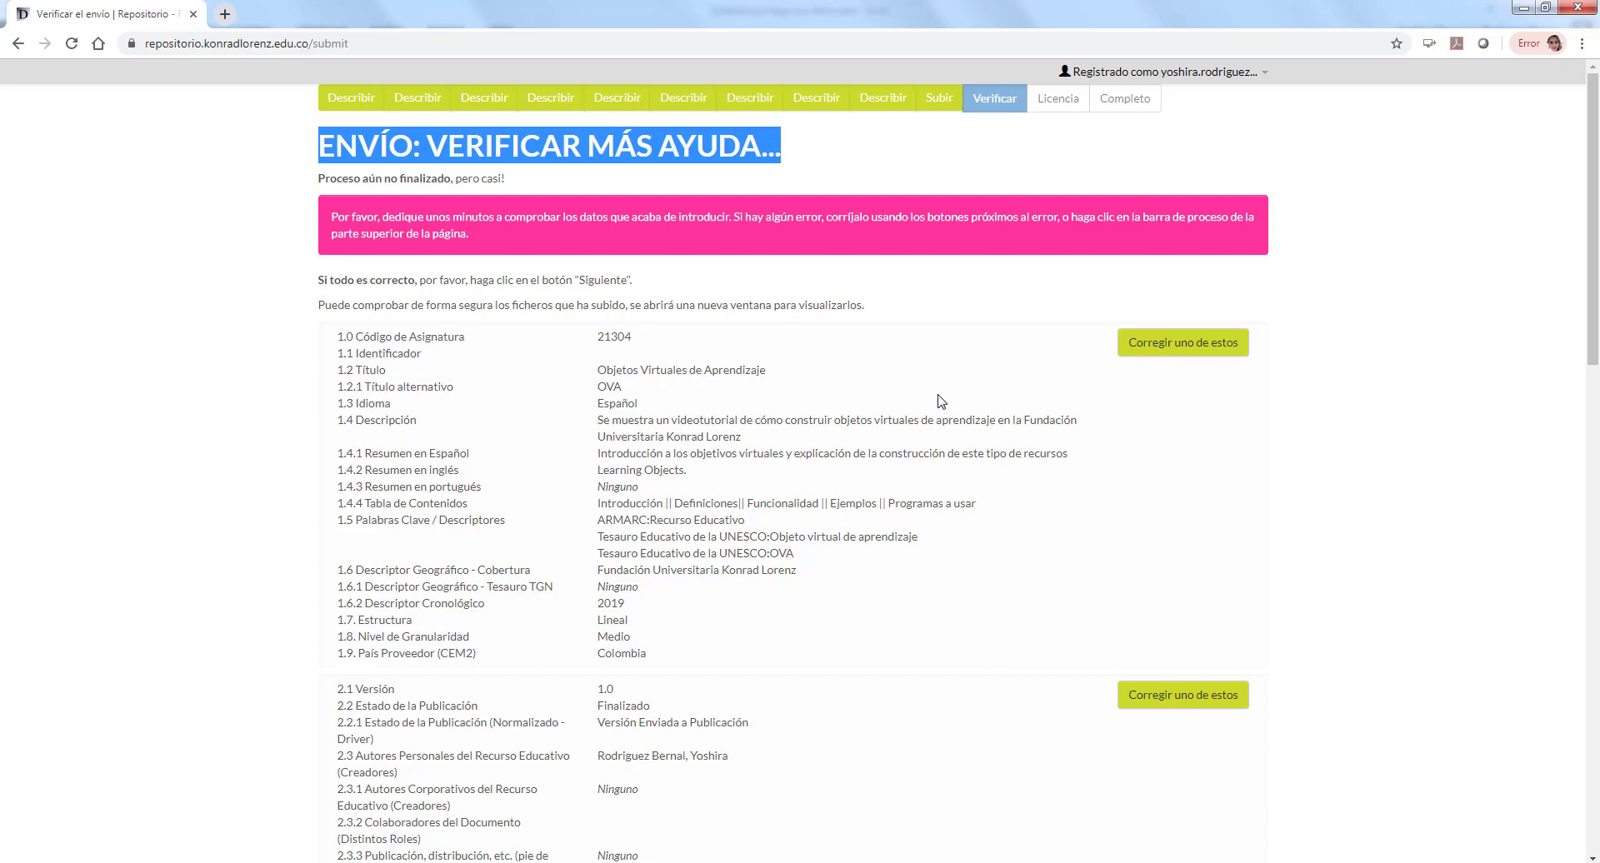
scroll(940, 401, "down", 1)
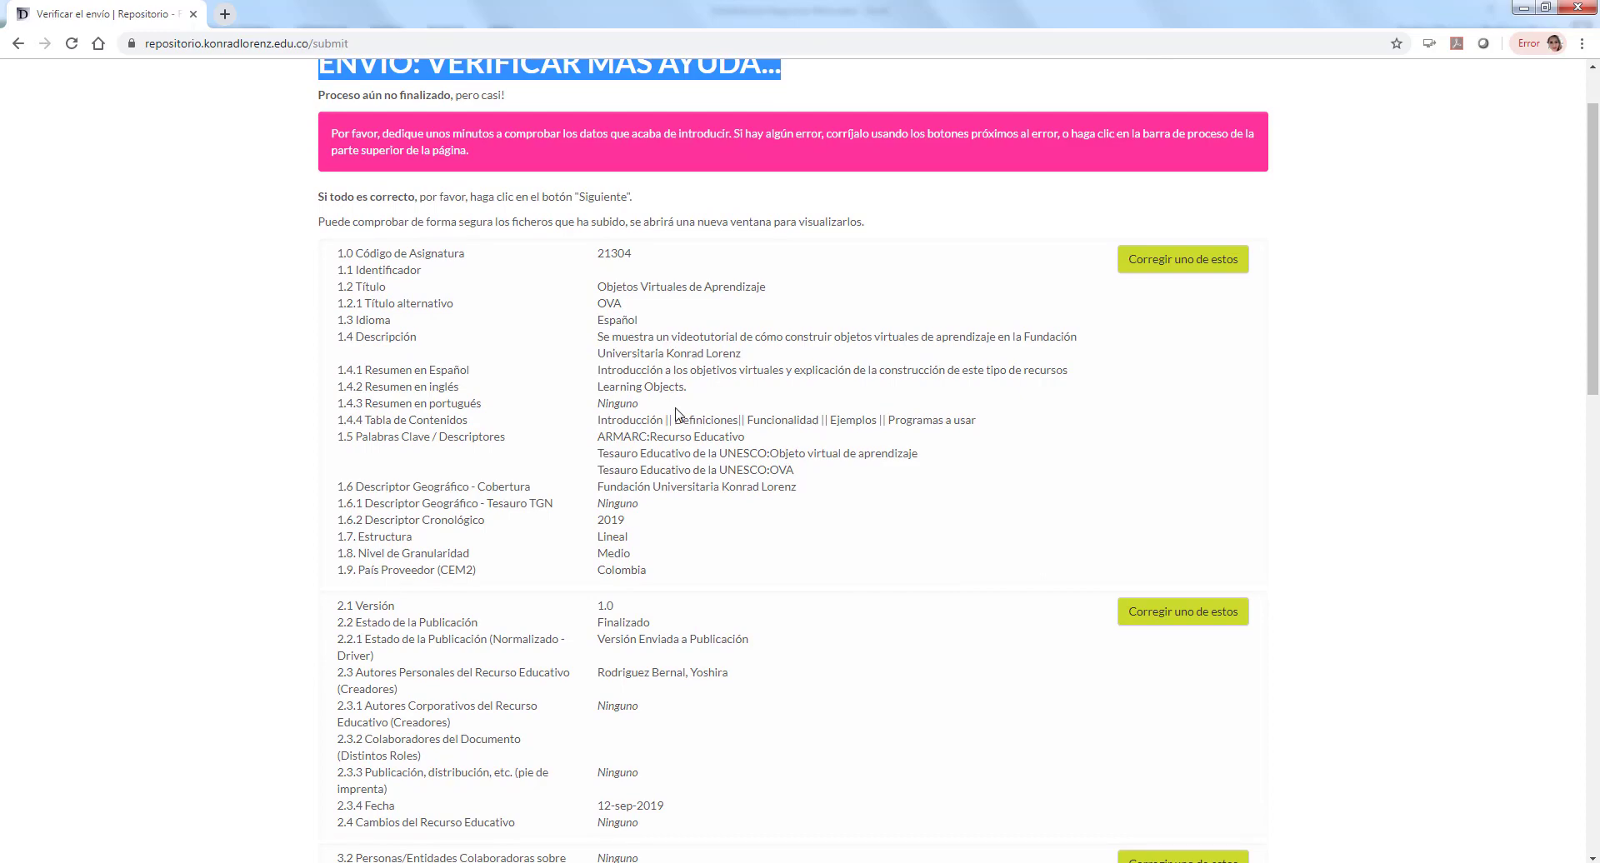
scroll(676, 414, "down", 2)
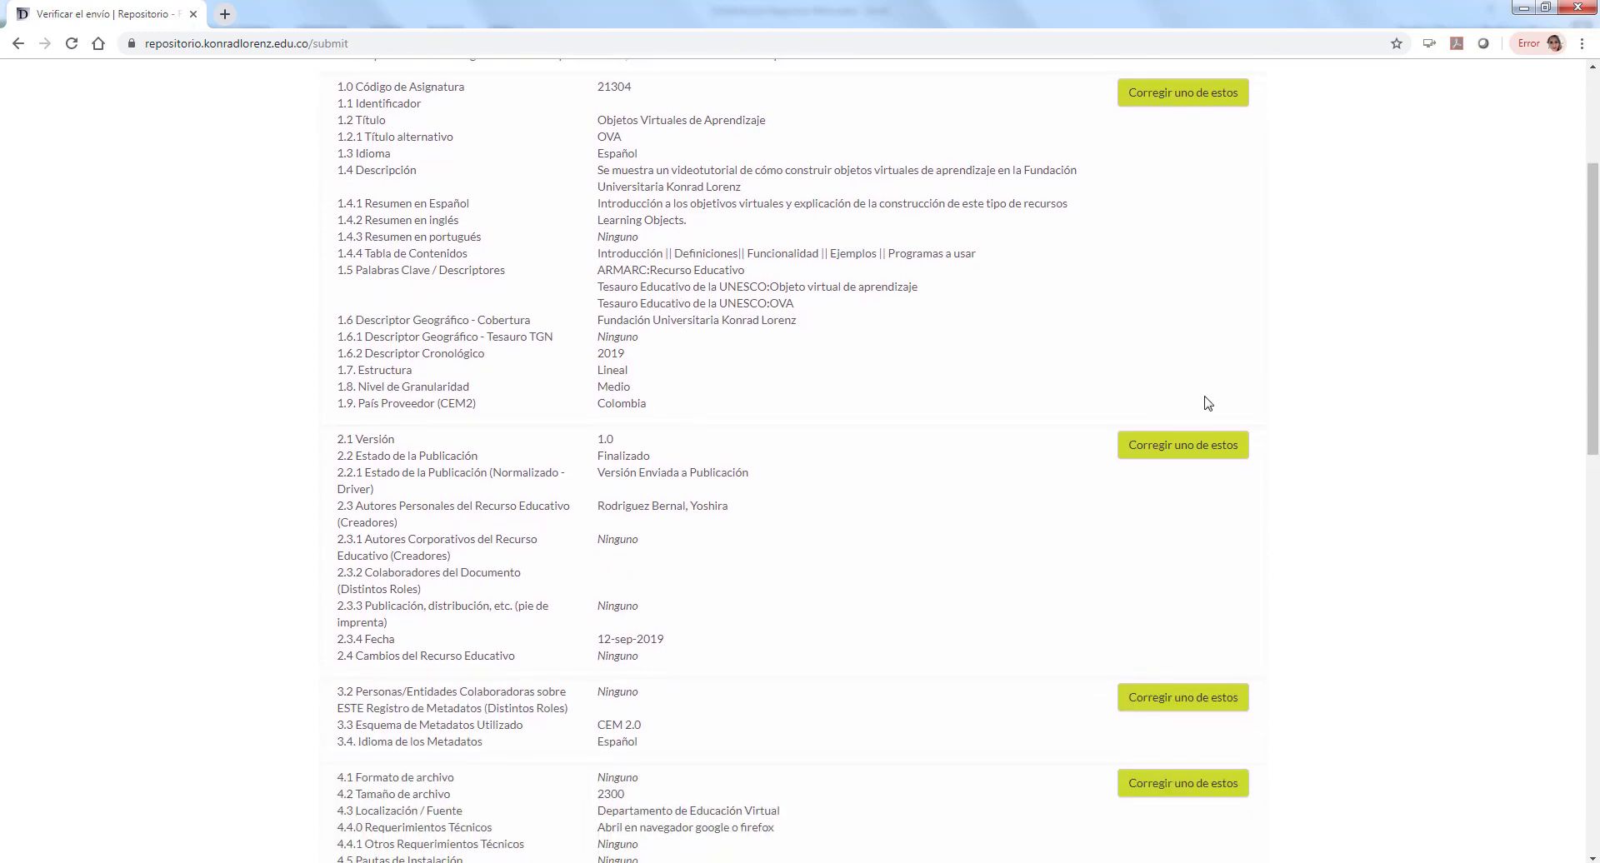
scroll(1208, 403, "up", 3)
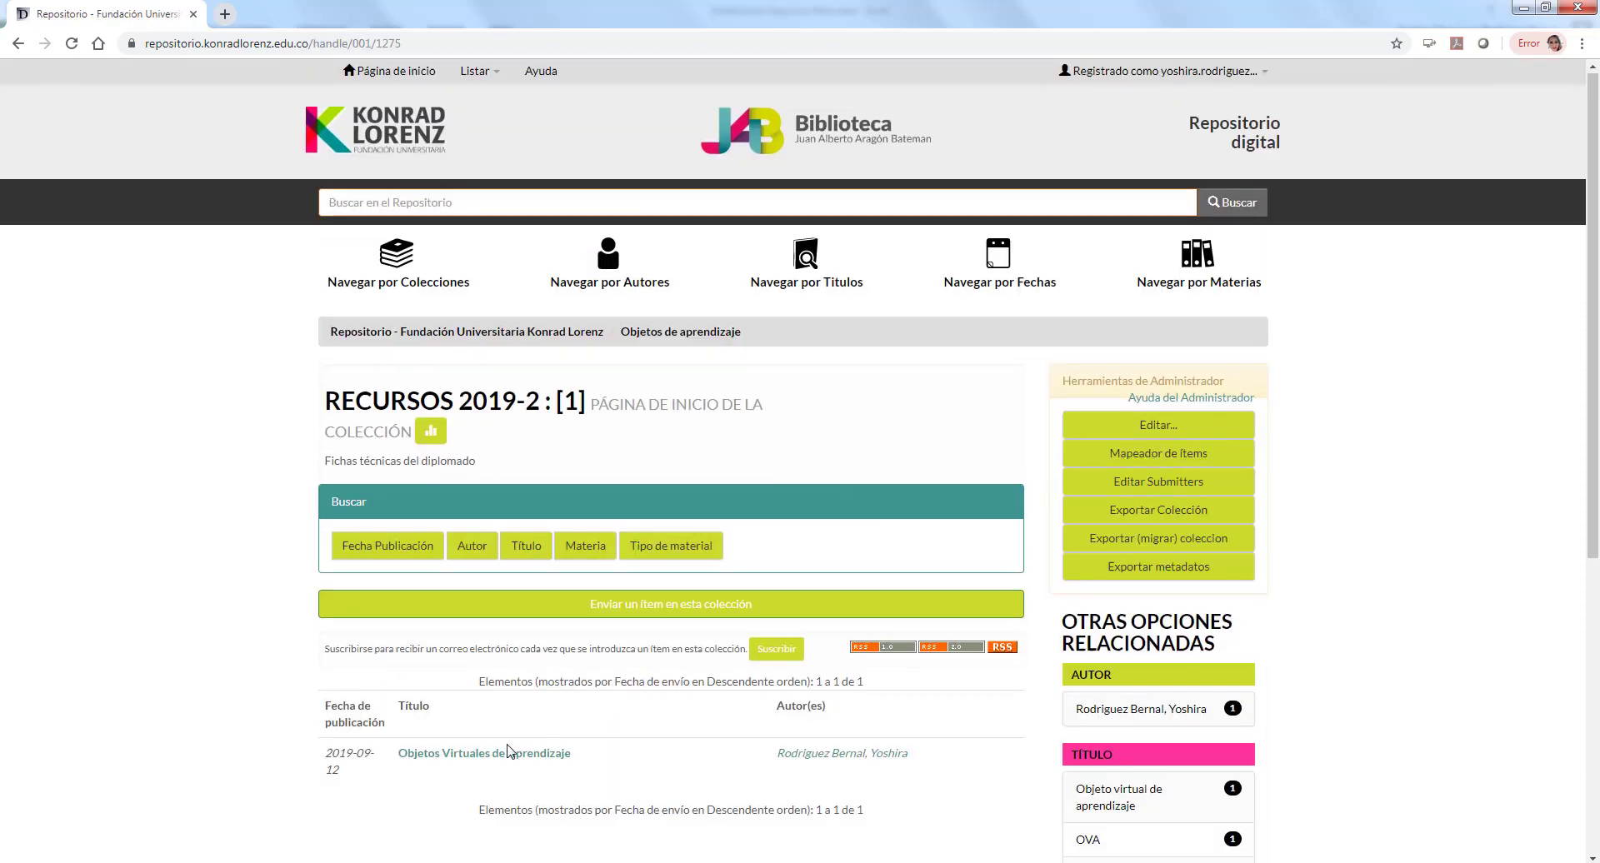
Step: Open the Objetos Virtuales de Aprendizaje item and scroll to its LOGO-VERTICAL-KONRAD-COLOR.jpg file
scroll(513, 733, "down", 1)
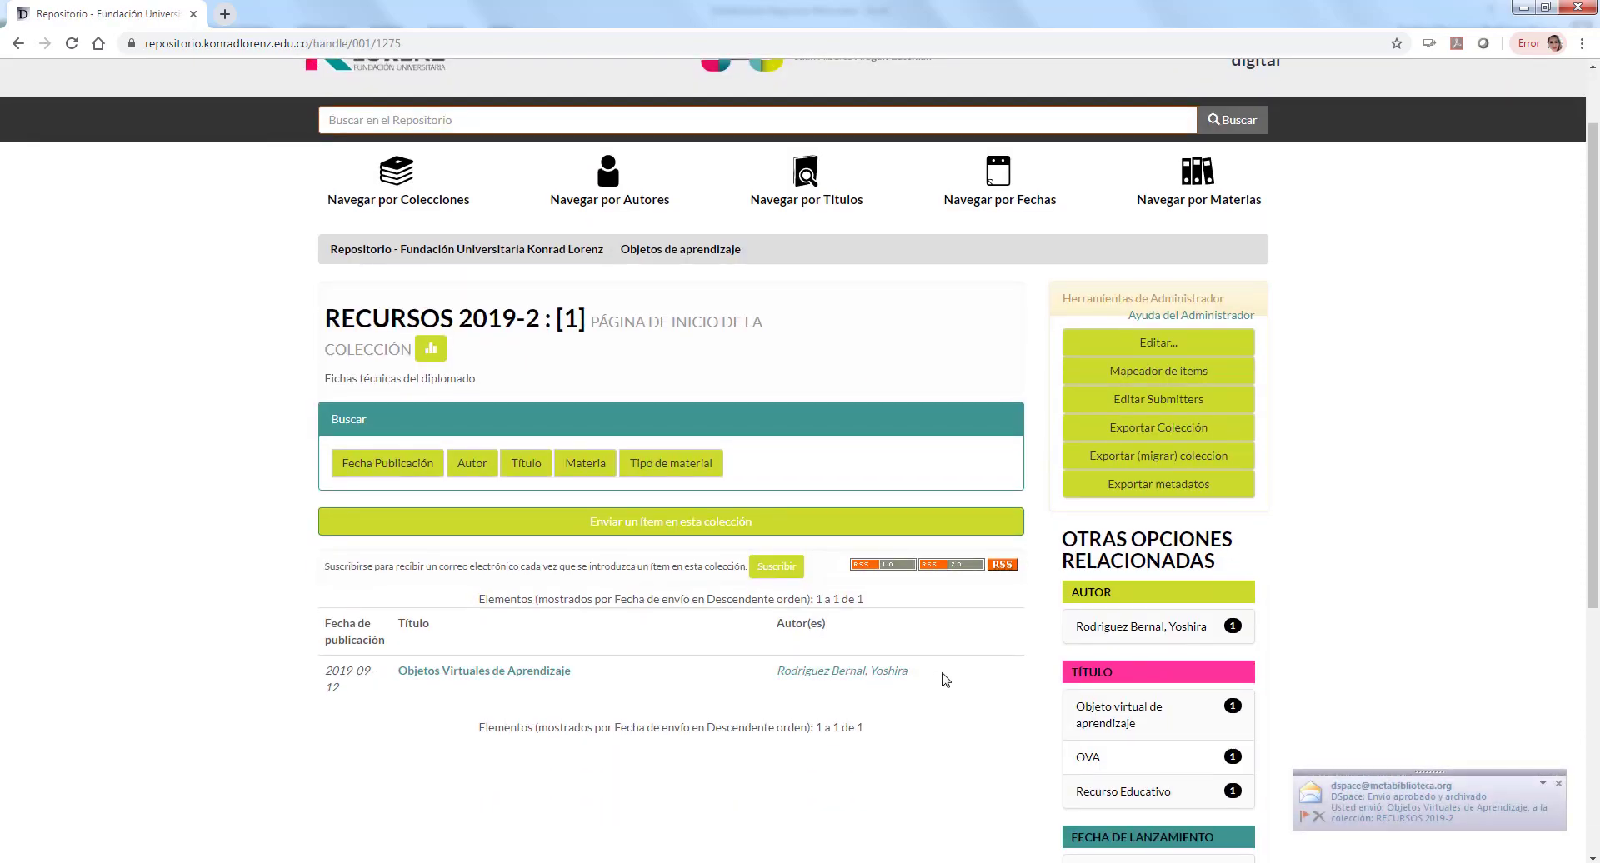
left_click_drag(940, 677, 379, 677)
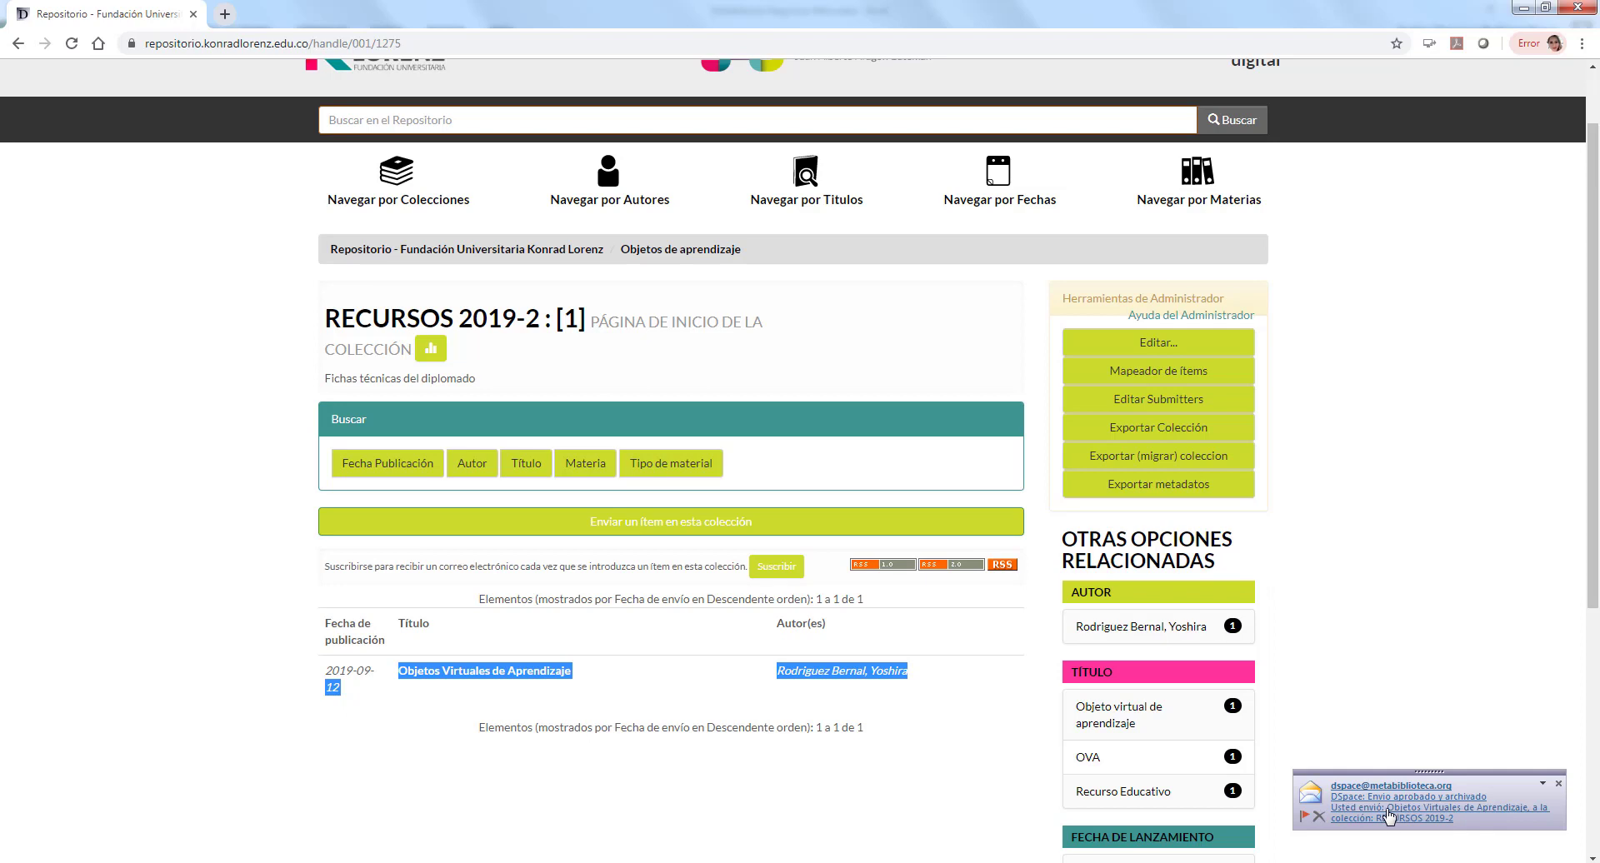
left_click(550, 681)
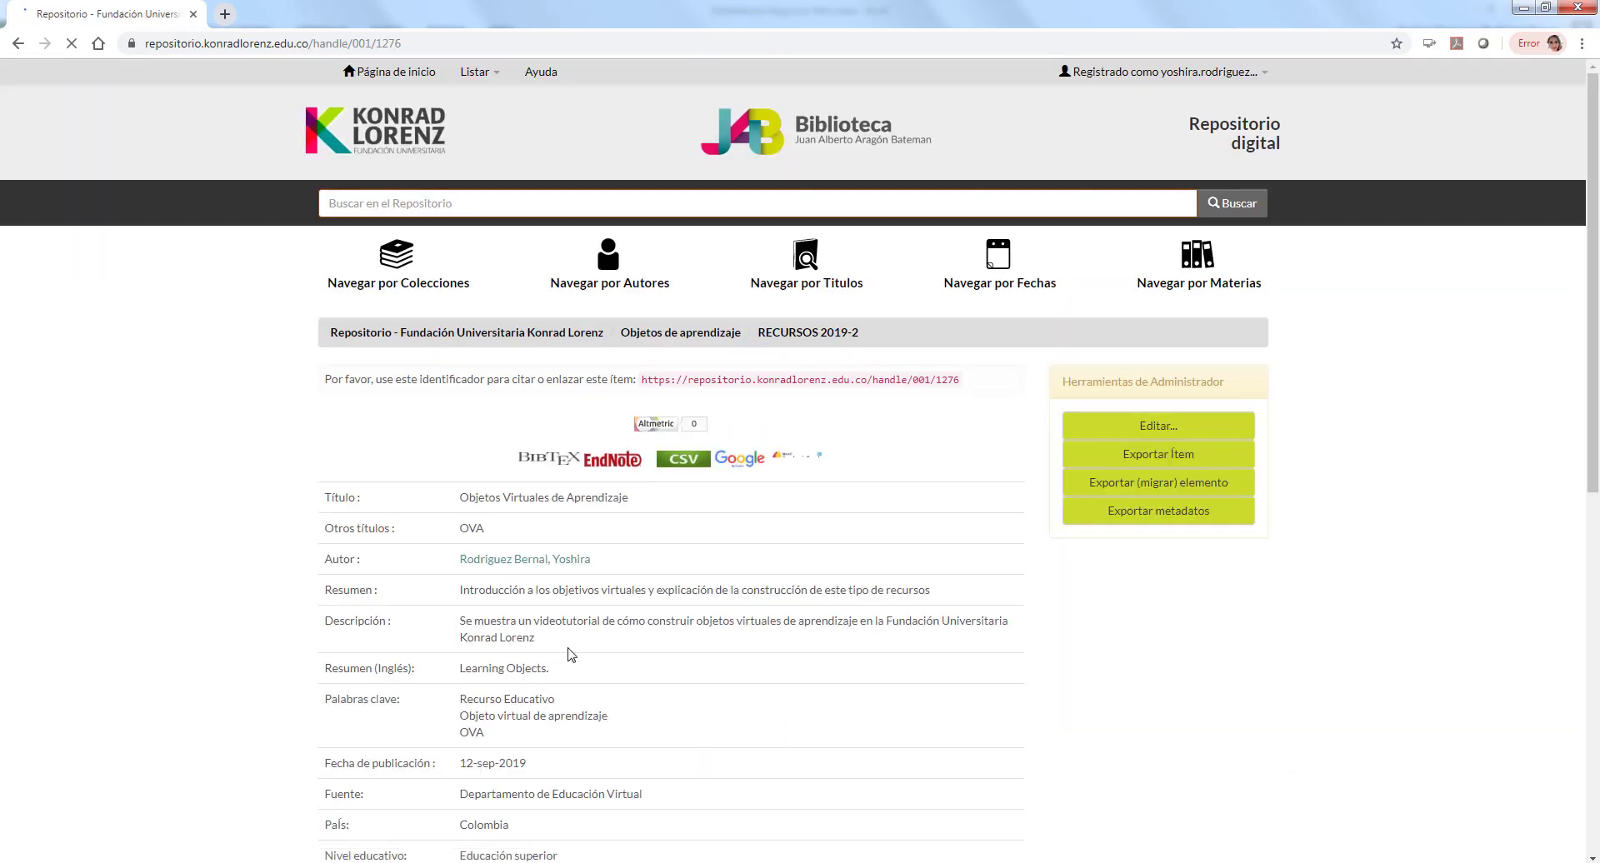
scroll(618, 519, "down", 2)
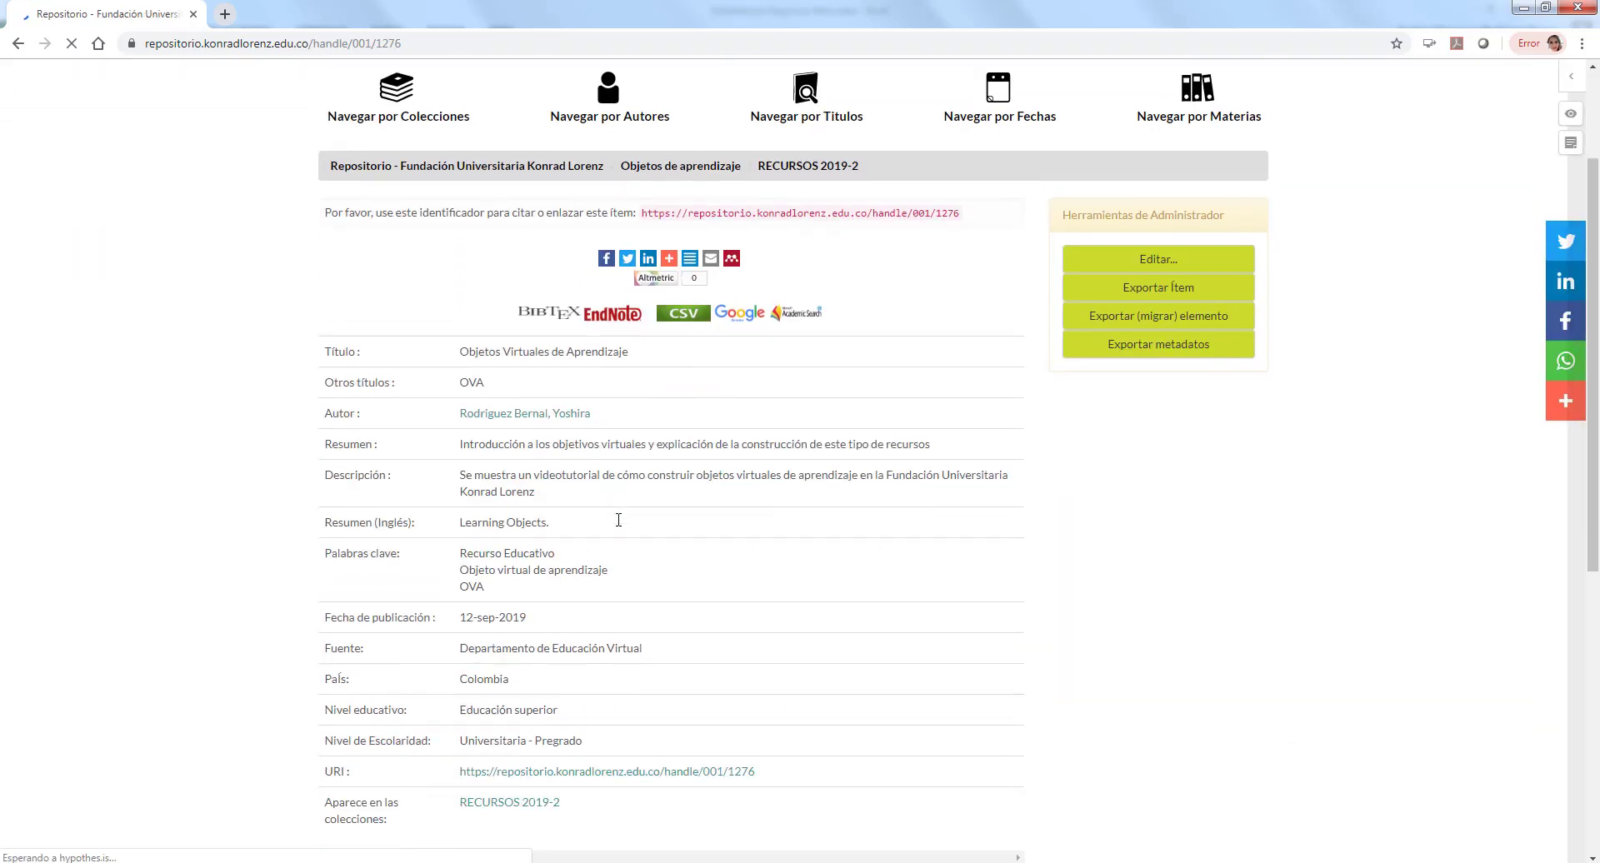
scroll(625, 521, "down", 4)
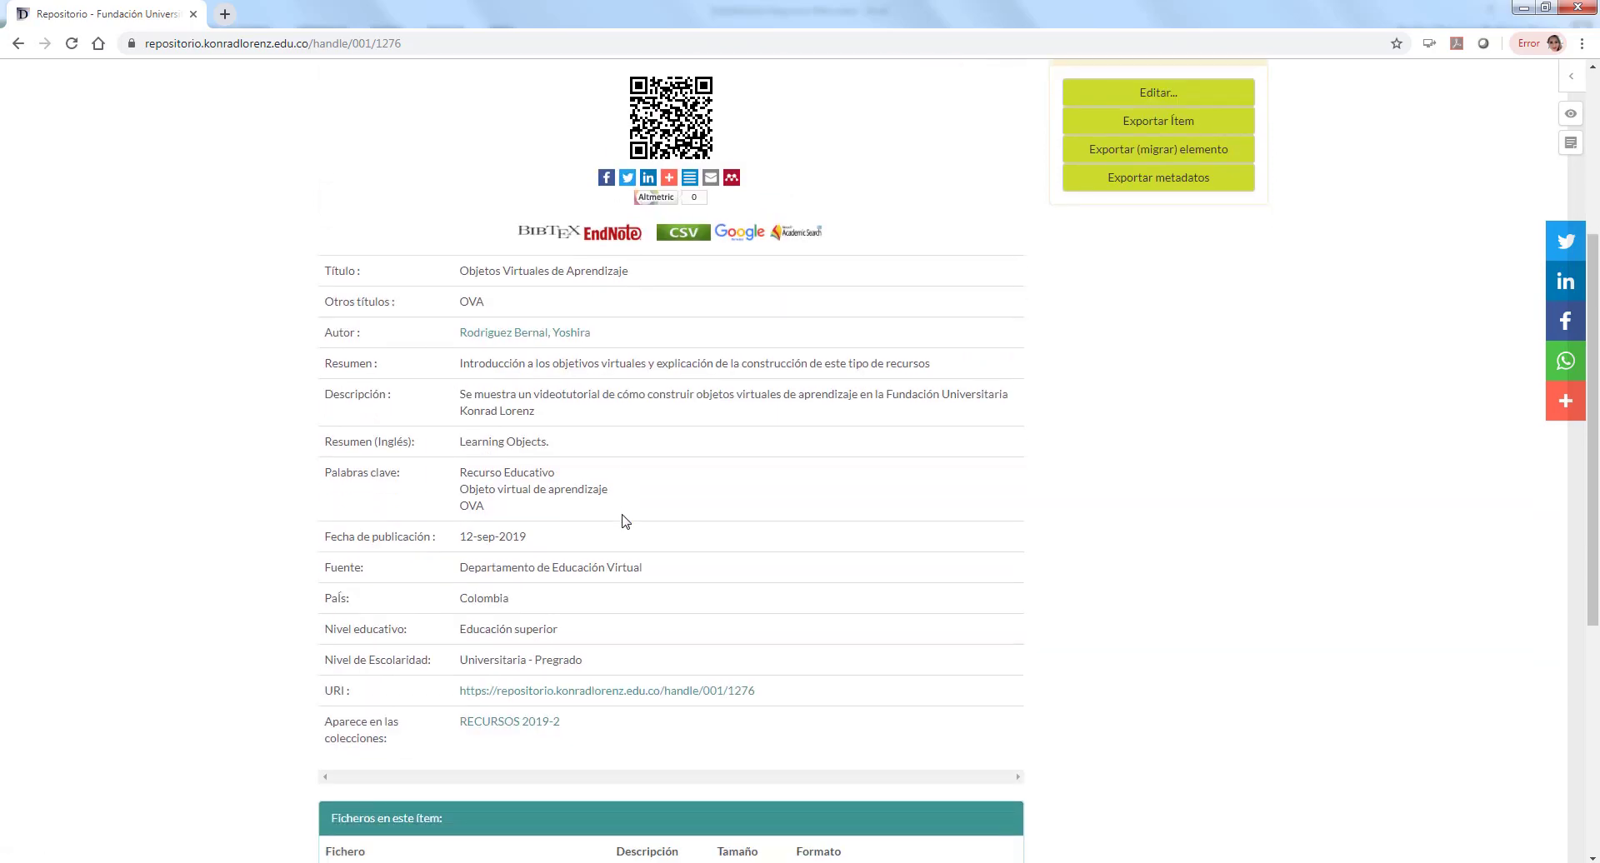
scroll(625, 522, "down", 2)
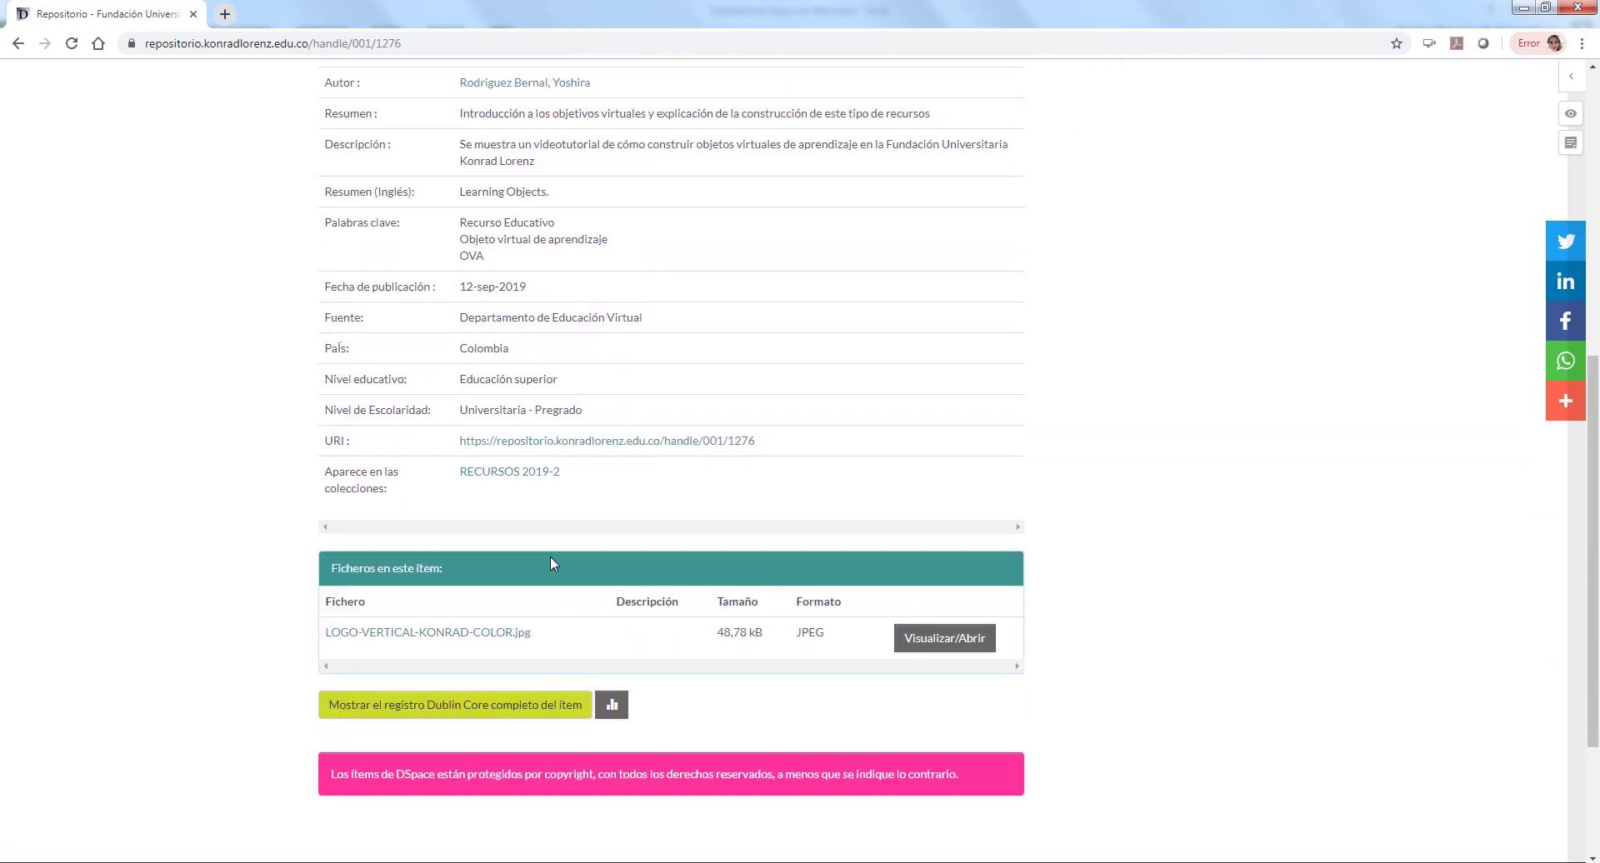